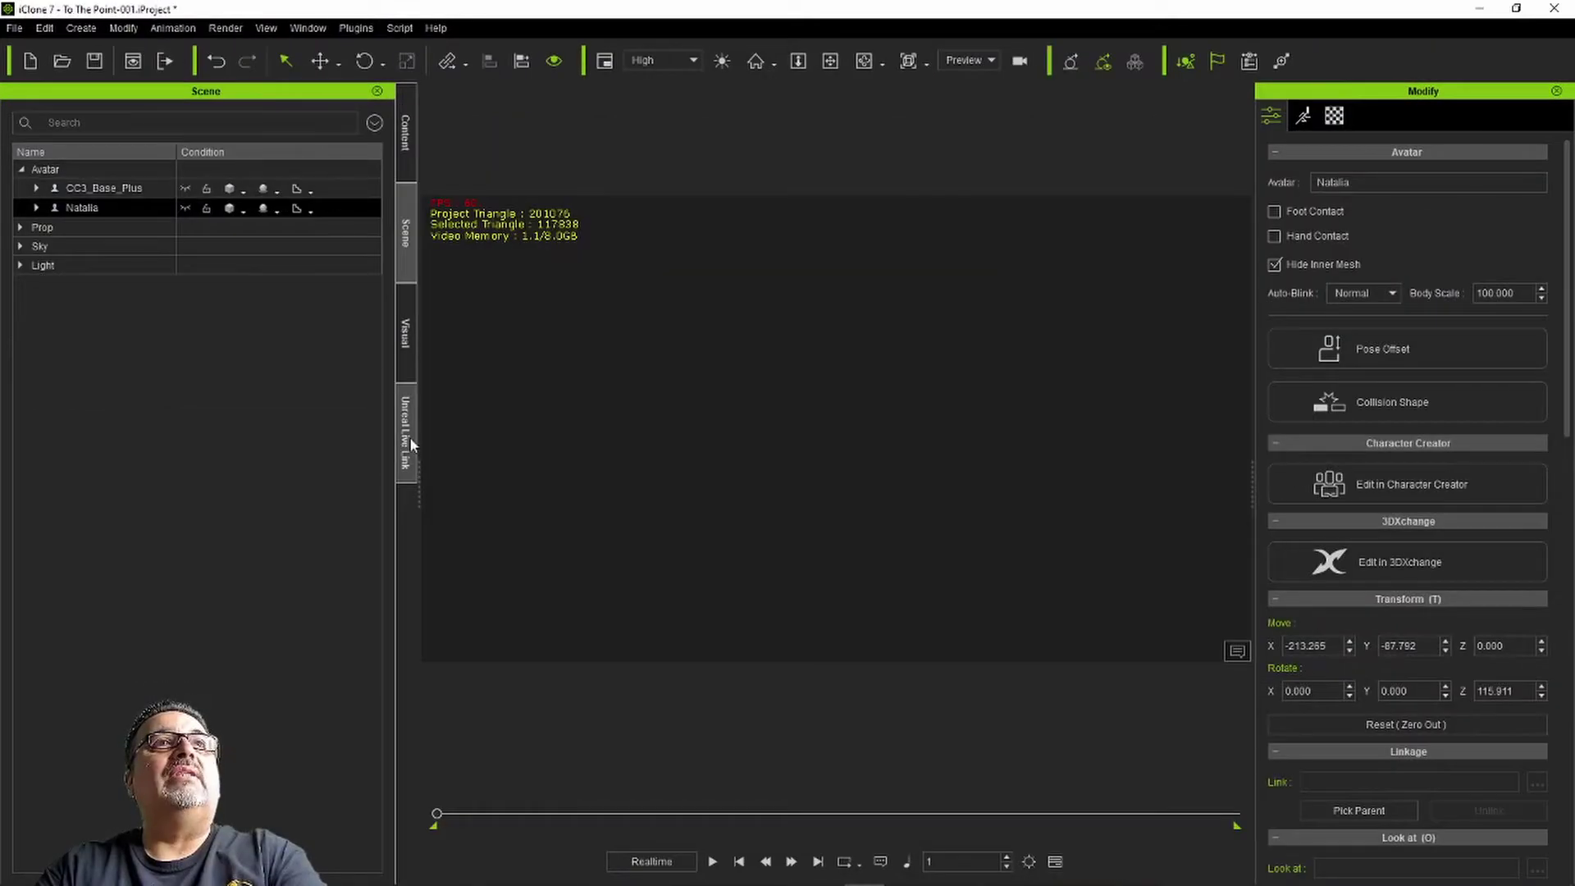
- Open iClone 7's Unreal Live Link panel listing the active camera and four directional lights
click(410, 439)
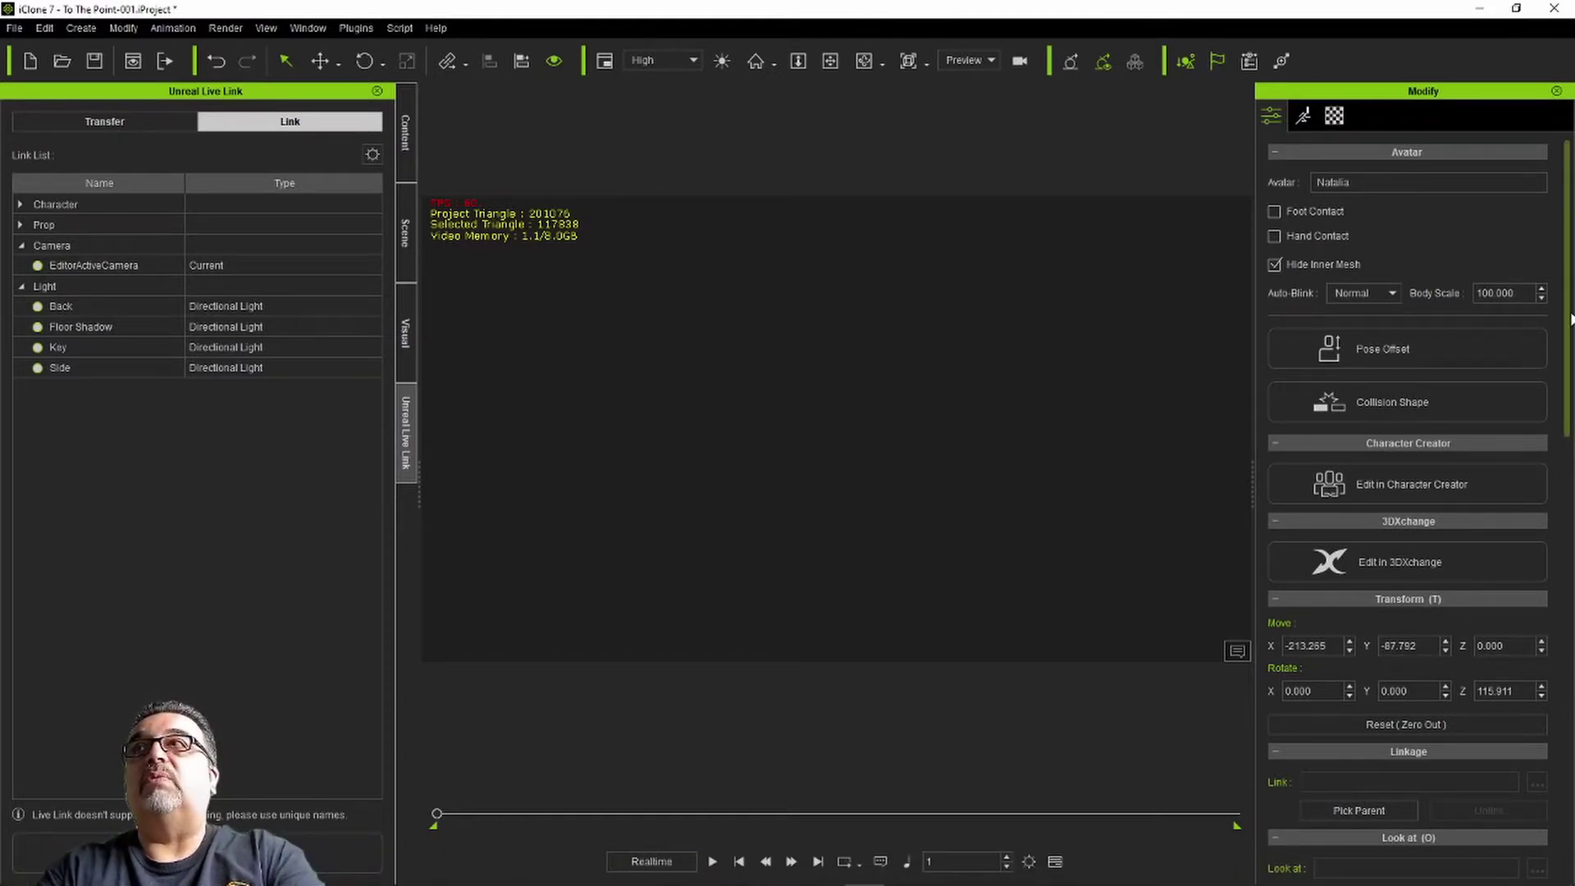
- Tile iClone and the Unreal Editor side by side, then fly the Unreal view toward Natalia
double_click(1391, 17)
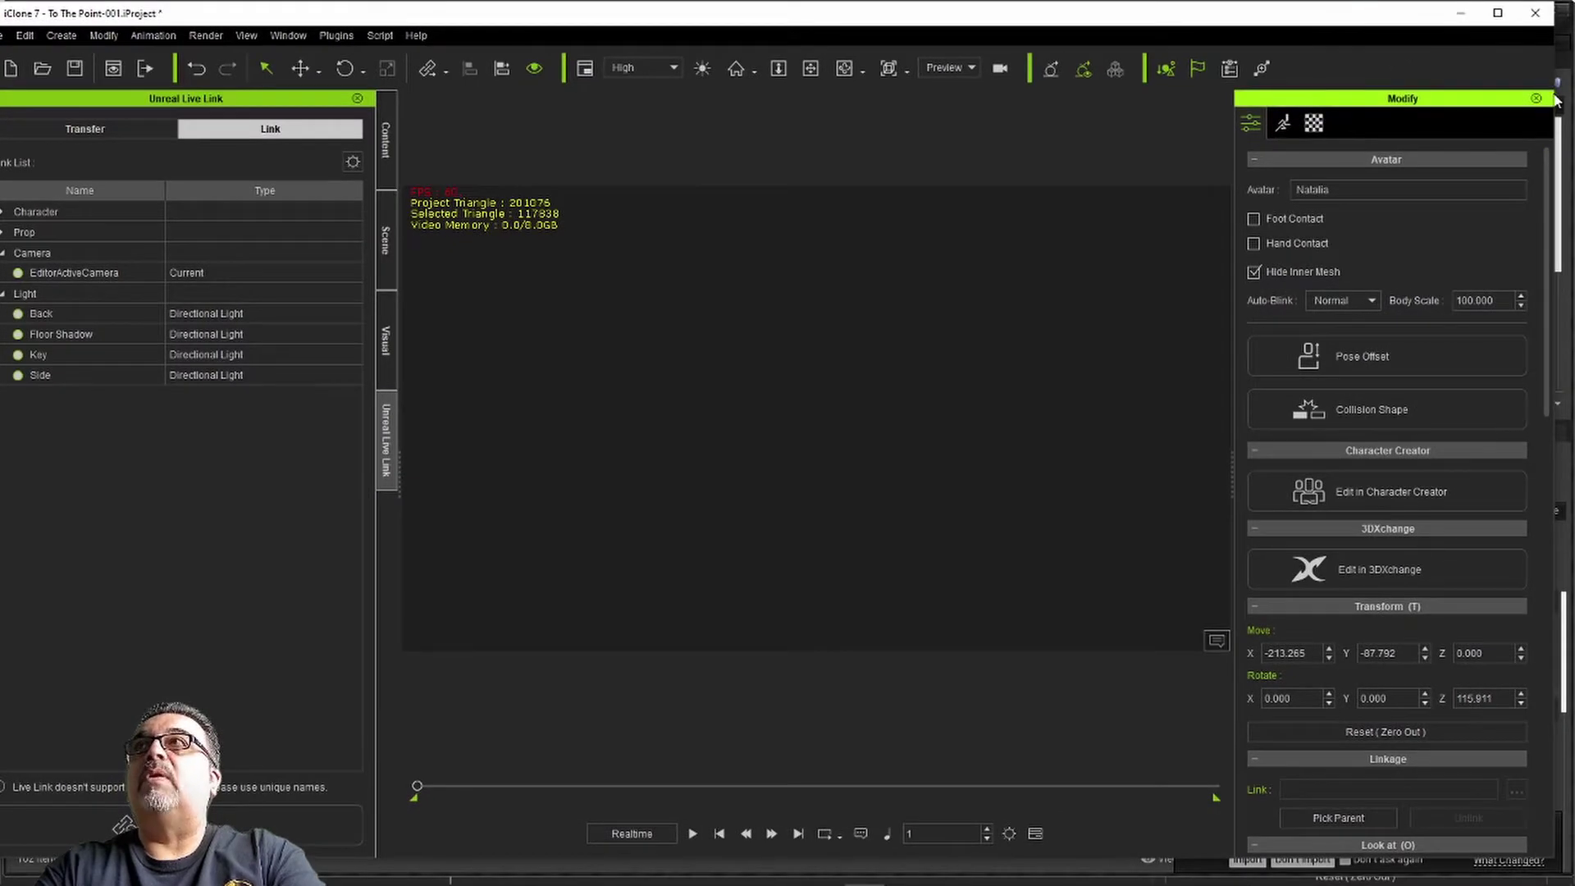
drag(1556, 100, 755, 123)
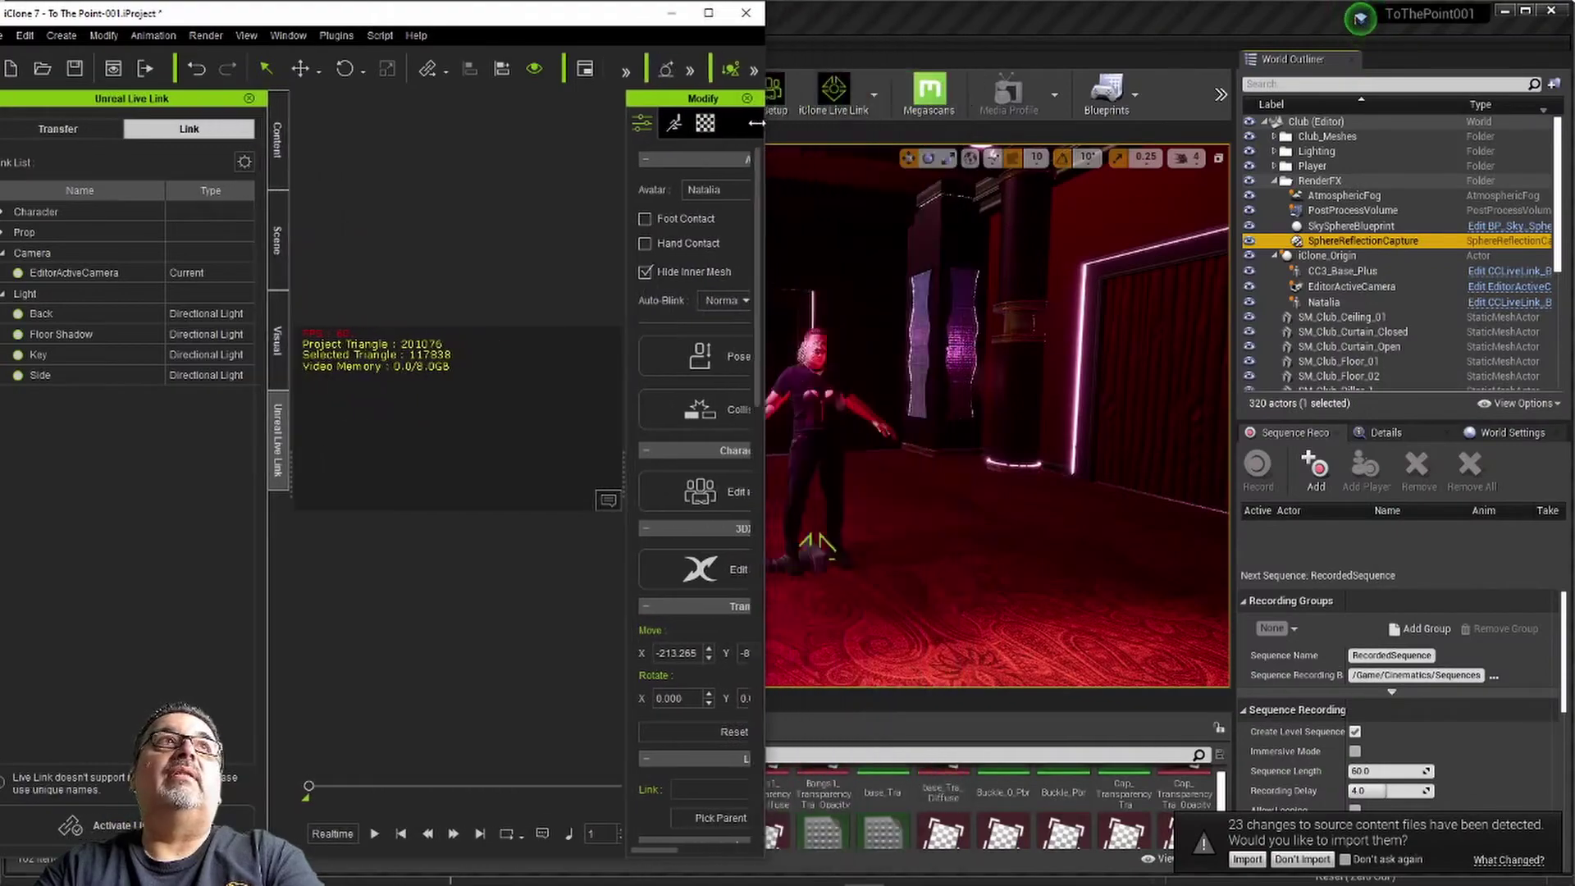
click(998, 15)
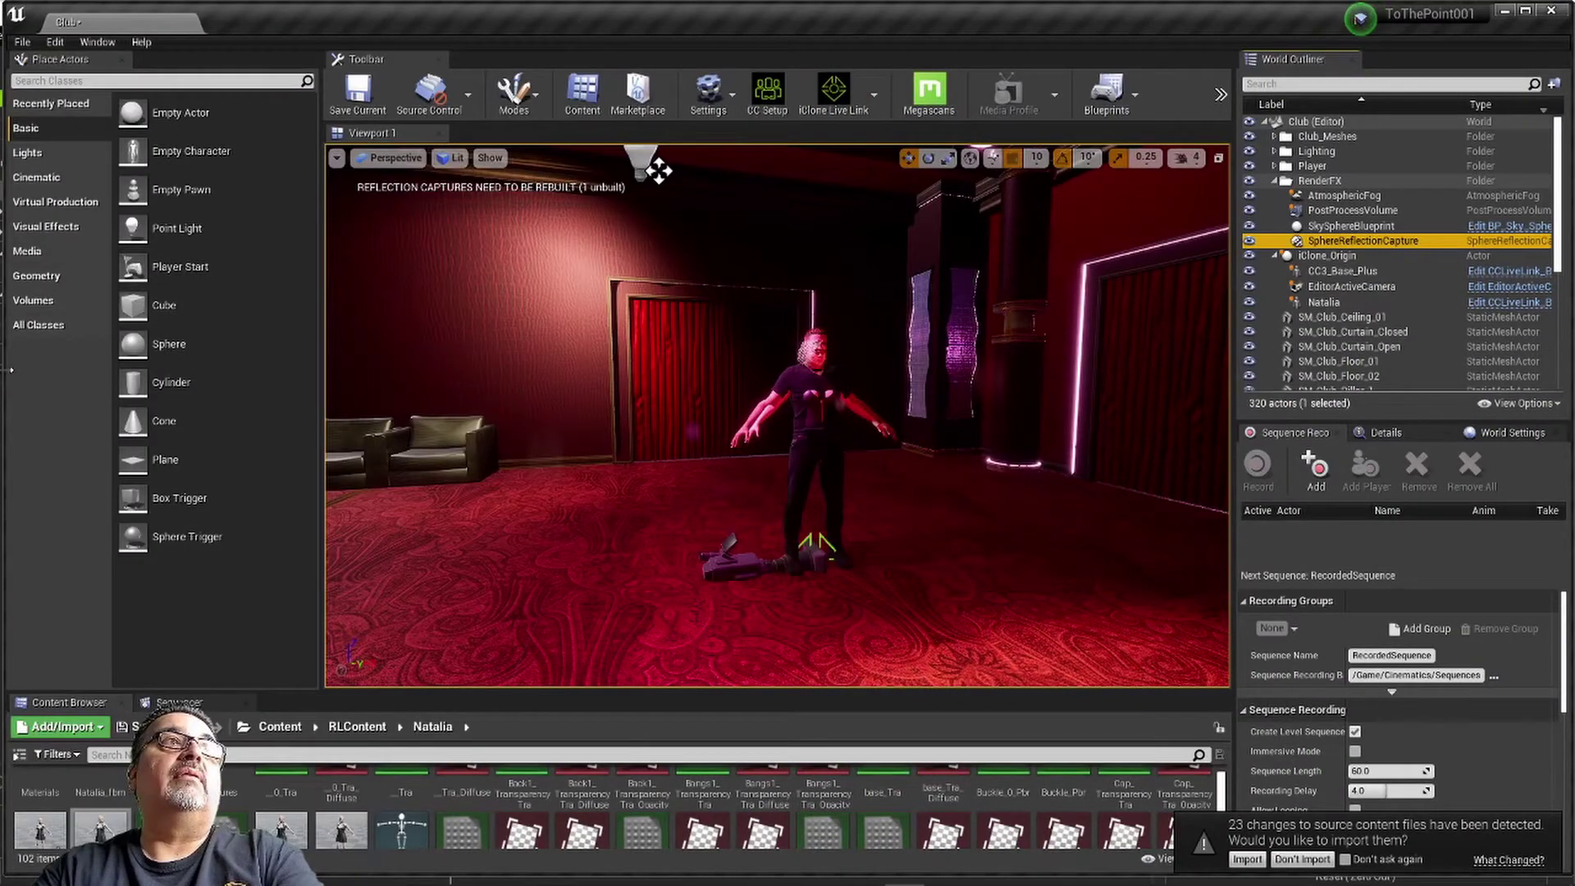
drag(12, 370, 737, 415)
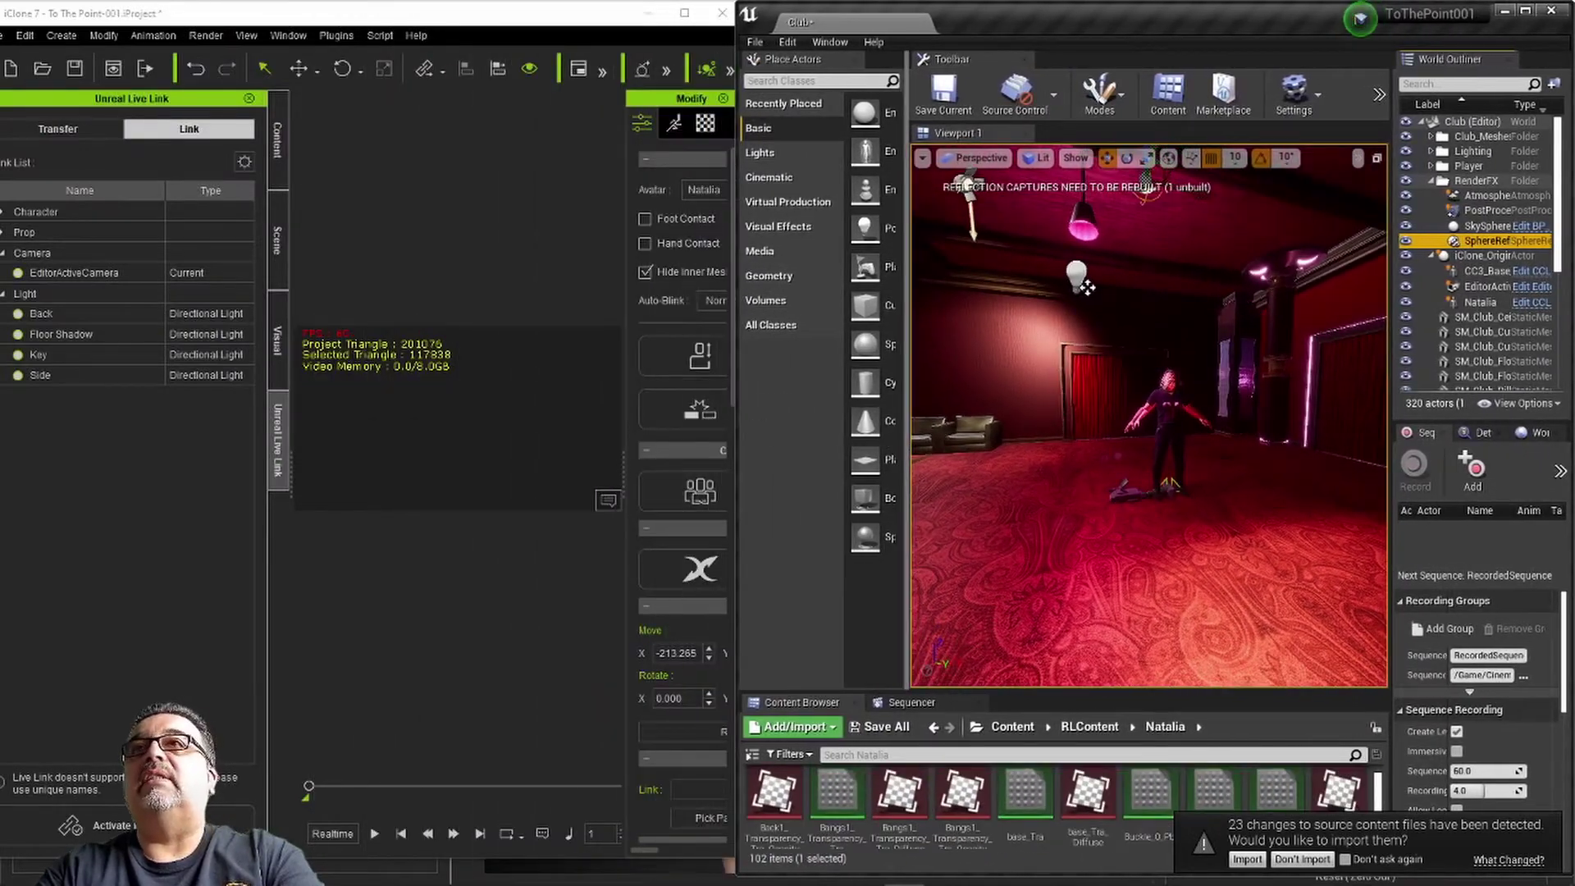
right_drag(1085, 286, 1091, 296)
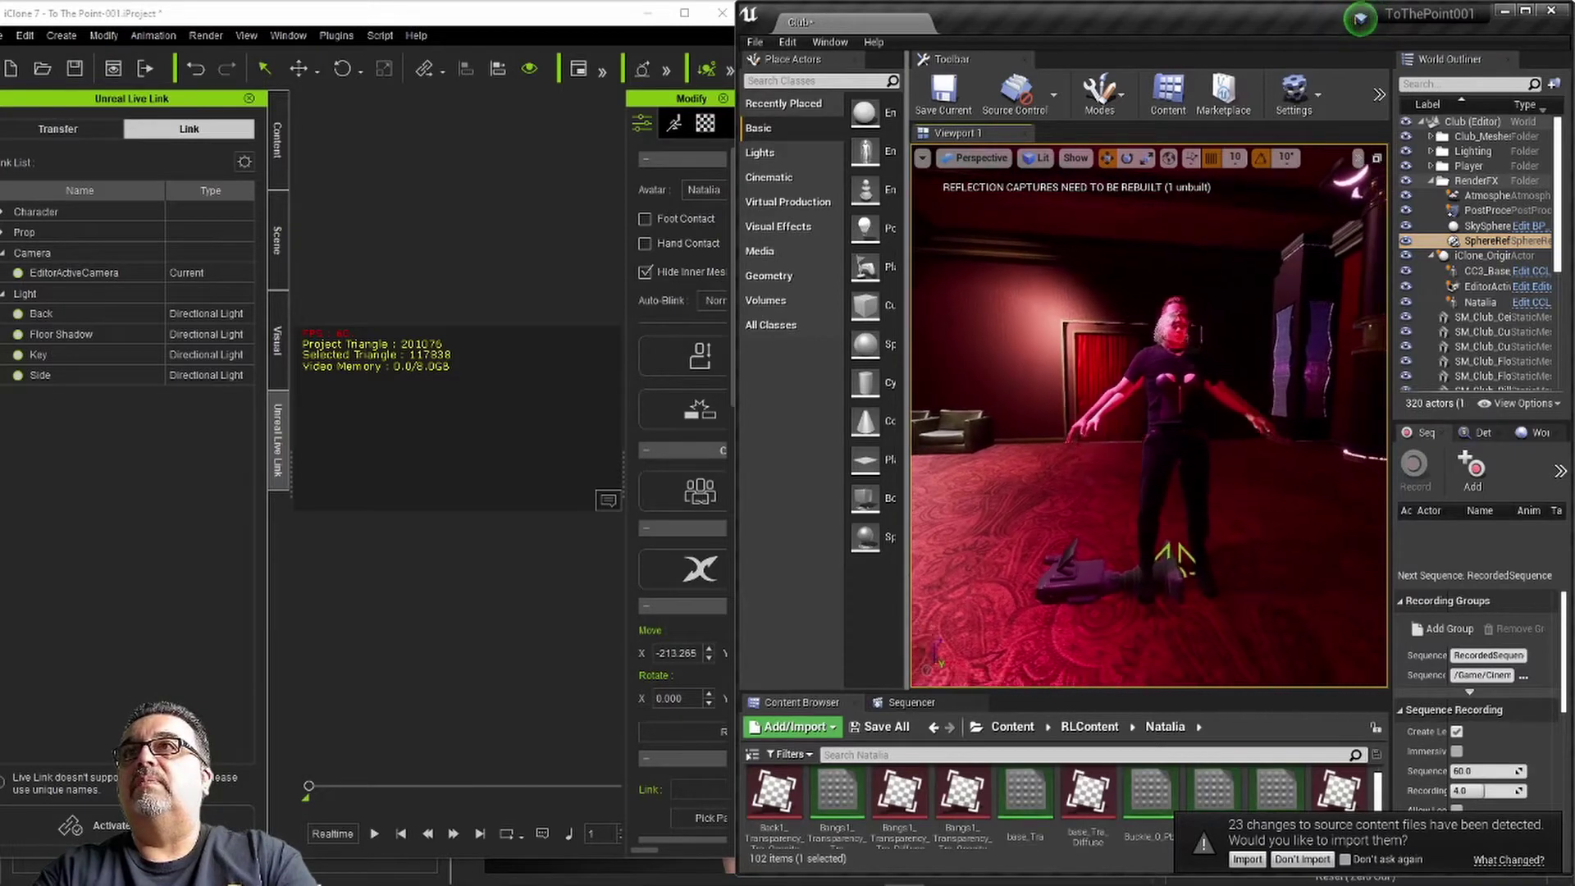
right_drag(1091, 295, 1095, 297)
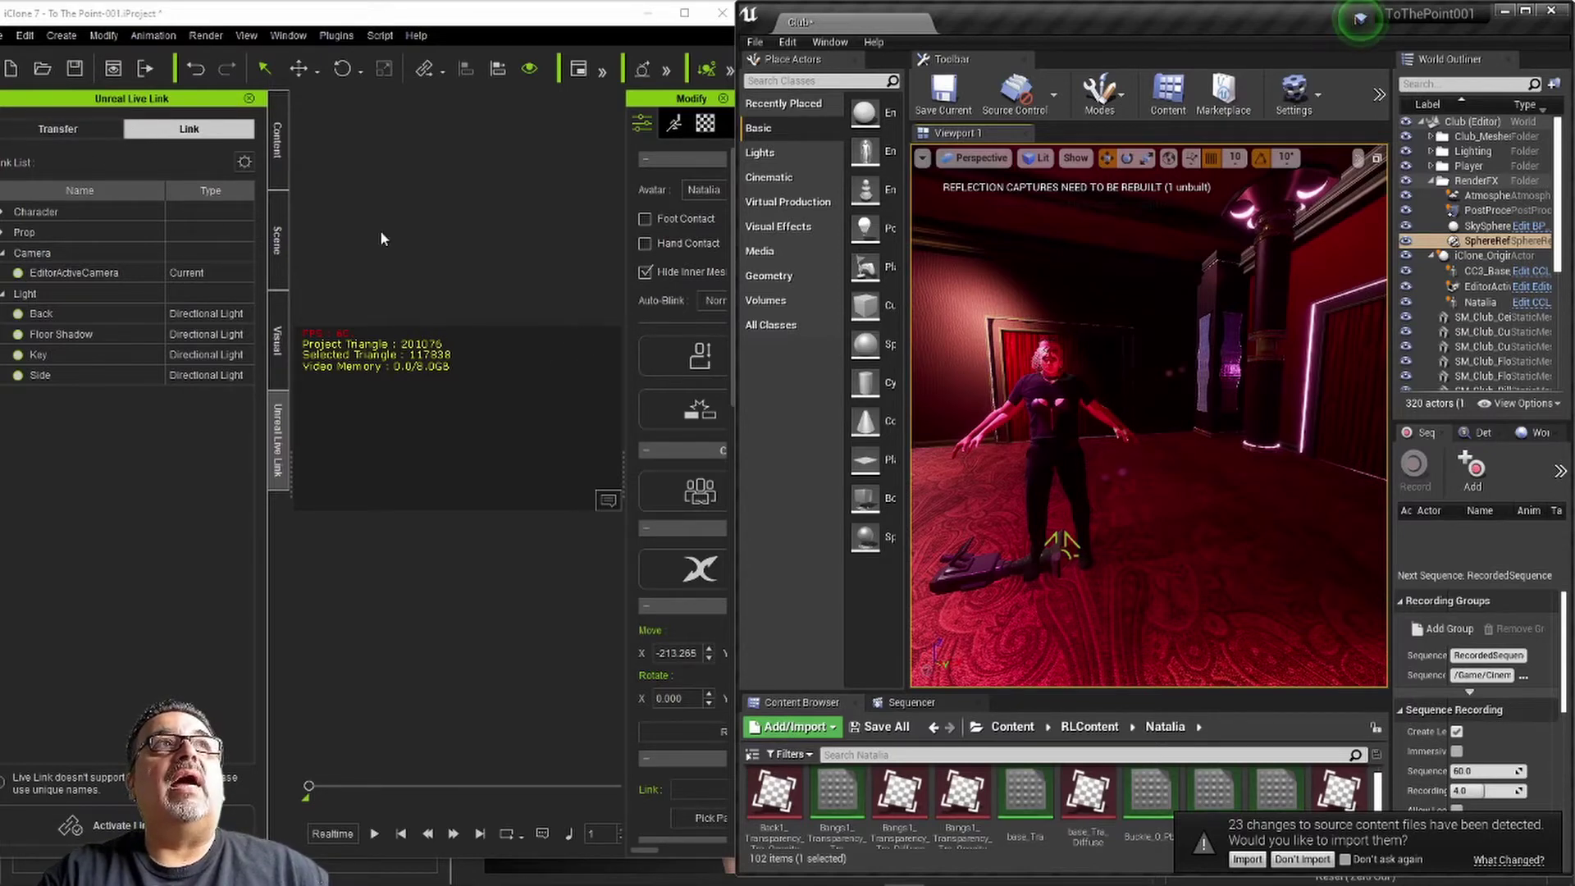
- Review the Transfer list, return to the Link list and activate the live link to Unreal
click(87, 126)
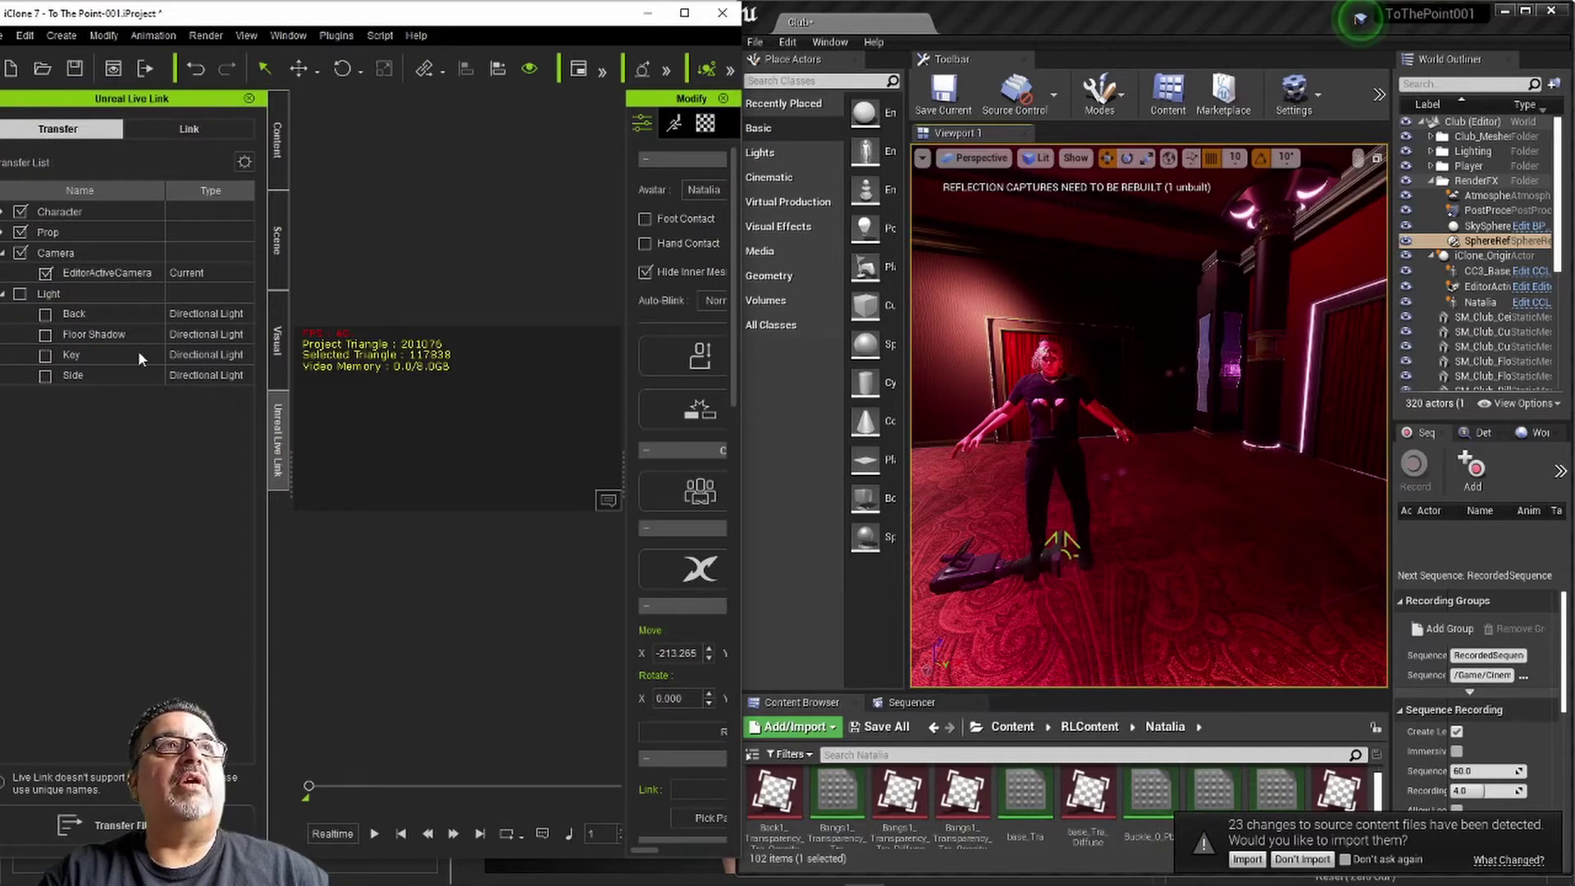
click(211, 137)
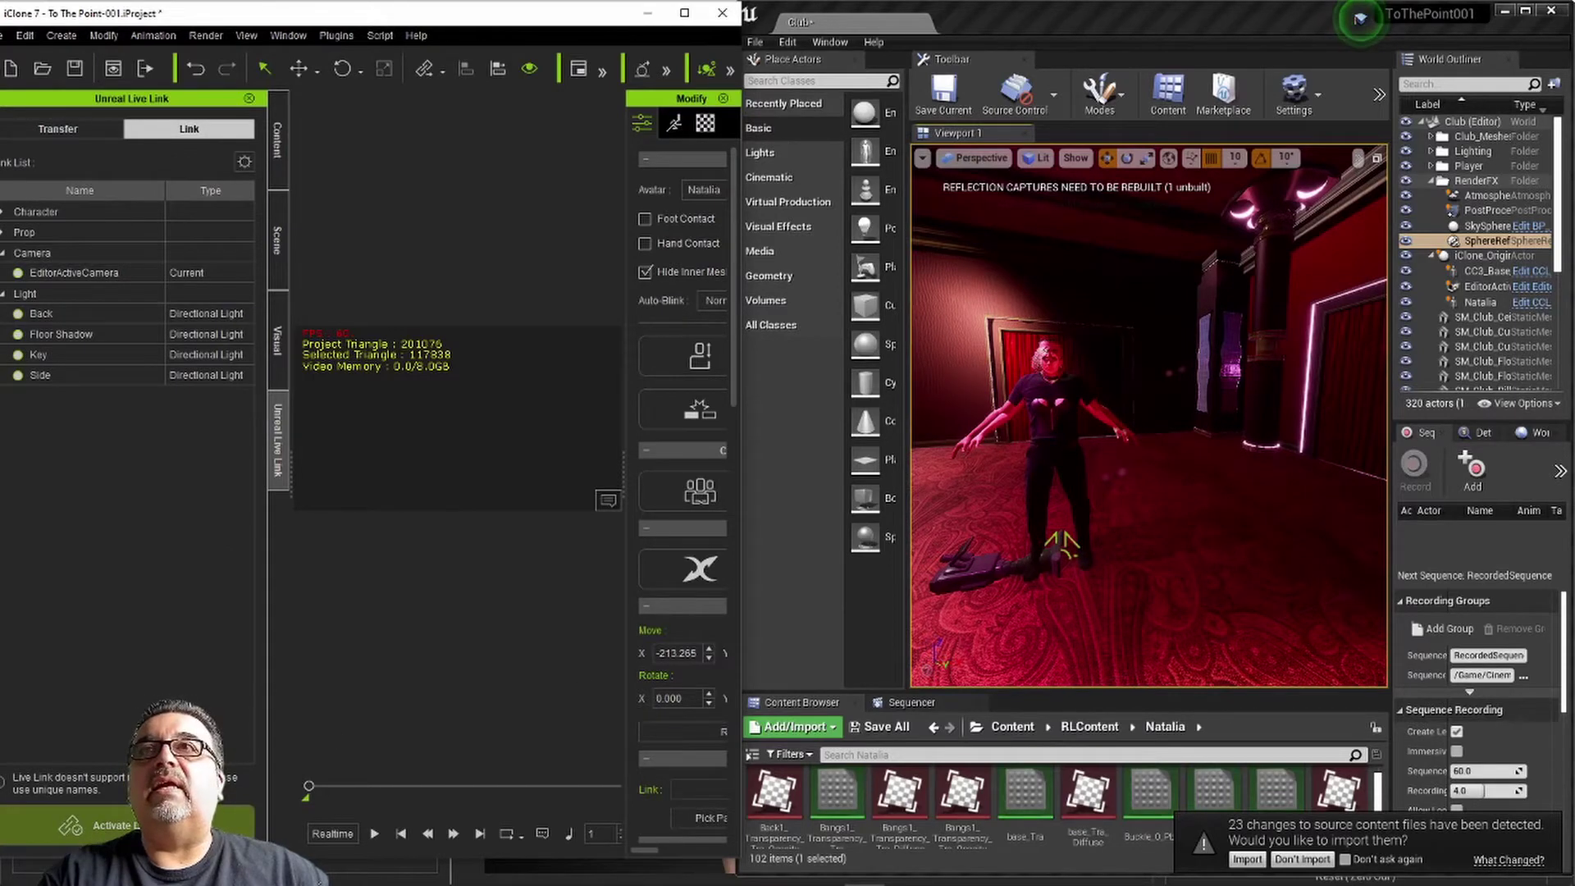
click(155, 825)
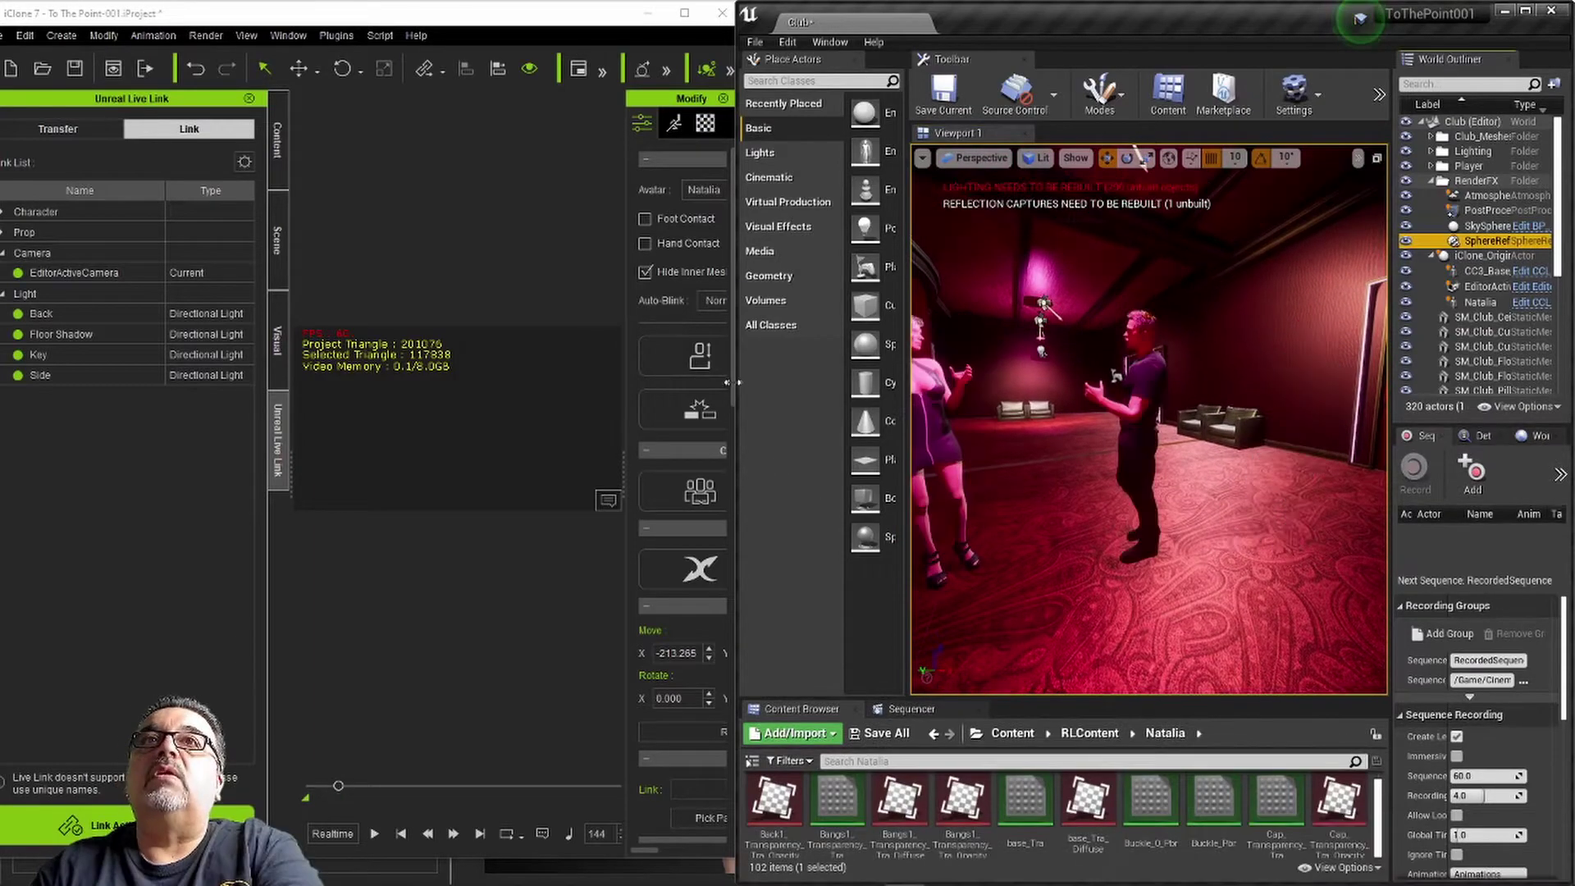
- Widen the Unreal Editor window and rewind the iClone timeline to frame 1
drag(738, 461, 319, 389)
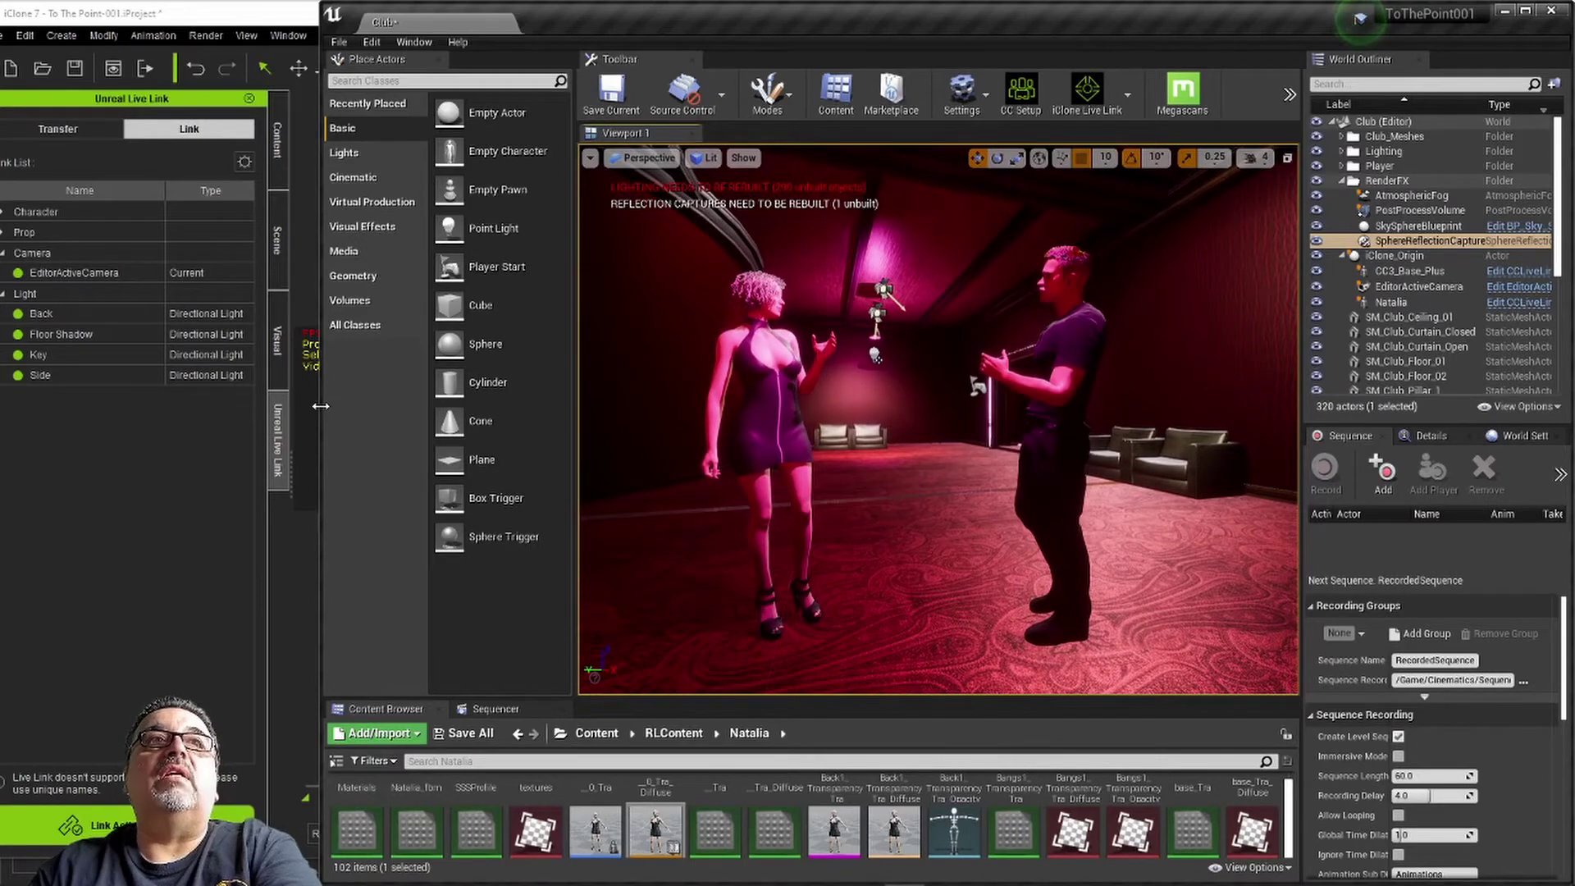
drag(322, 405, 183, 405)
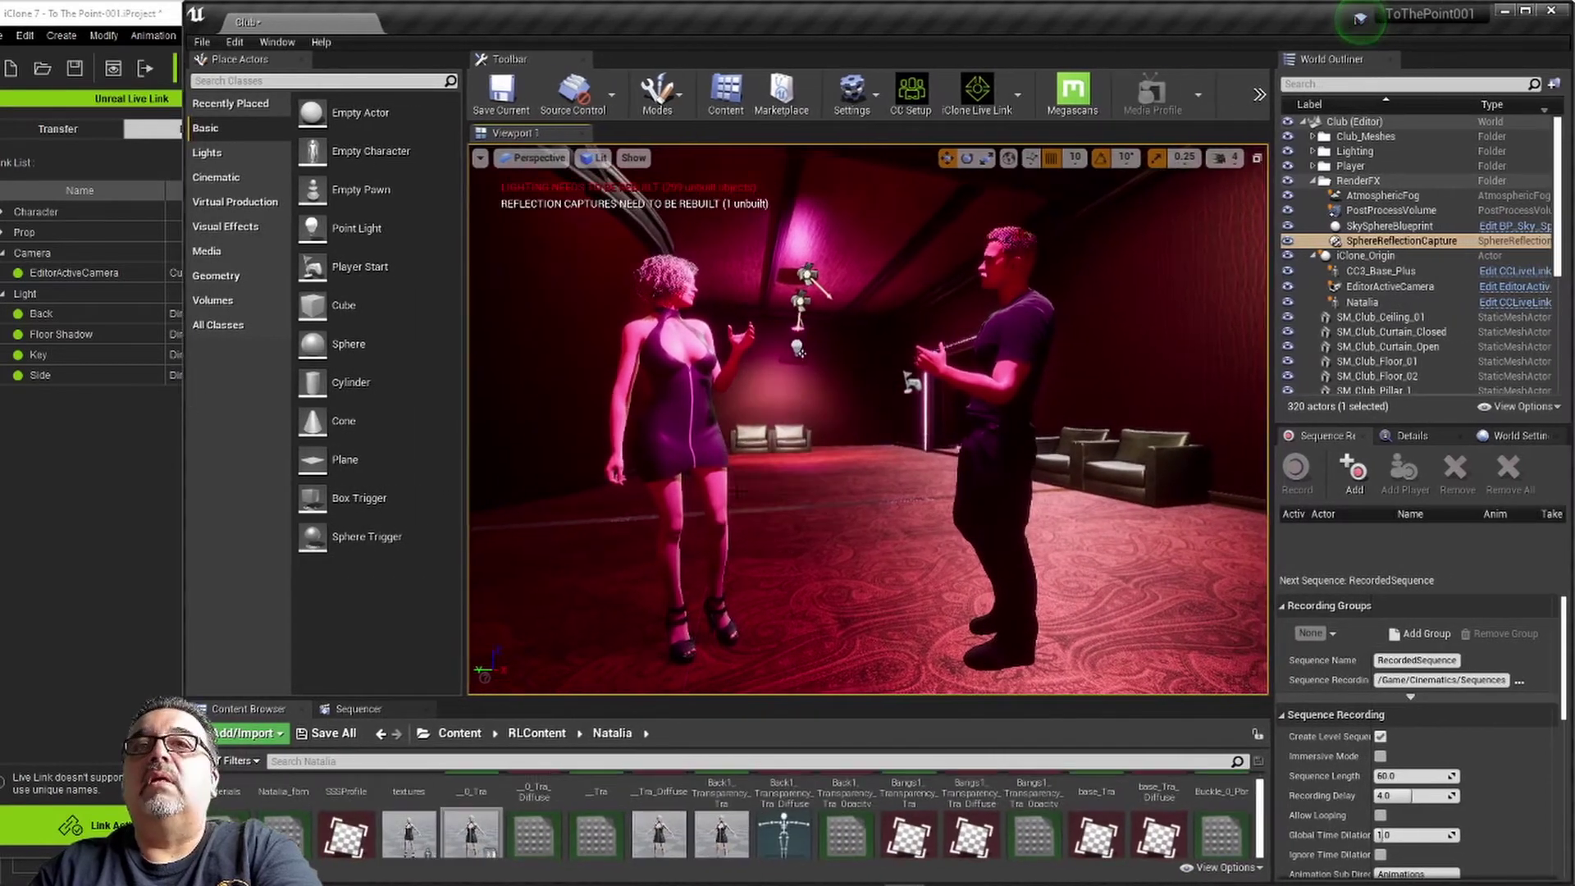
click(135, 519)
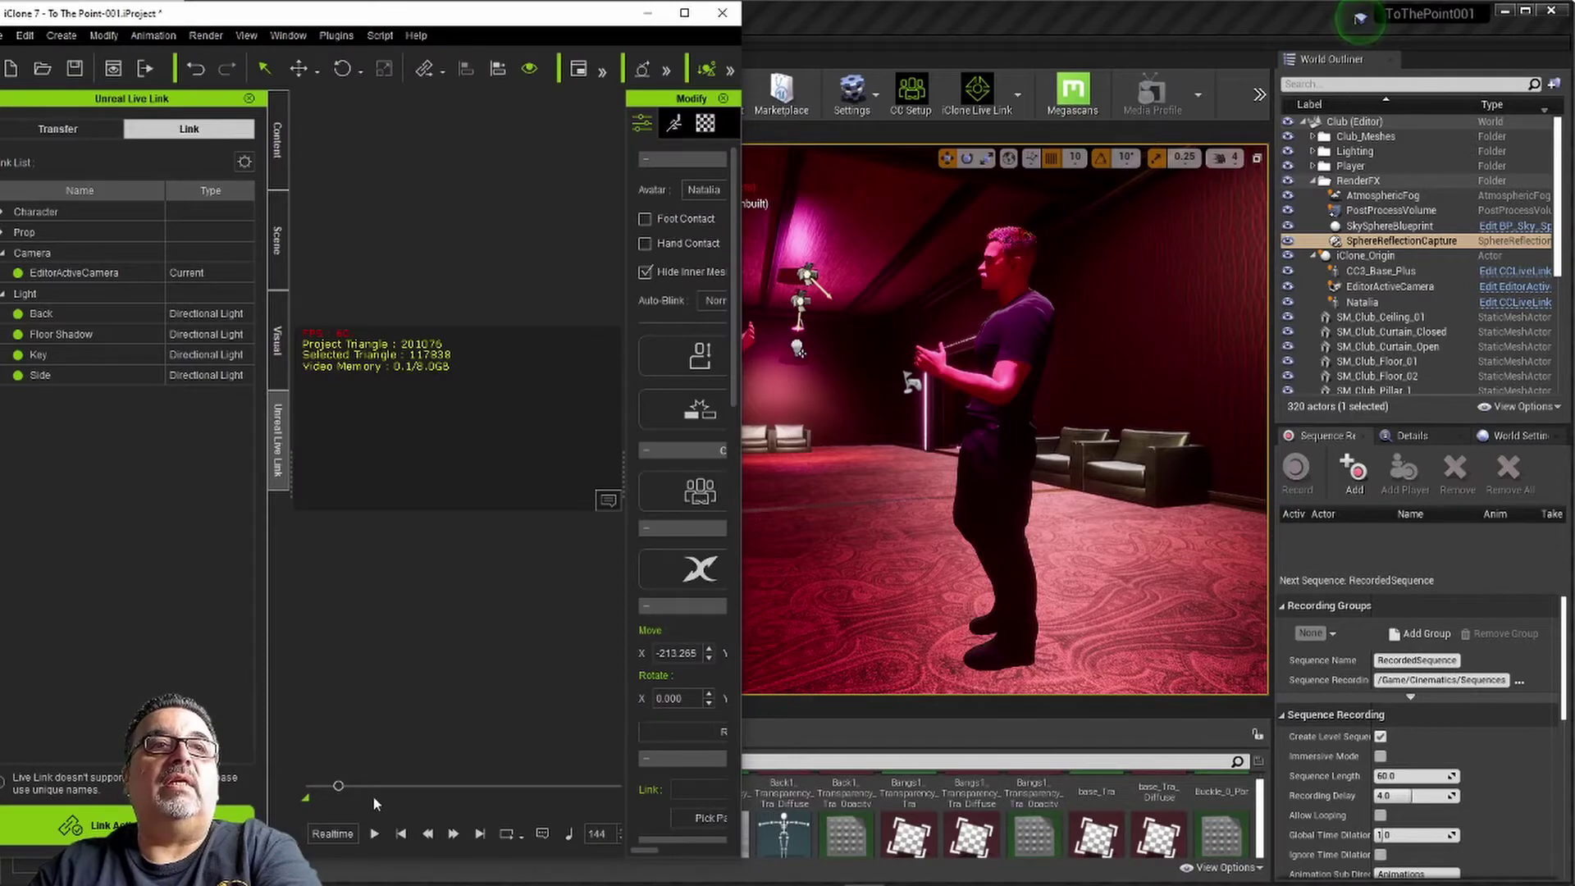
drag(342, 786, 278, 786)
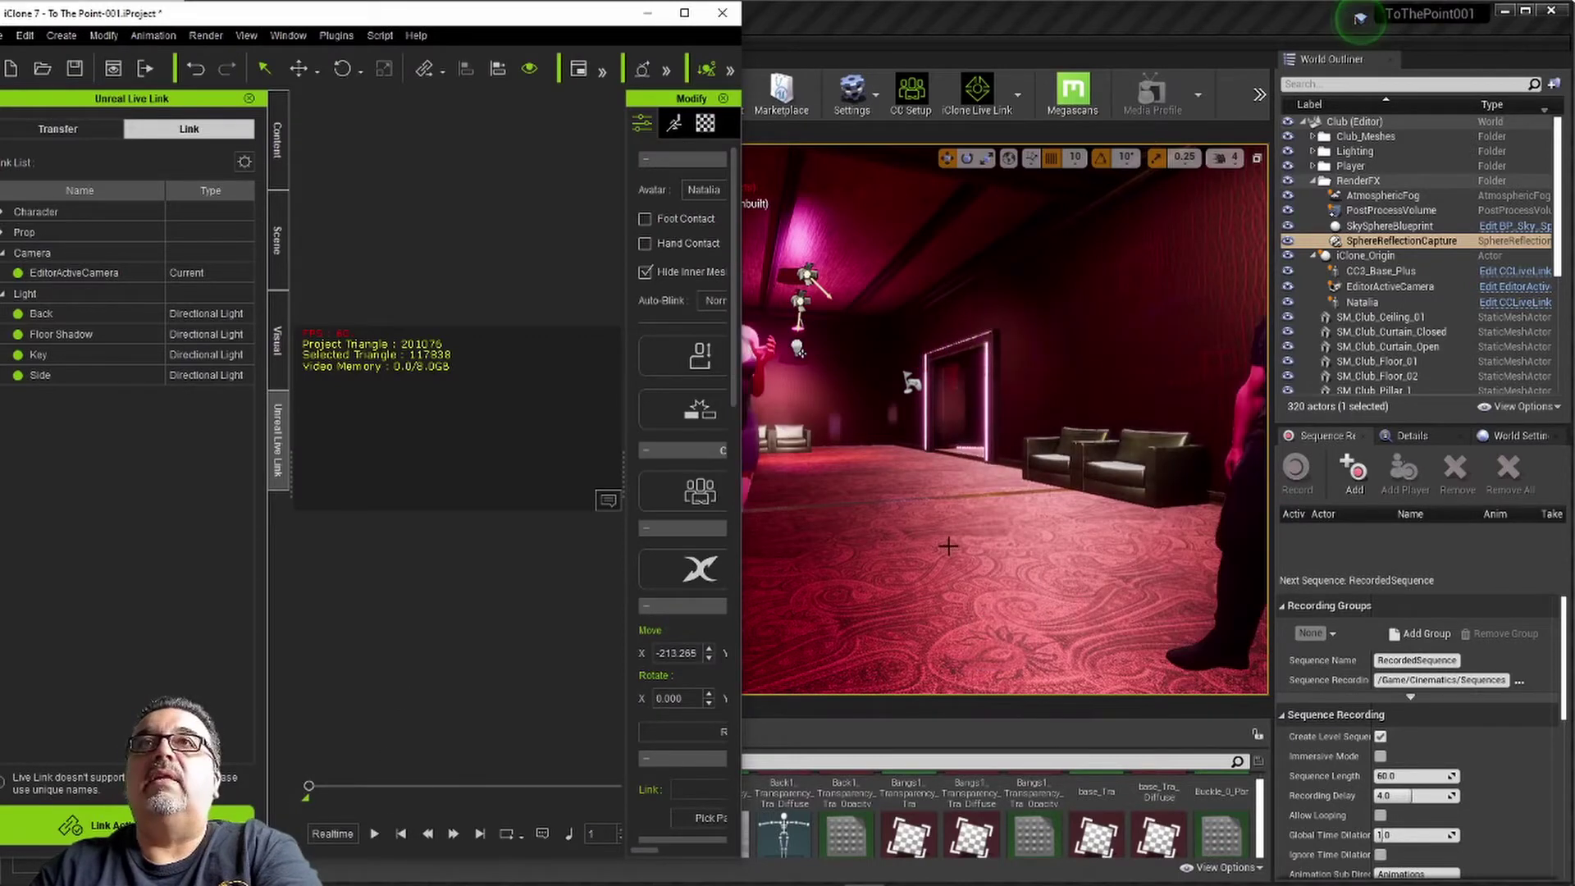
click(835, 23)
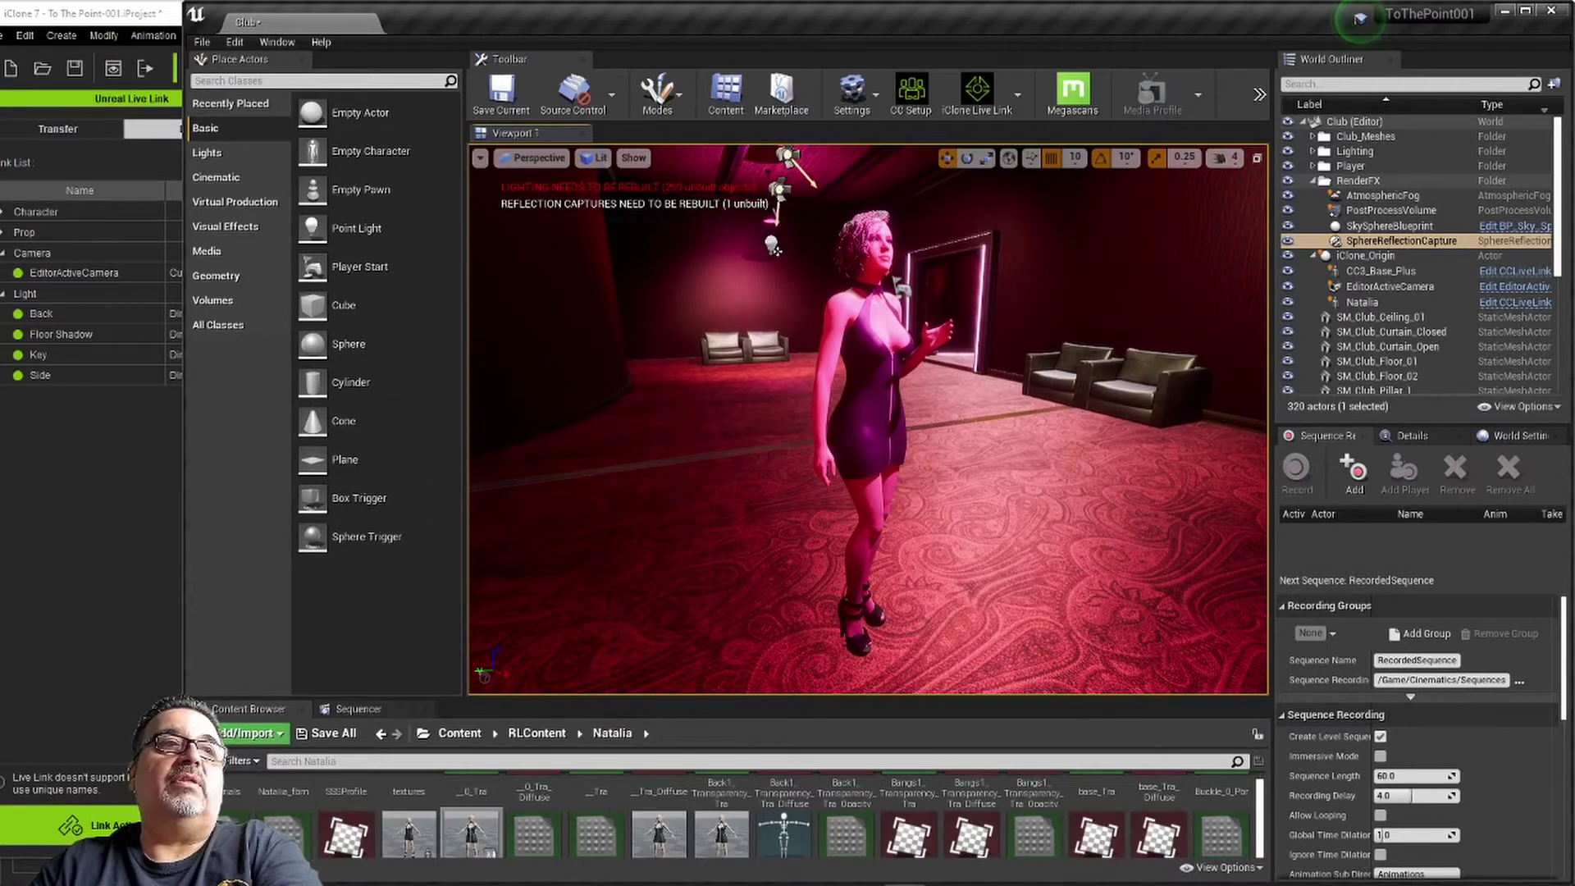
- Play the iClone animation and watch both characters stream live in Unreal
click(96, 694)
click(376, 835)
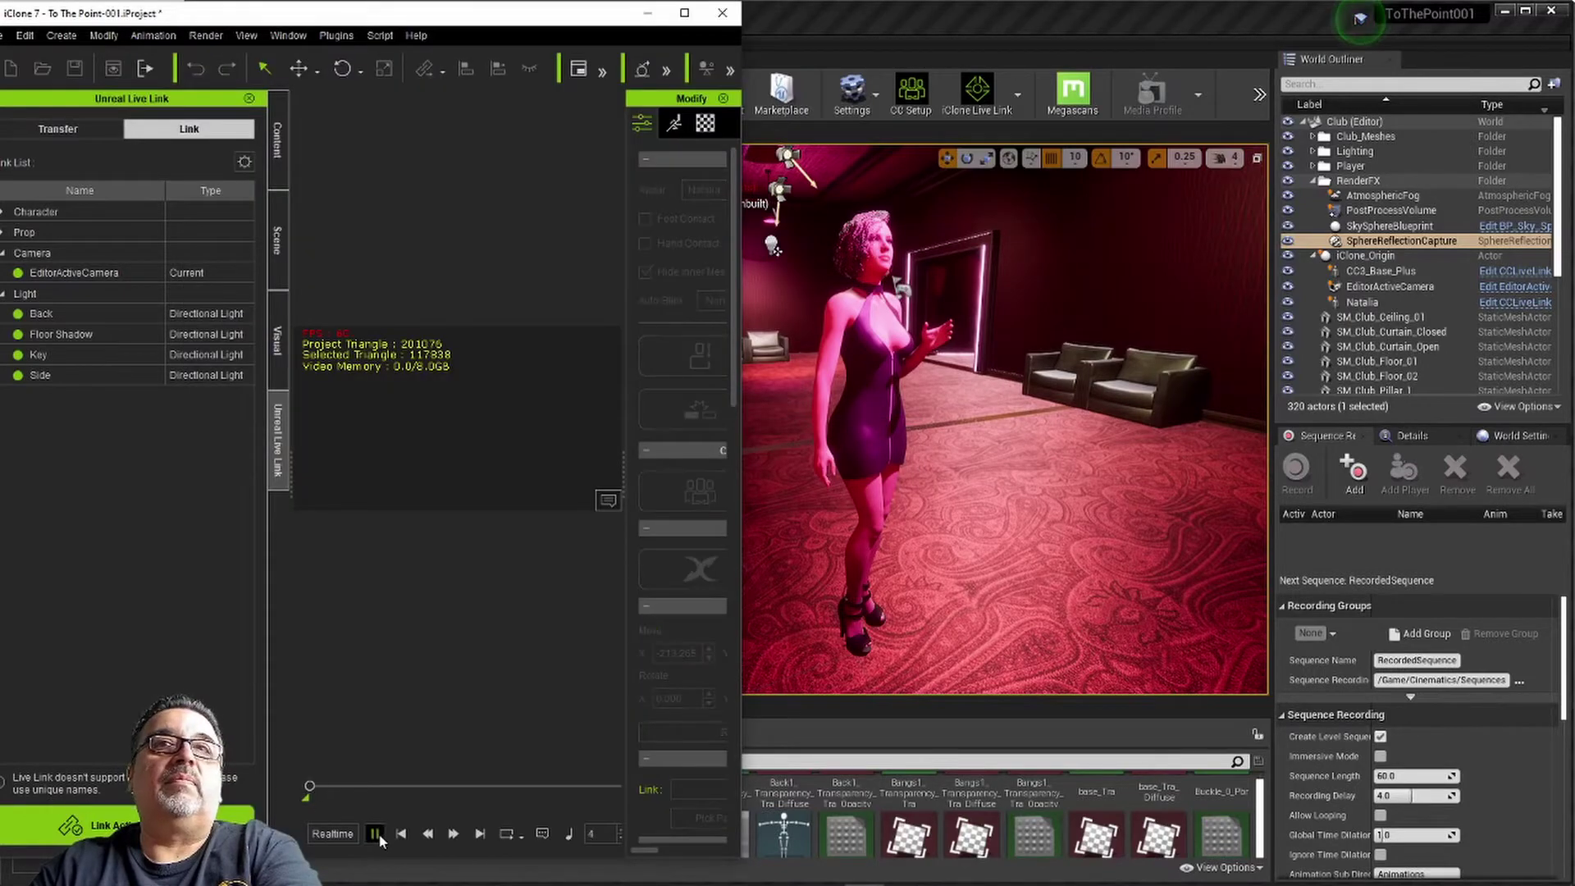
click(977, 23)
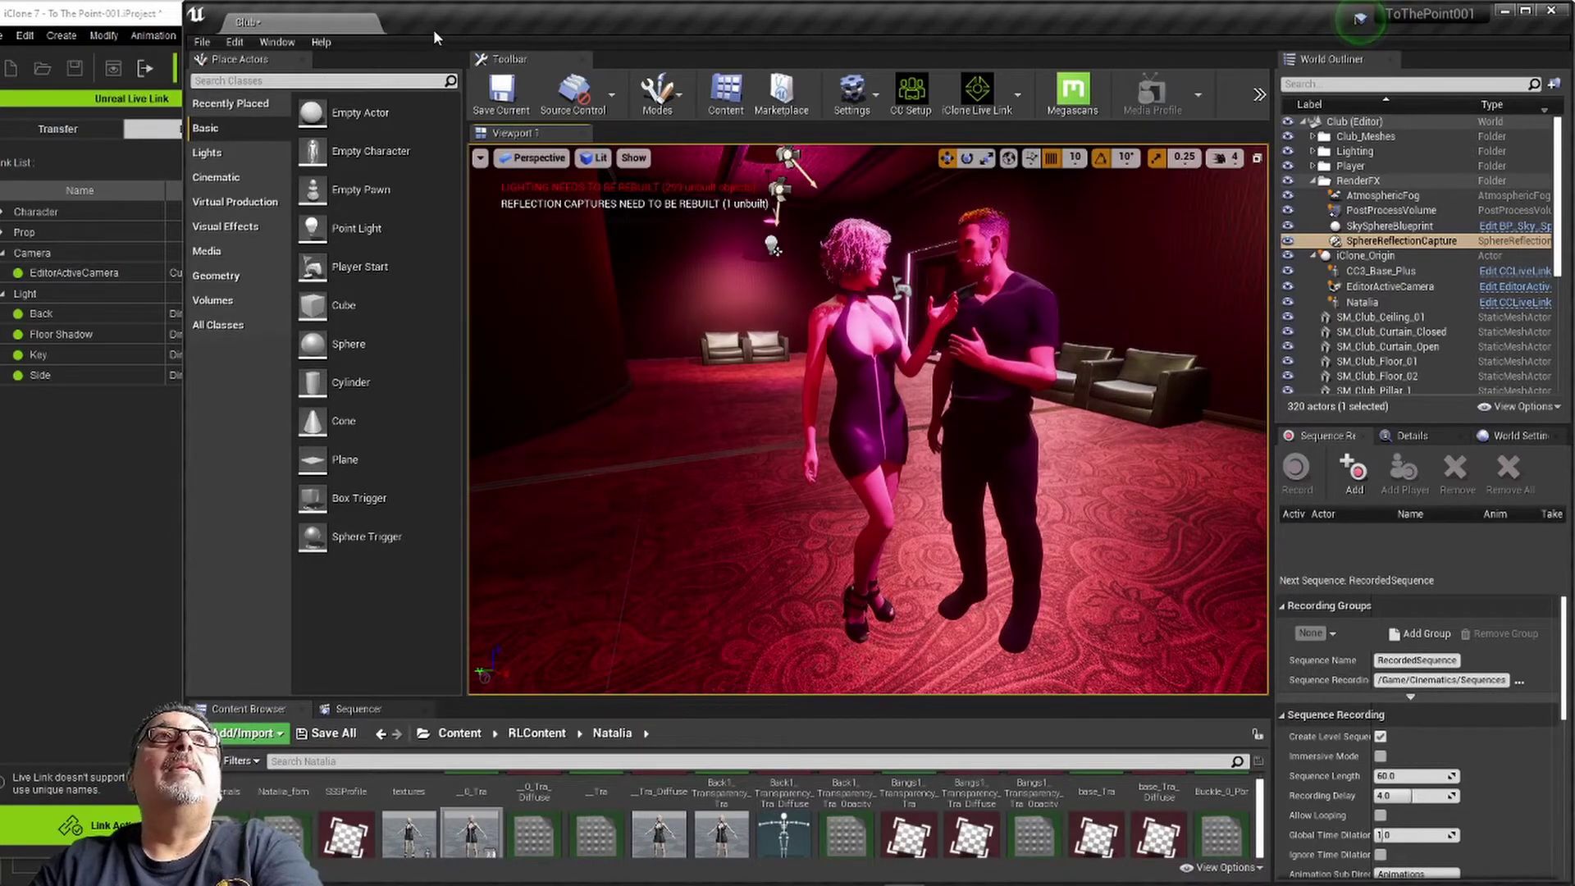
- Shorten the World Outliner and enlarge the Sequence Recorder's actor list
key(alt+Tab)
click(993, 18)
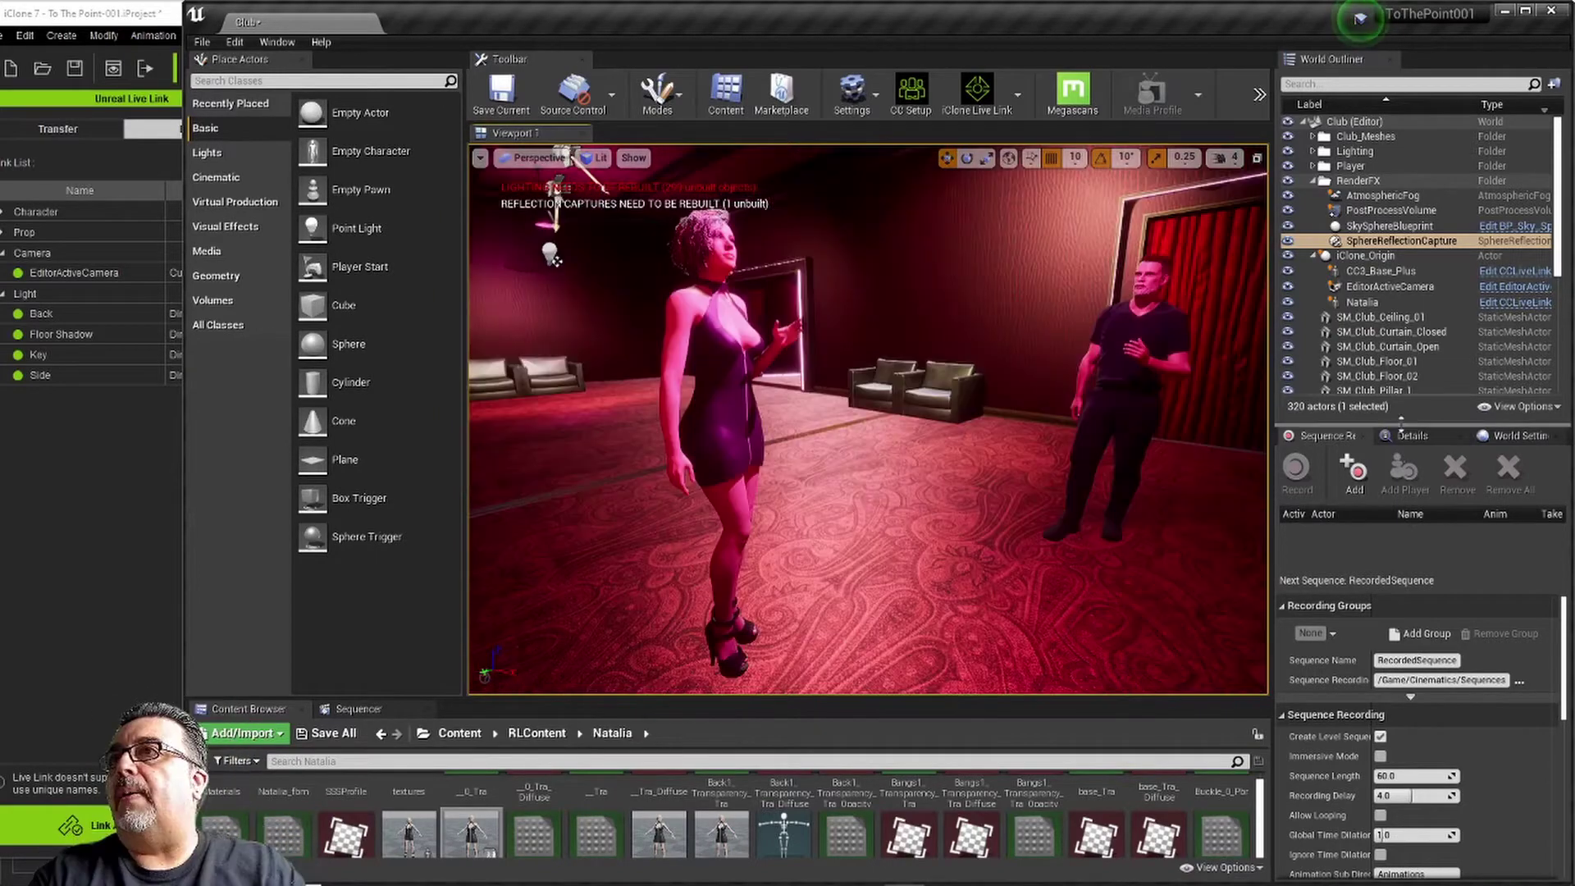
drag(1401, 419, 1400, 394)
drag(1434, 572, 1433, 616)
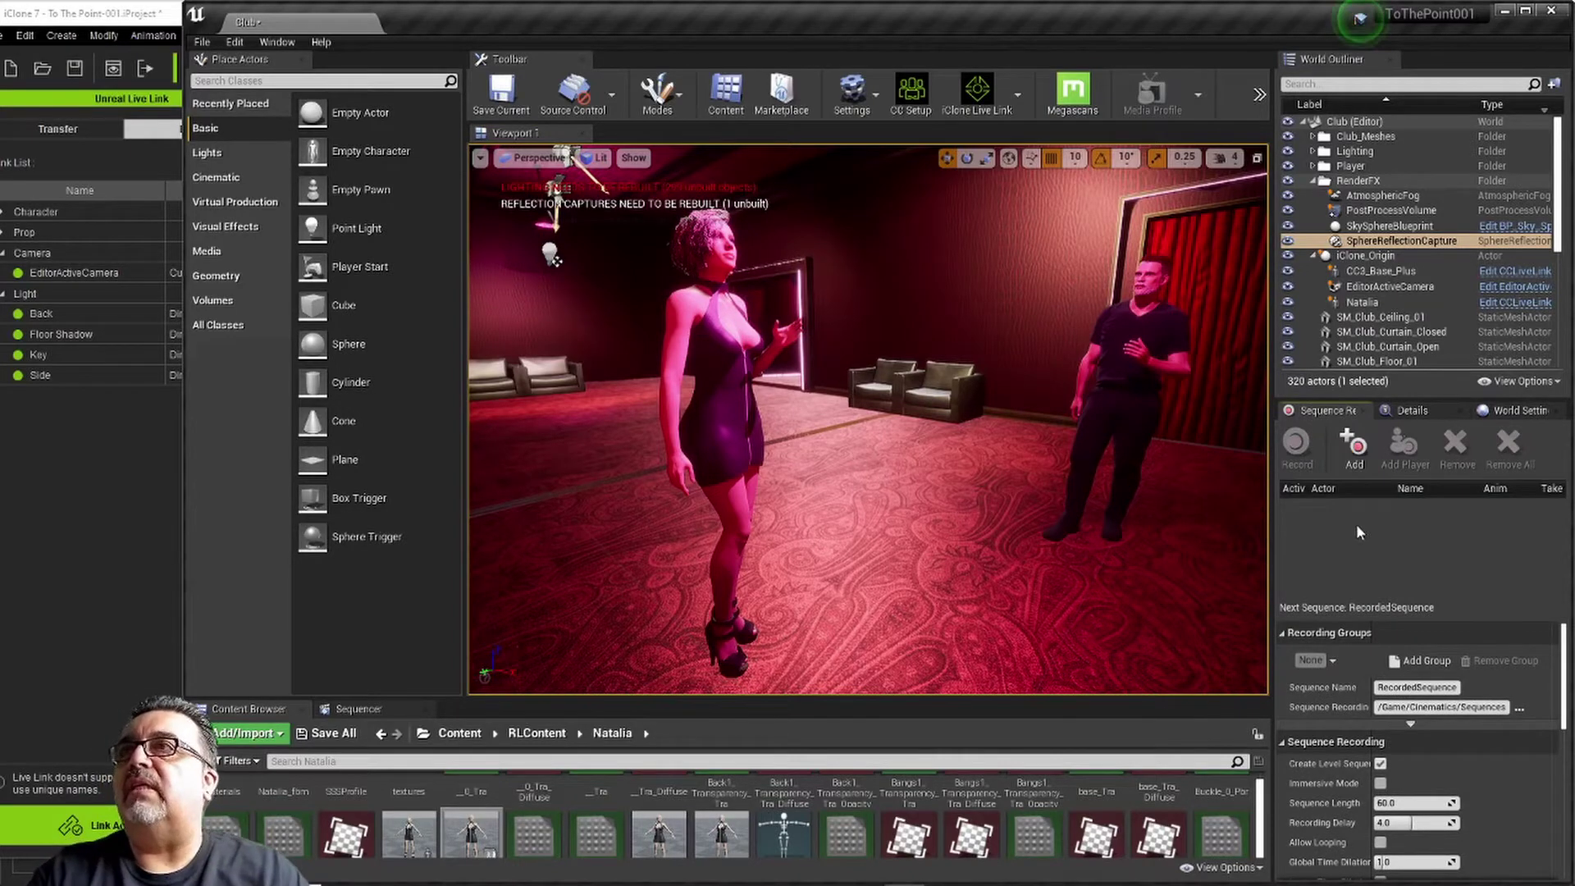
- Select and add iClone_Origin, CC3_Base_Plus, Natalia and EditorActiveCamera as Sequence Recorder recordings
click(1368, 258)
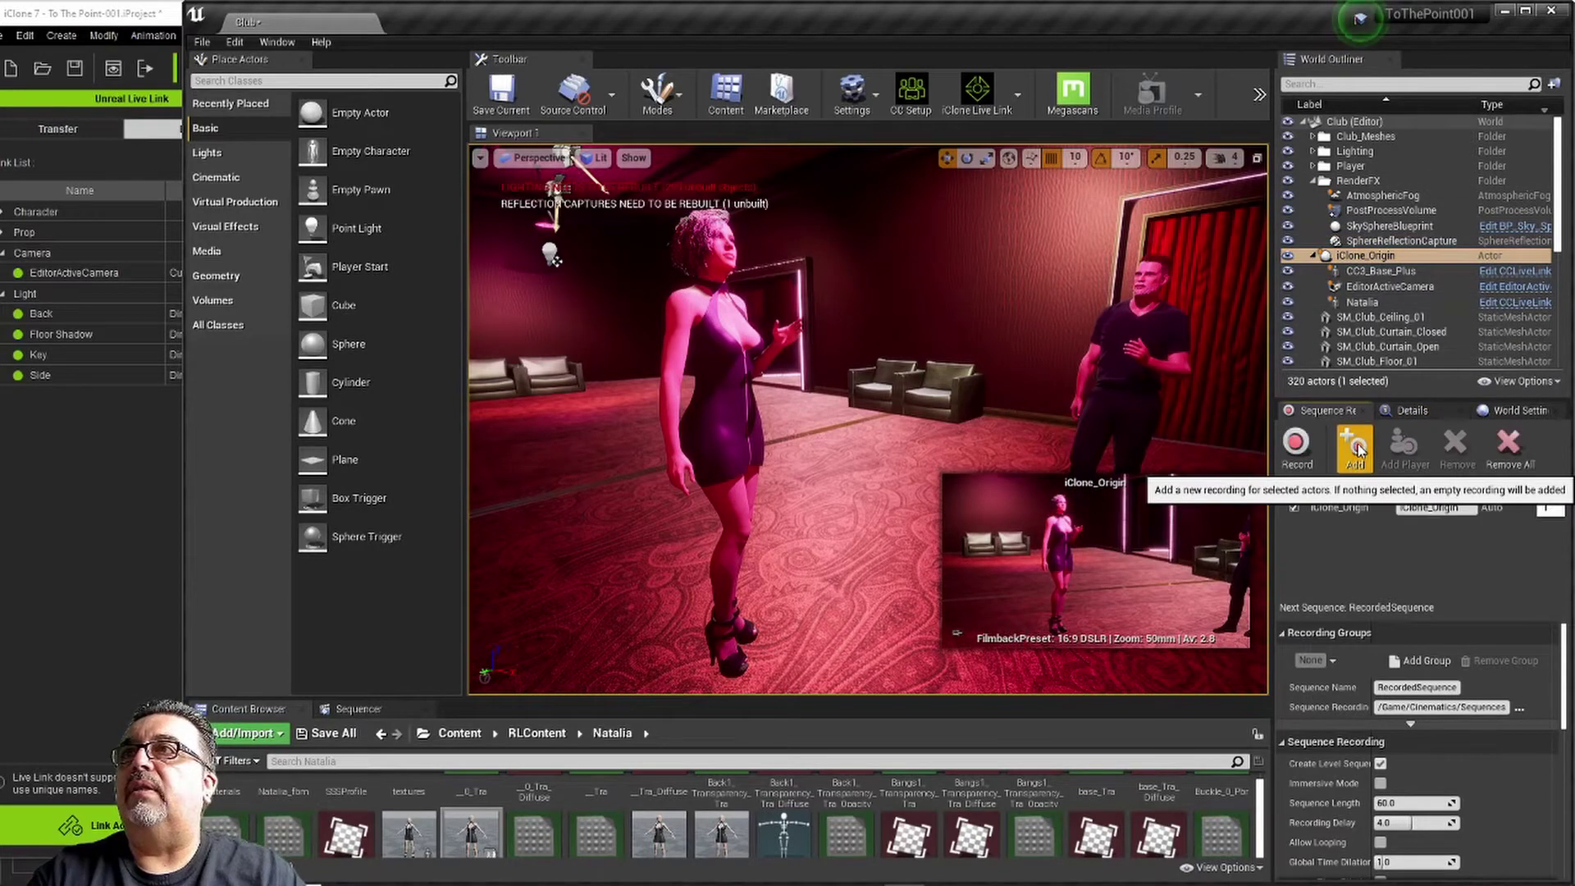
click(1357, 447)
click(1374, 274)
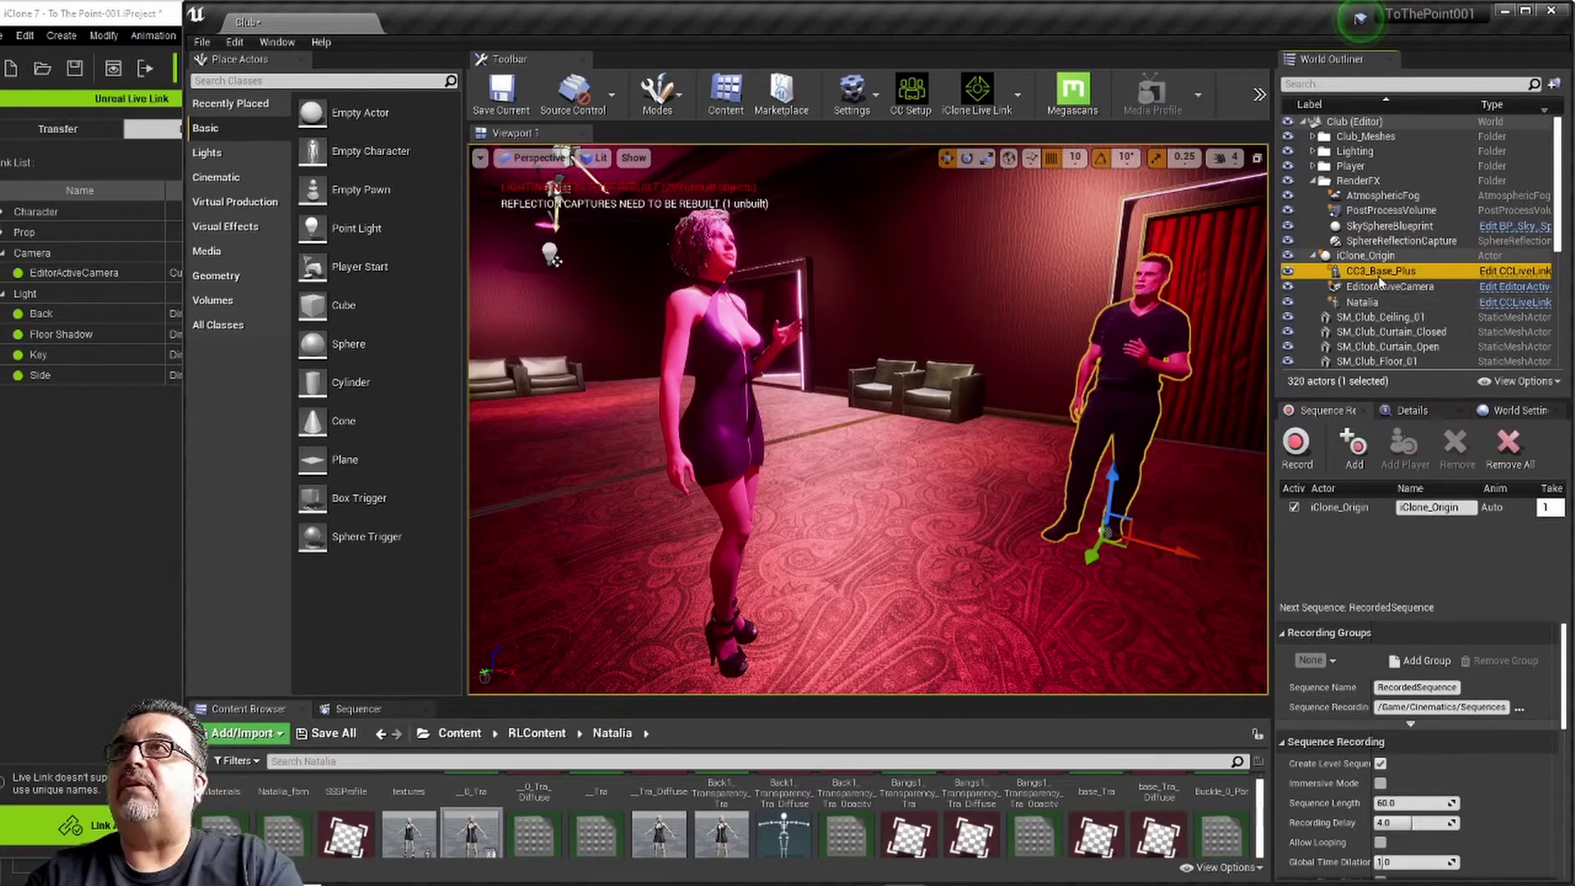
click(1358, 447)
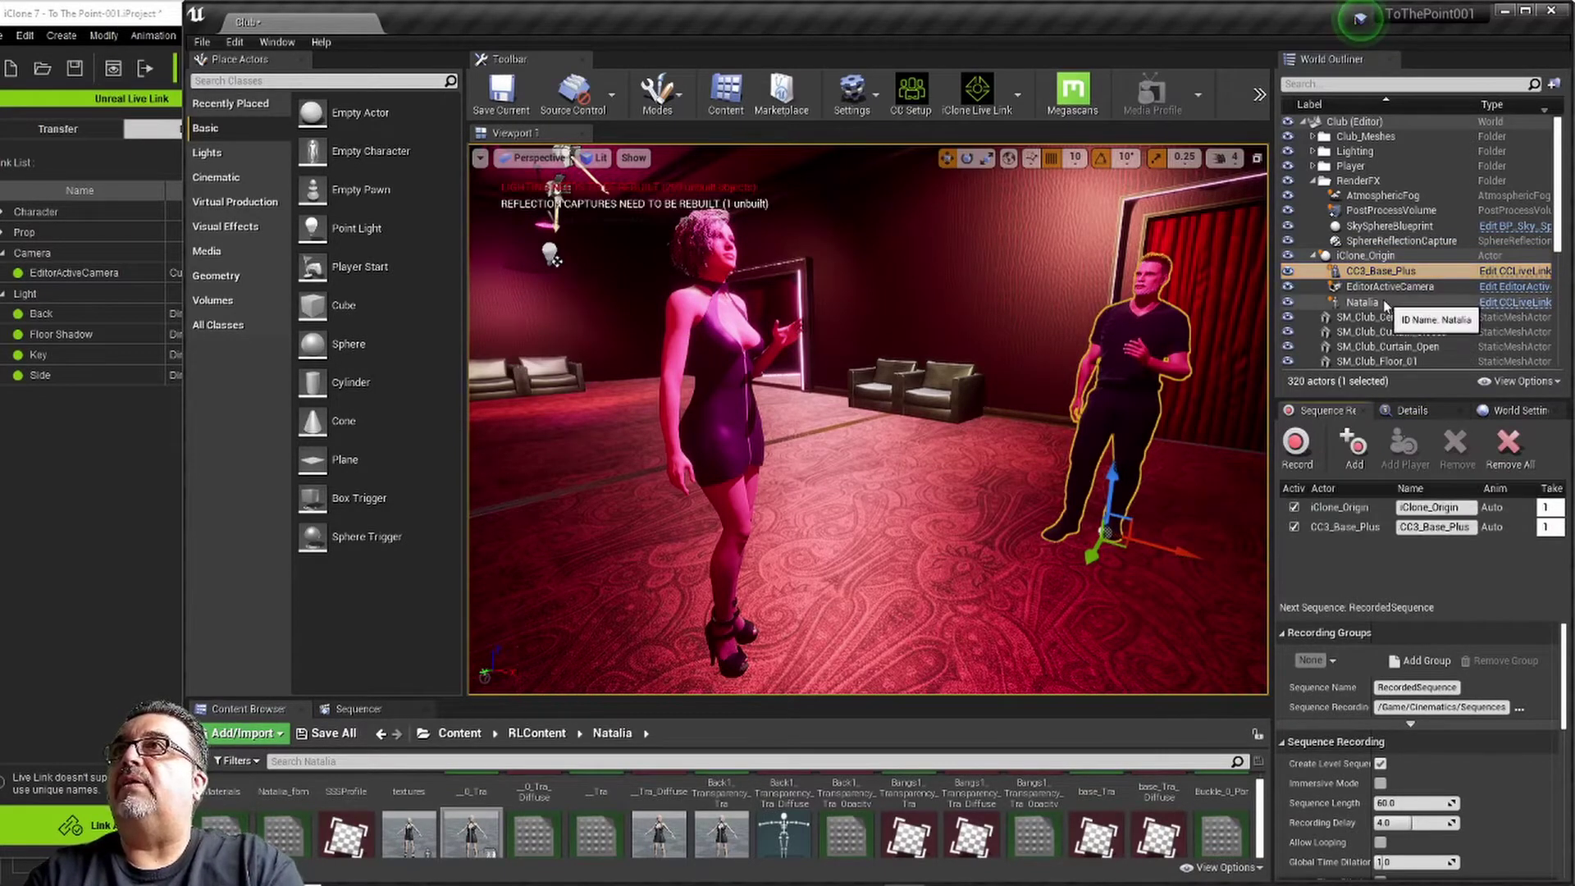
click(1368, 302)
click(1369, 448)
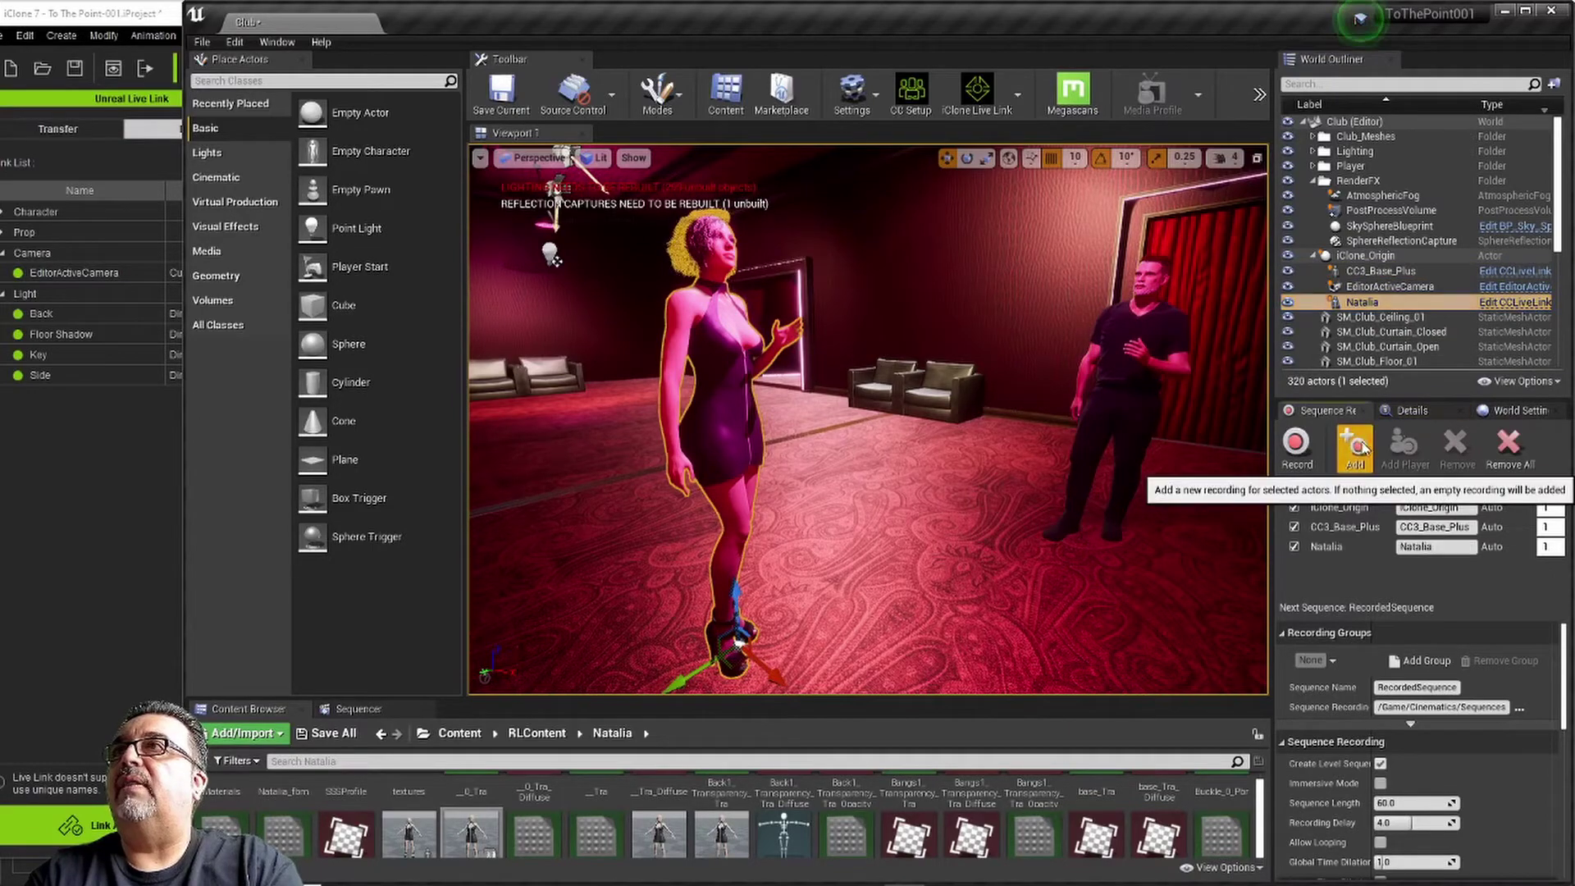
click(1389, 286)
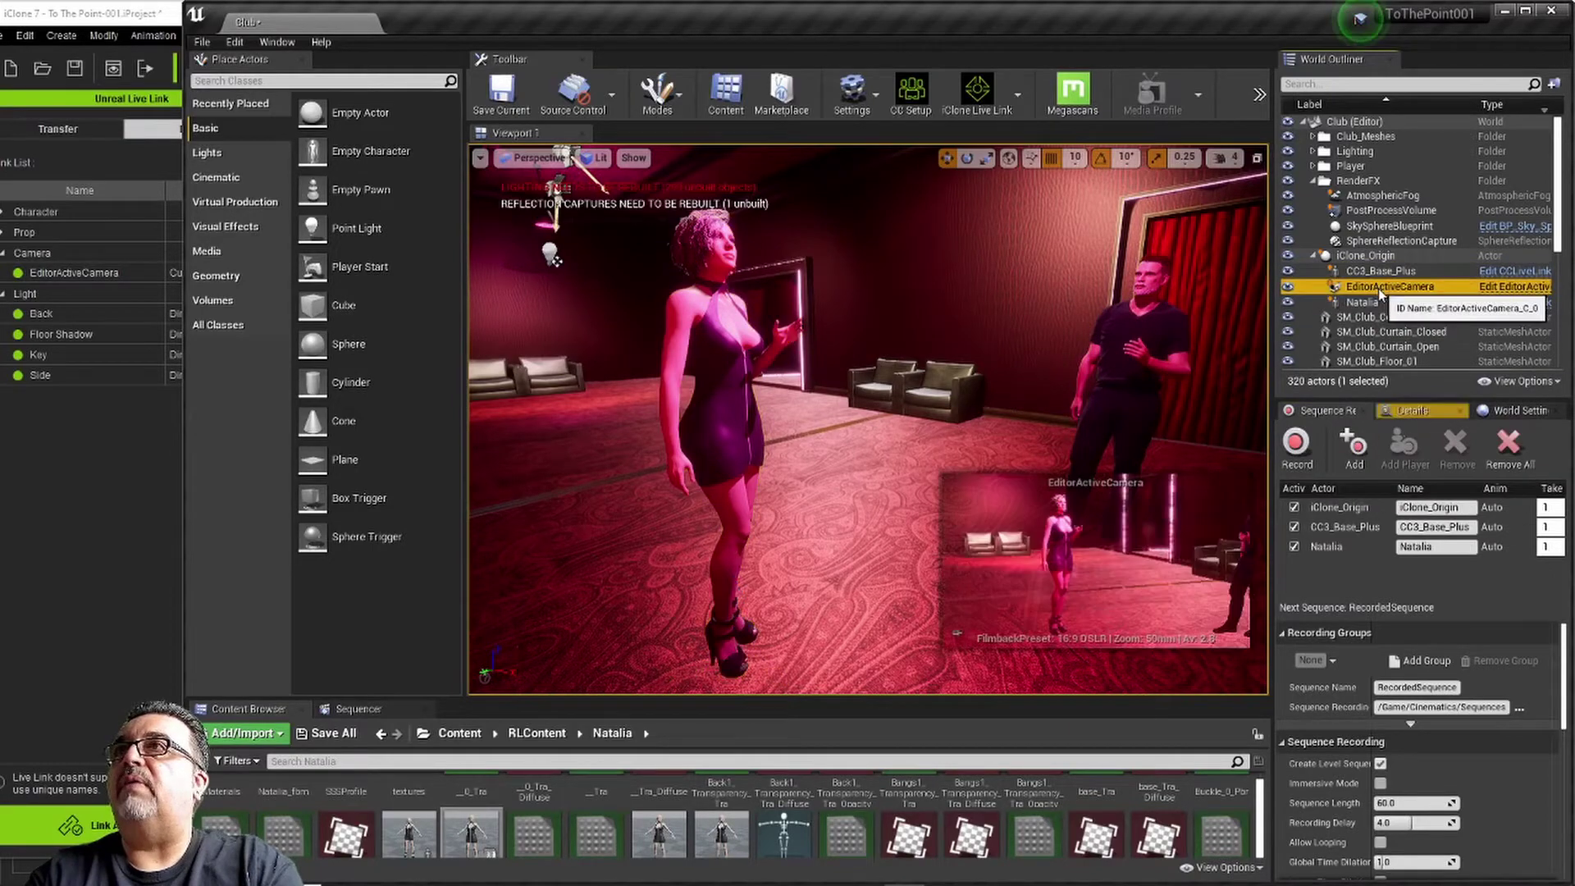
click(1356, 451)
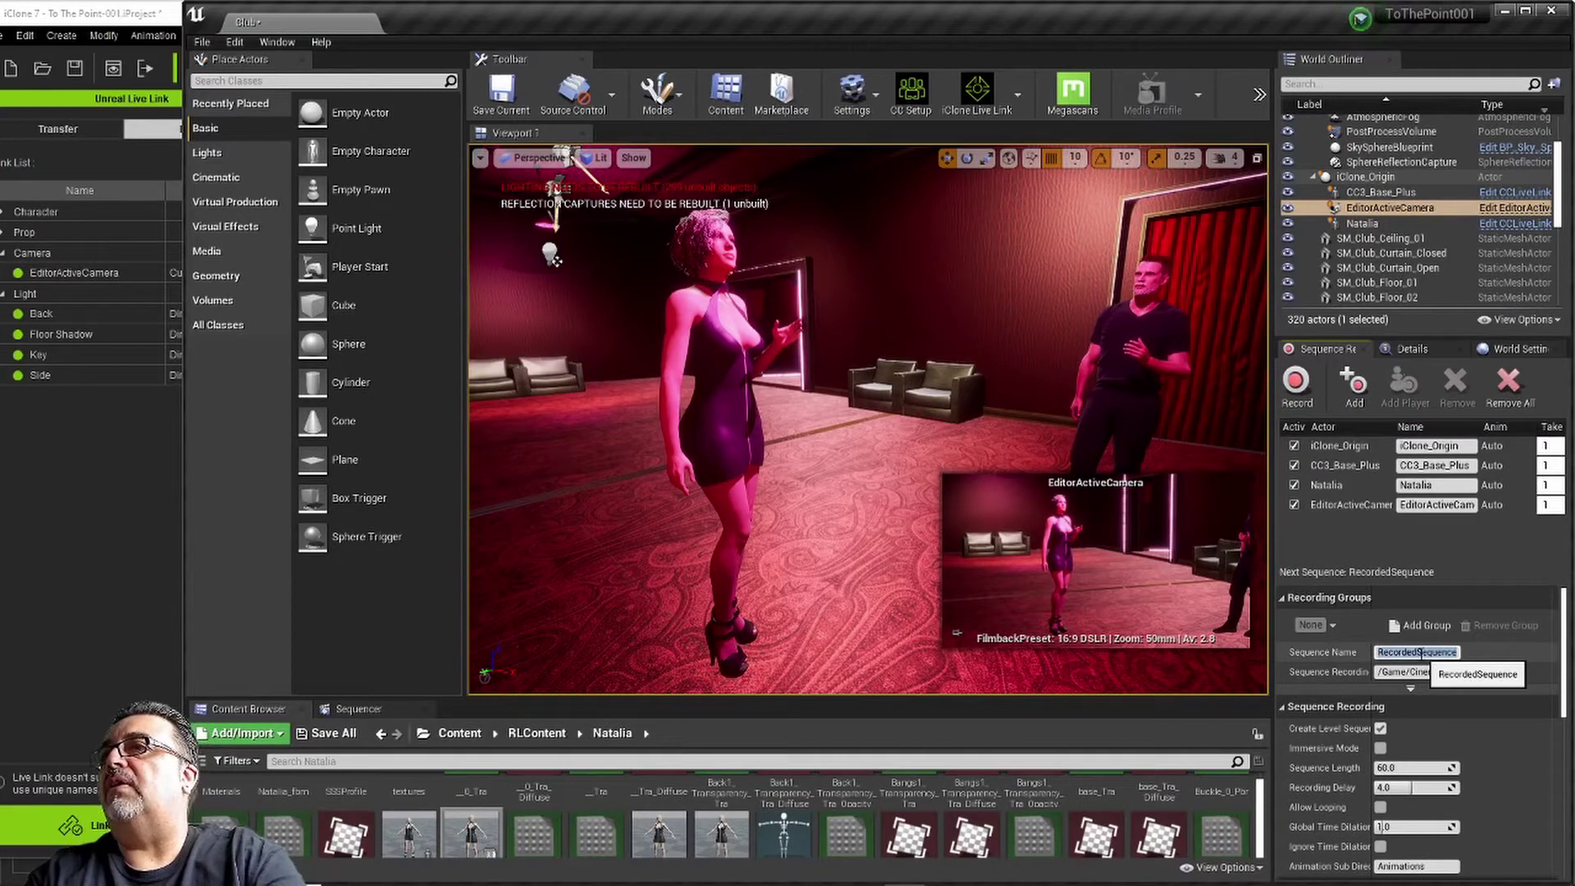
- Name the recorded sequence 2intheClub and enter 6 in a recorder setting below
text(2intheClub)
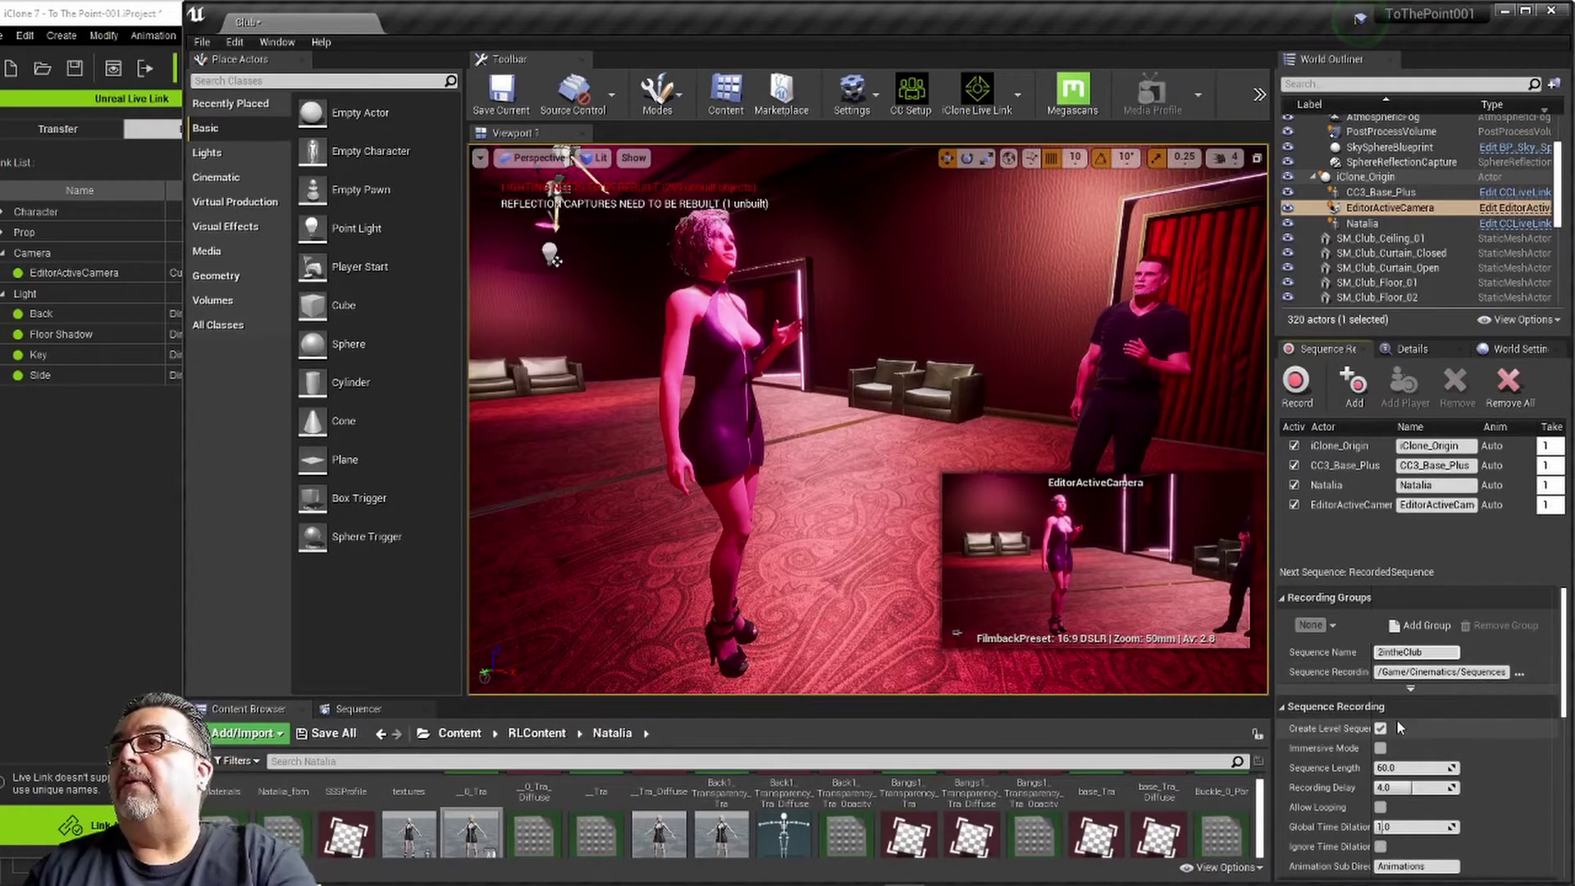
scroll(1393, 728, down, 1)
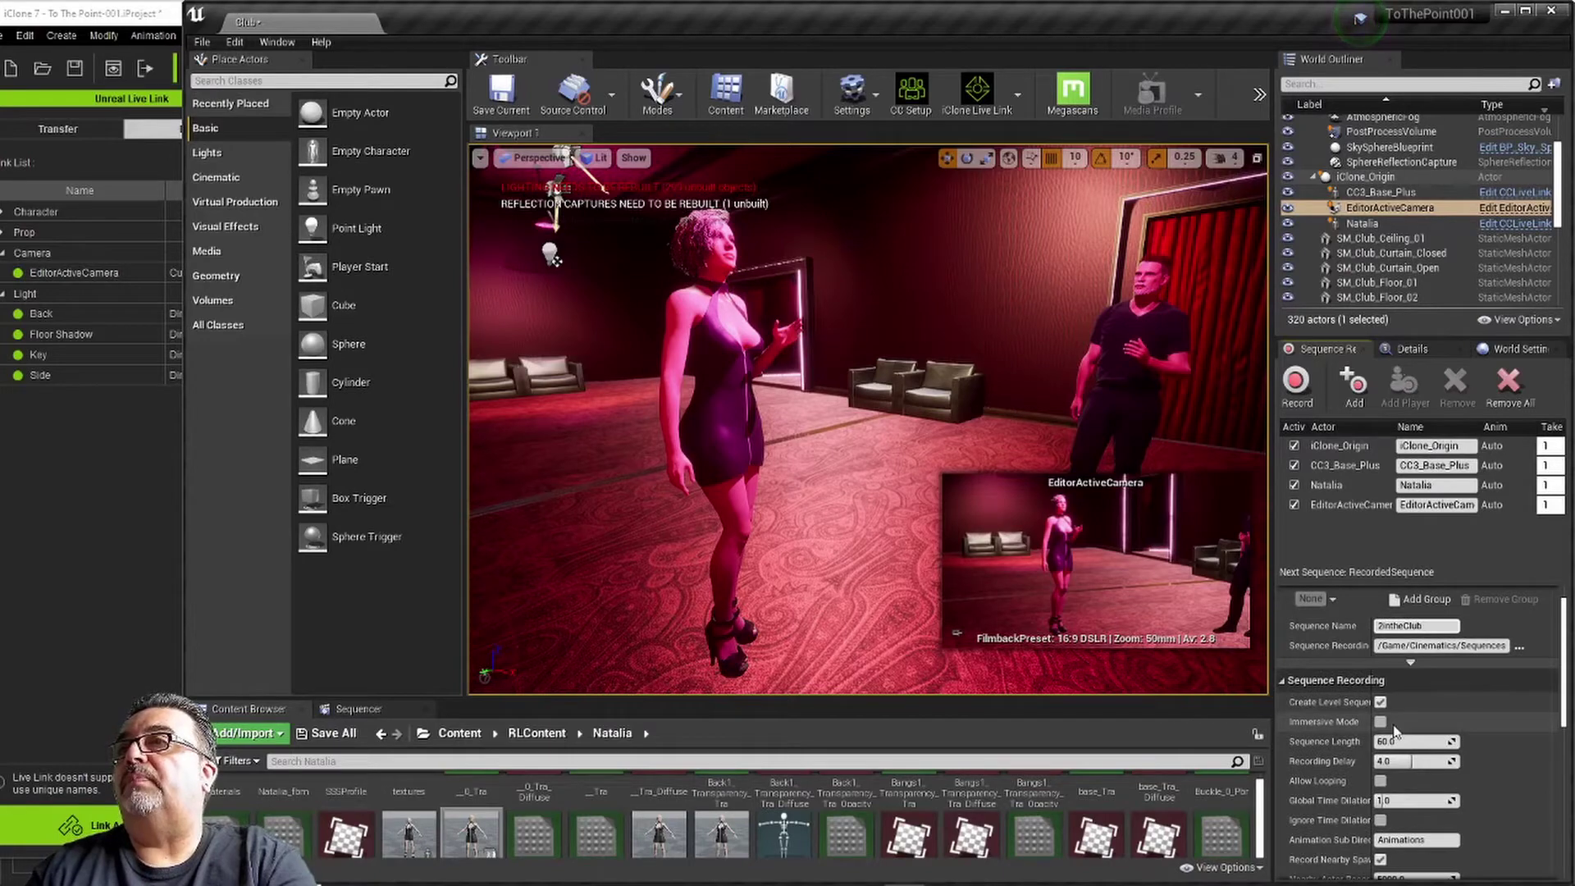
scroll(1395, 730, down, 1)
text(6)
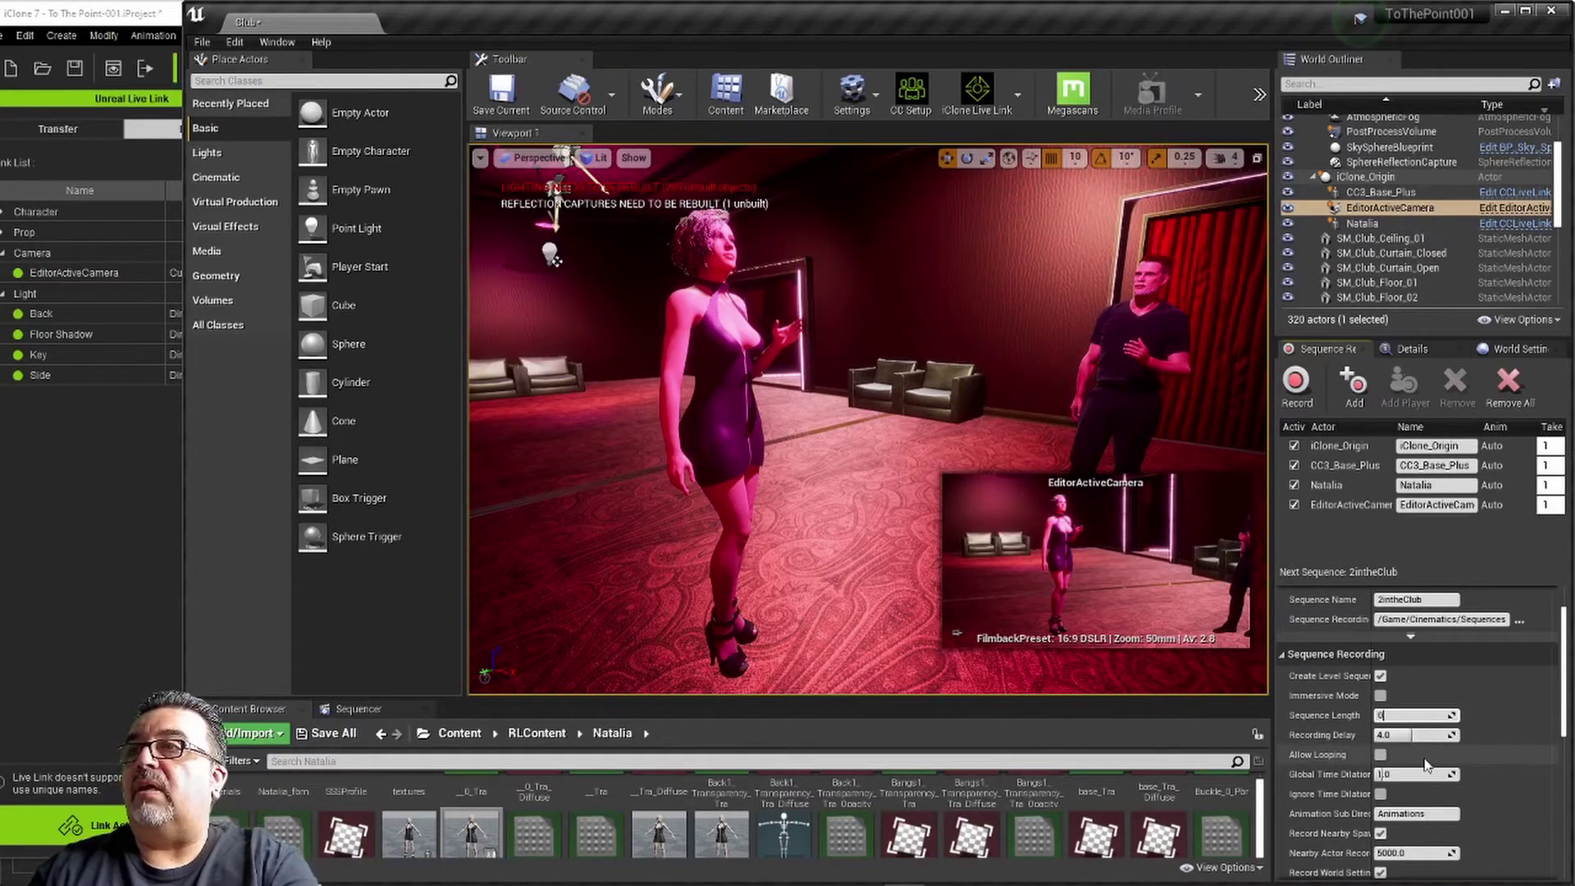
scroll(1424, 759, down, 5)
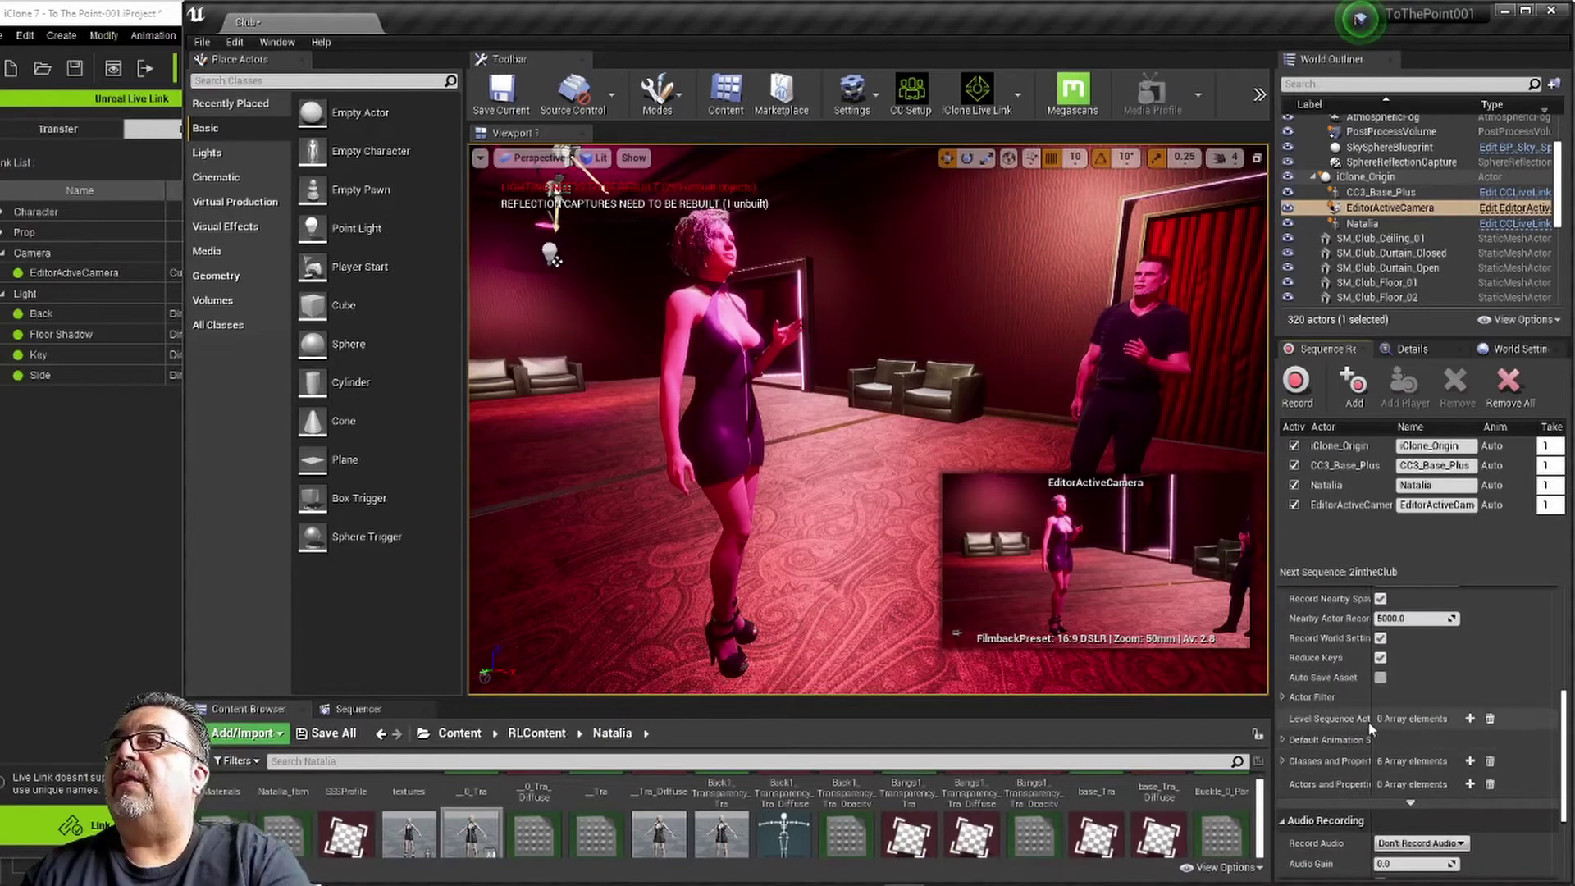
- Widen the setting labels and open the property picker for Classes and Properties element 5
drag(1371, 718, 1431, 718)
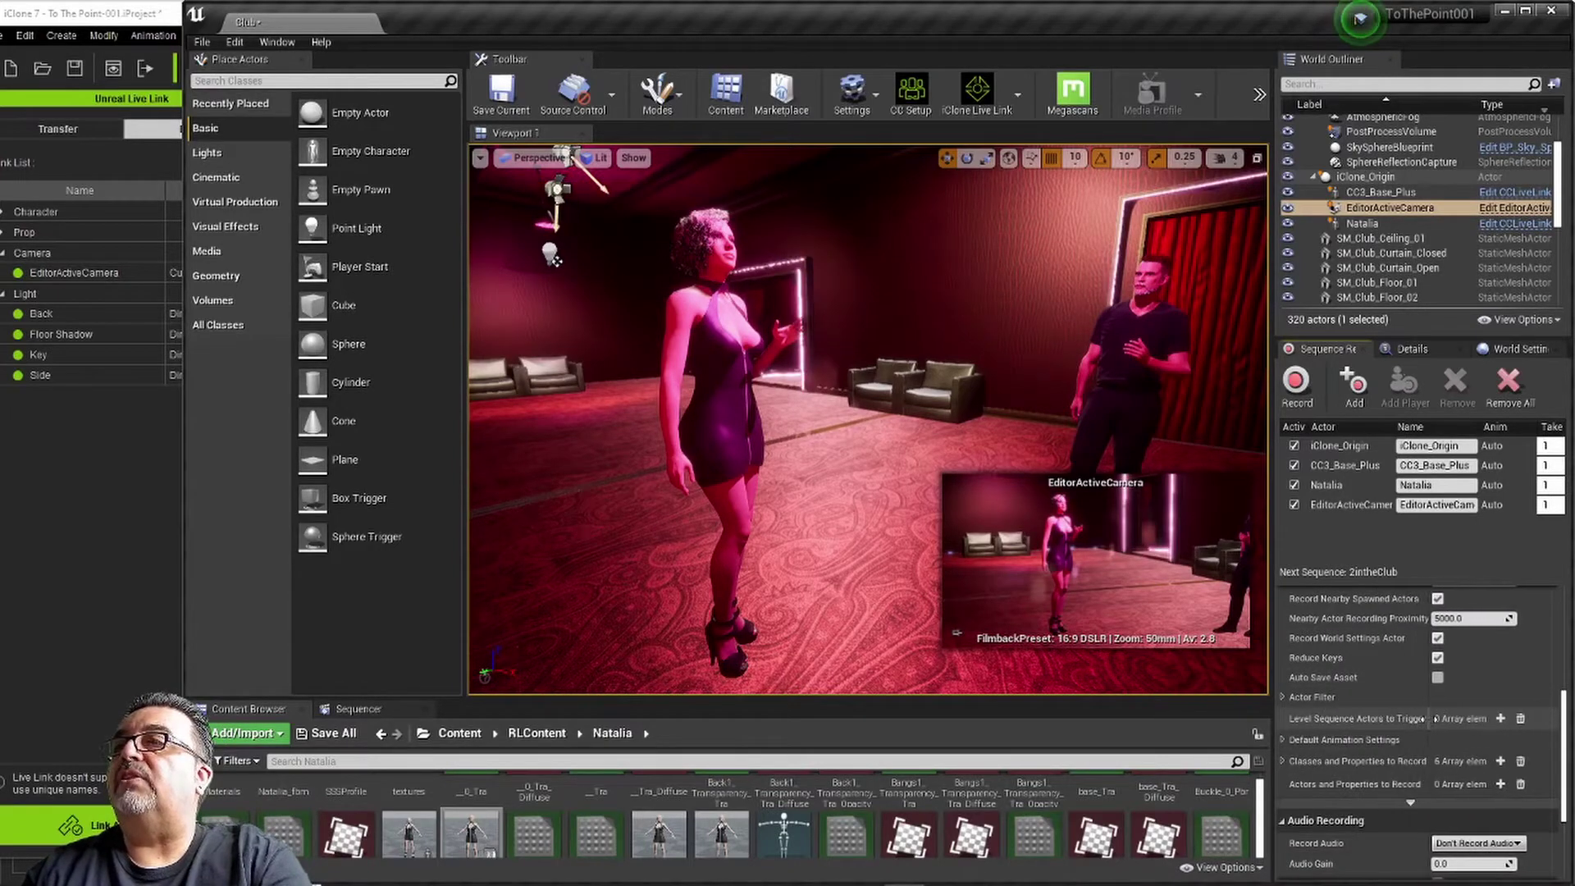
click(1282, 760)
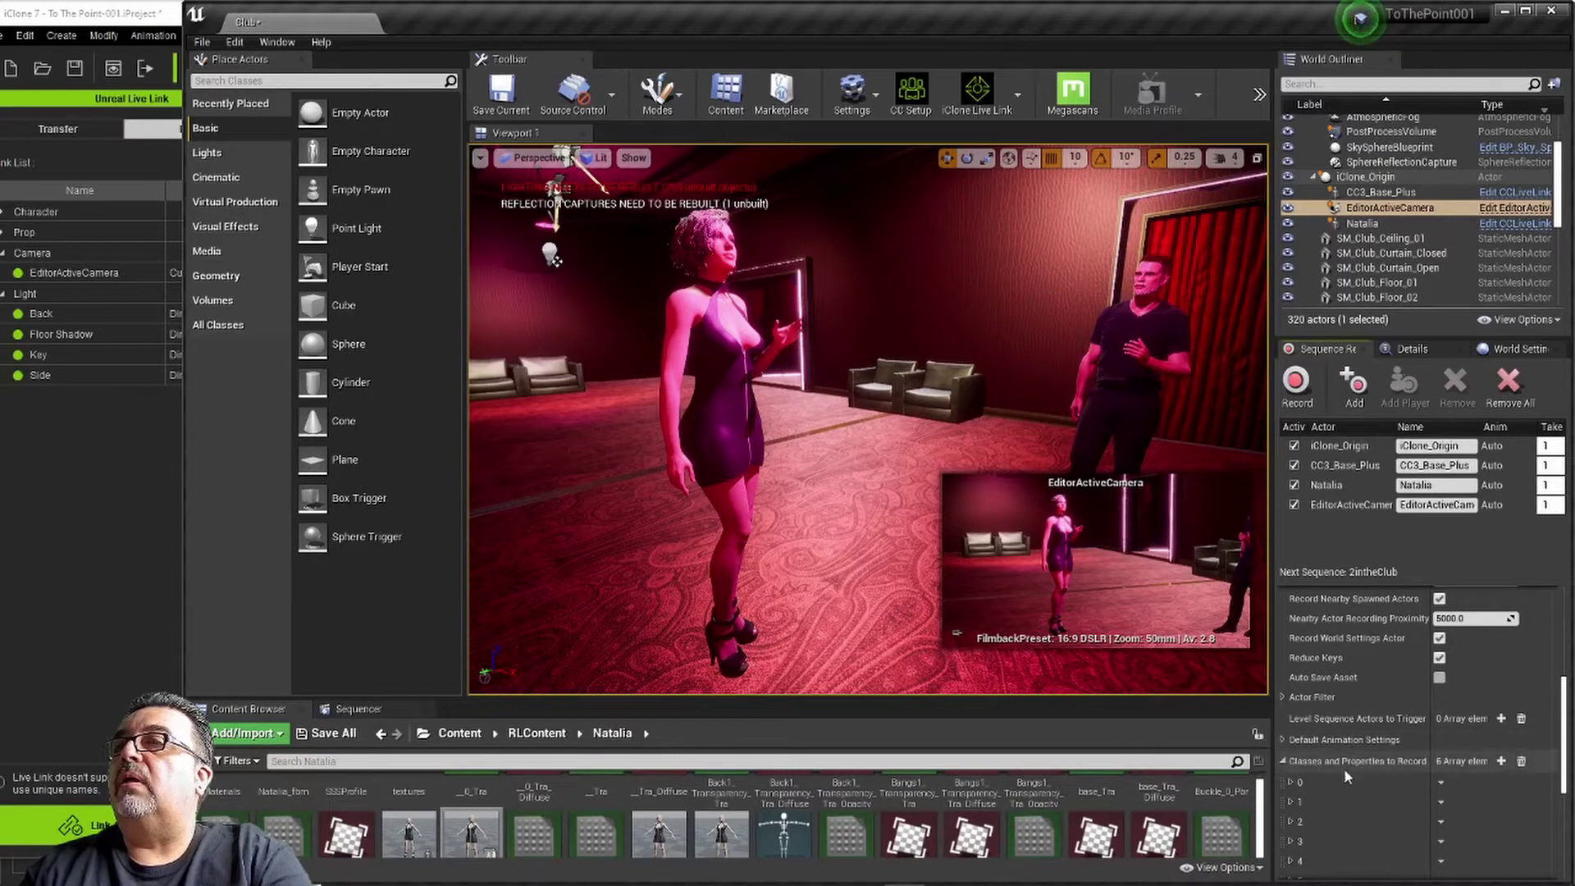
scroll(1291, 780, down, 2)
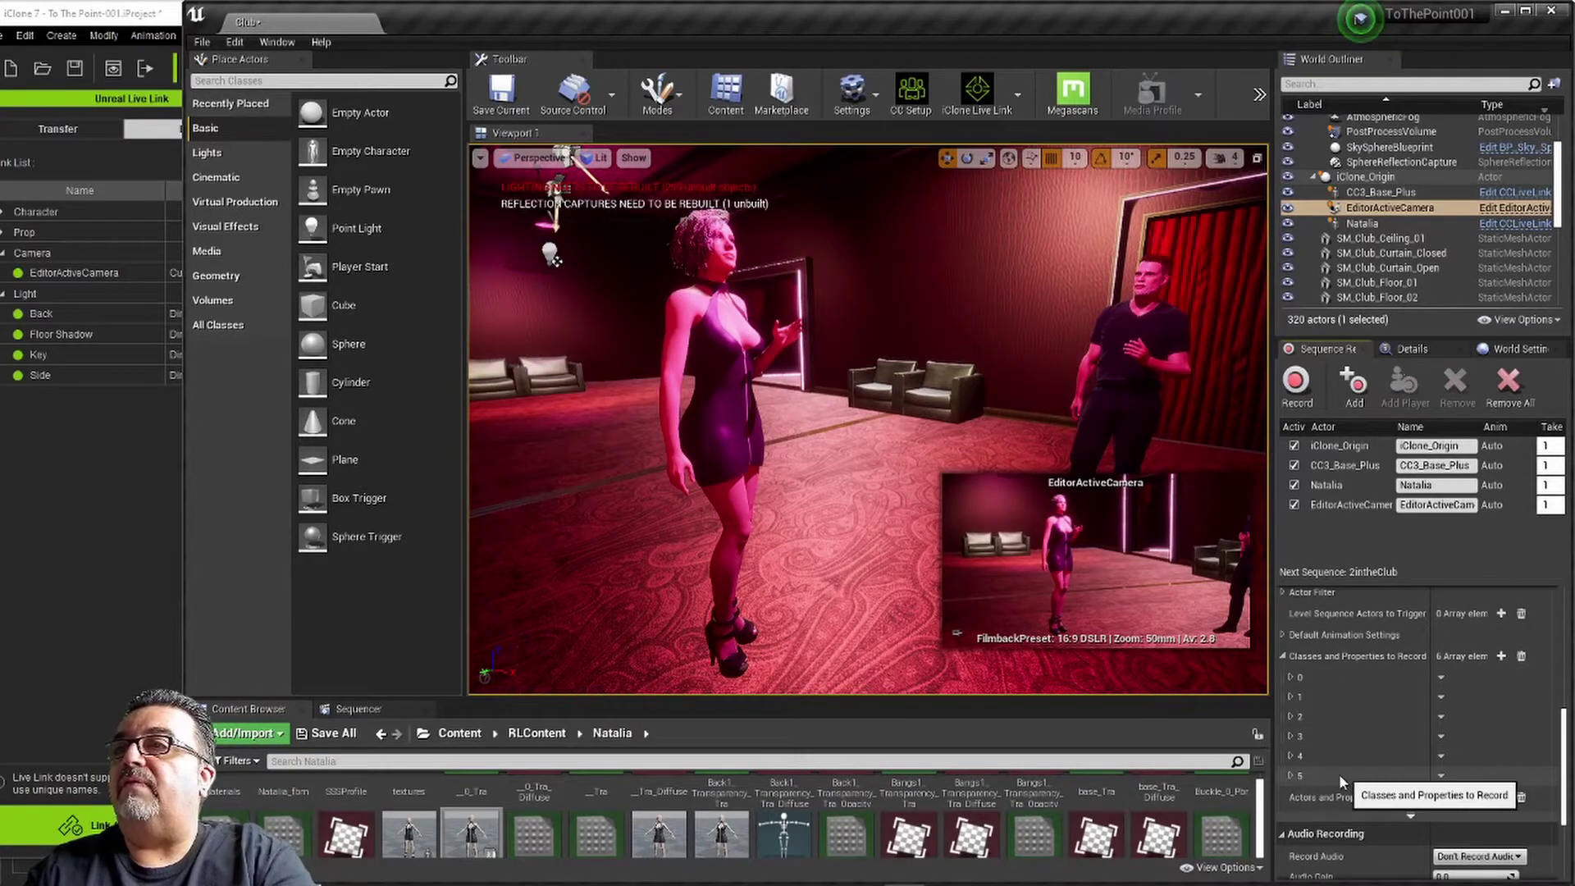
click(1290, 776)
scroll(1387, 772, down, 1)
click(1485, 769)
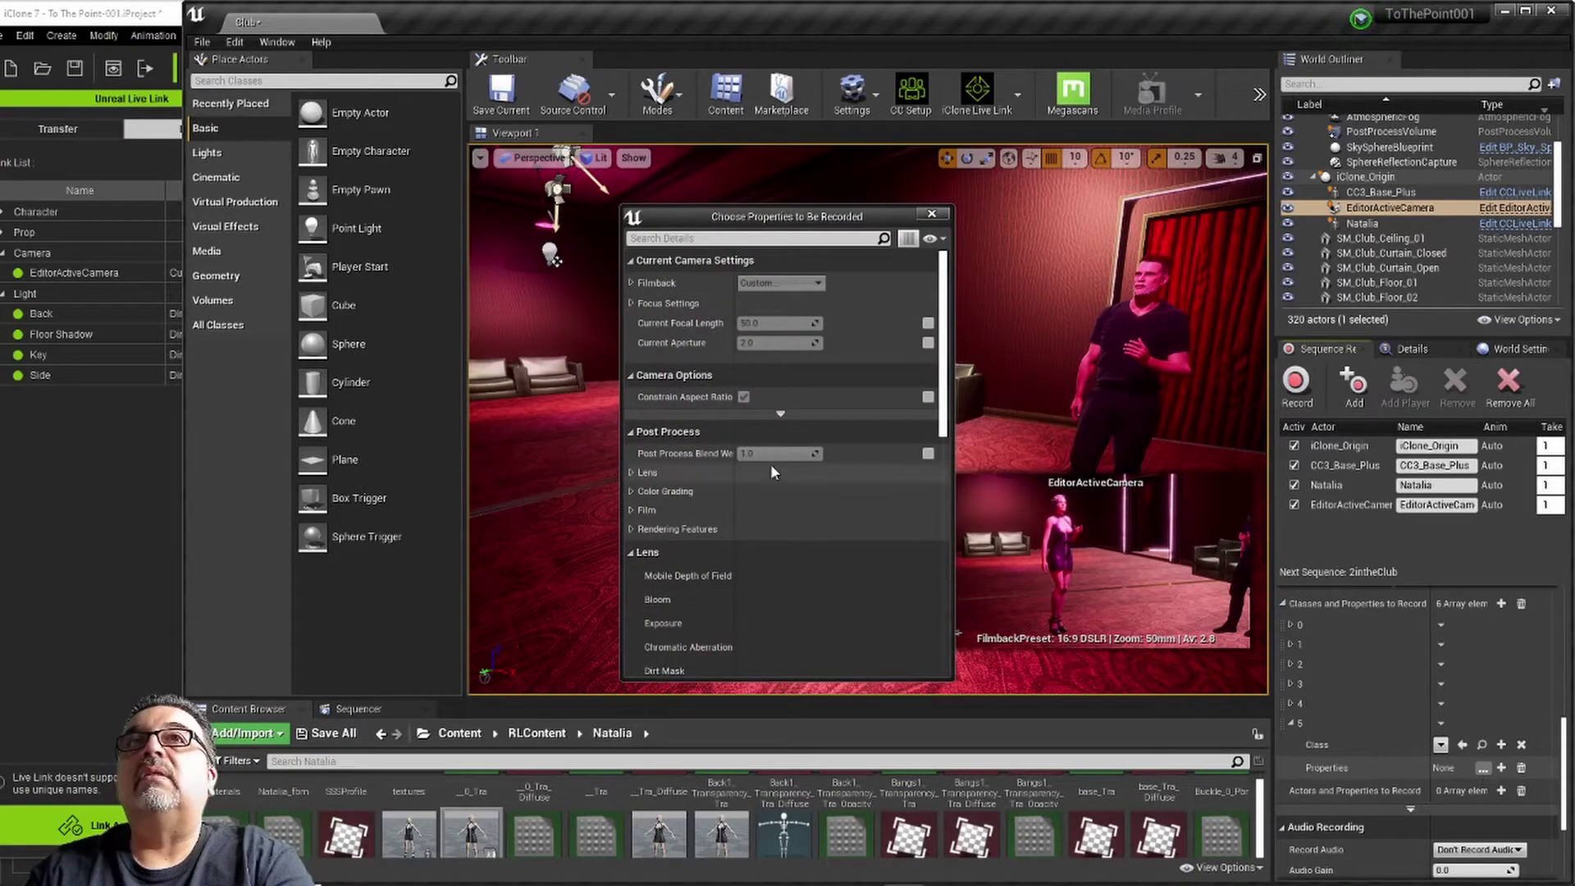
- Tick Manual Focus Distance under Focus Settings, close the picker and deselect the camera
click(632, 302)
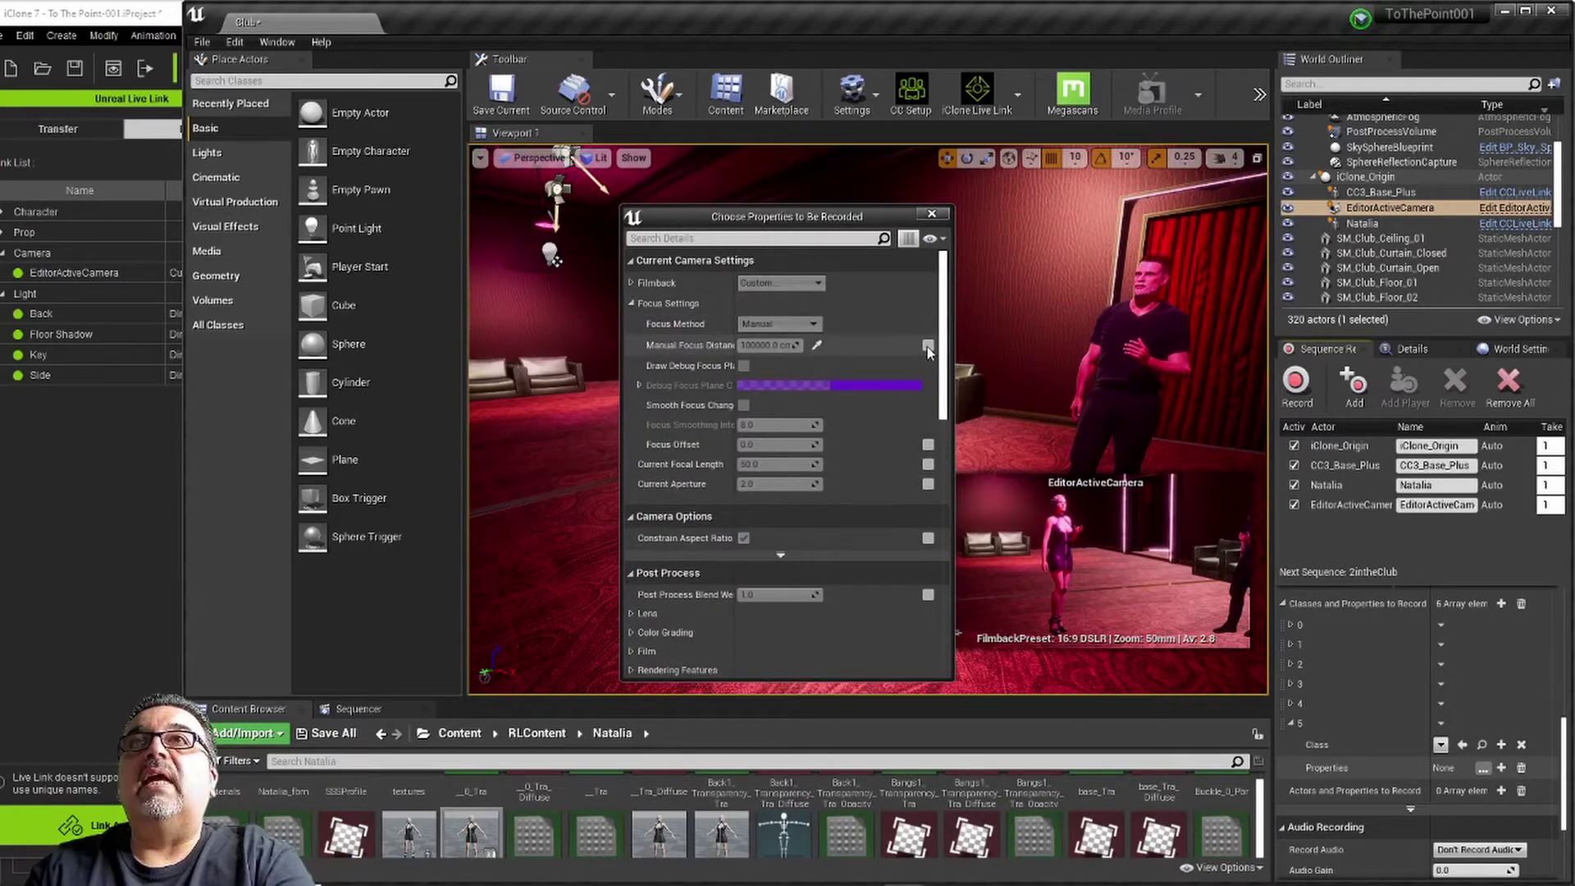
click(928, 347)
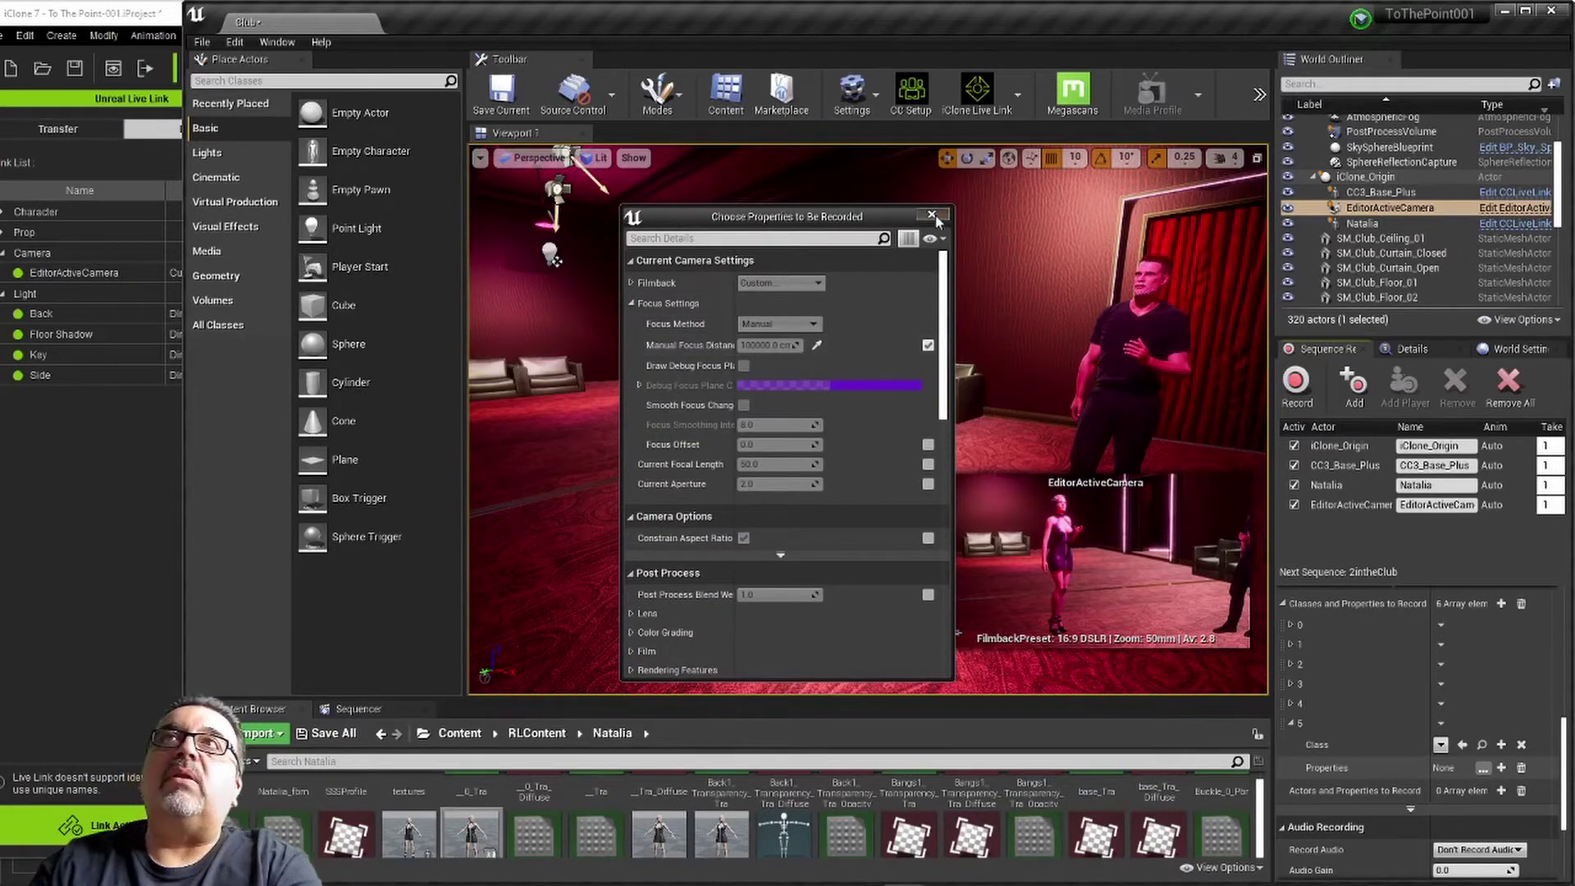
click(932, 216)
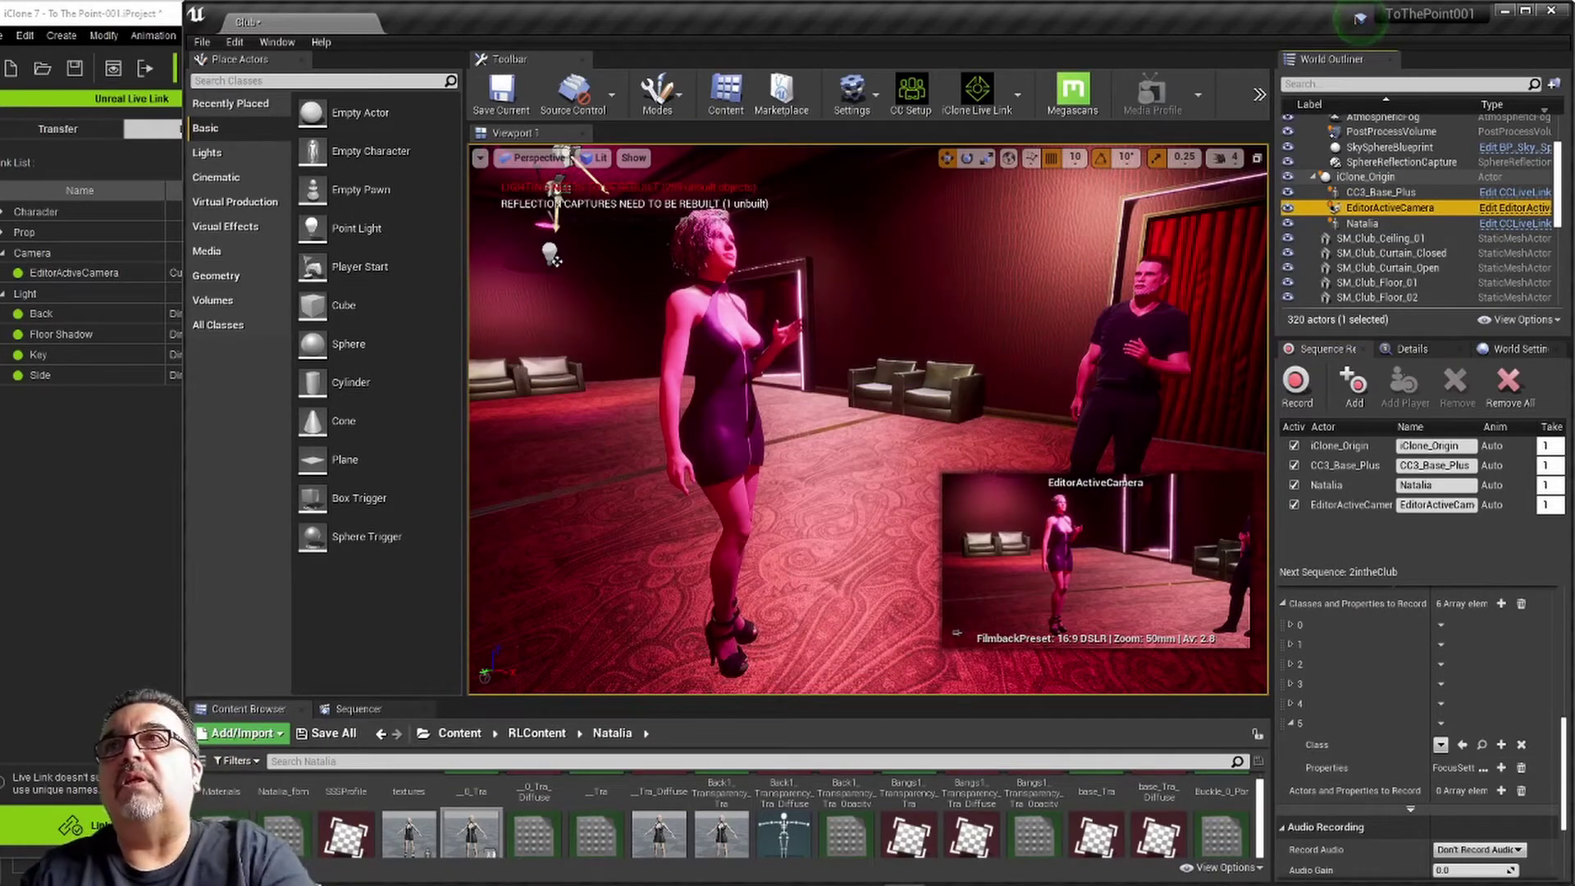
click(1386, 178)
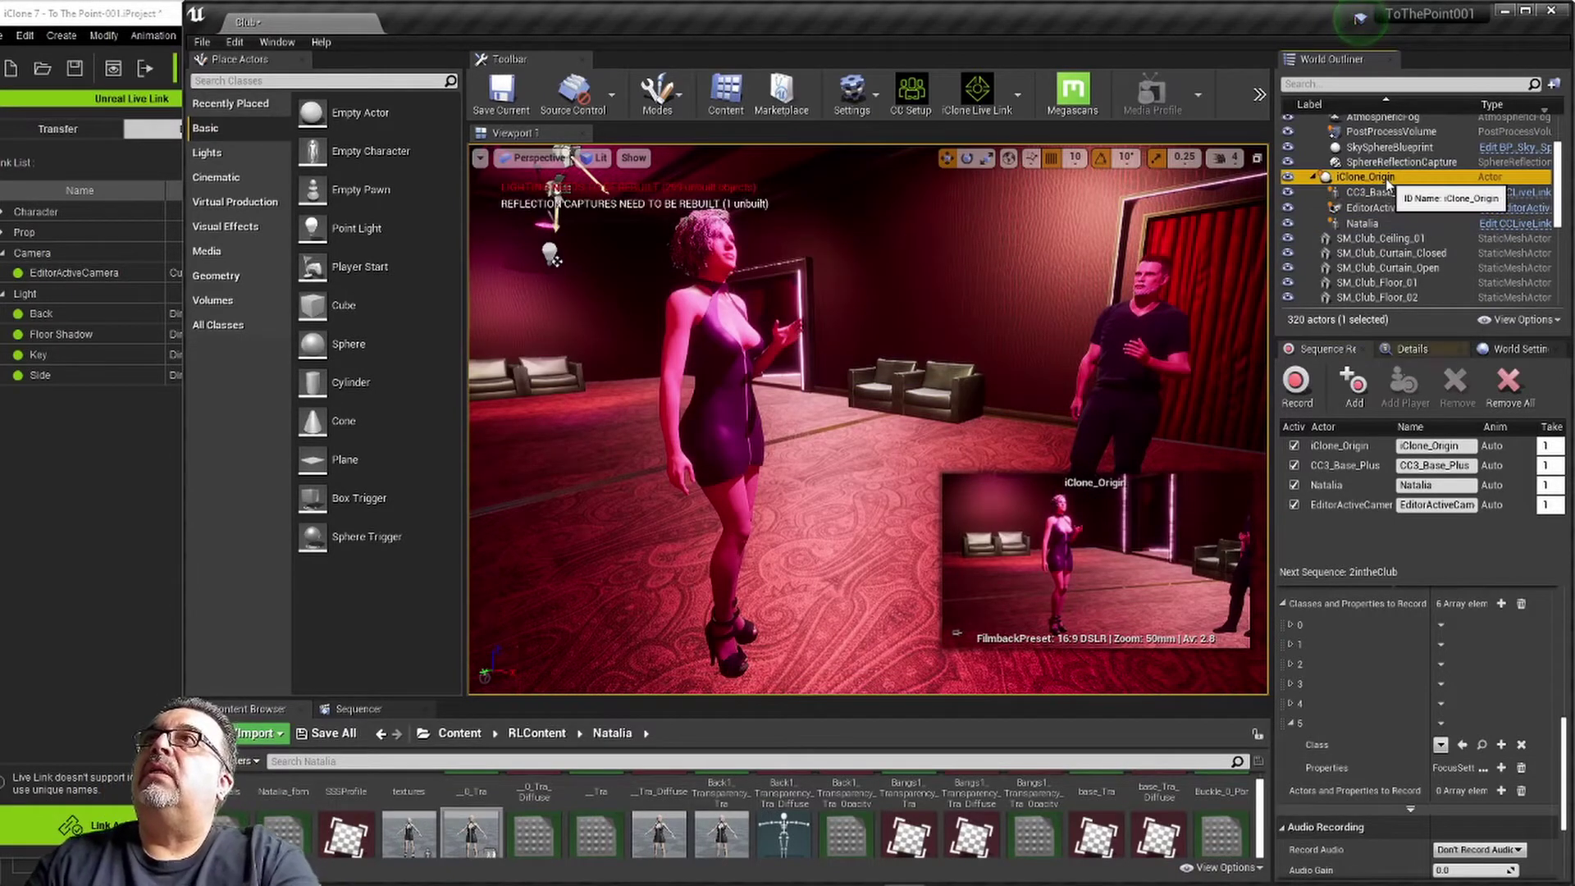
click(1386, 162)
drag(1563, 738, 1566, 599)
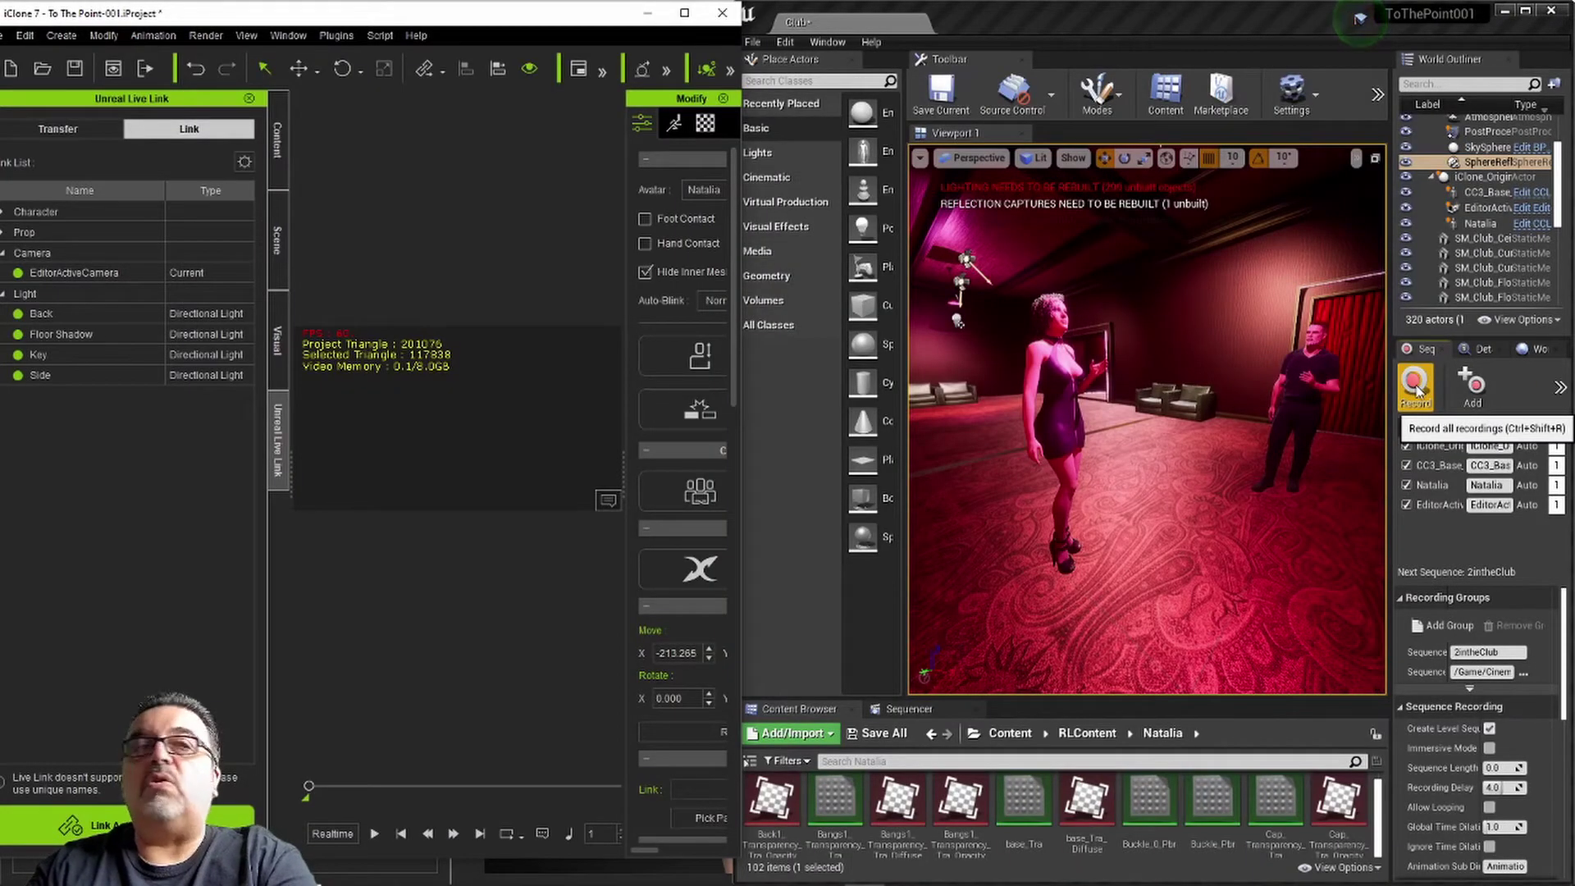
- Record while the iClone animation plays, stop recording, then open 2intheClub from the notification
click(1415, 386)
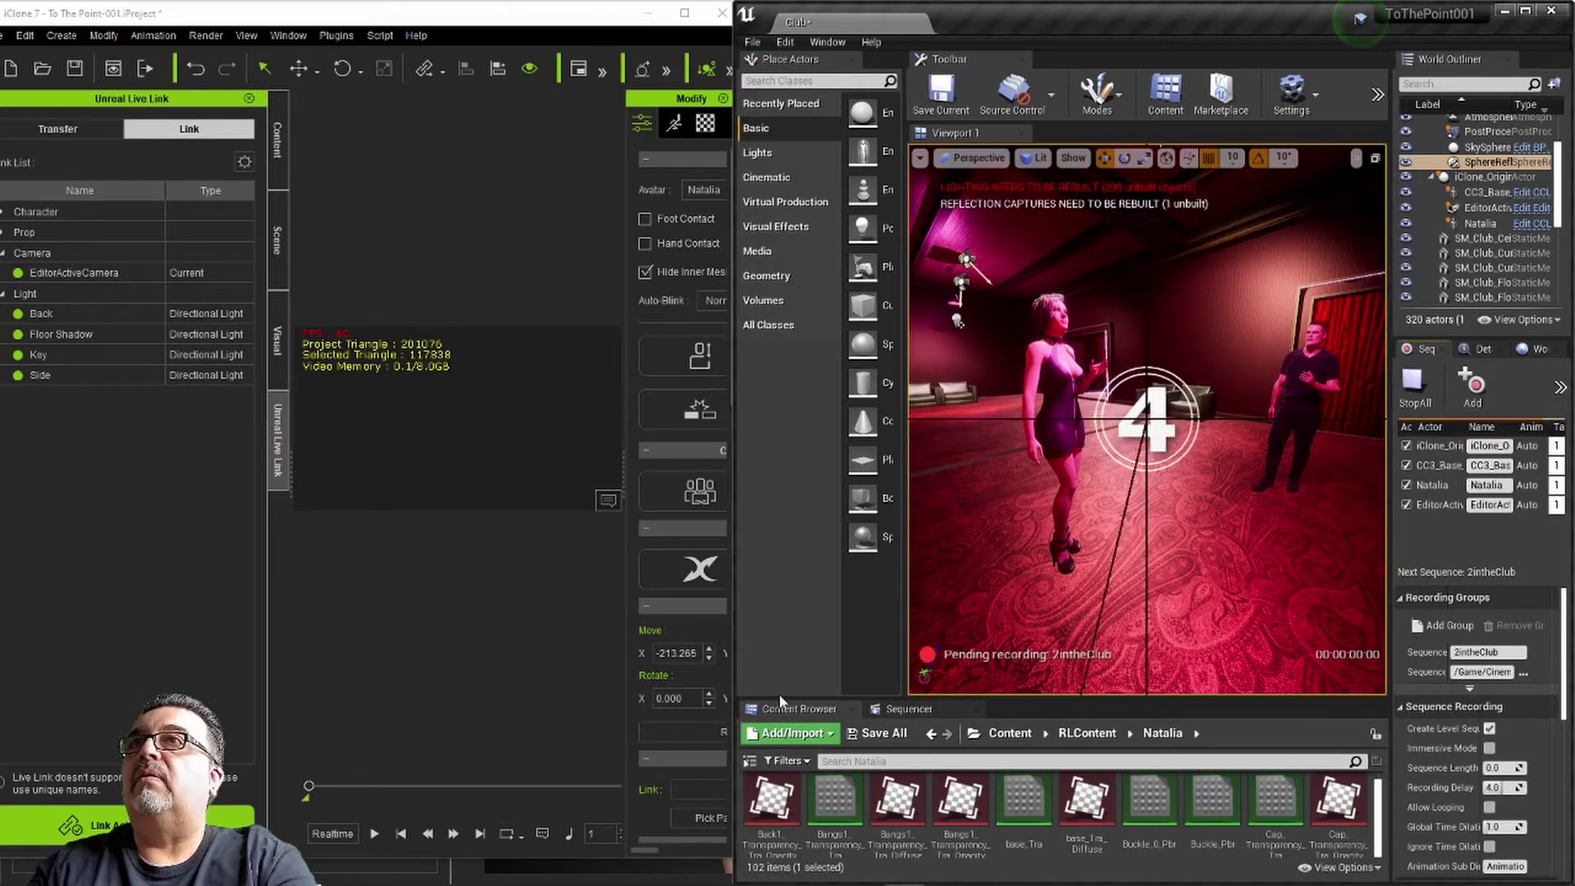
click(375, 835)
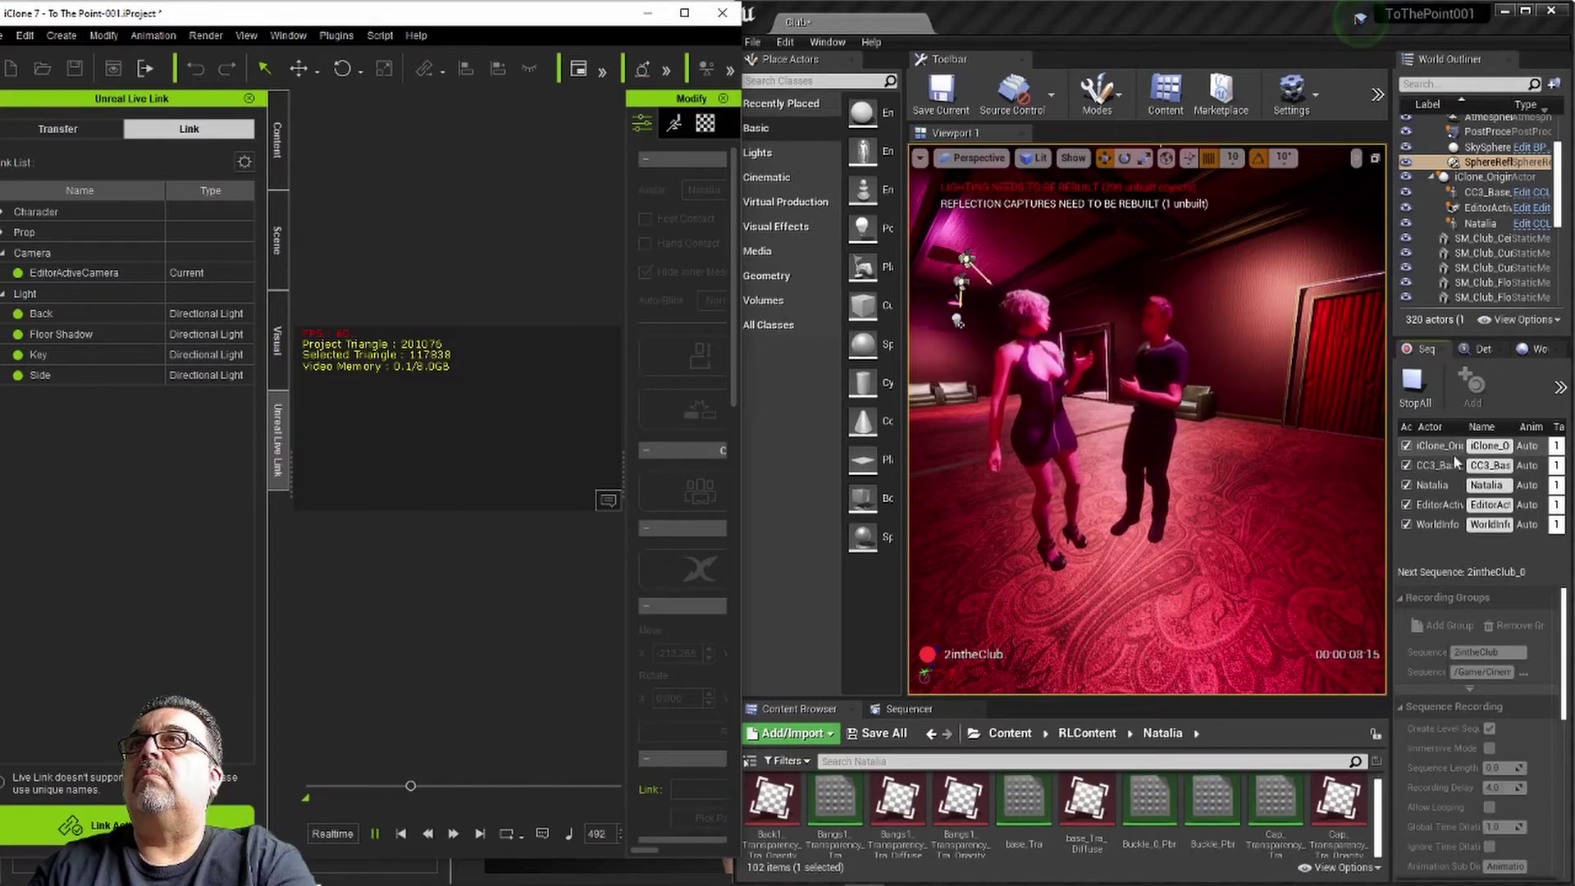
click(1416, 387)
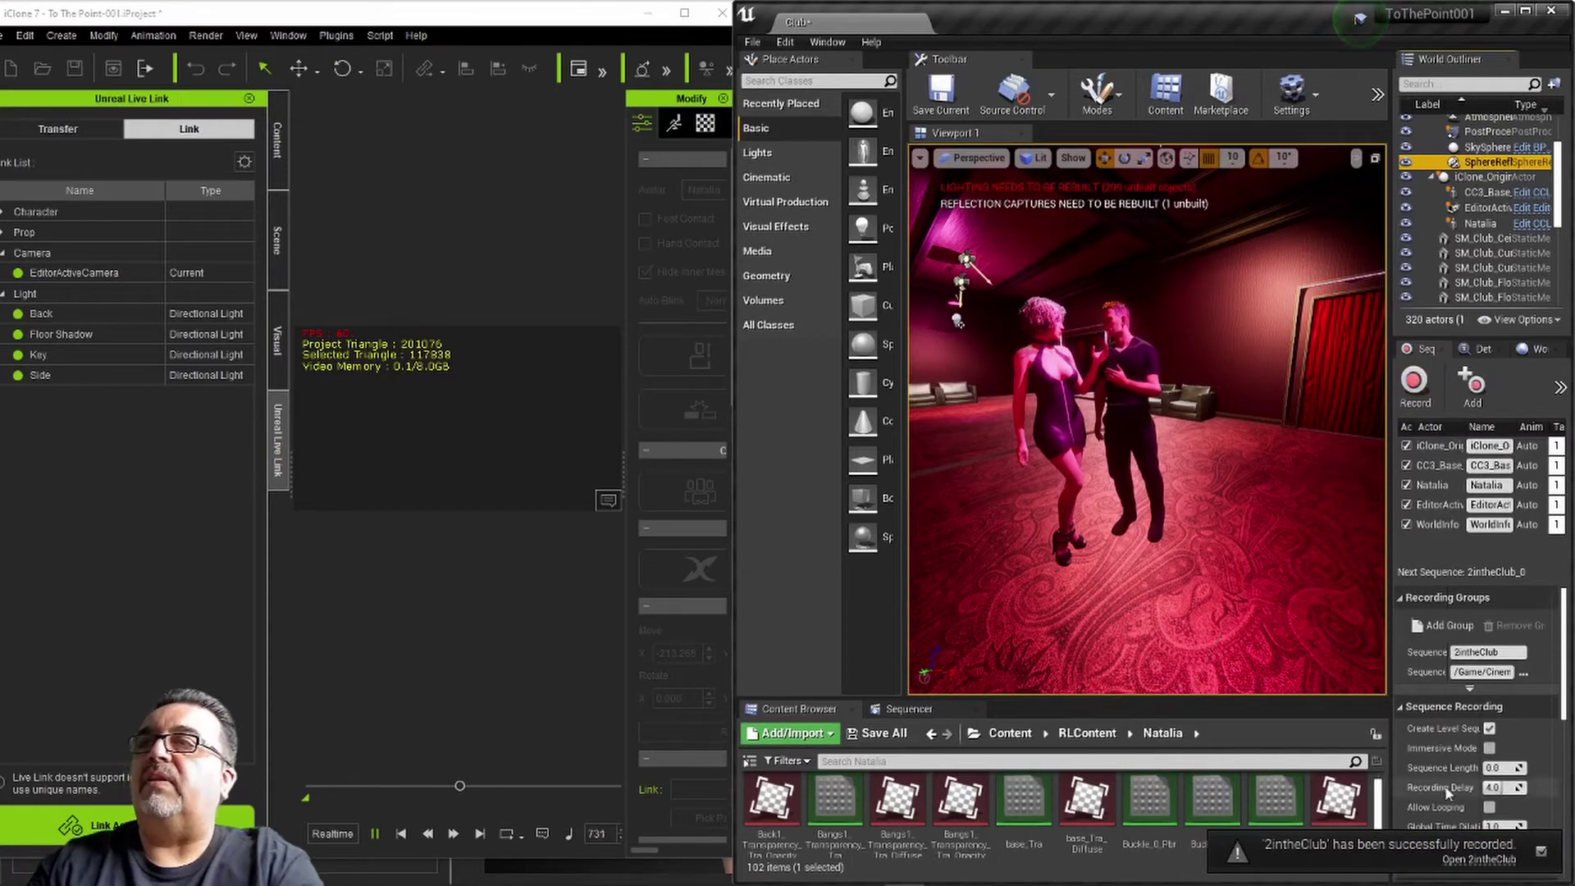
click(1482, 859)
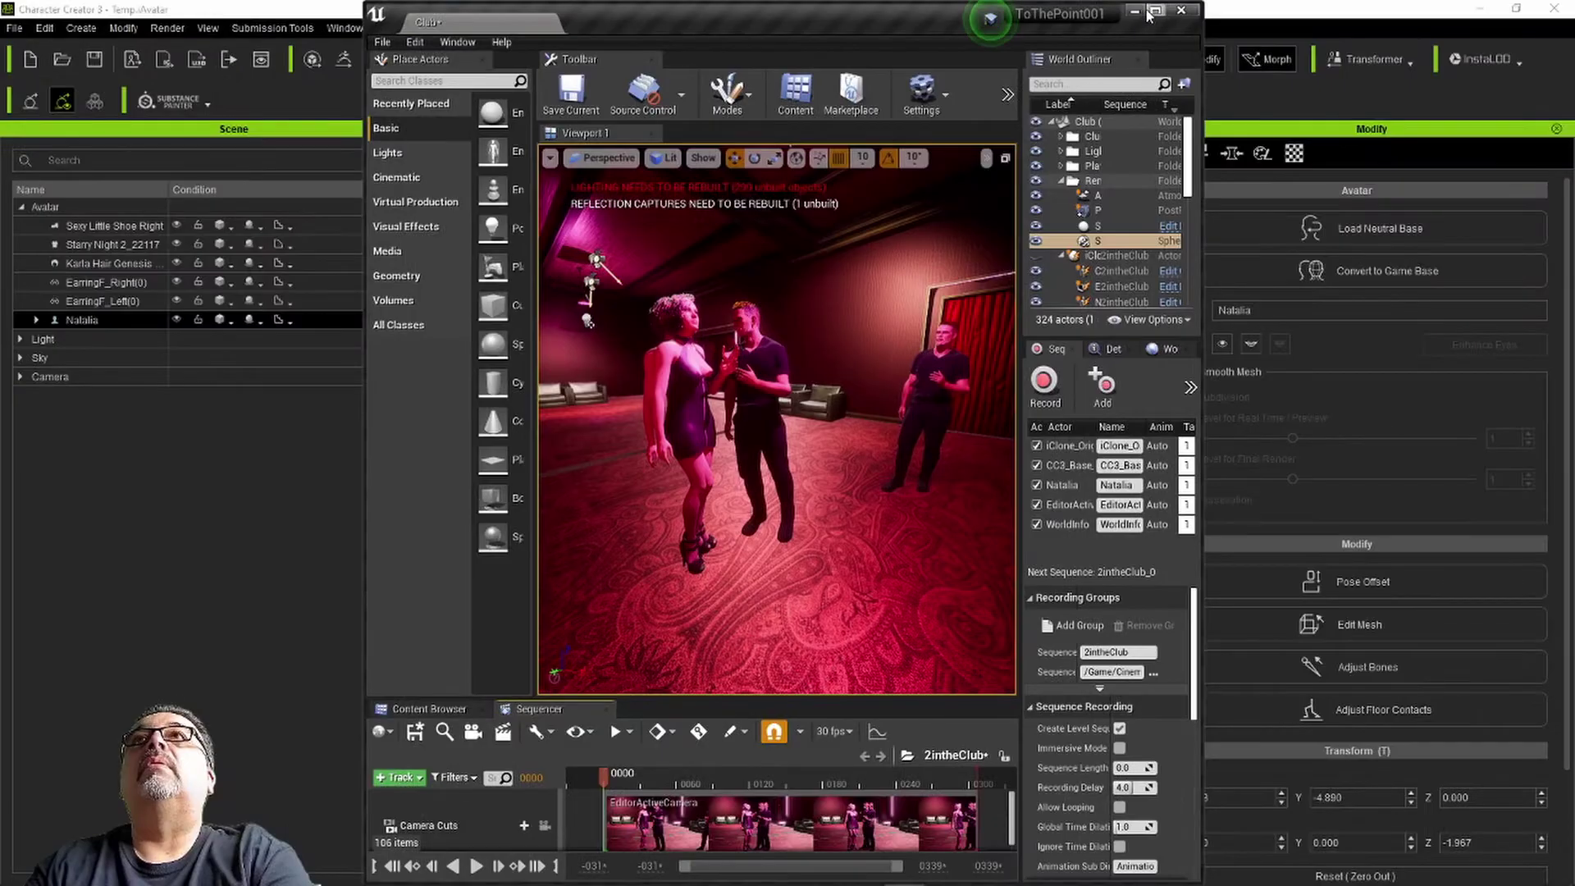
- Maximize the Unreal Editor and enlarge the World Outliner to show the recorded actors
click(1153, 11)
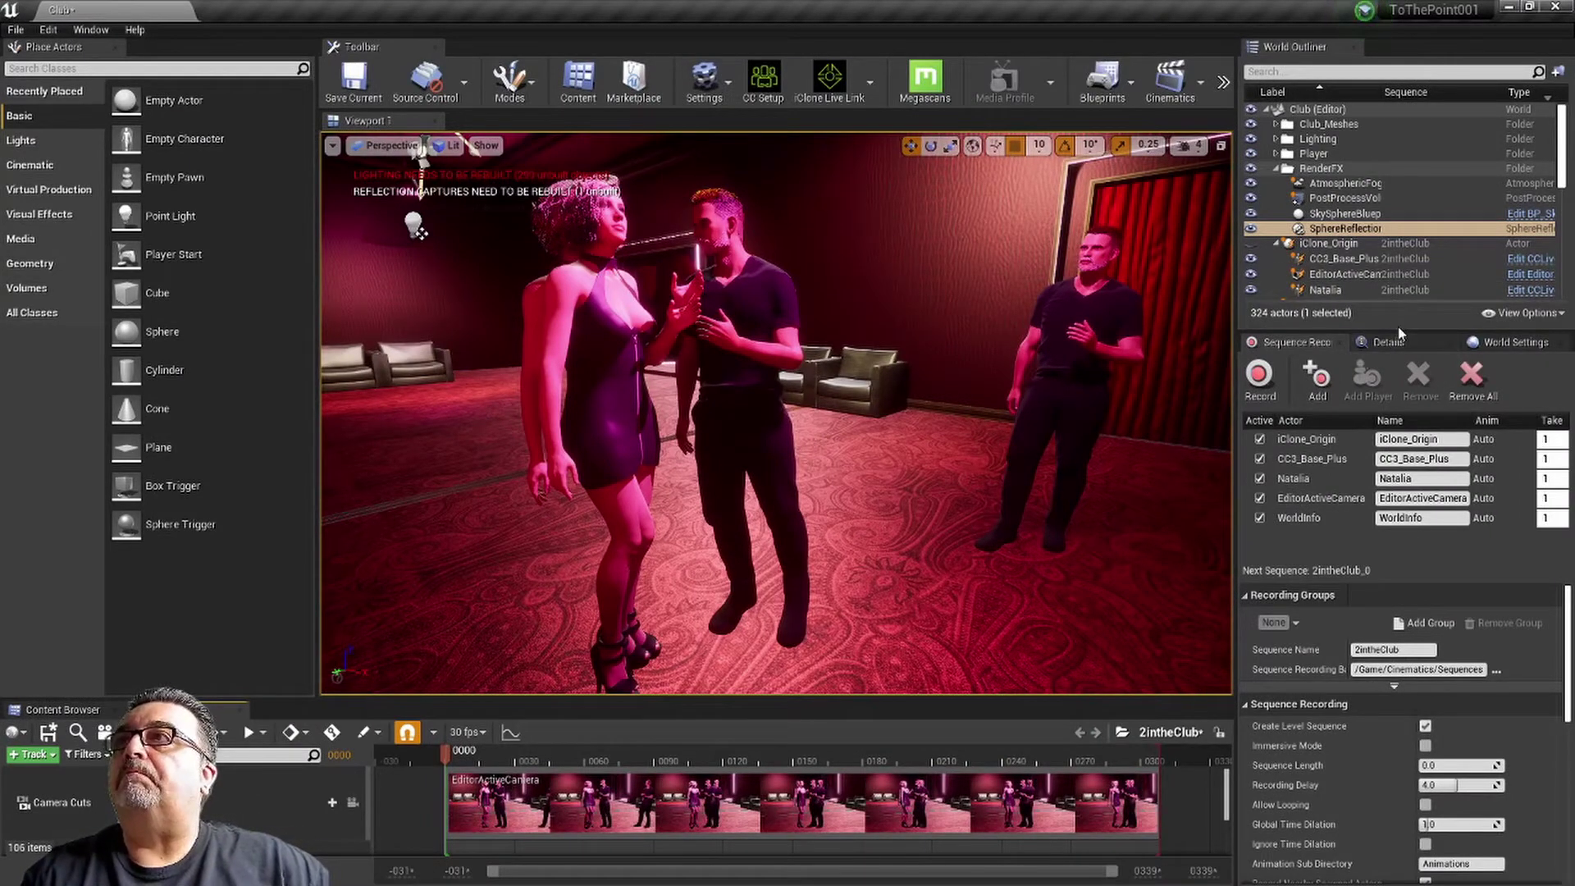
drag(1397, 329, 1403, 496)
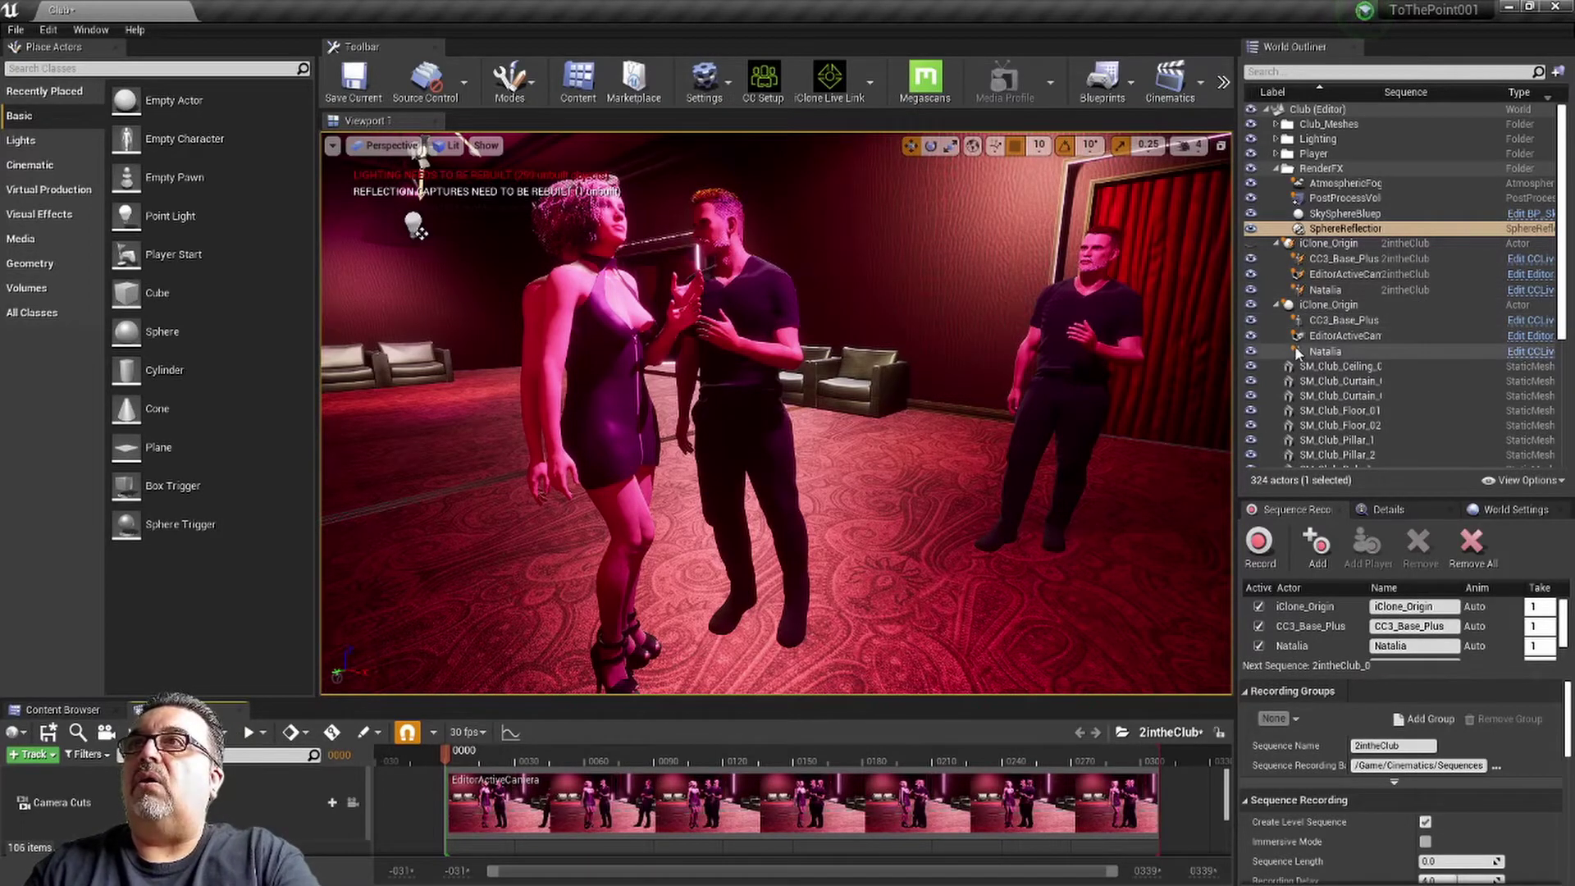
- Hide the second iClone_Origin group using Visibility > Hide Selected in the World Outliner
click(1331, 309)
right_click(1332, 313)
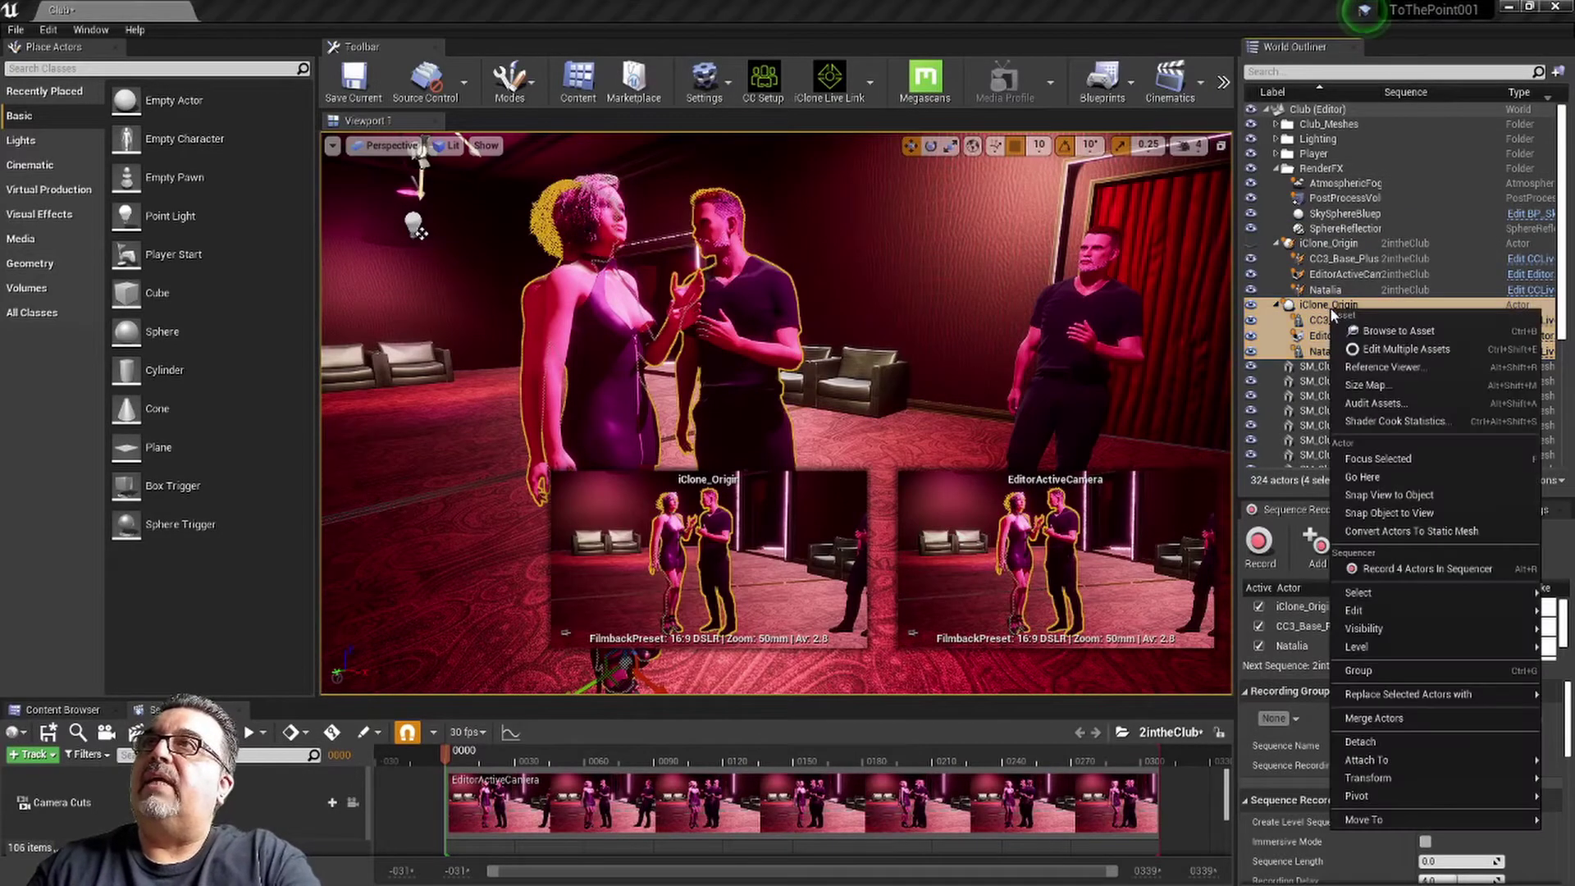
mouse_move(1378, 628)
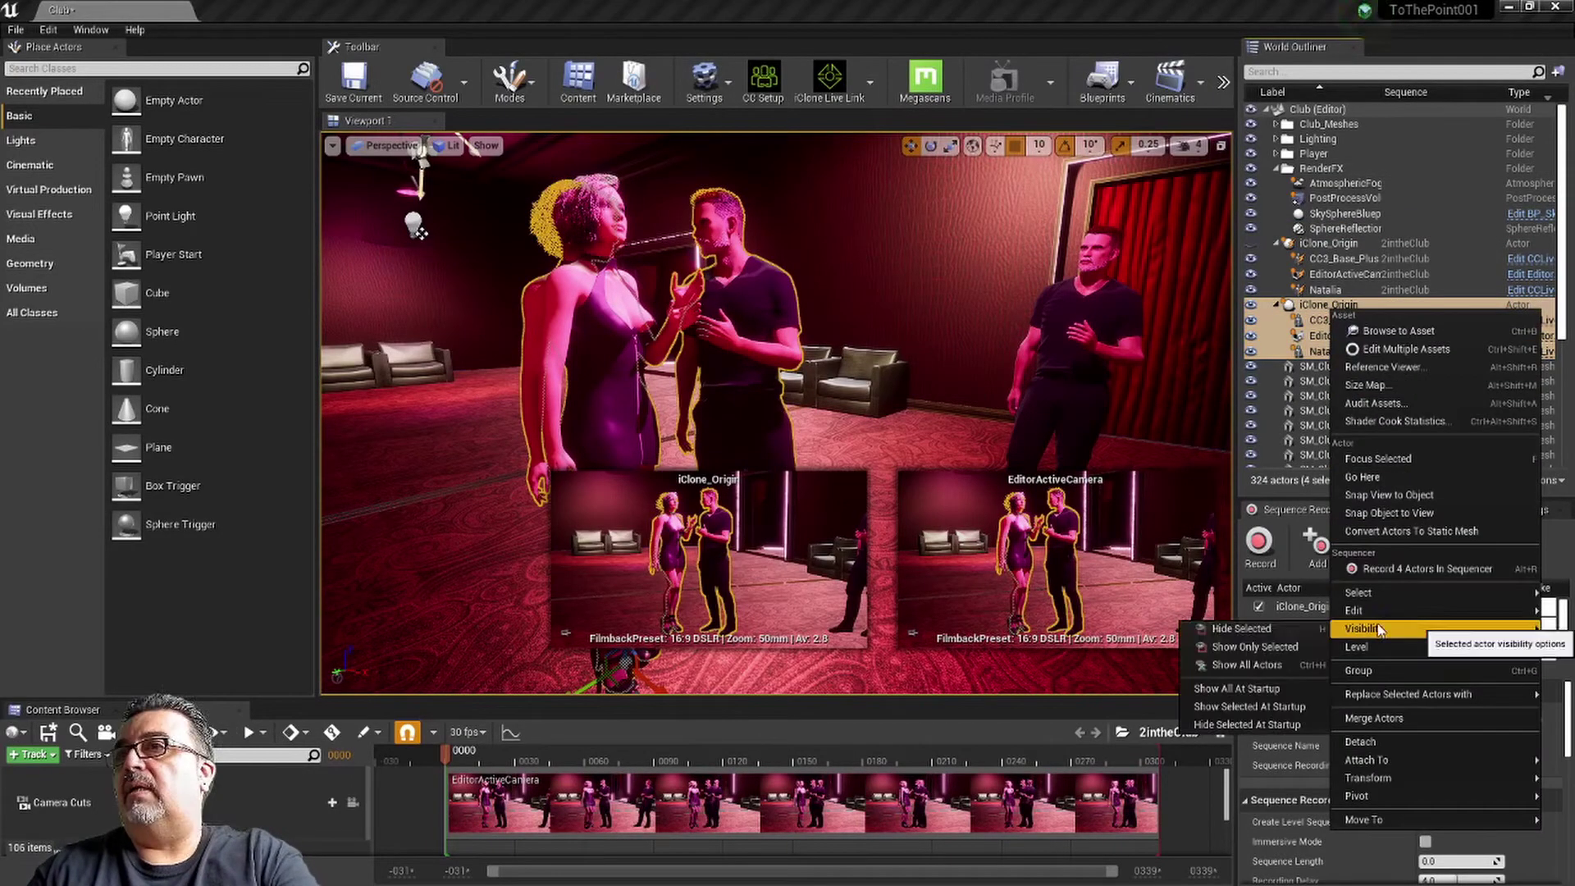
click(1250, 627)
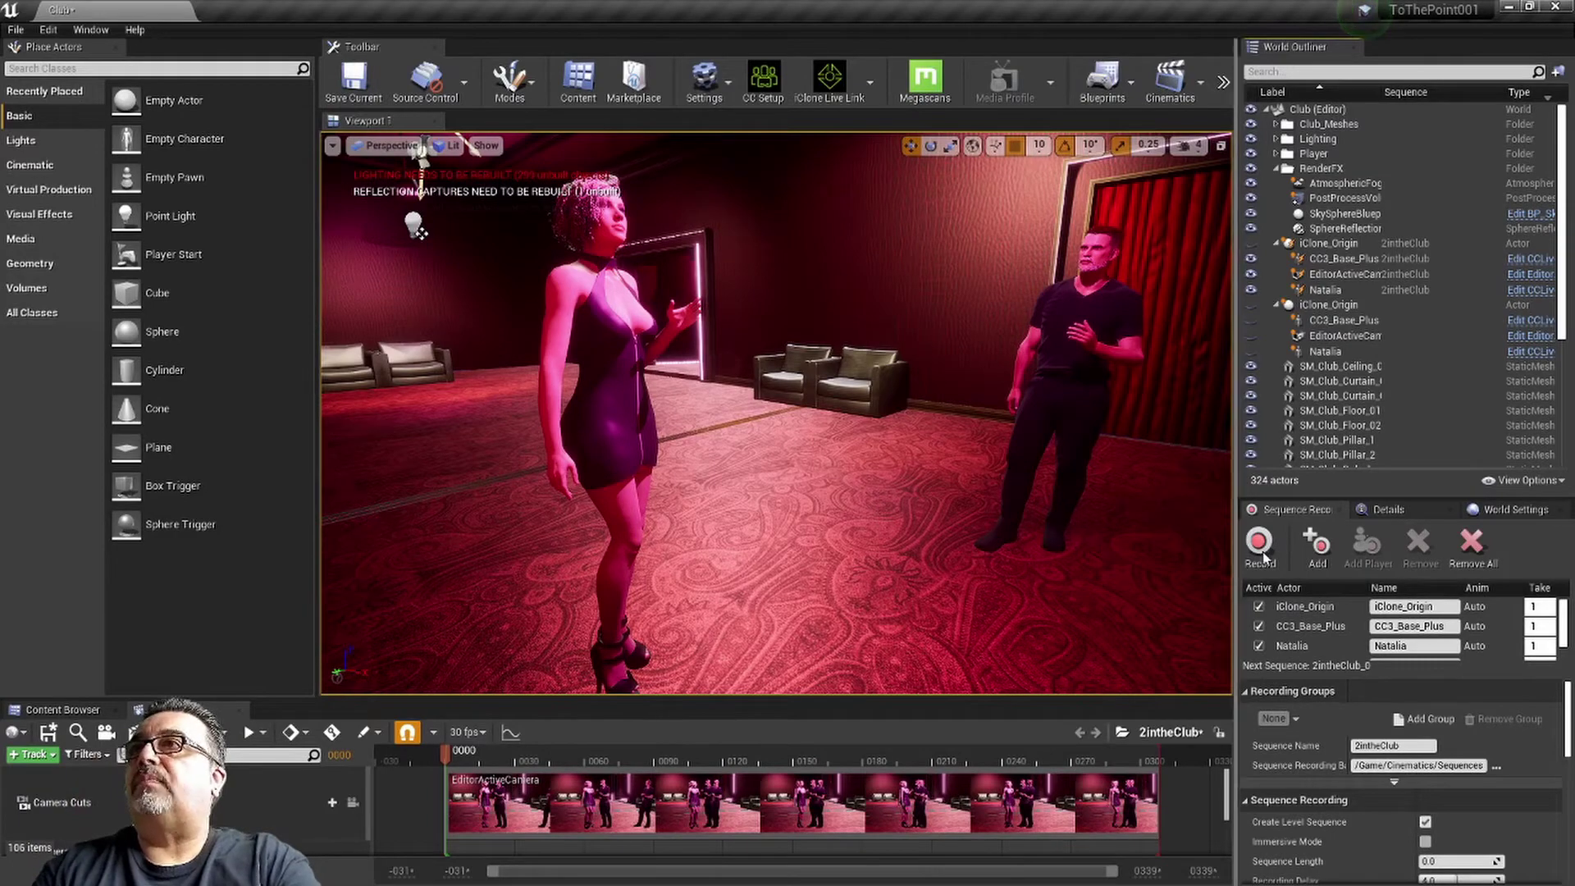
- Select CC3_Base_Plus and bring its Rendering settings into view in the Details panel
click(1361, 316)
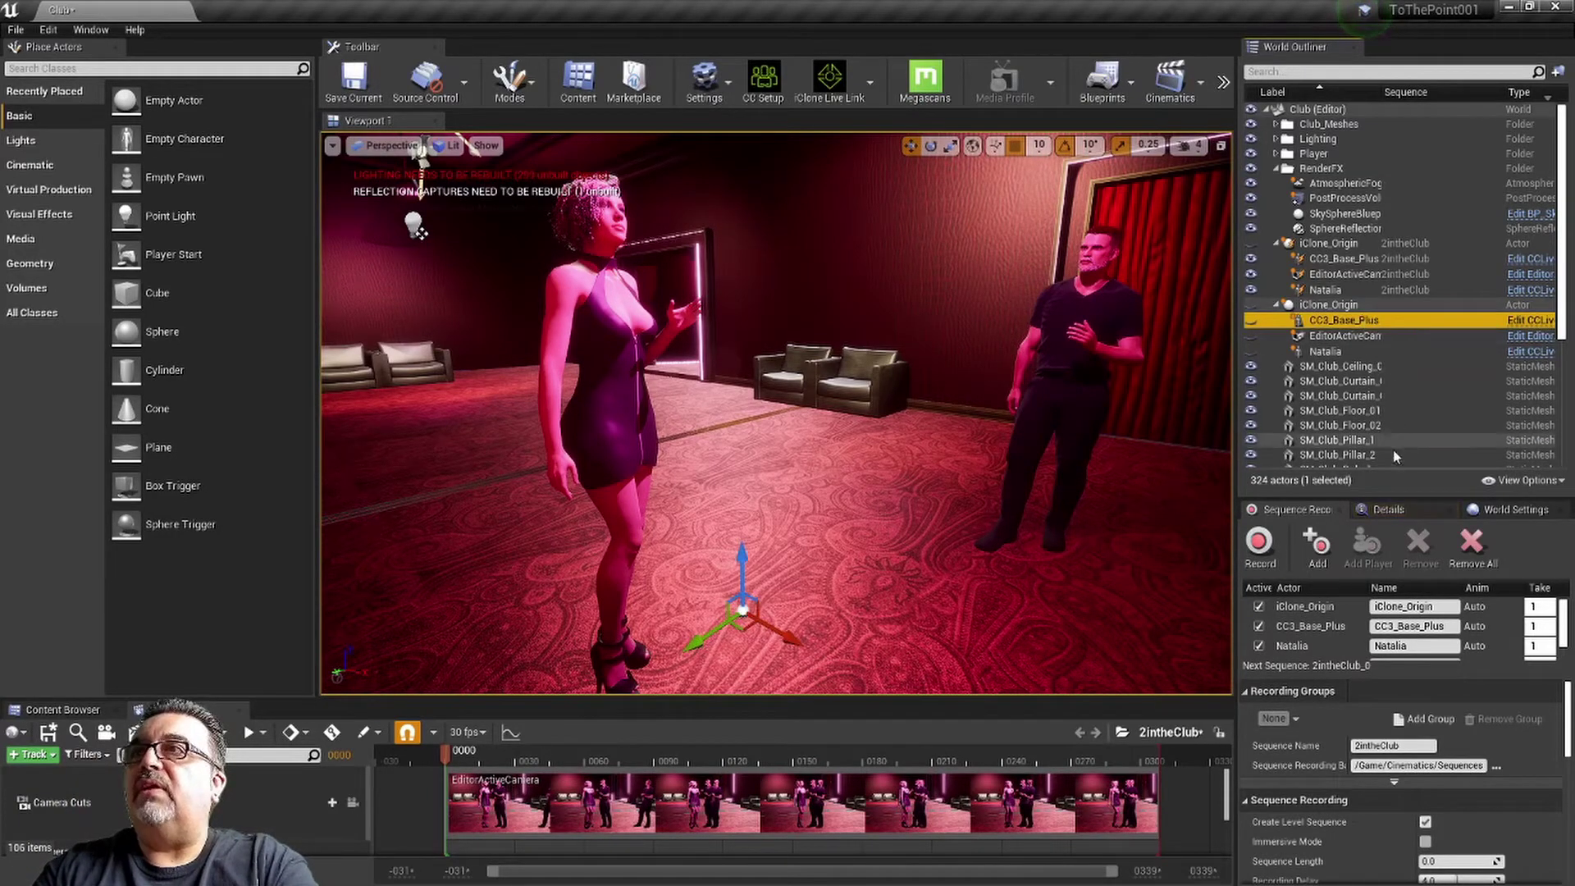
click(1385, 507)
scroll(1342, 665, down, 5)
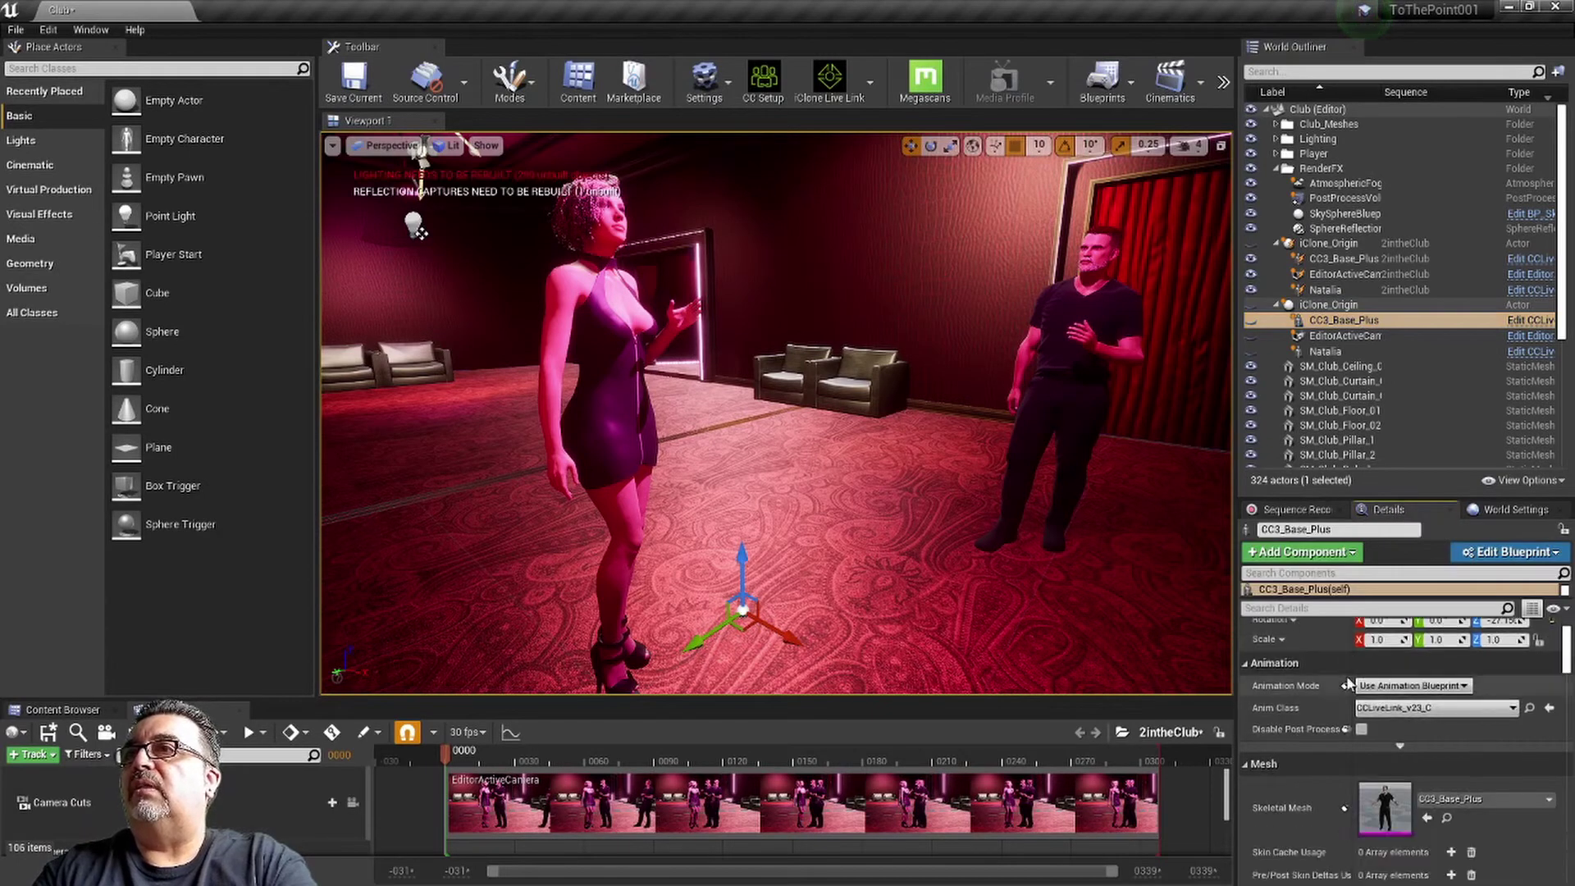
scroll(1348, 678, down, 3)
scroll(1349, 677, down, 3)
scroll(1348, 678, down, 3)
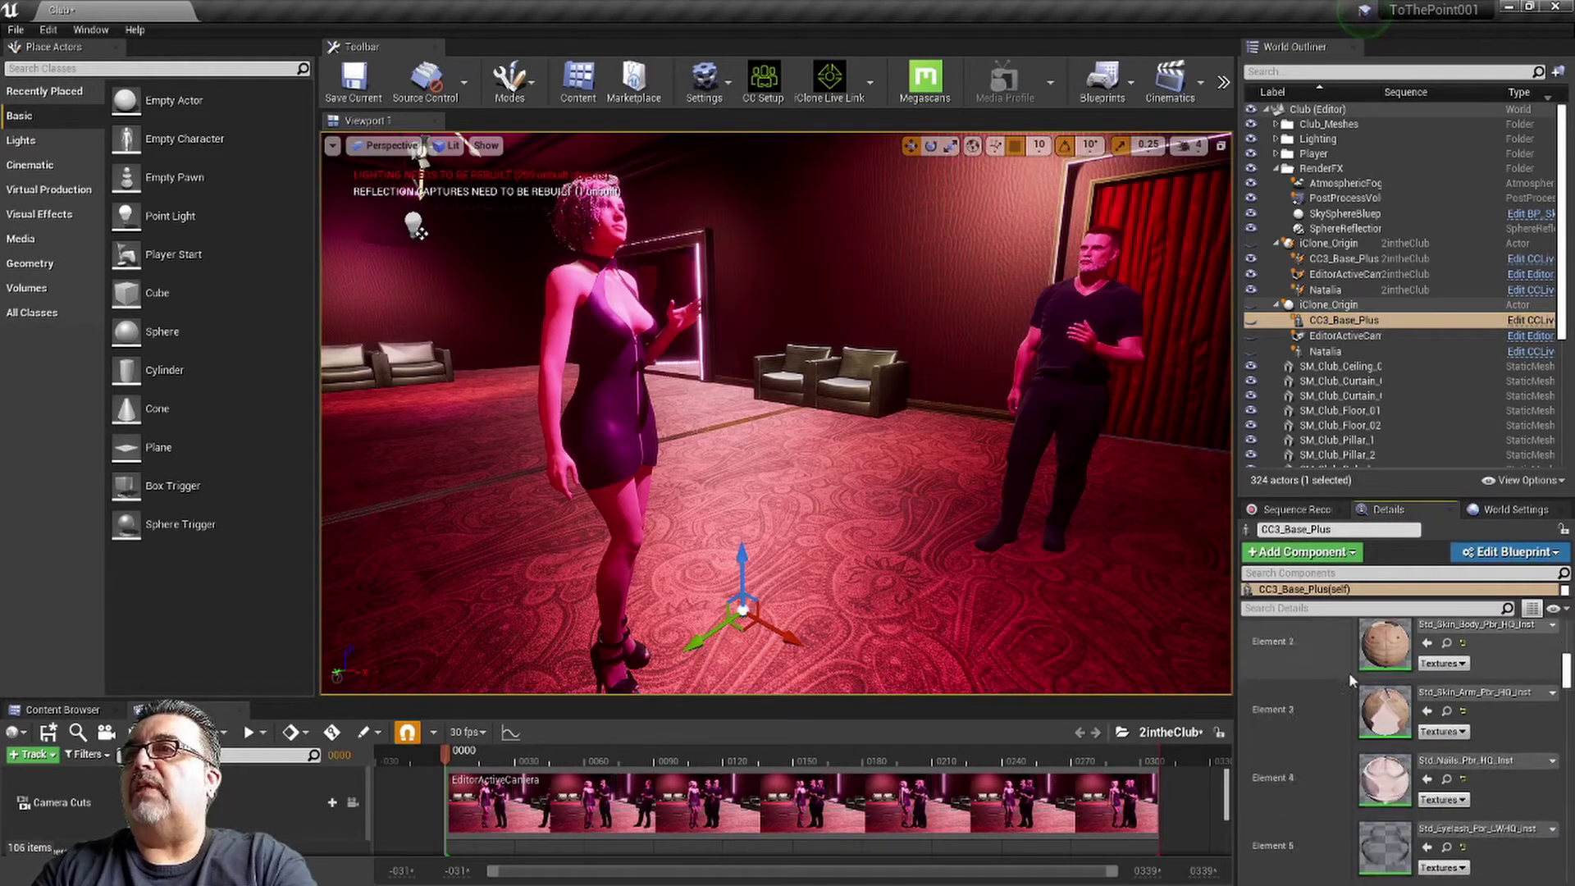
scroll(1349, 677, down, 3)
scroll(1349, 672, down, 5)
scroll(1345, 693, down, 5)
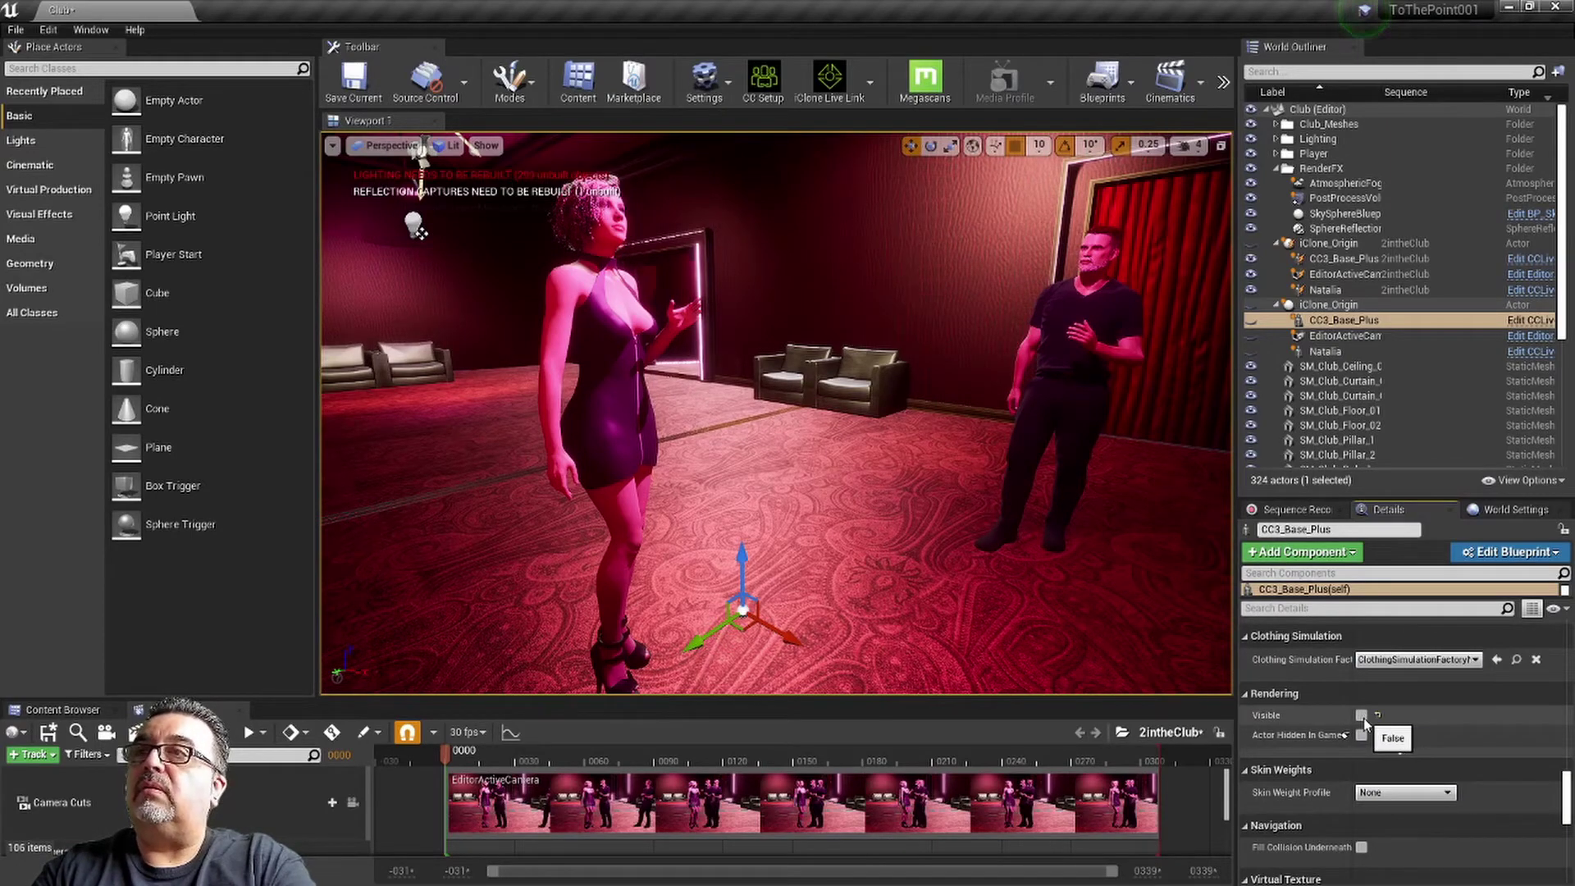
- Select Natalia and uncheck its Rendering > Visible setting
click(1349, 353)
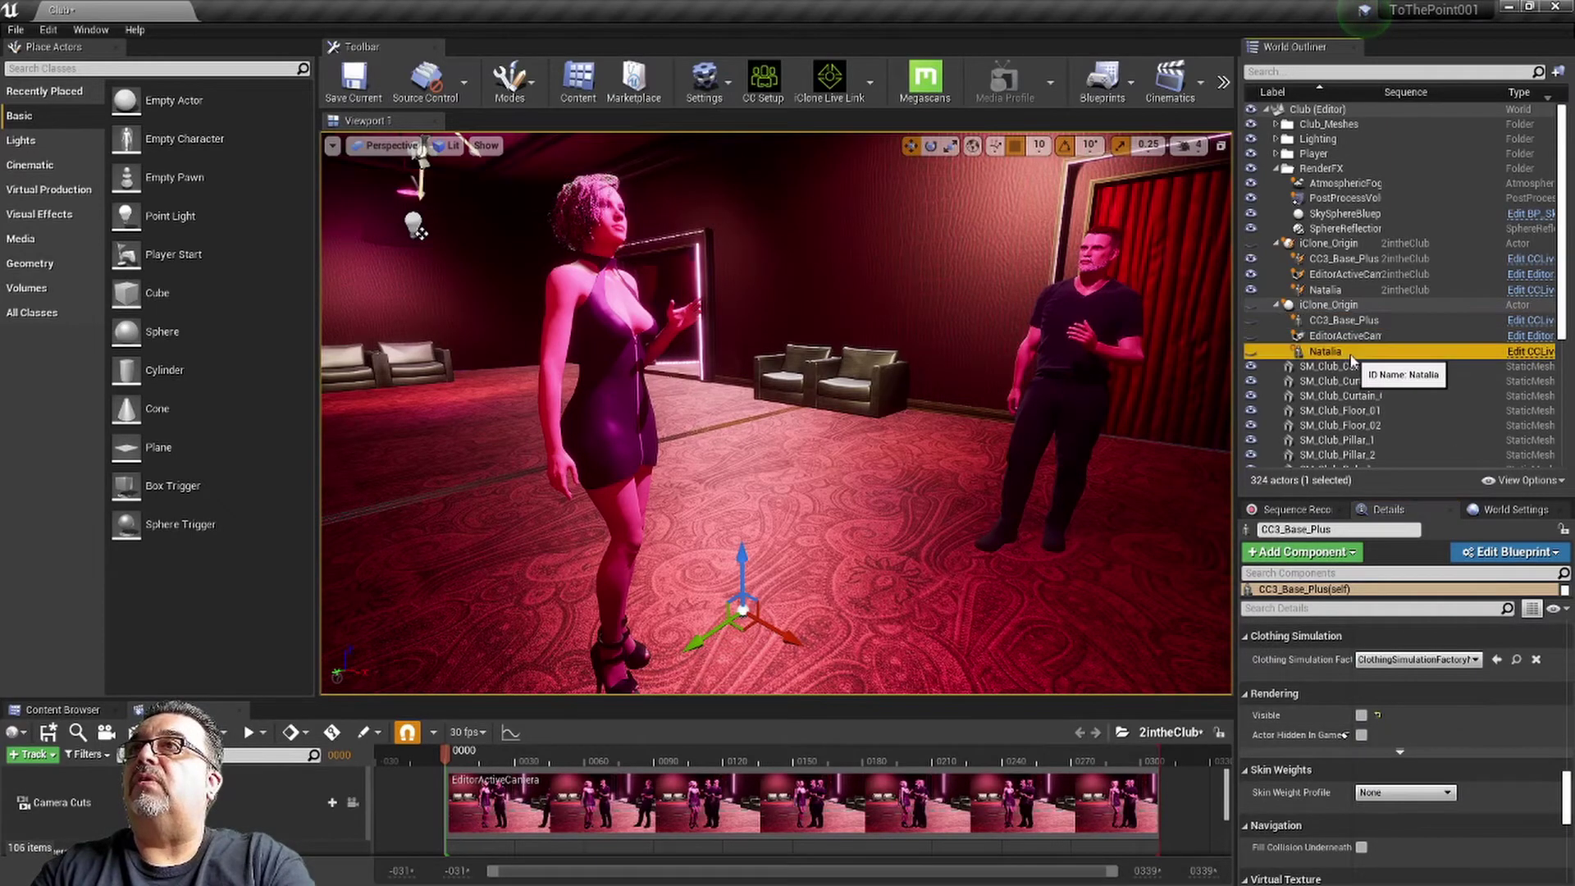
scroll(1375, 726, down, 2)
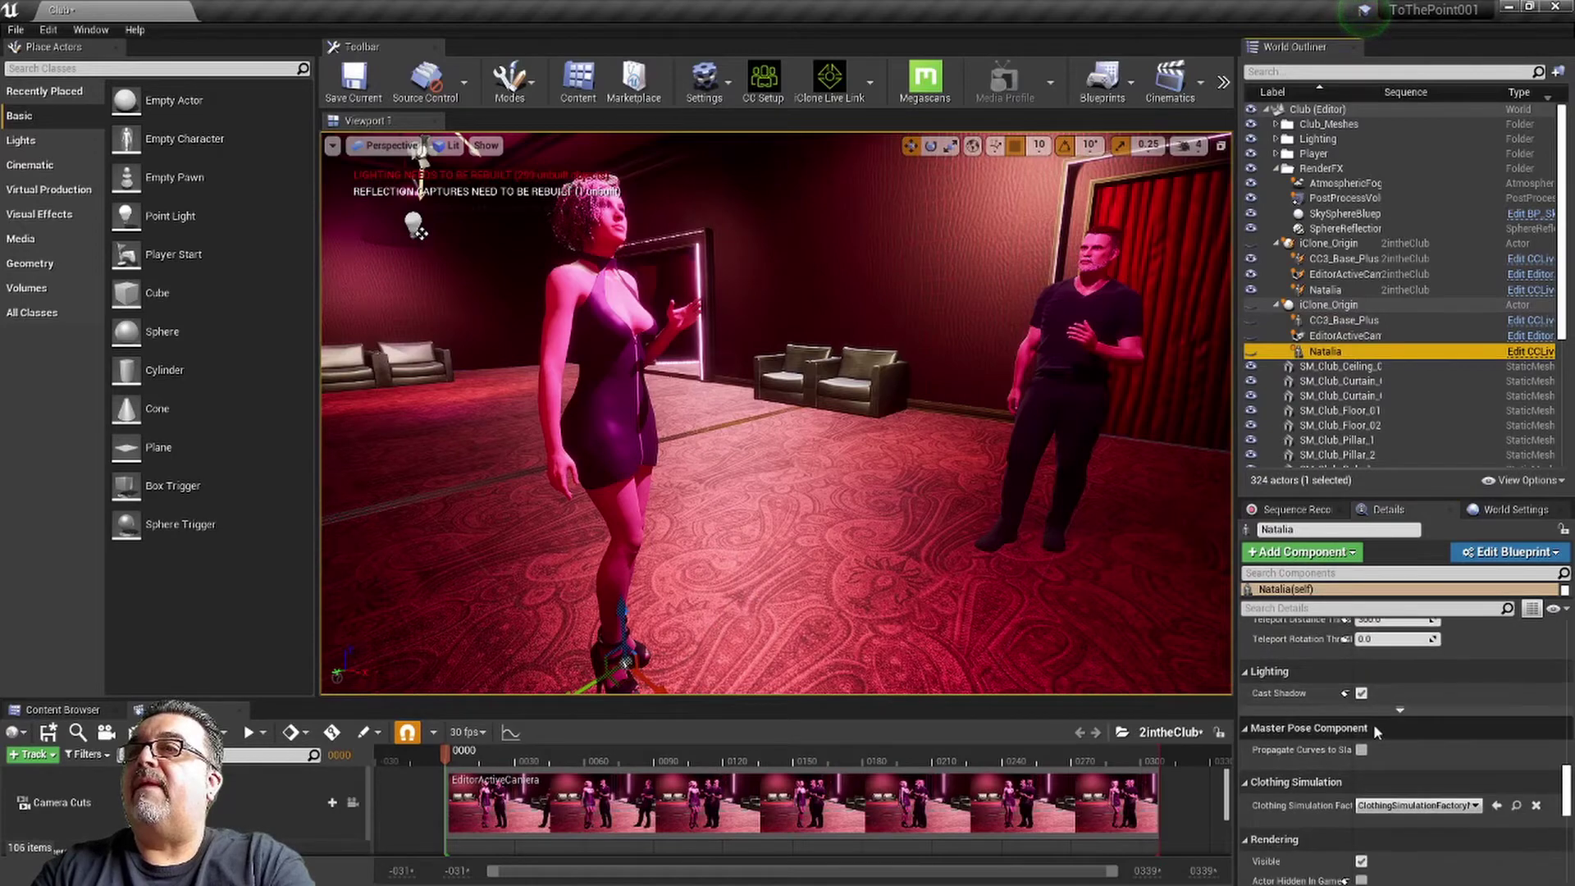
scroll(1373, 724, down, 3)
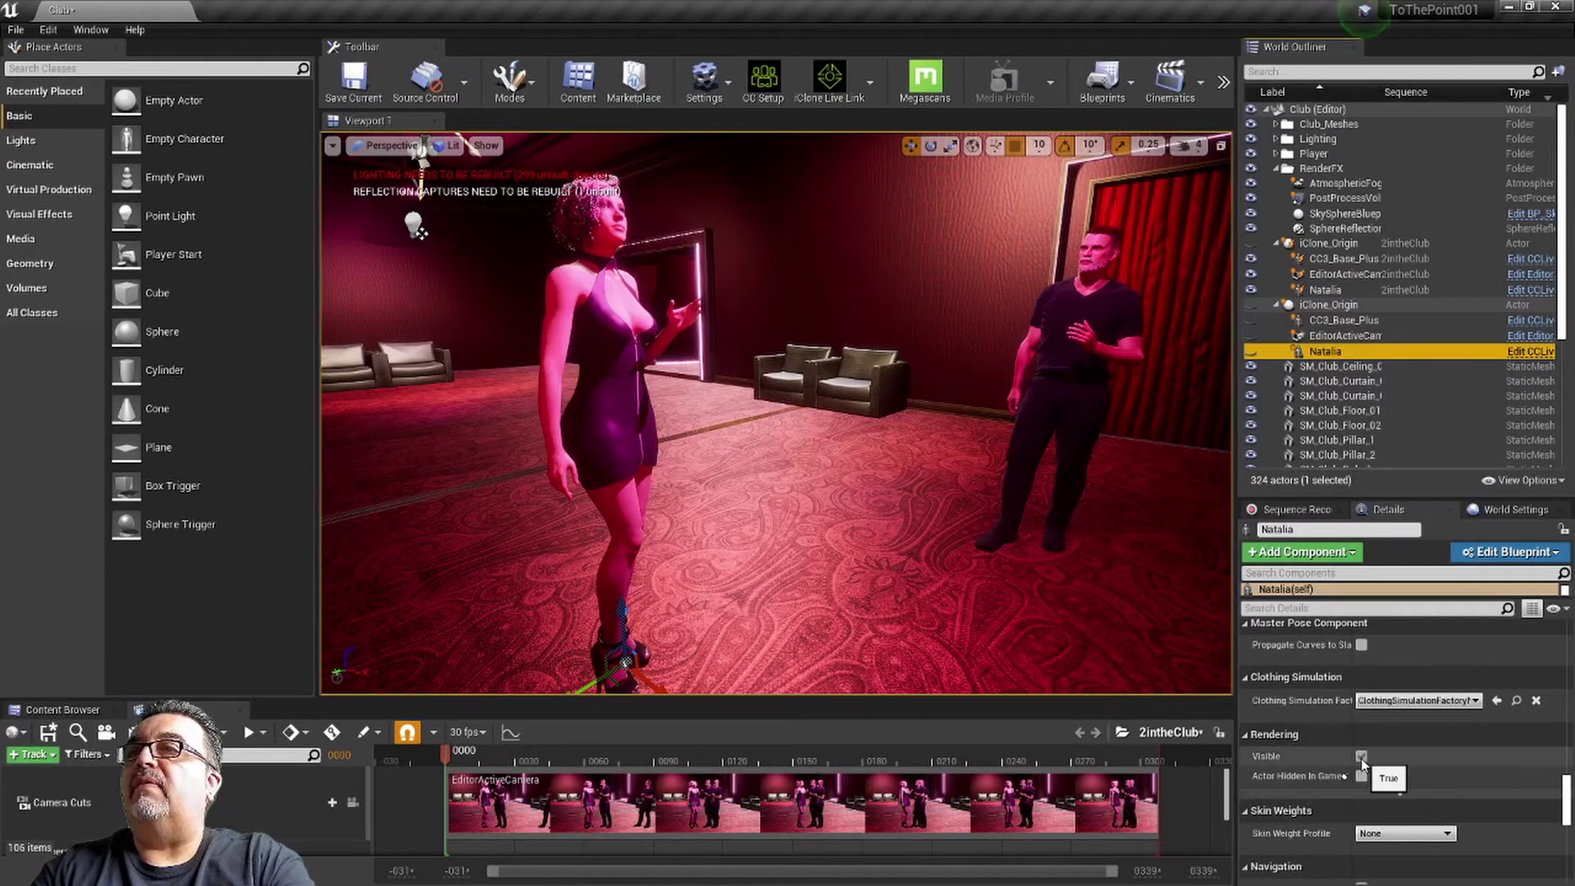
click(1361, 757)
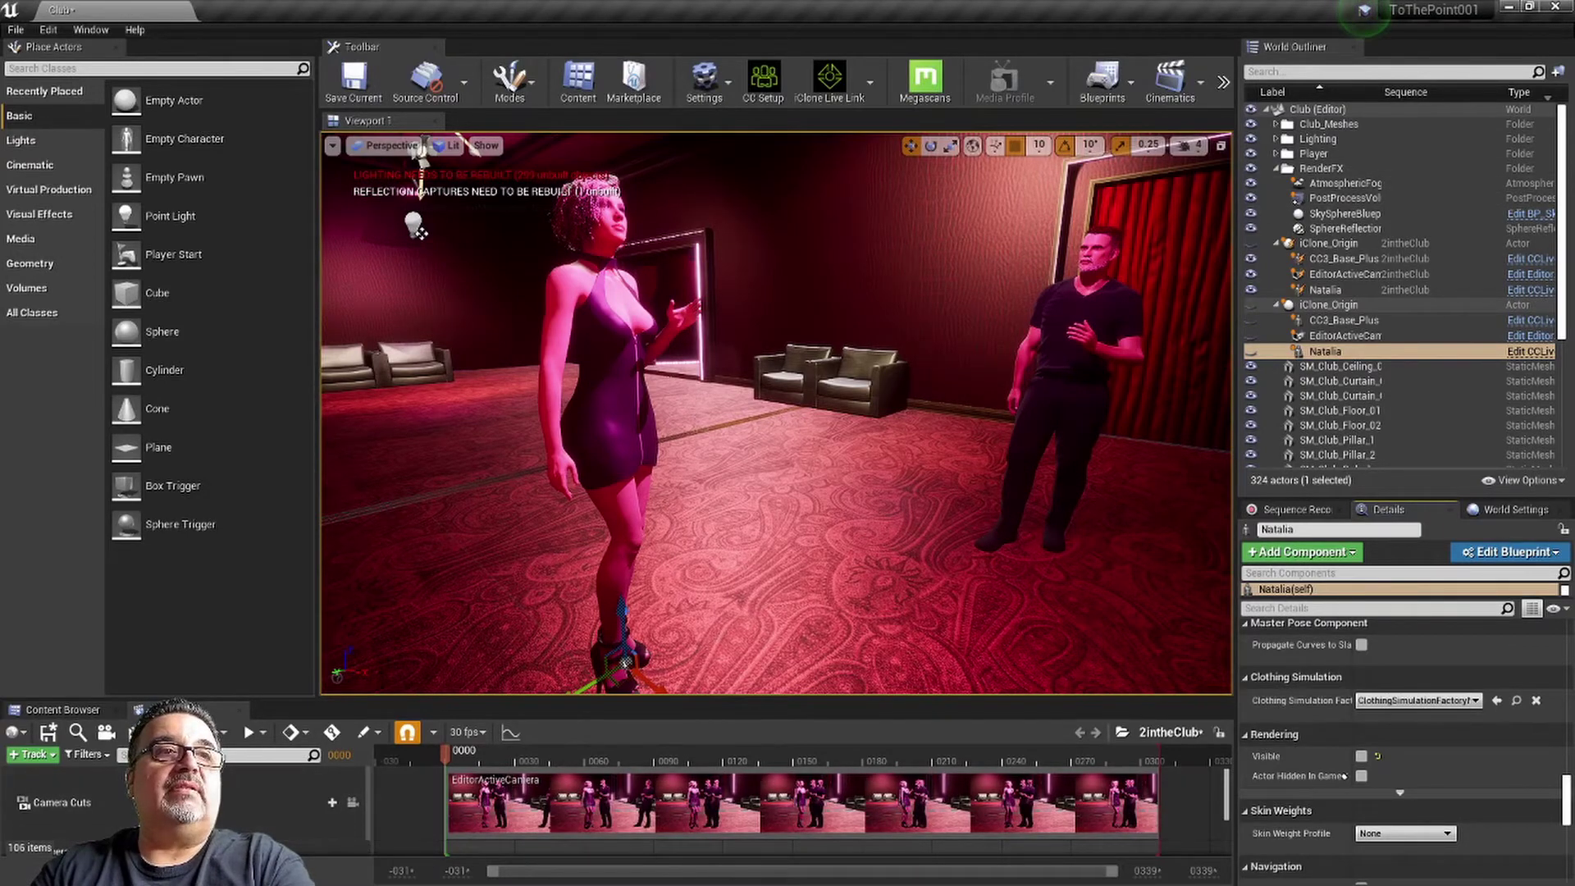
- Play the 2intheClub sequence, stop it, then replay it from the start through the cuts
key(space)
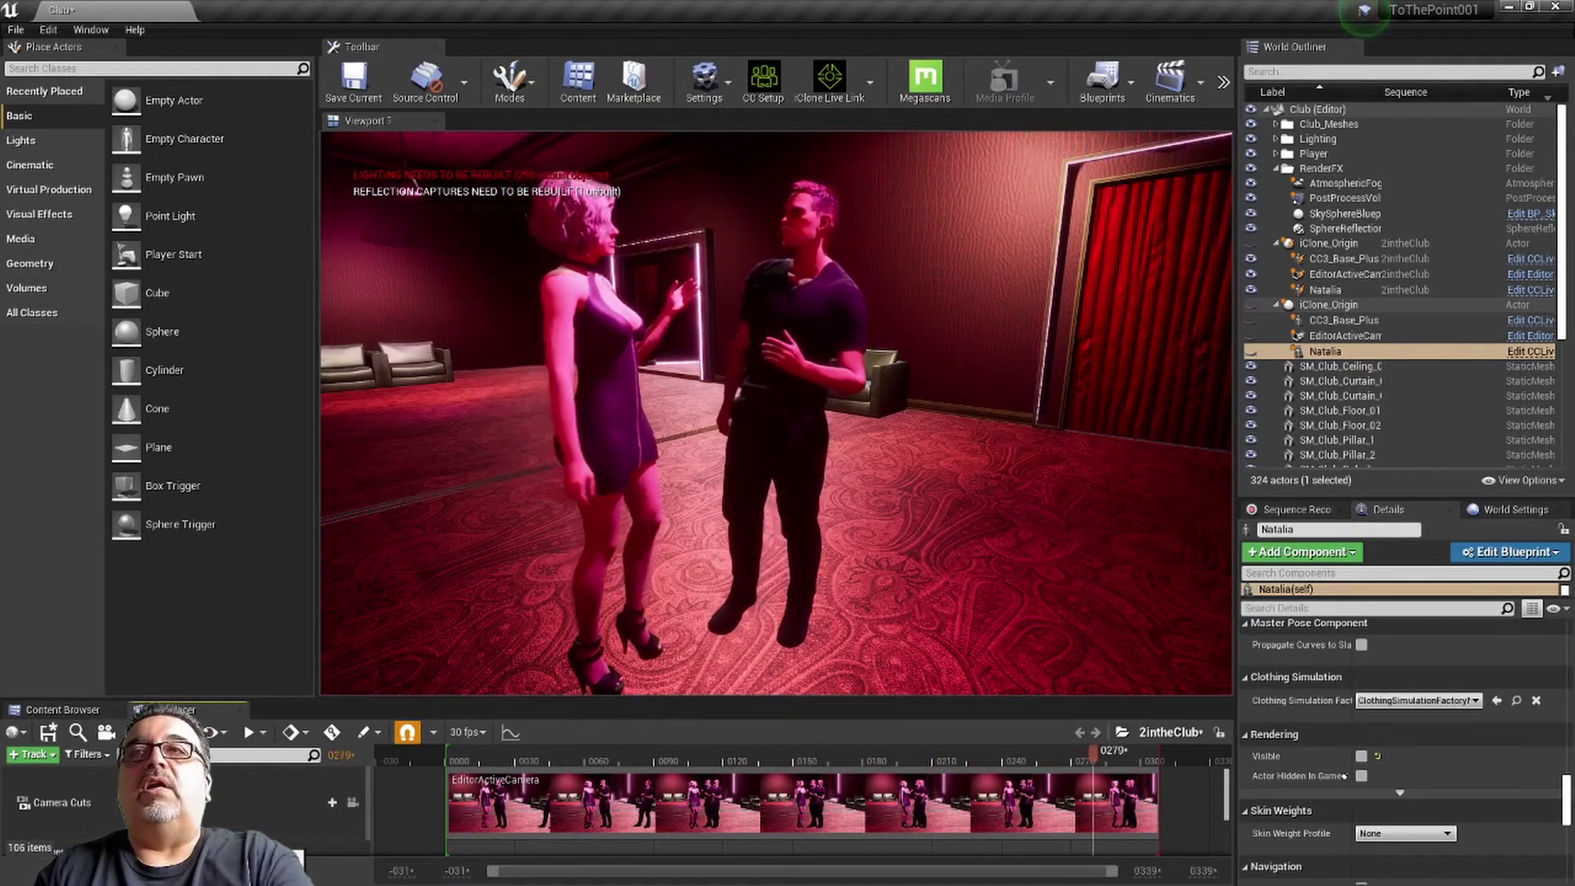
key(Escape)
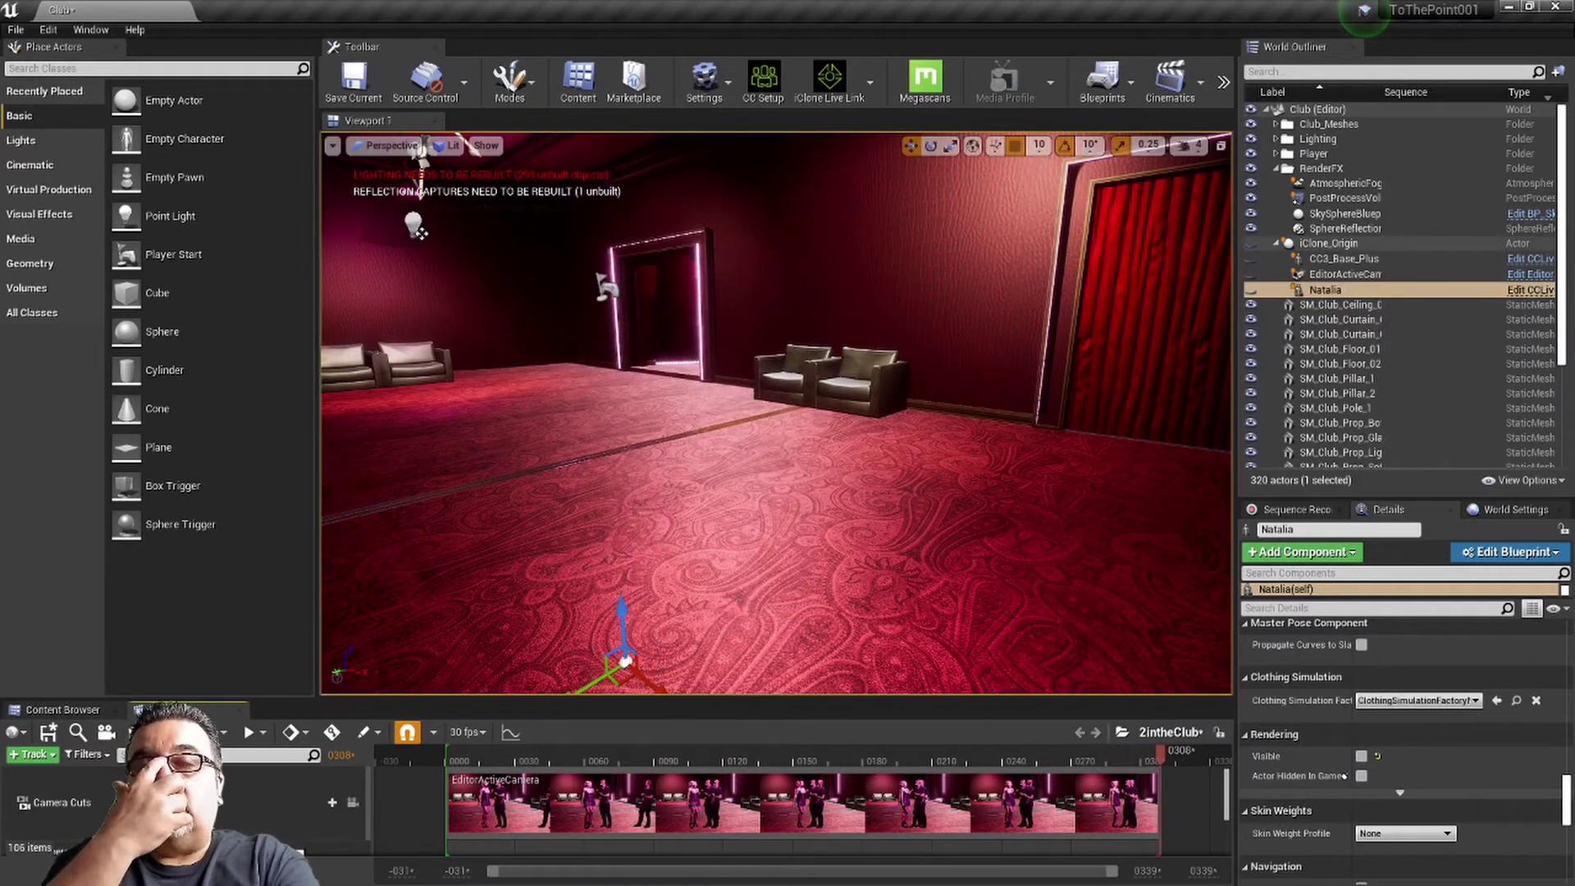
key(alt+p)
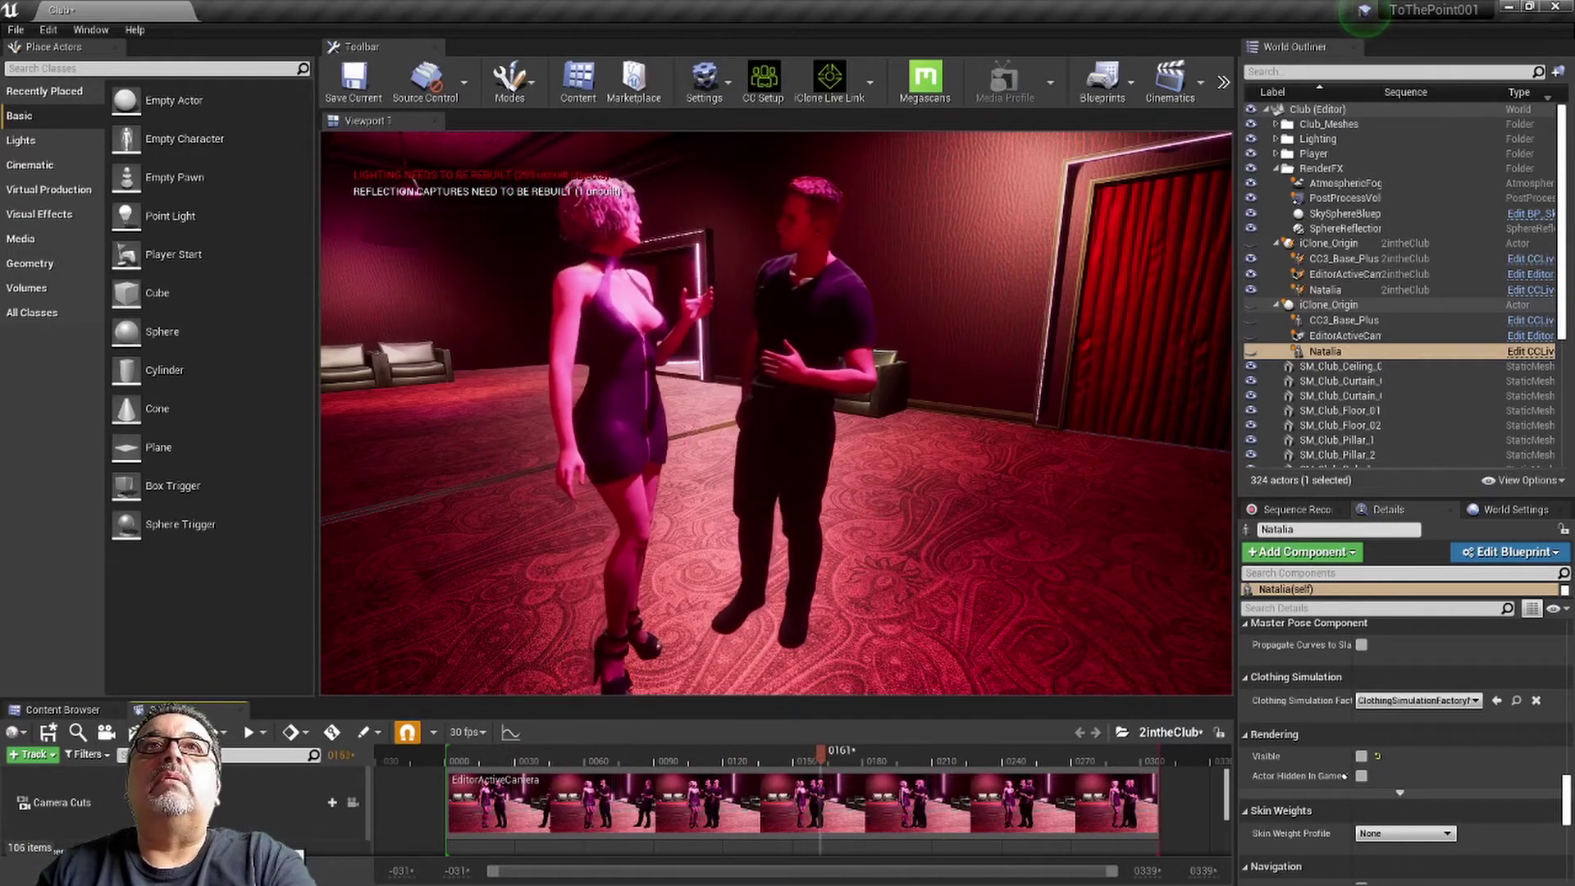
key(F8)
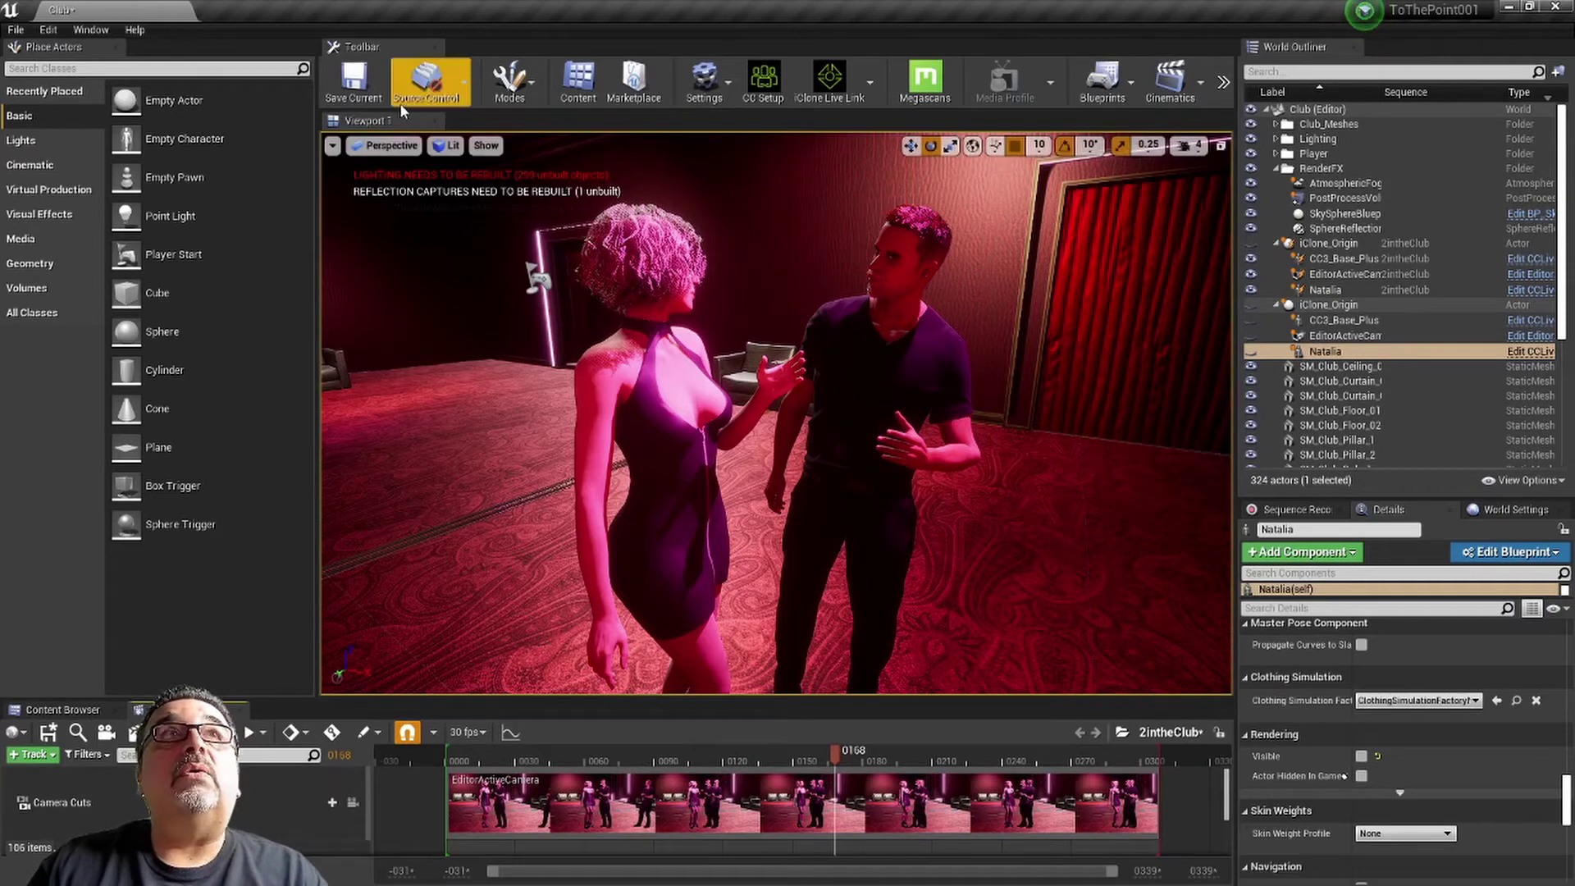
- Spawn a CineCameraActor via Create Camera Here and rename it CineCameraActor1
click(332, 145)
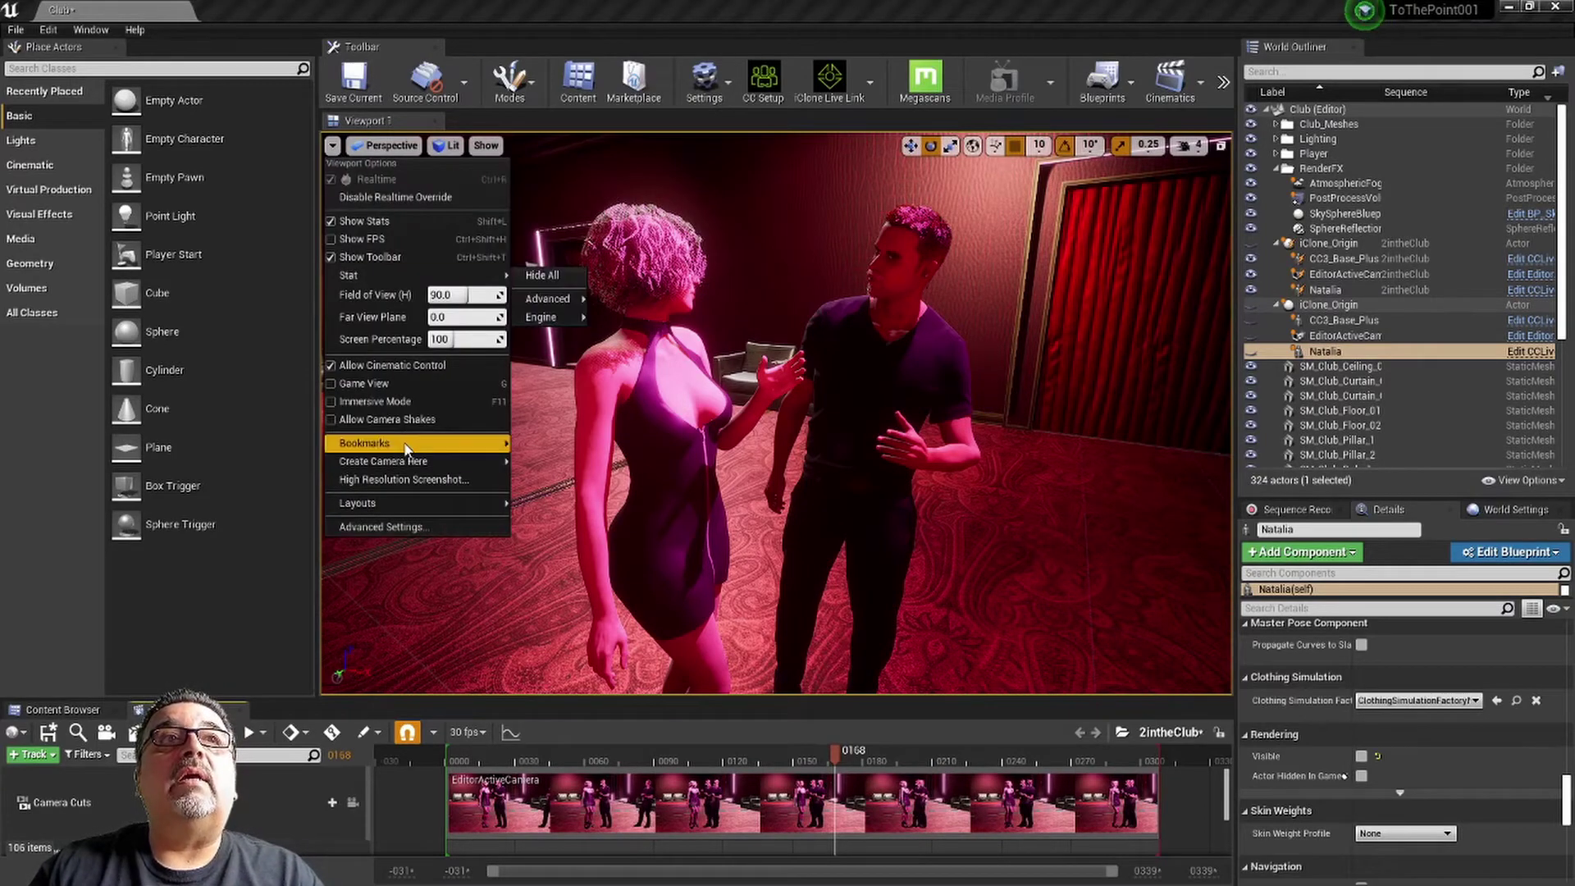
mouse_move(418, 466)
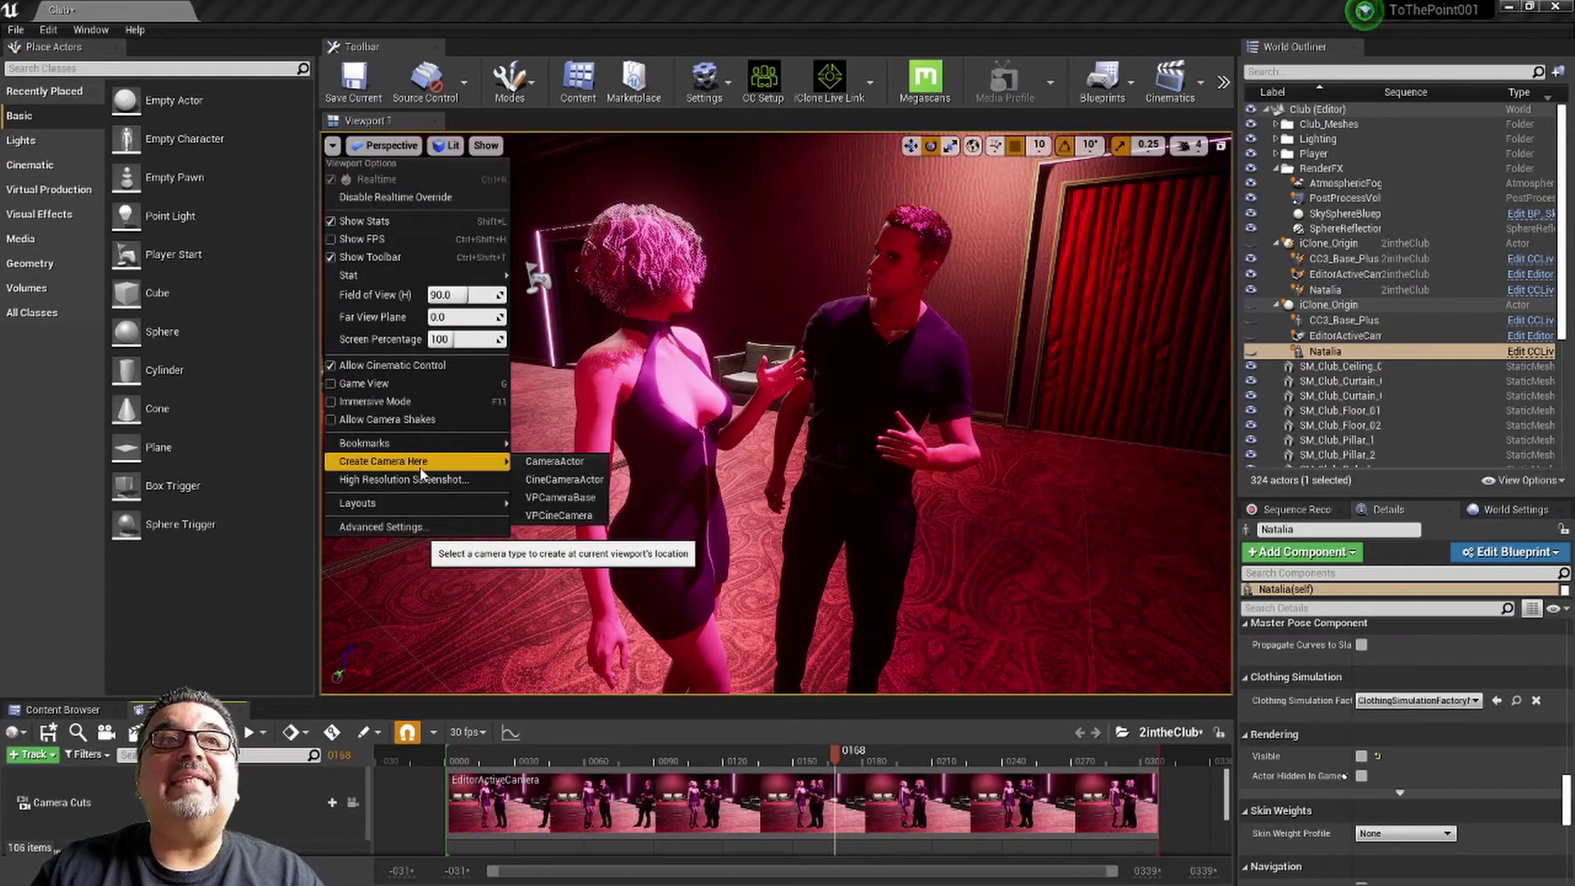
click(538, 479)
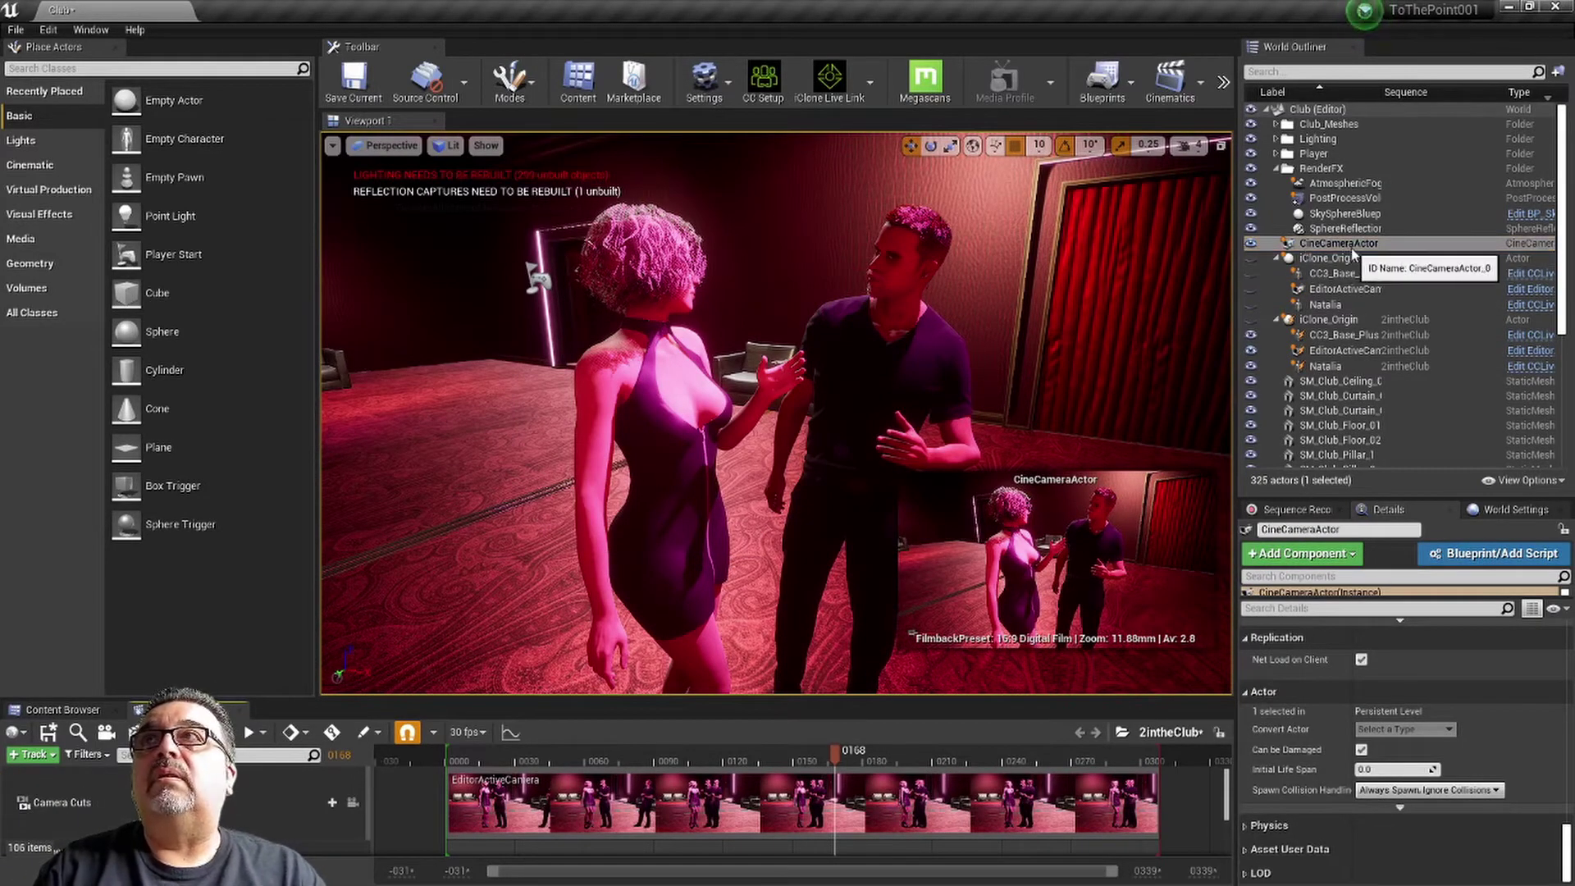
click(1375, 244)
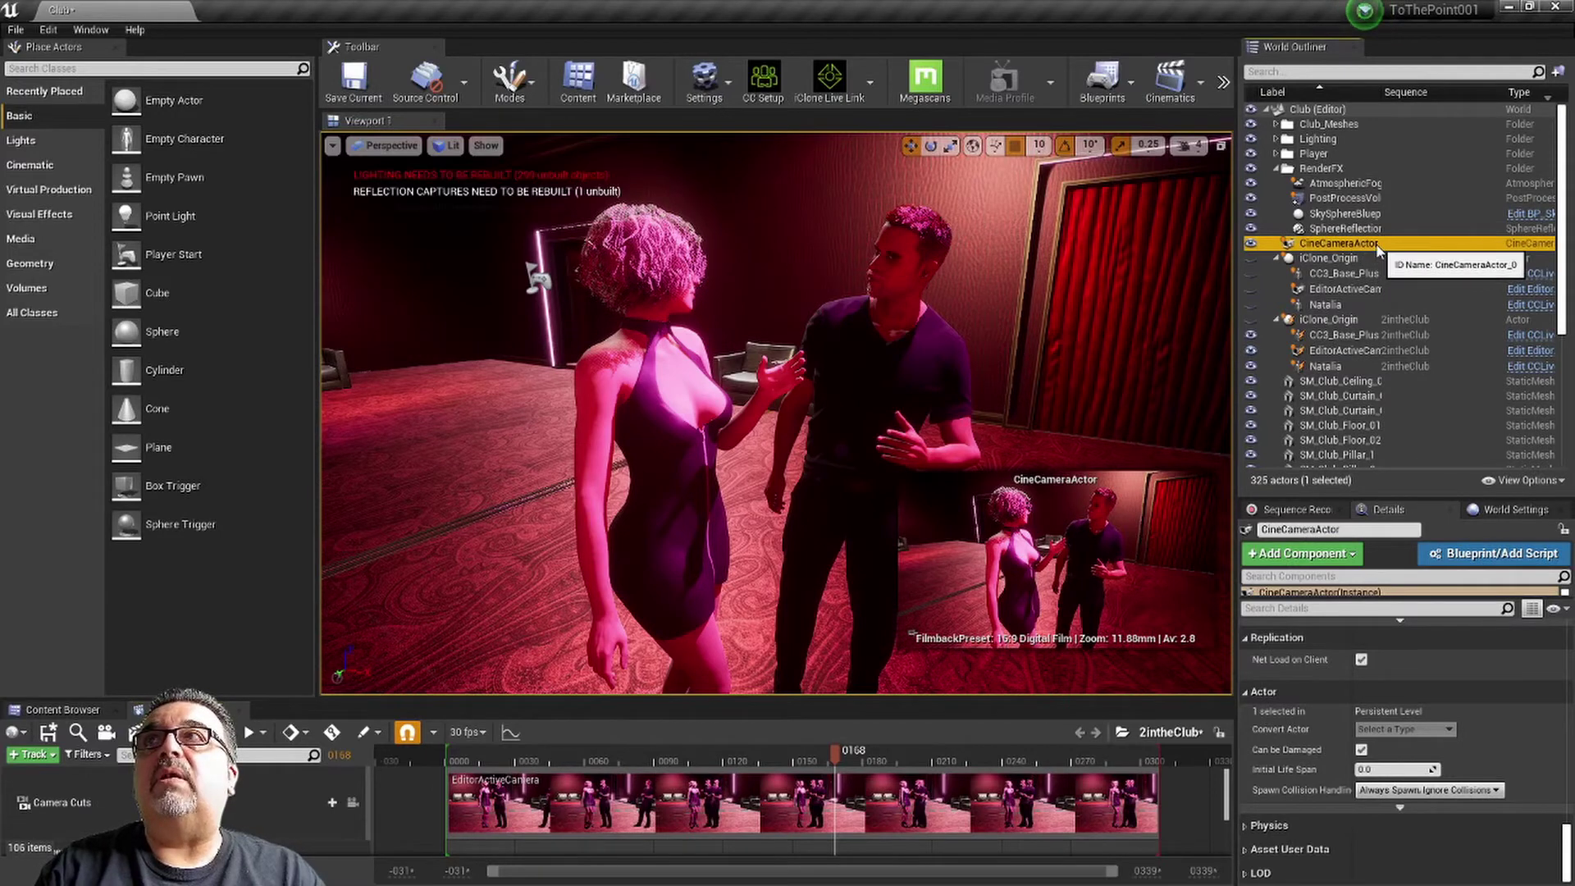
click(1377, 246)
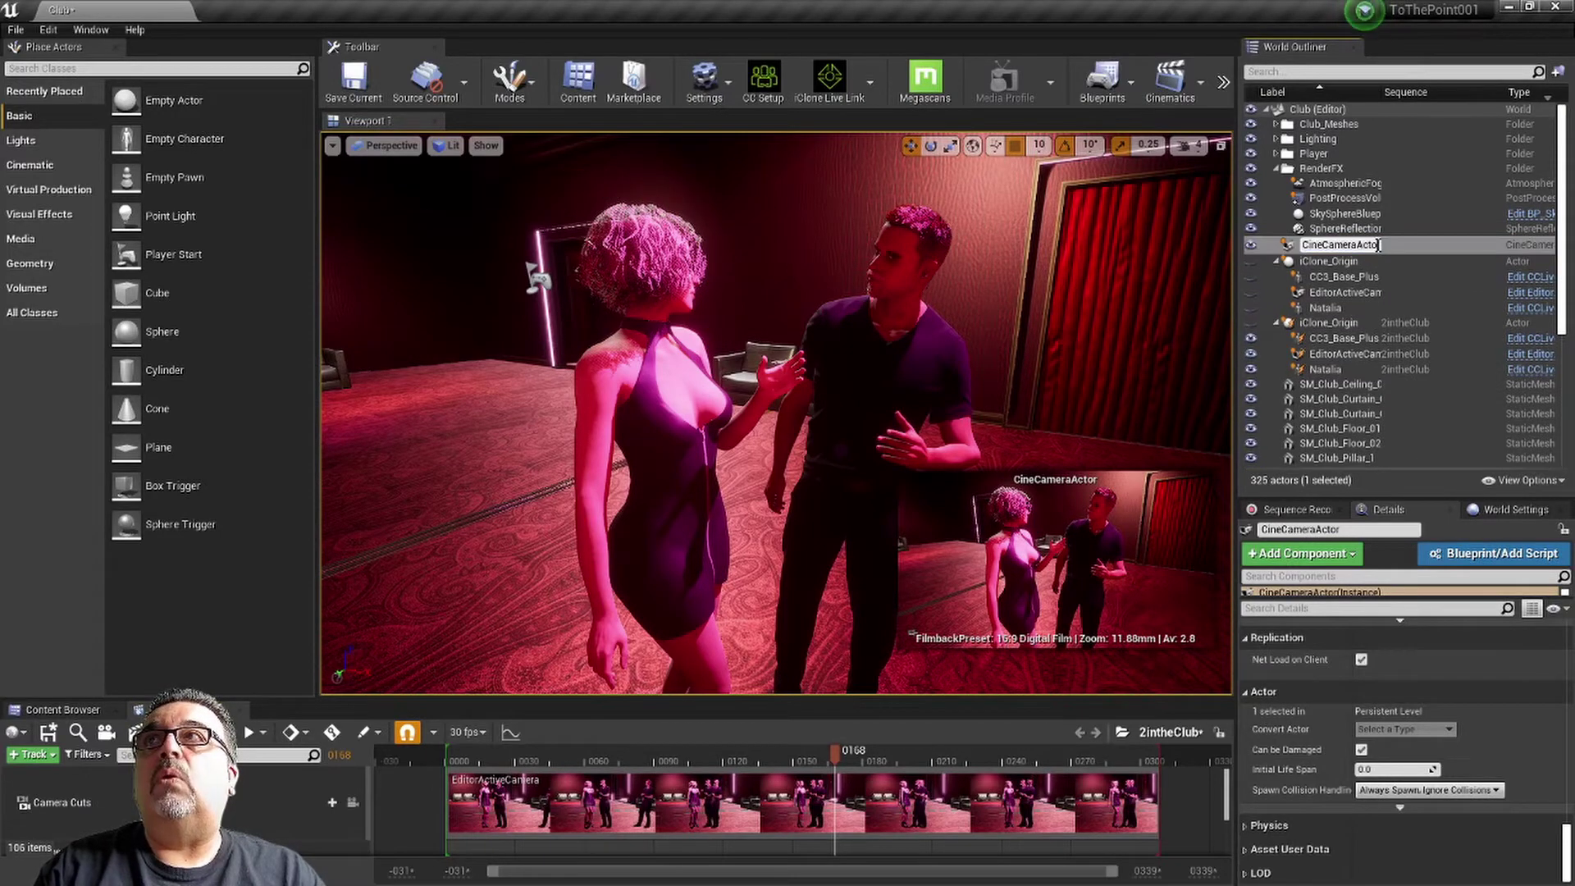
click(1376, 246)
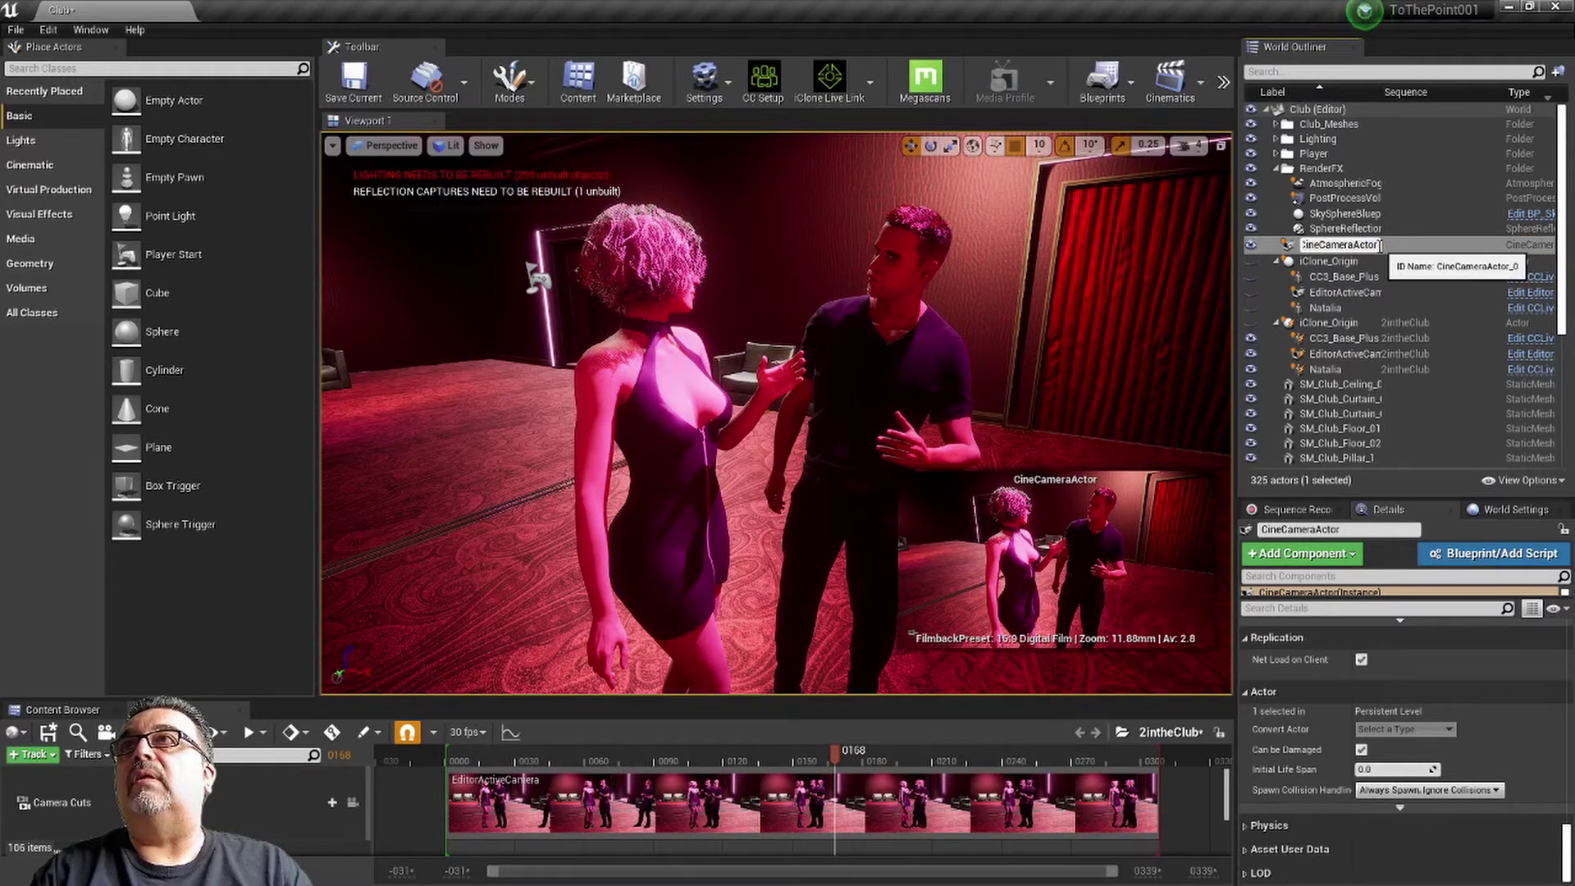
text(1)
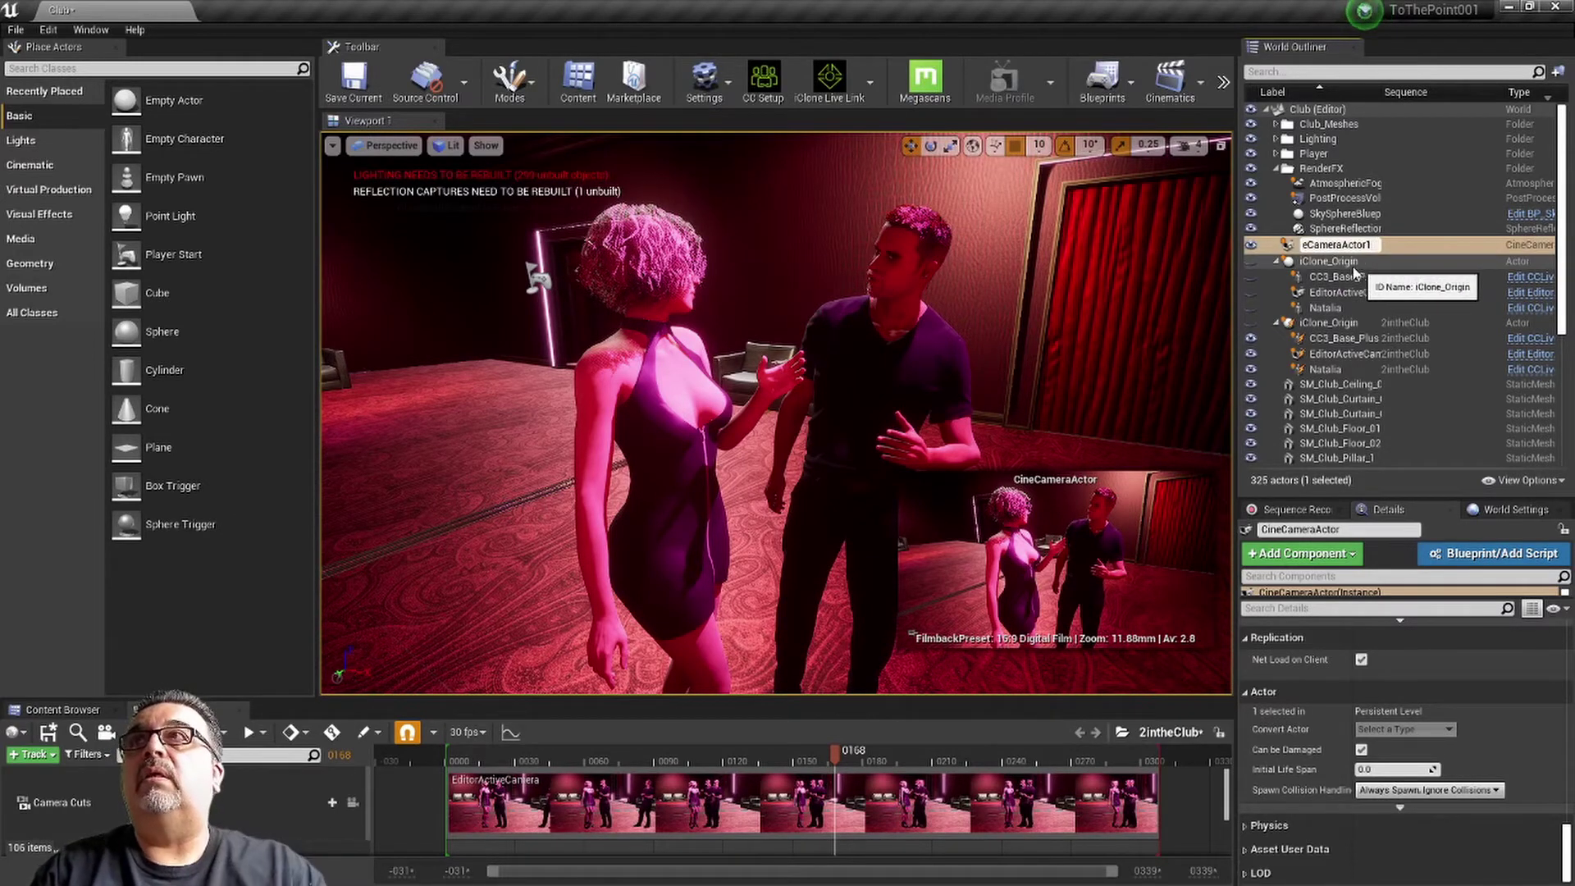
click(1341, 263)
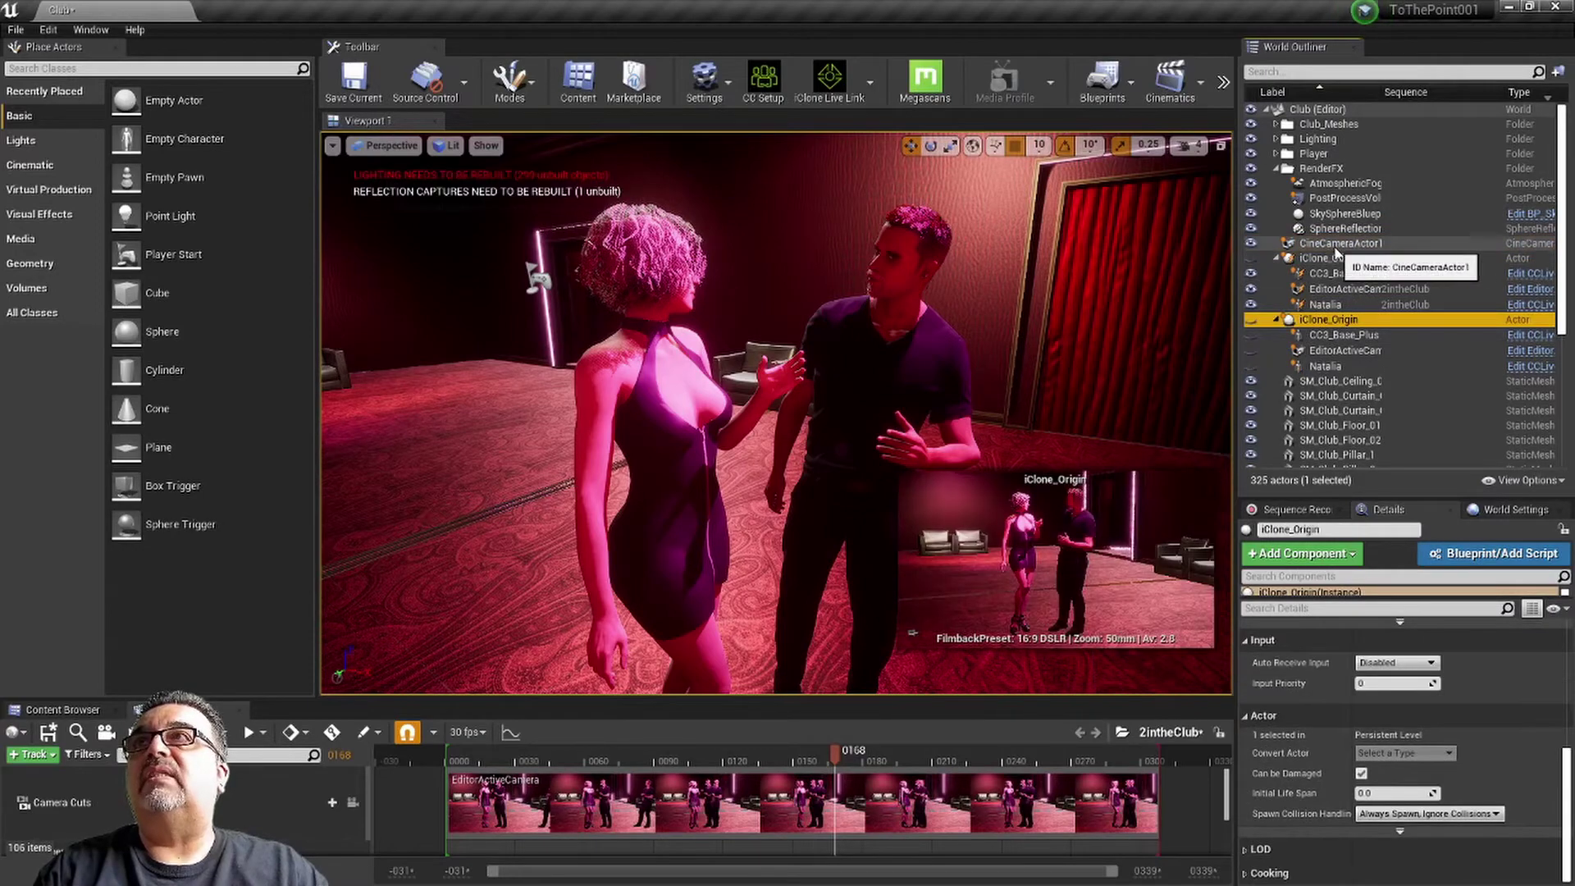
- Scrub back to frame 0040, play ahead, and fly the view behind the man's shoulder
click(1356, 245)
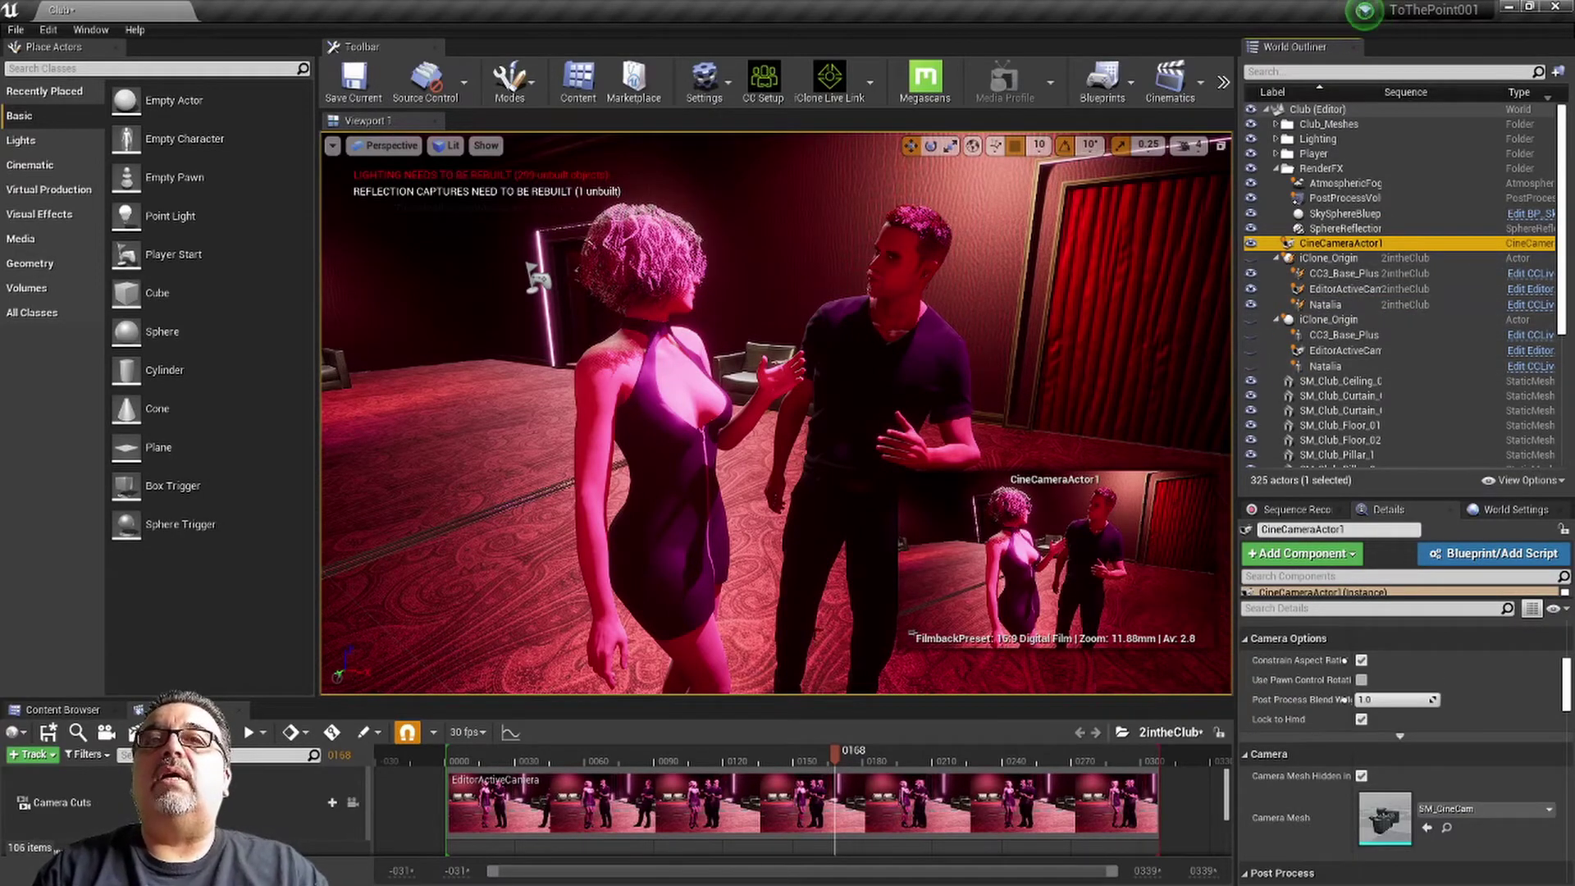
drag(830, 756, 538, 756)
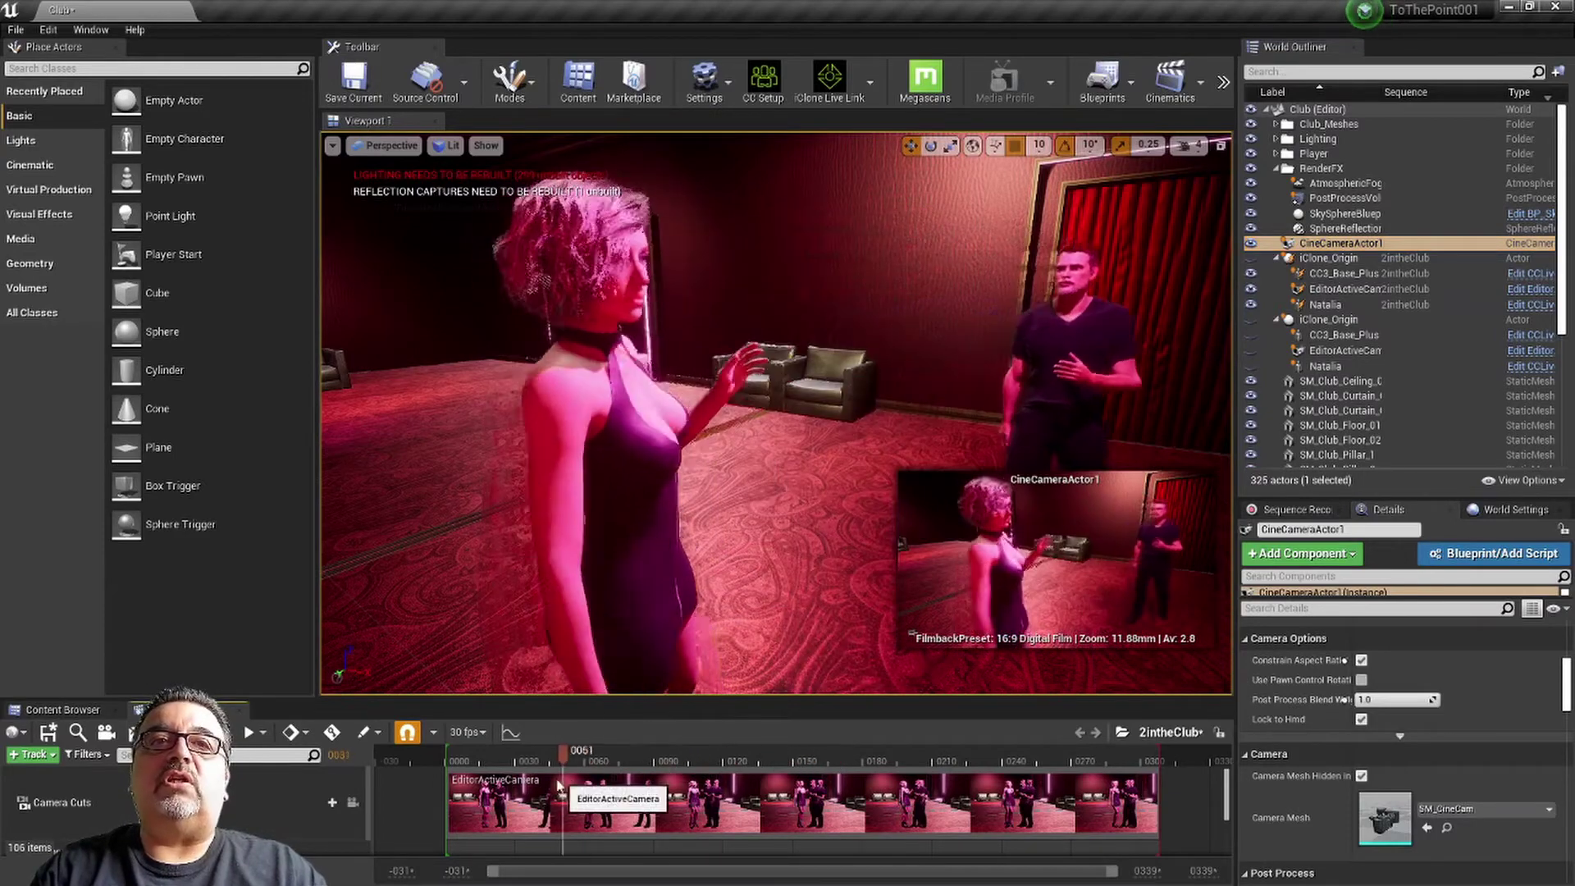
key(space)
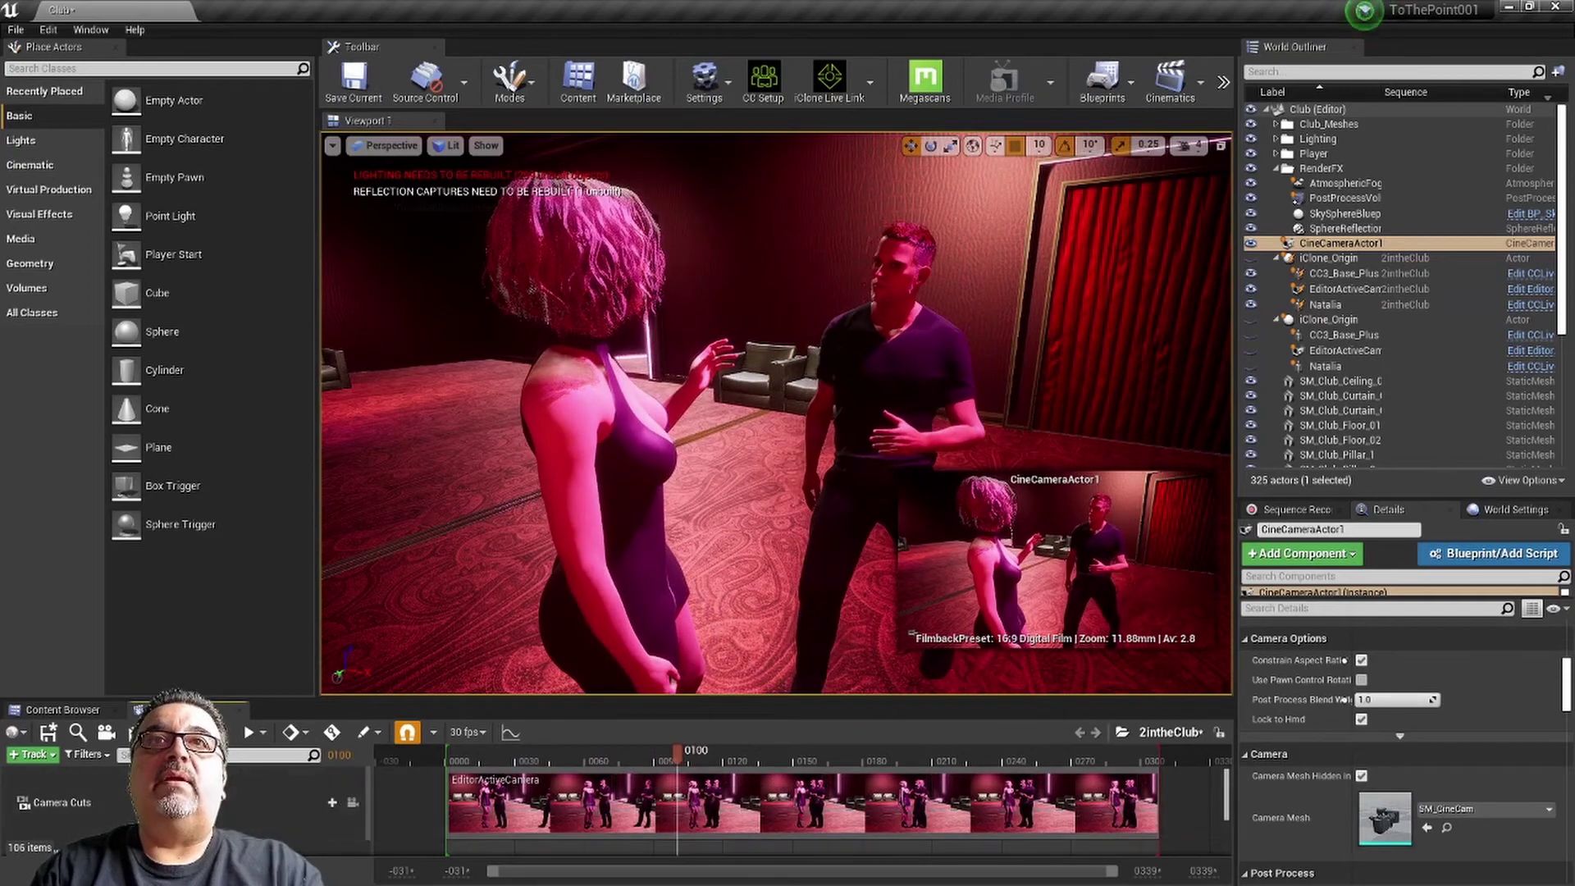
right_drag(832, 195, 833, 195)
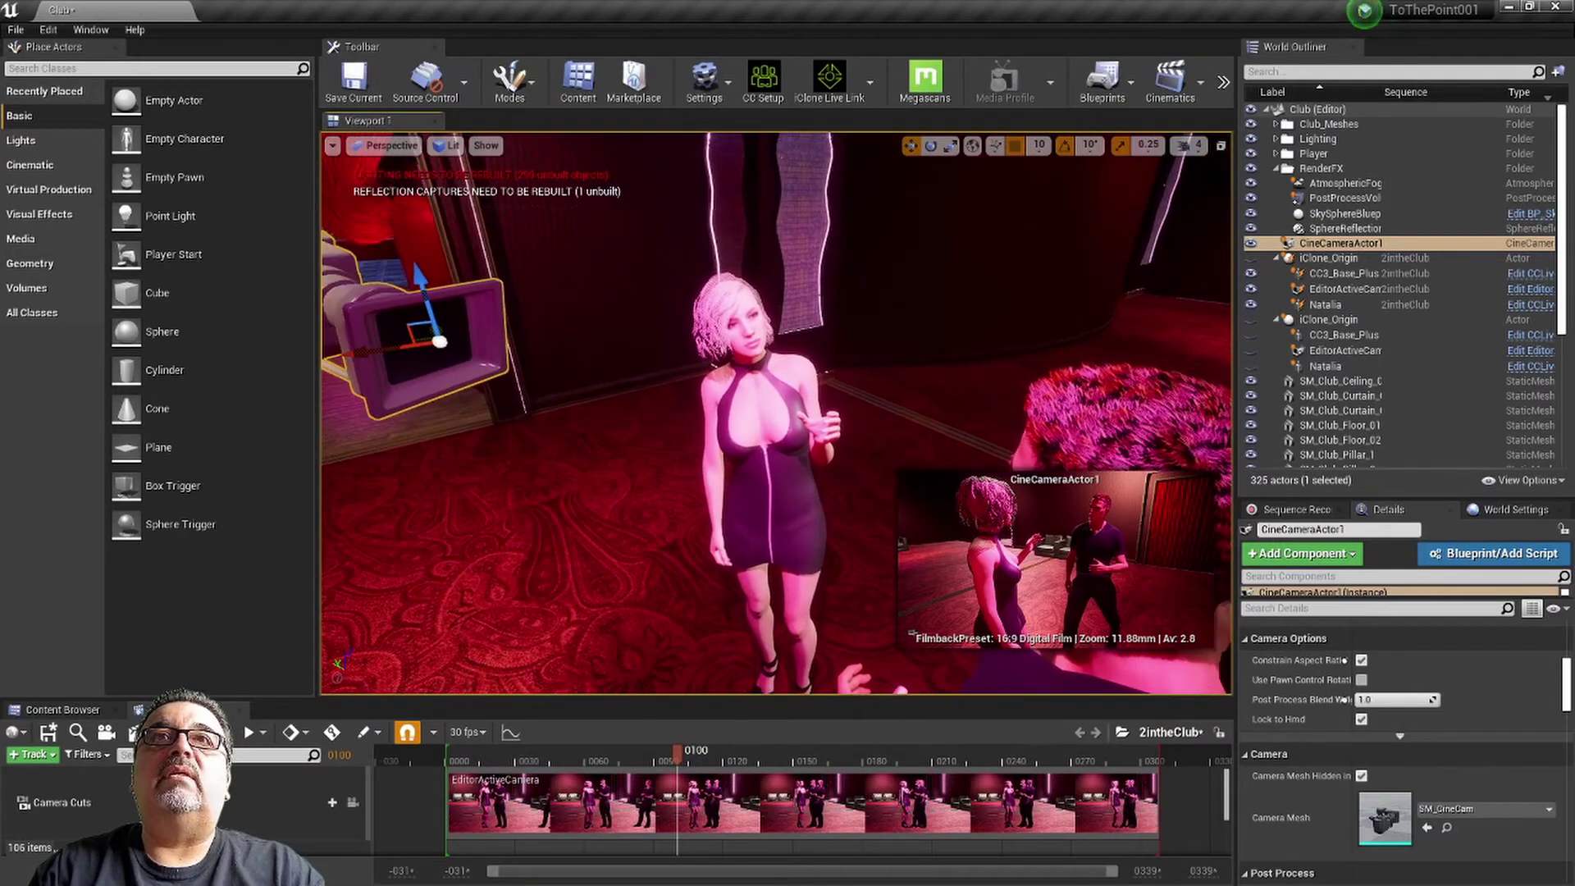
click(1325, 168)
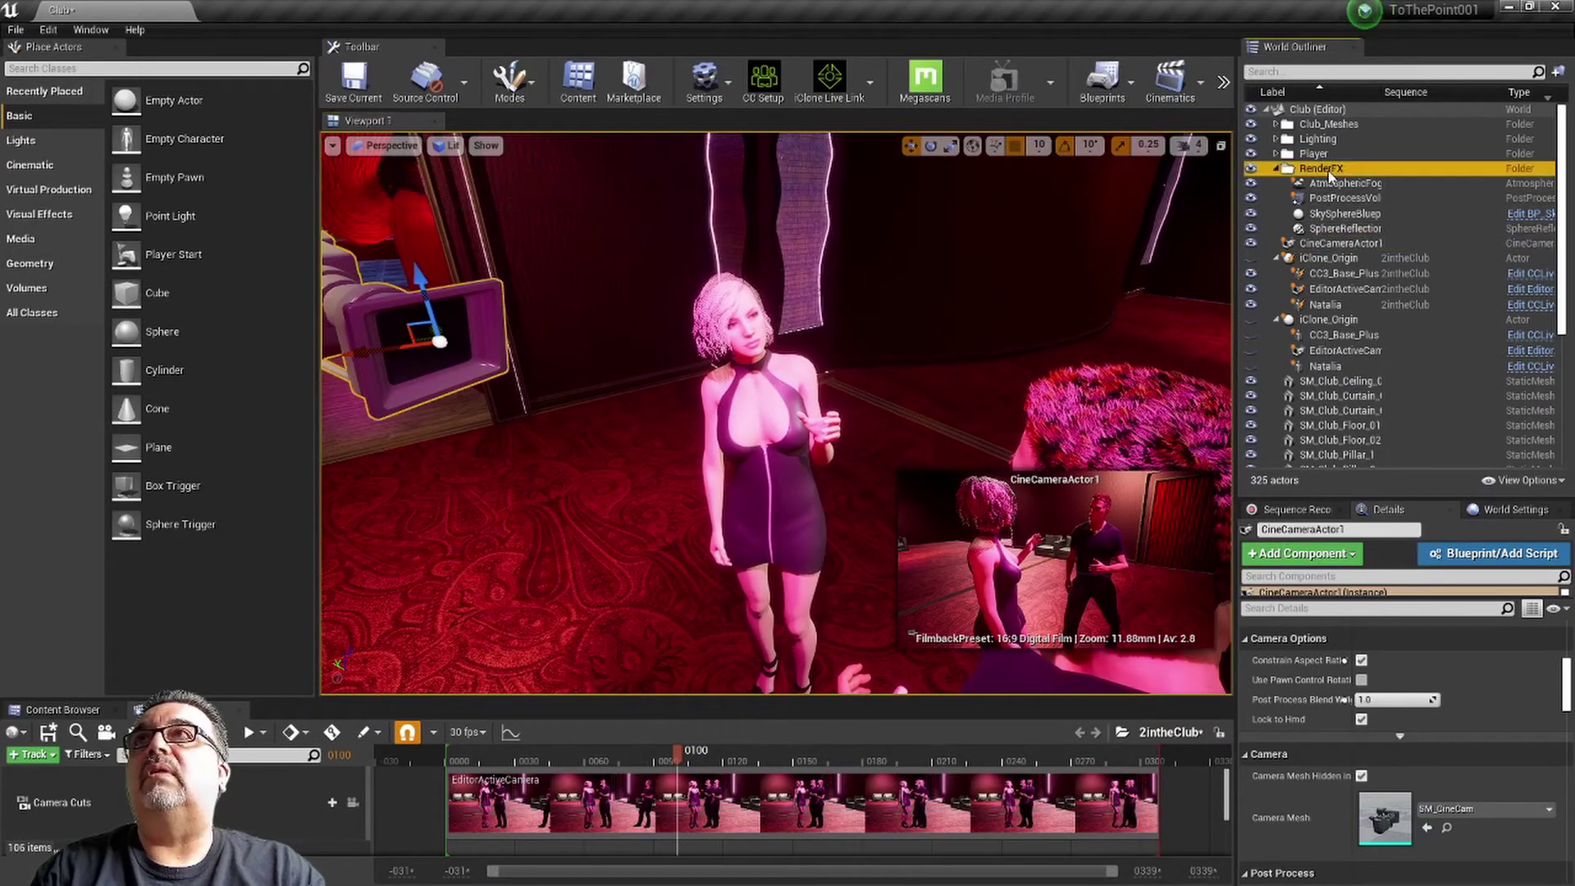
right_drag(776, 414, 776, 414)
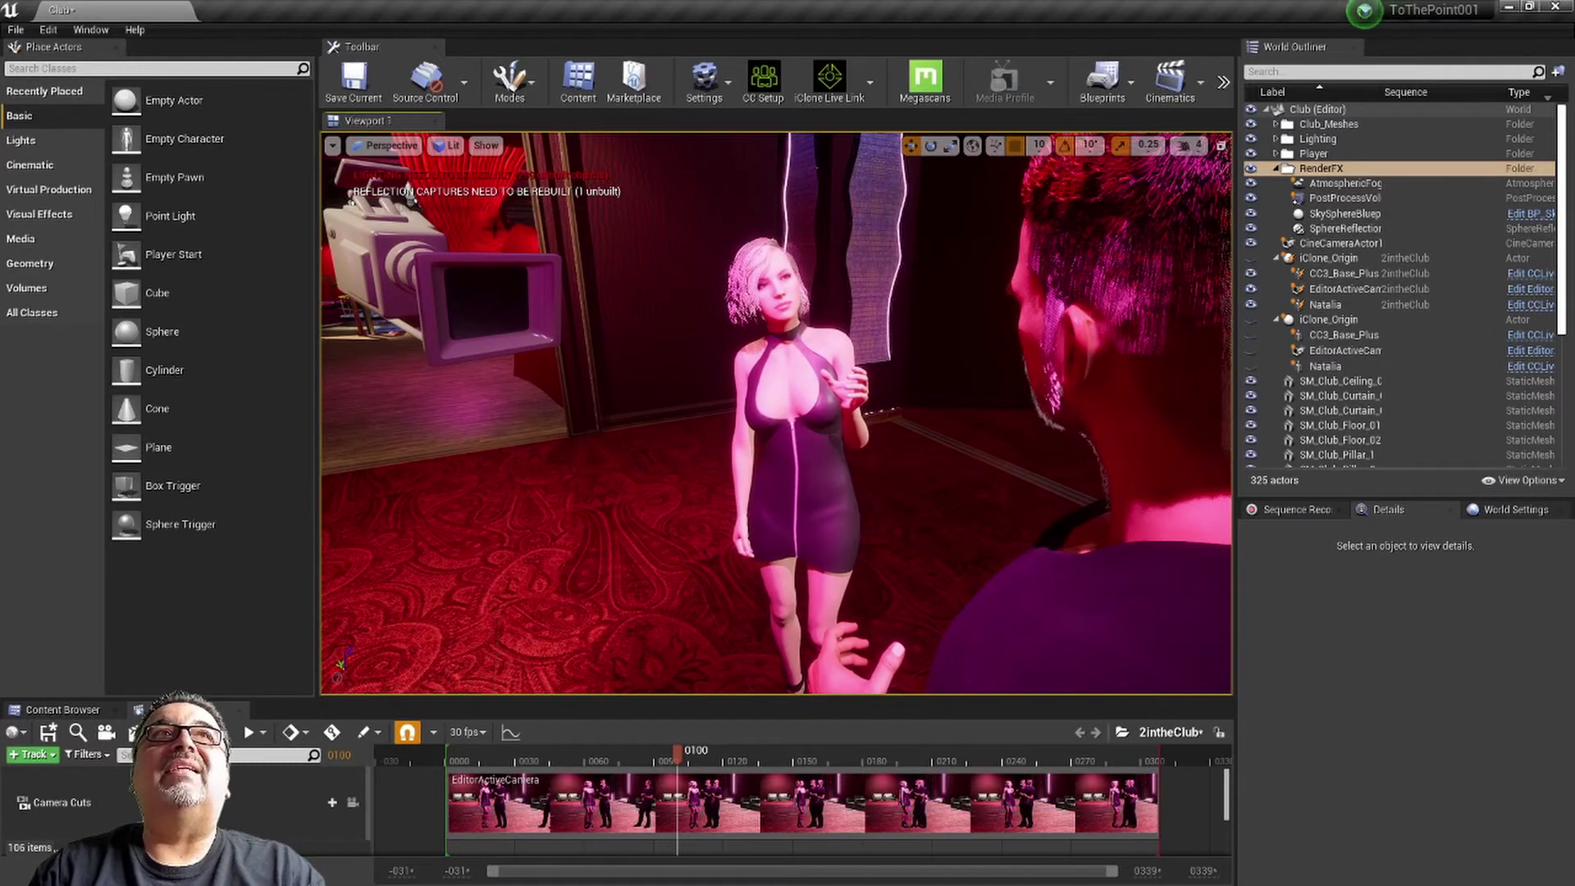
- Turn on Game View and move the playhead to frame 0132
click(333, 146)
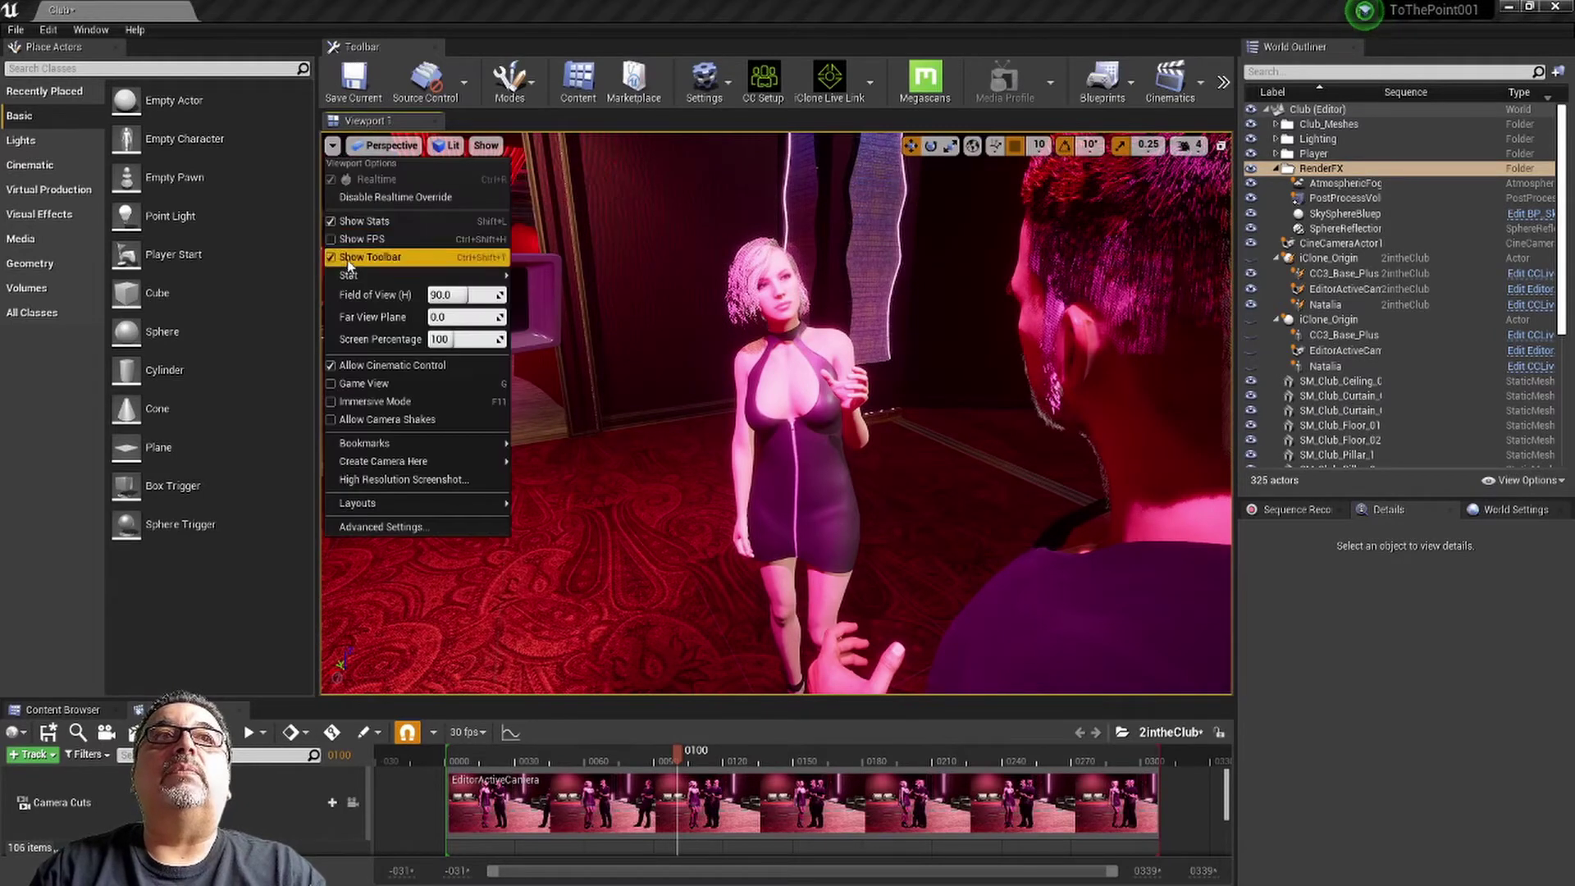
mouse_move(349, 276)
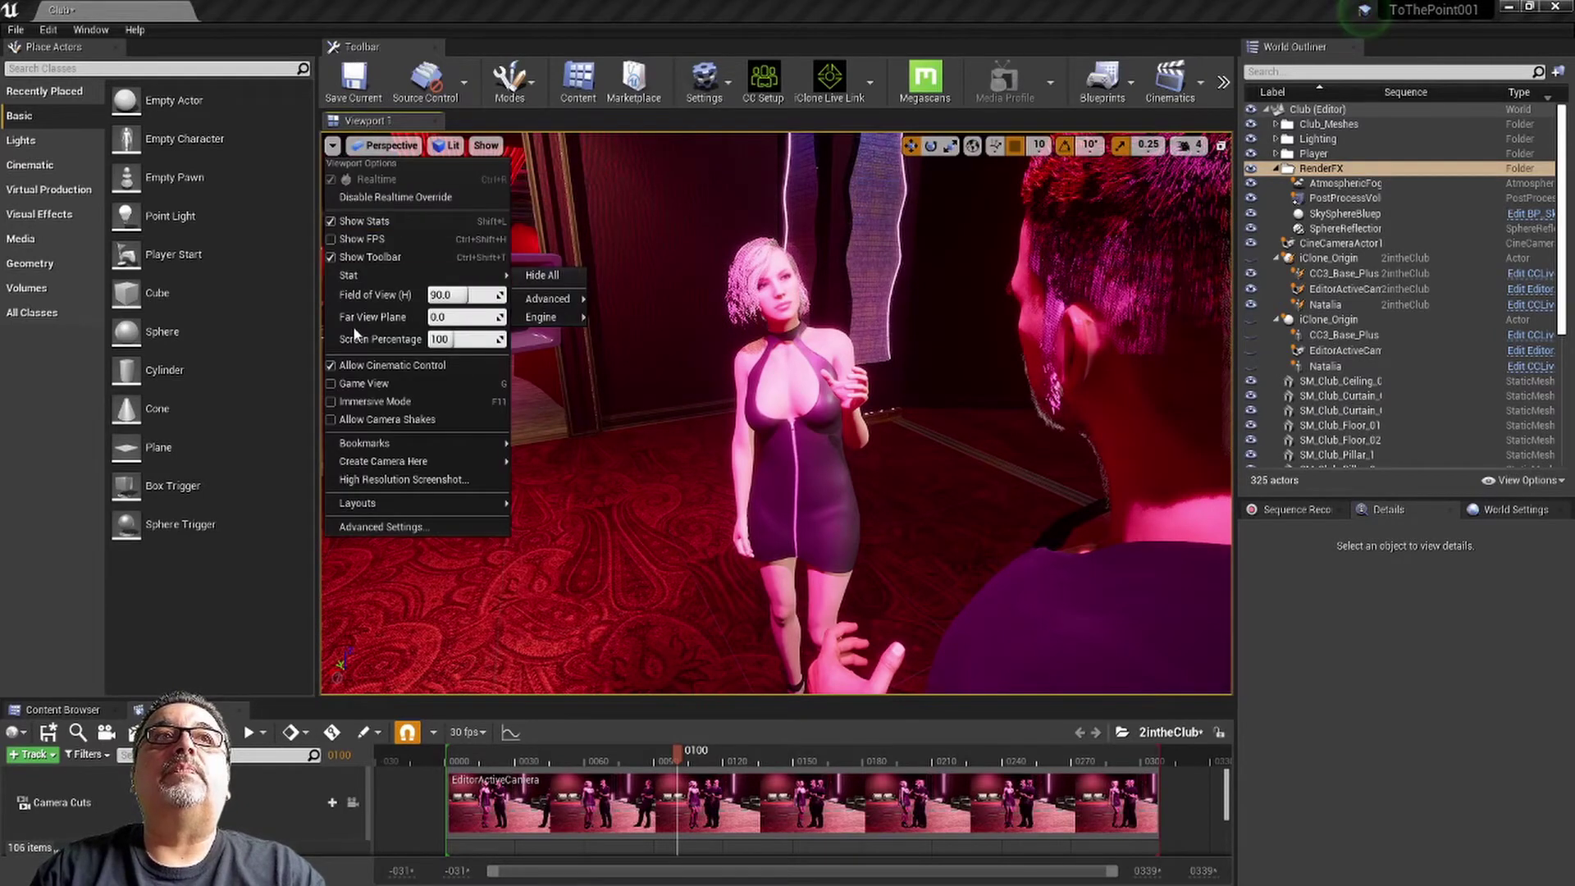
click(333, 386)
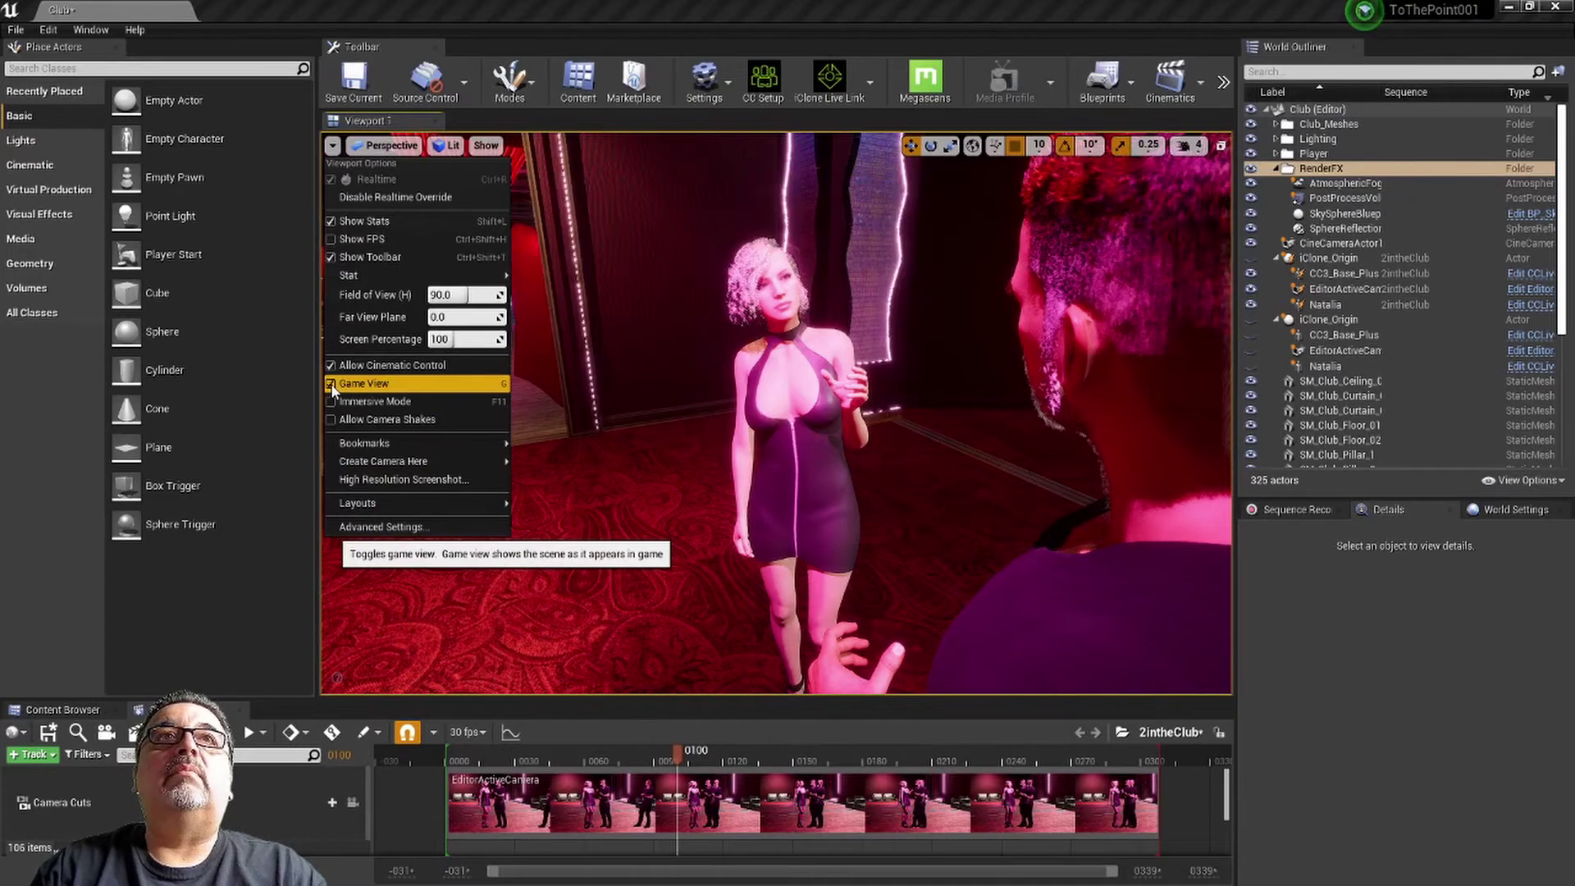
click(712, 43)
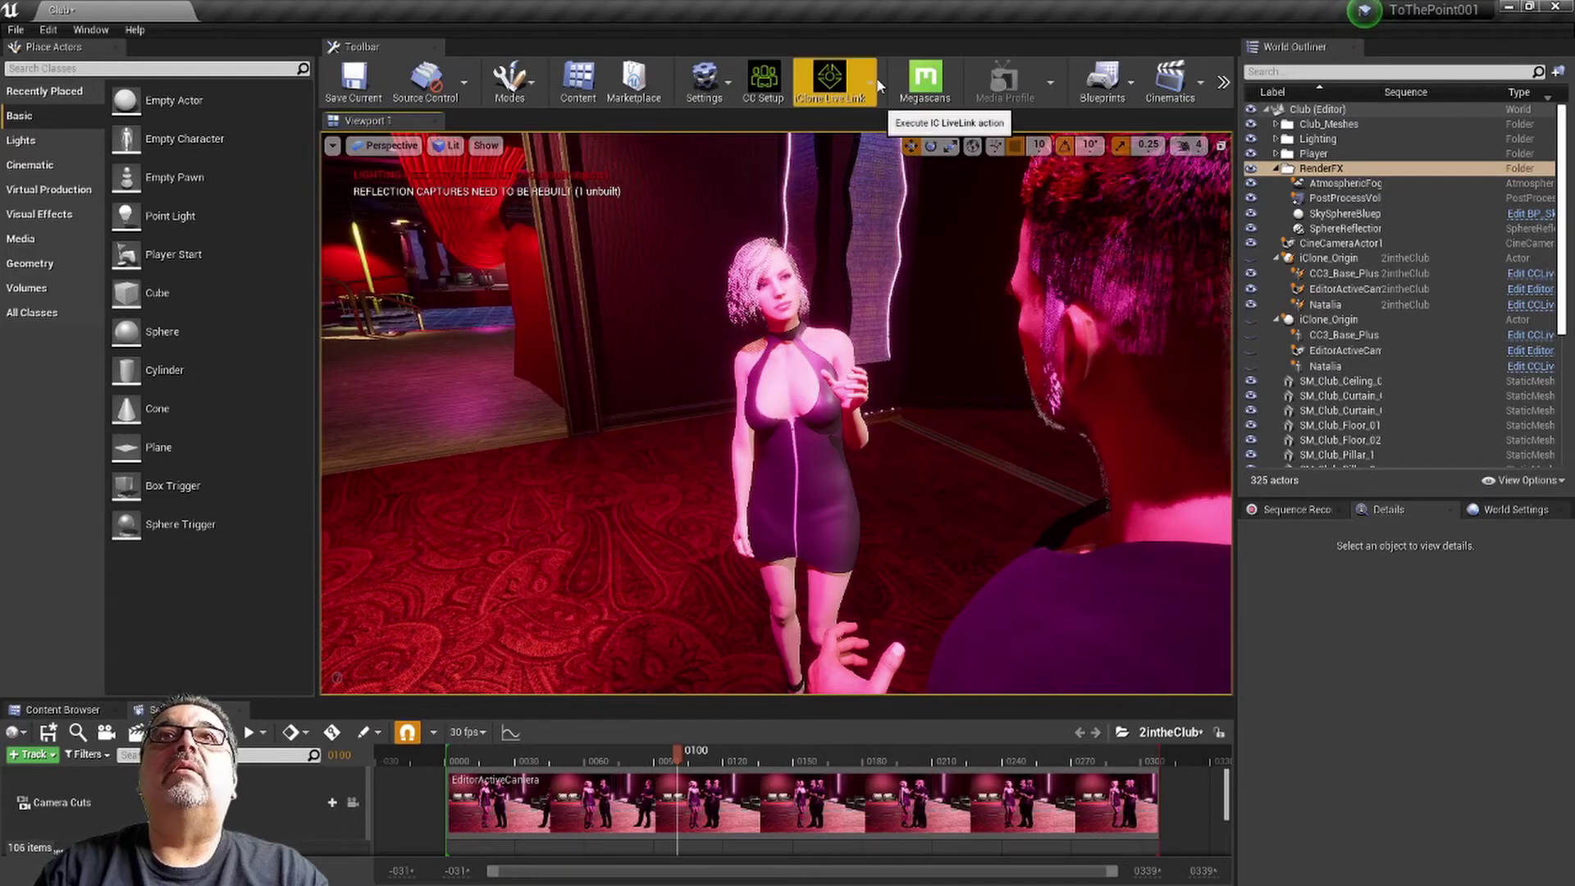
click(750, 753)
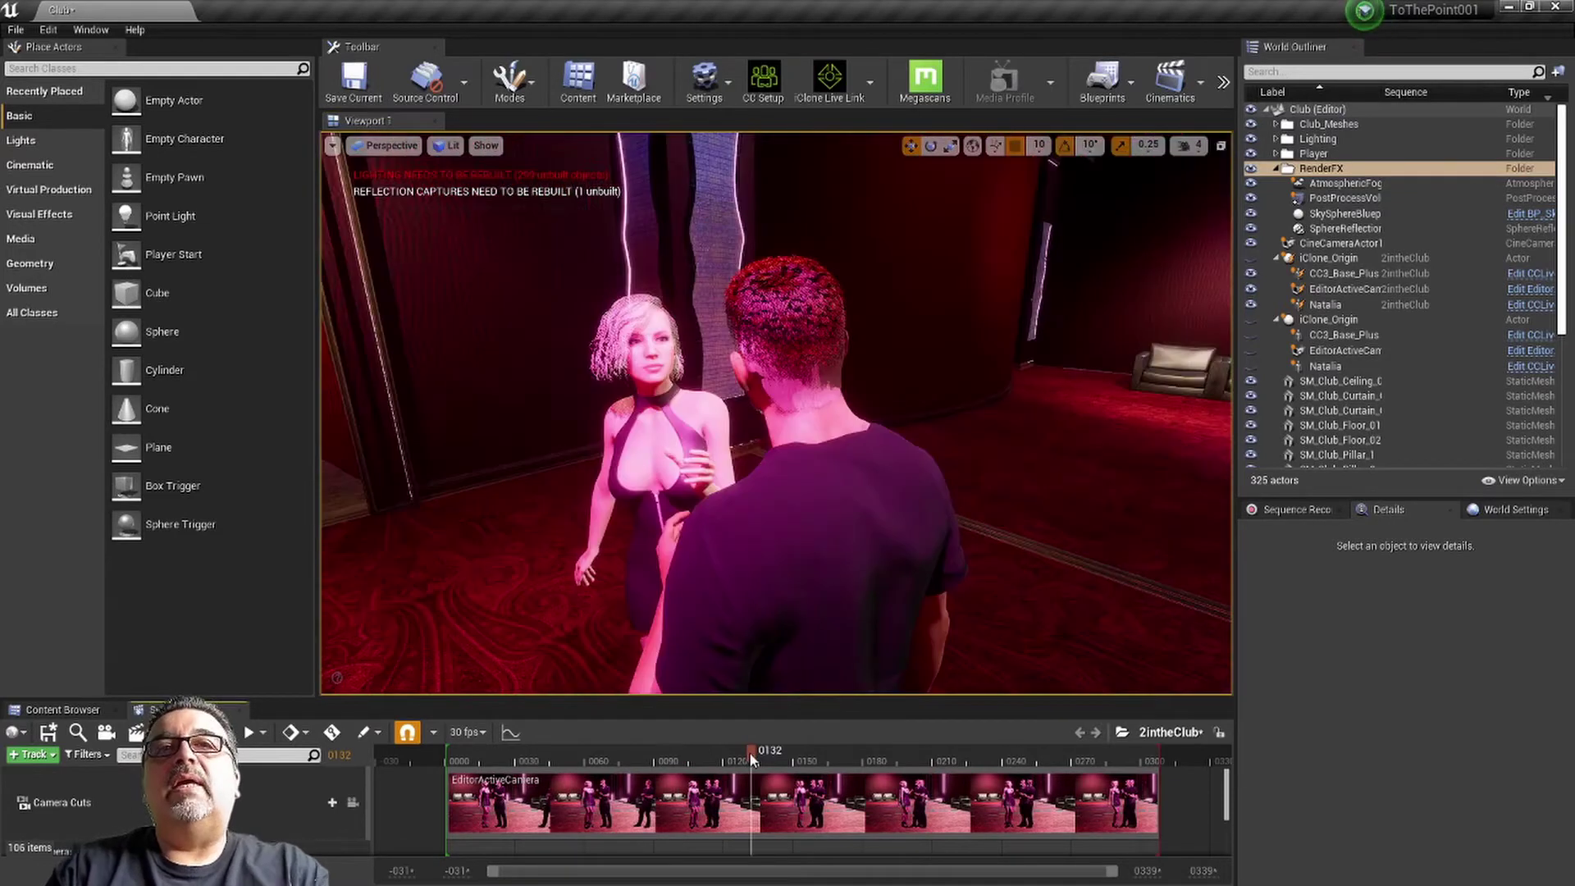
- Create a cine camera at this over-the-shoulder view named CineCameraActor2
click(332, 145)
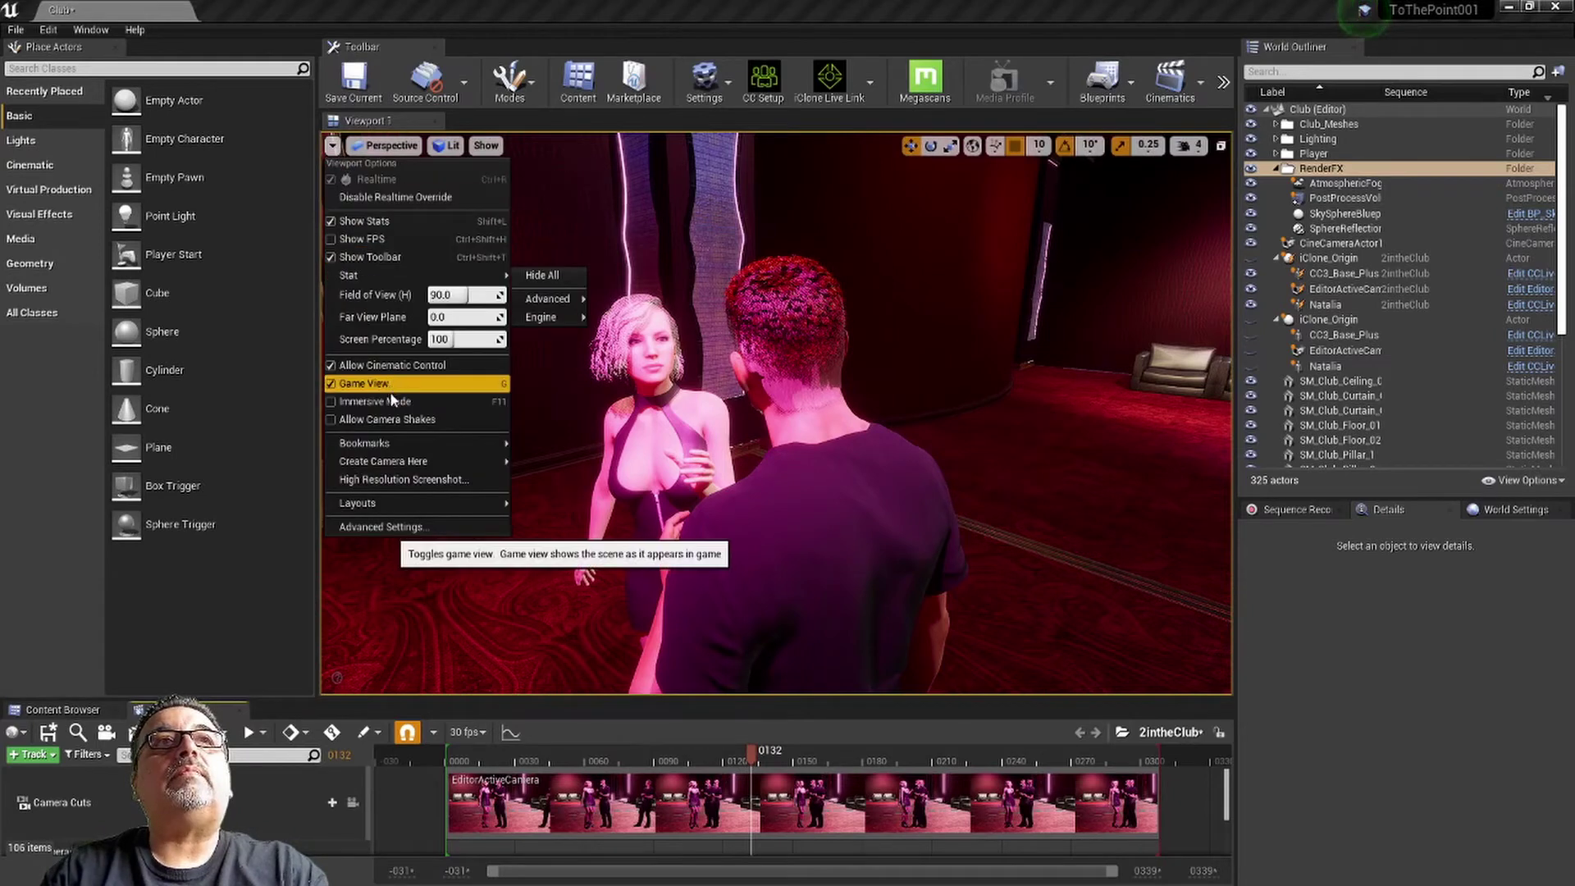
mouse_move(401, 465)
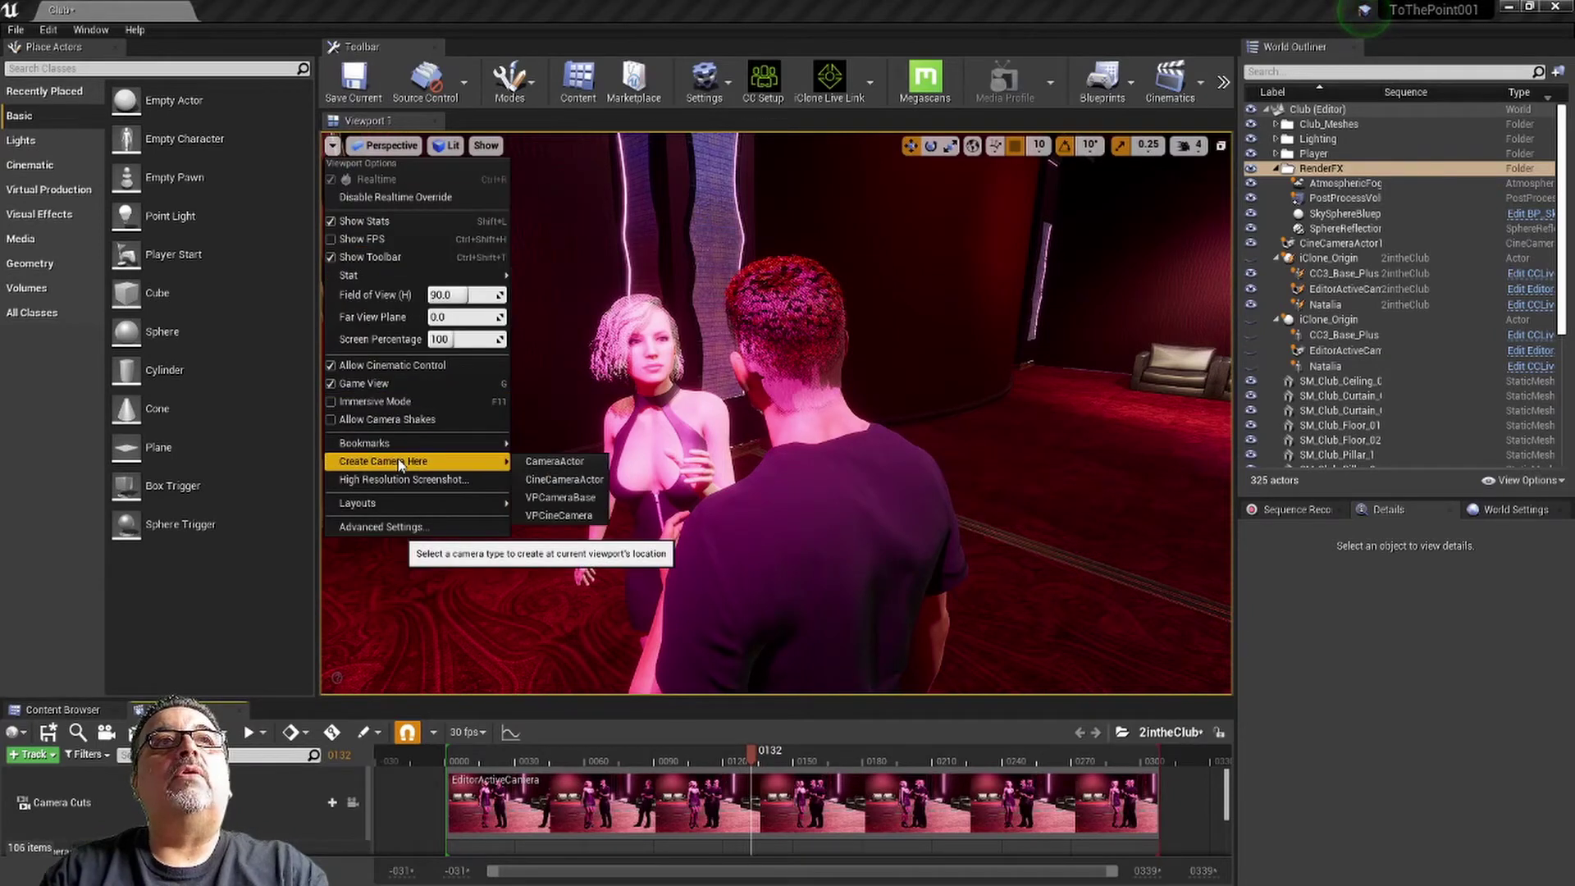
click(560, 484)
click(1369, 259)
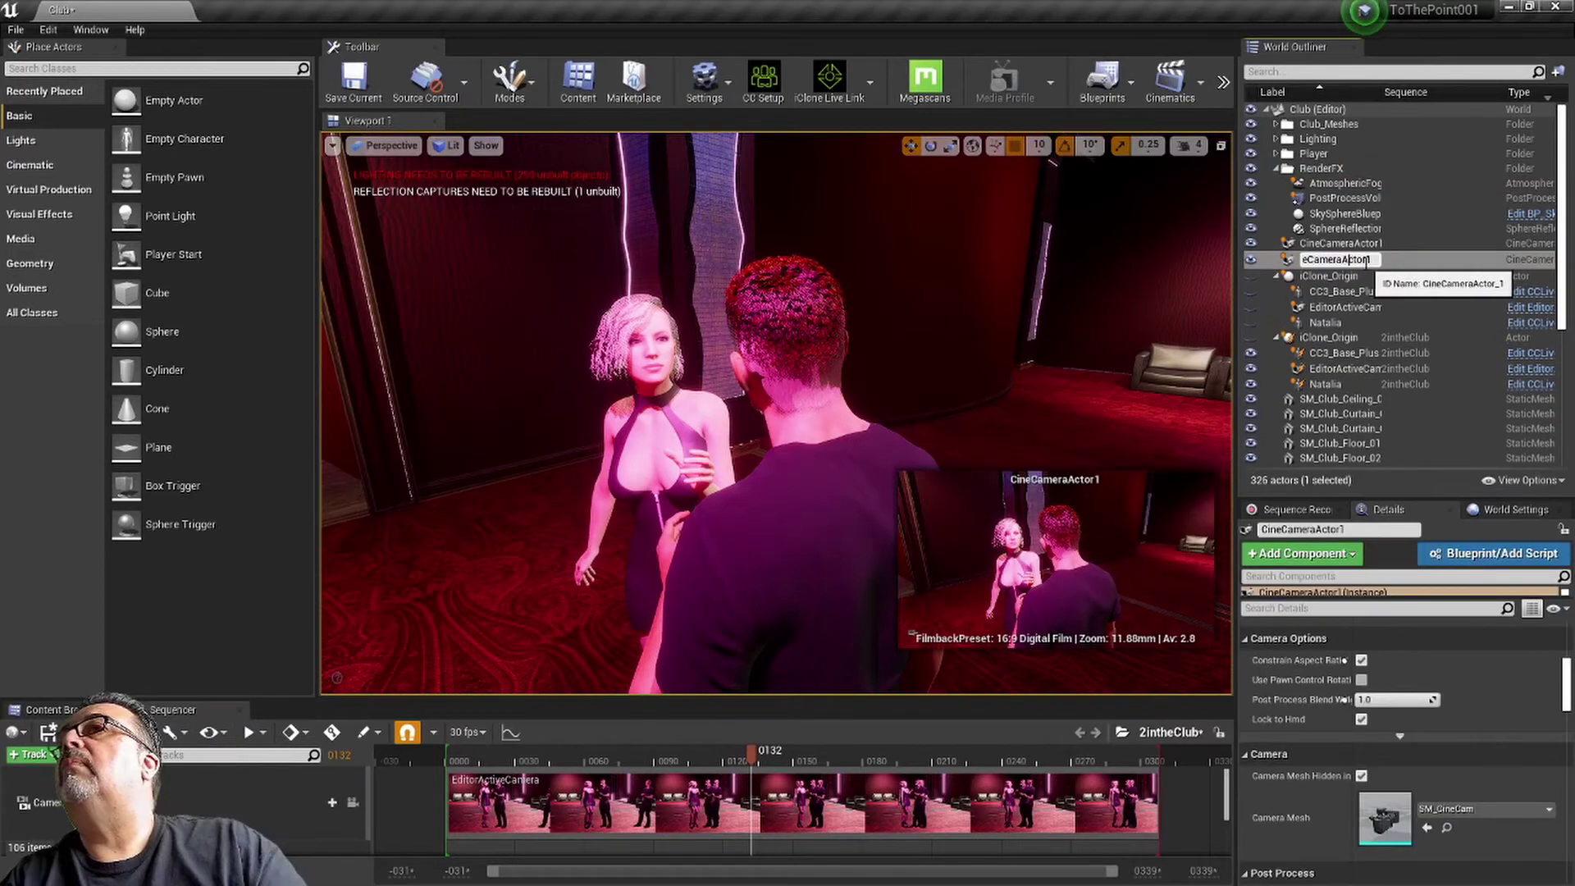
key(BackSpace)
text(2)
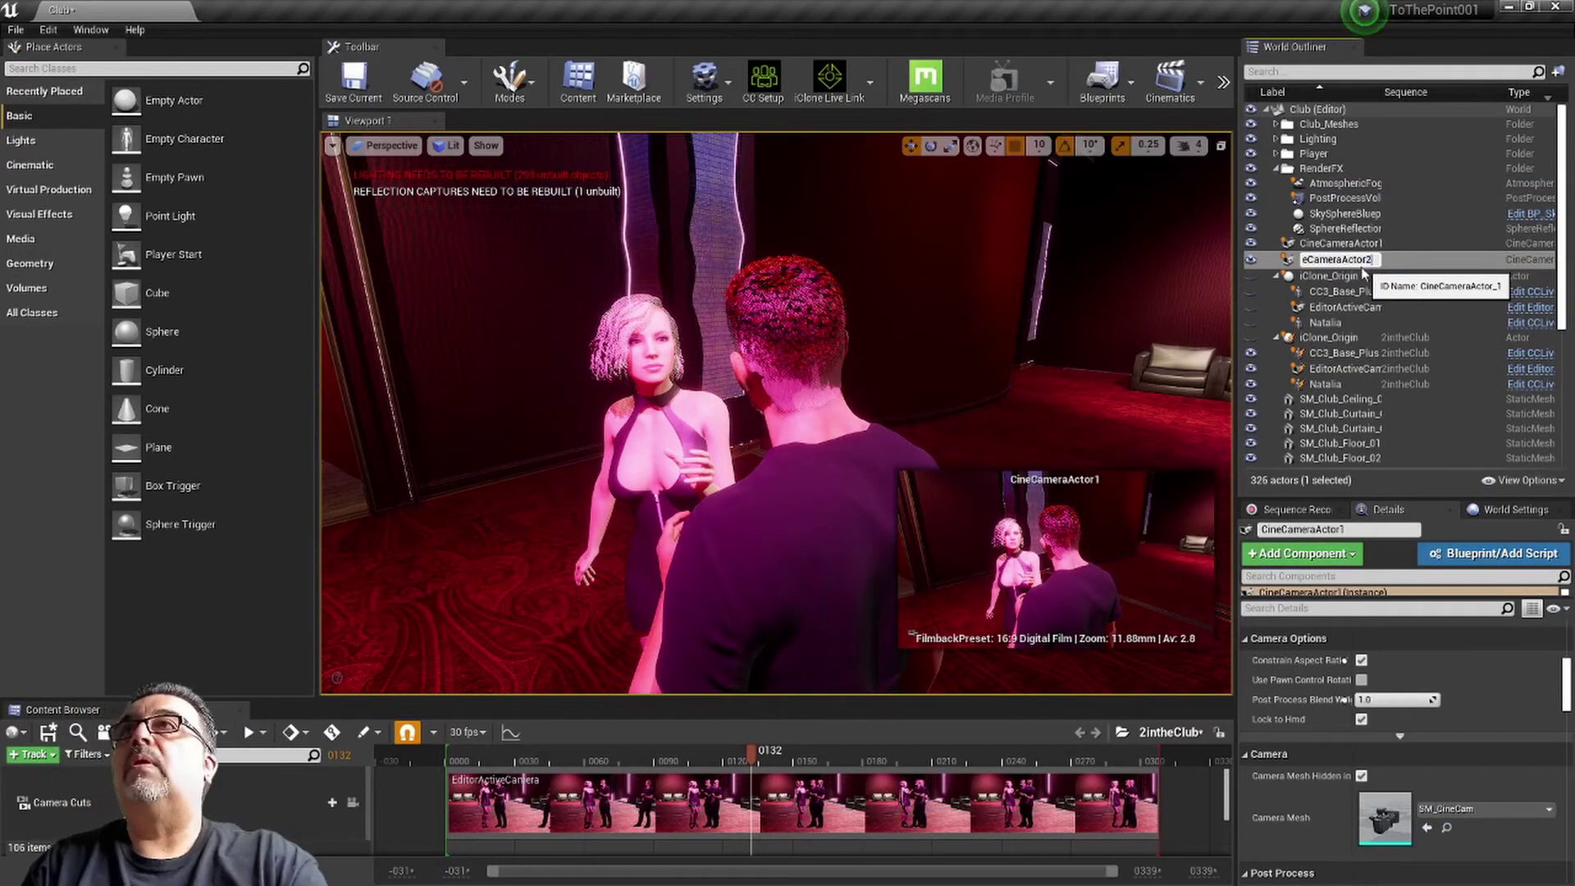
key(Return)
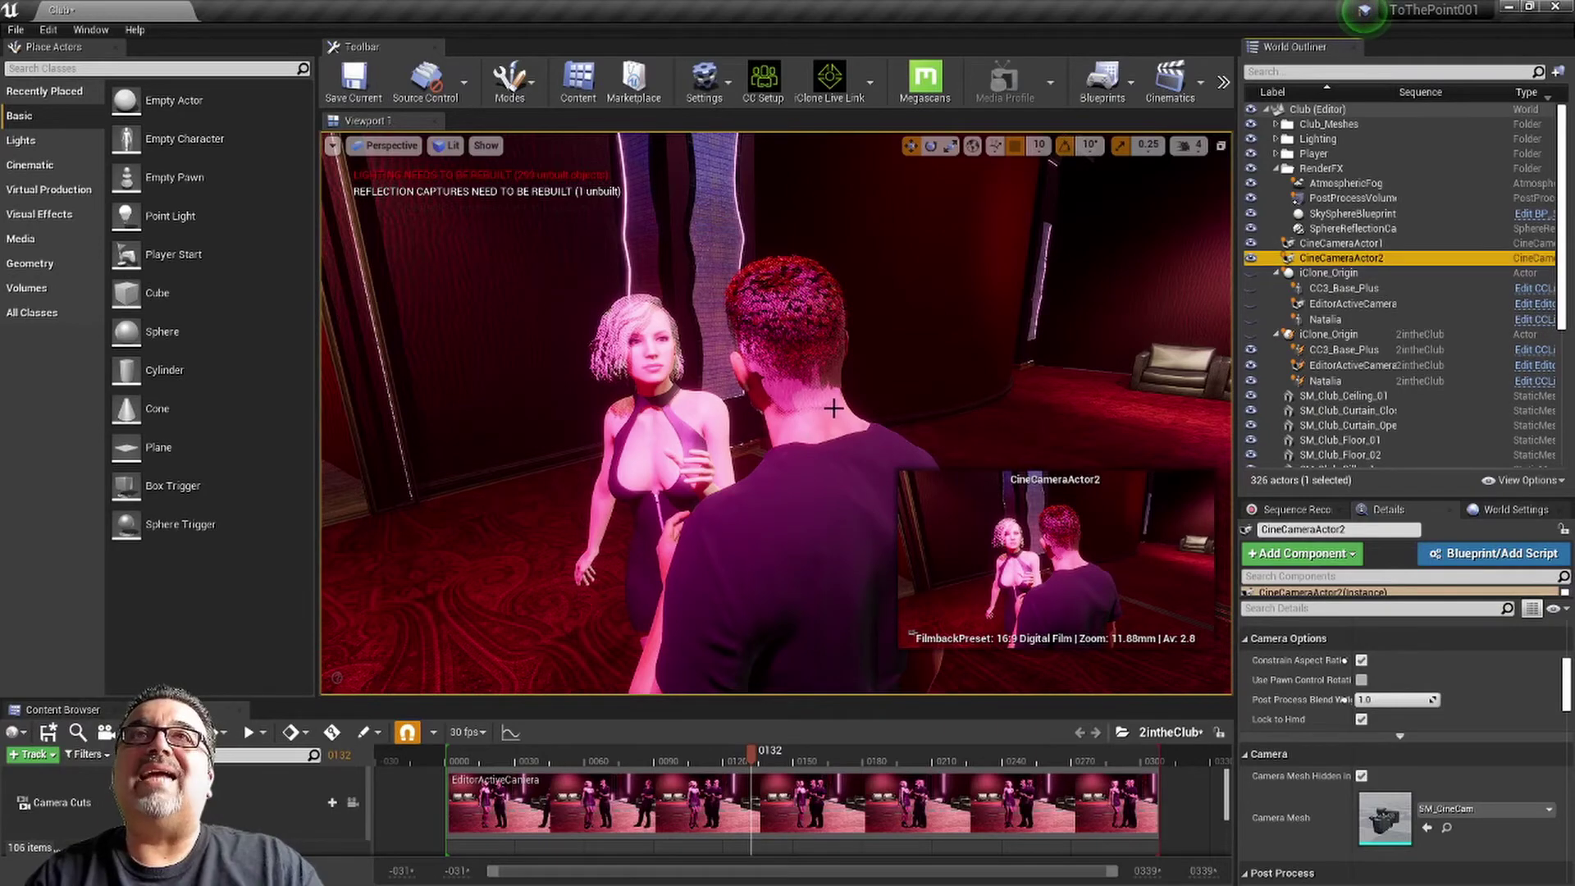
- Create a third cine camera at a wider room view and name it CineCameraActor3
click(1321, 169)
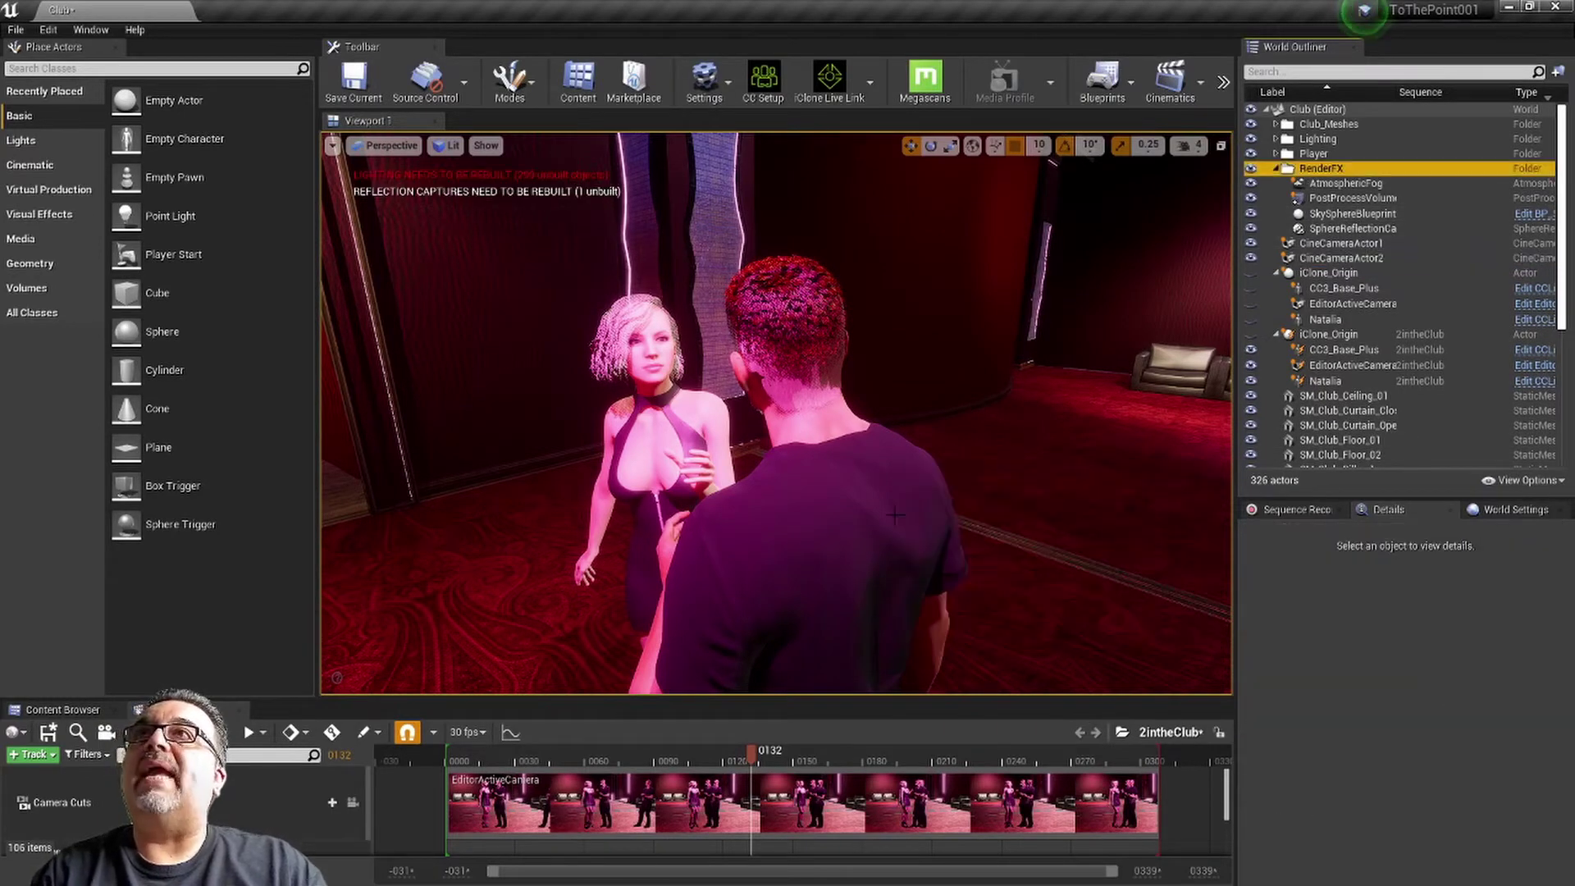
right_drag(815, 513, 815, 513)
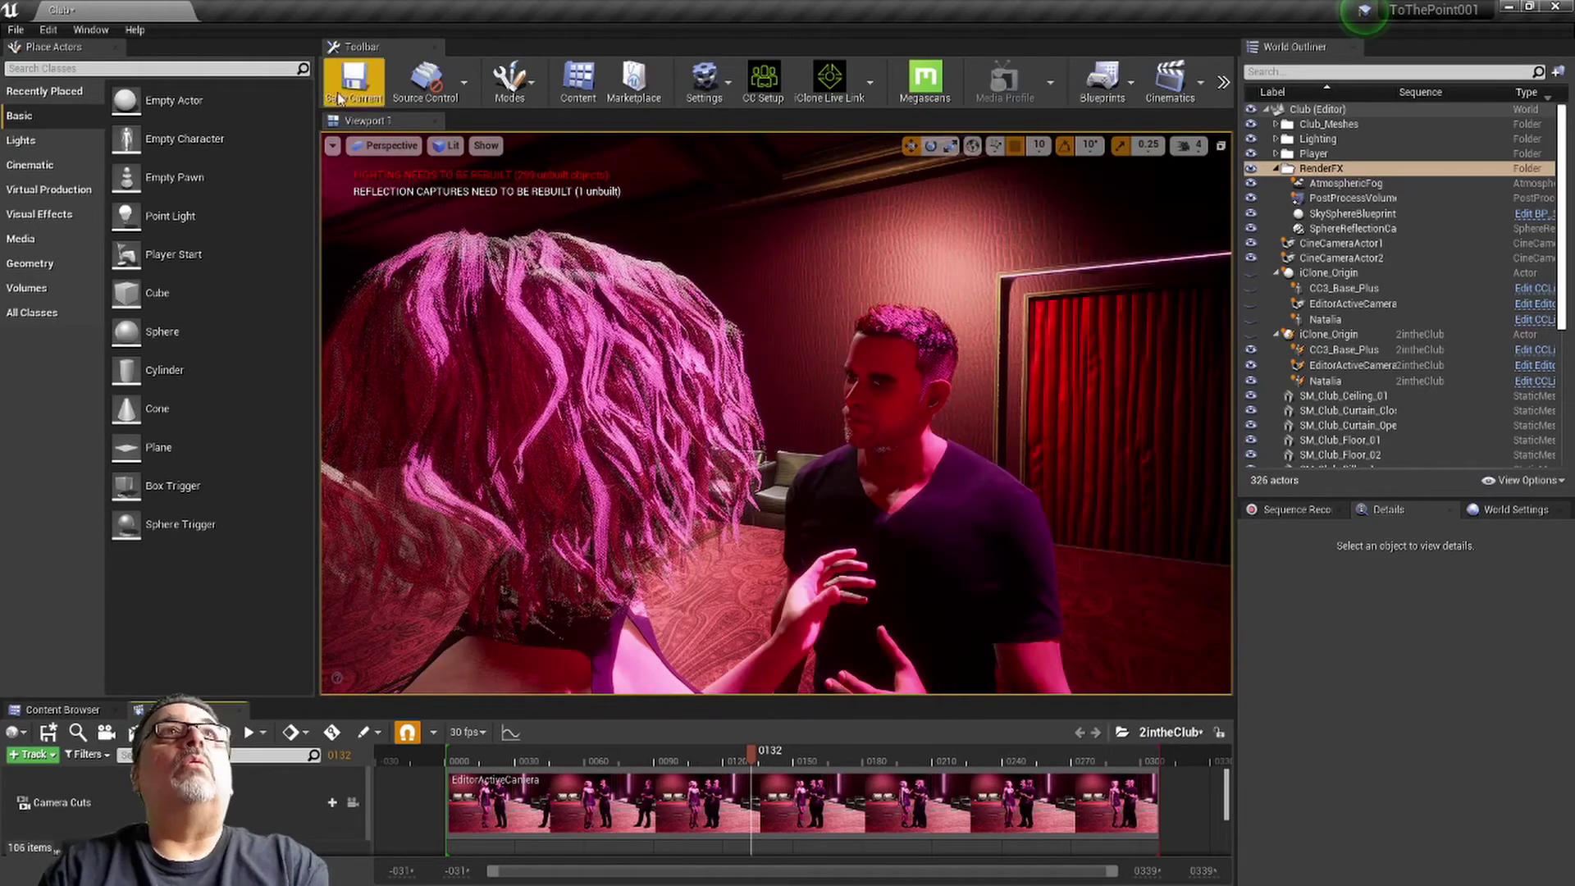
click(334, 147)
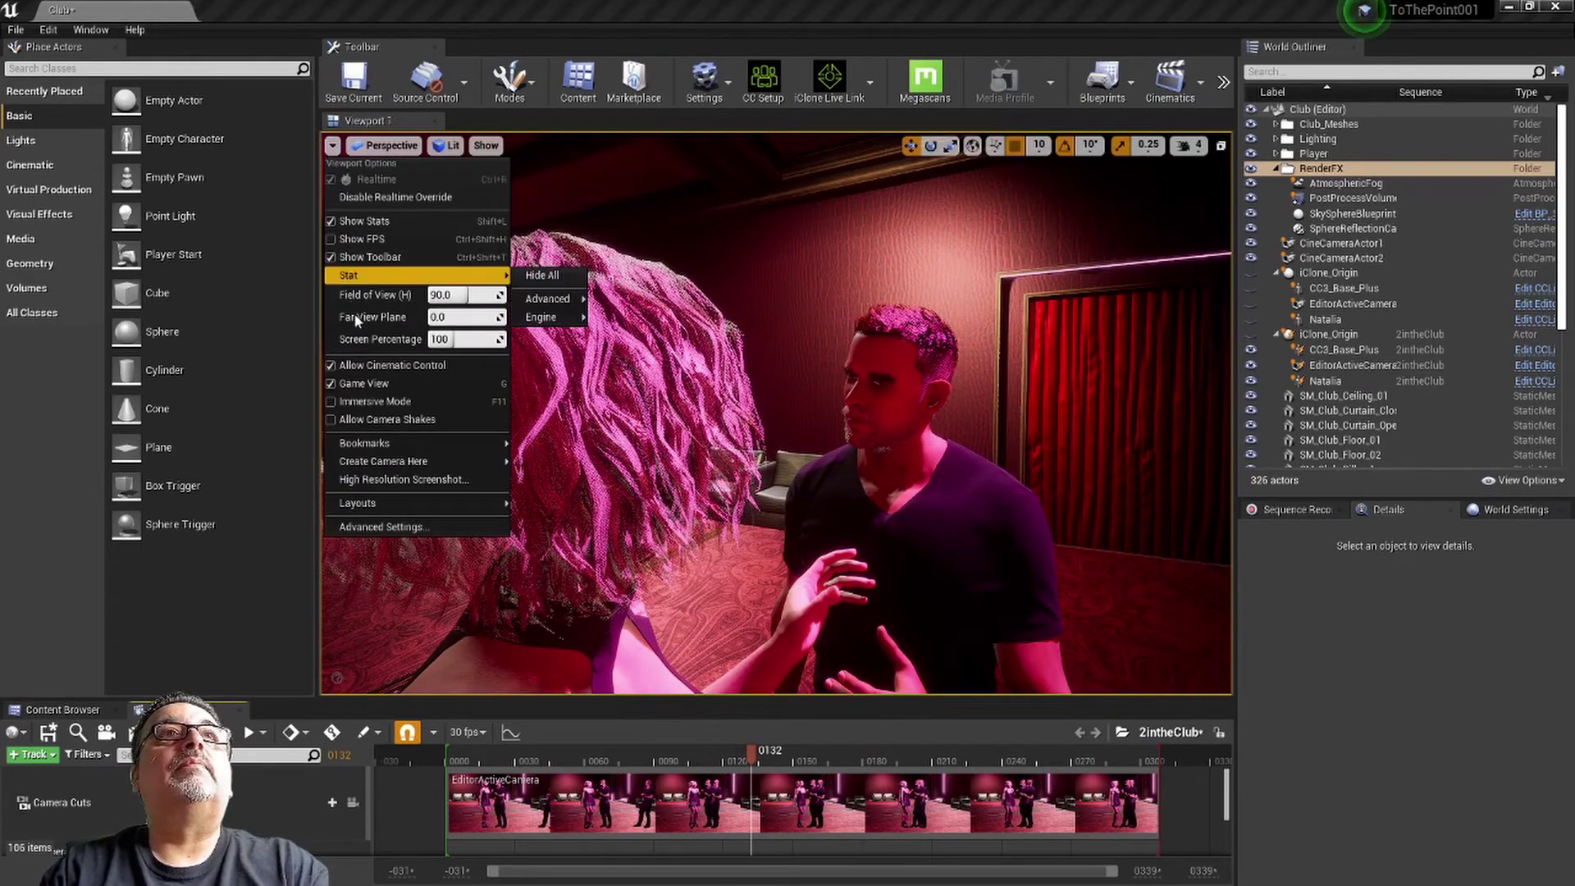
mouse_move(379, 461)
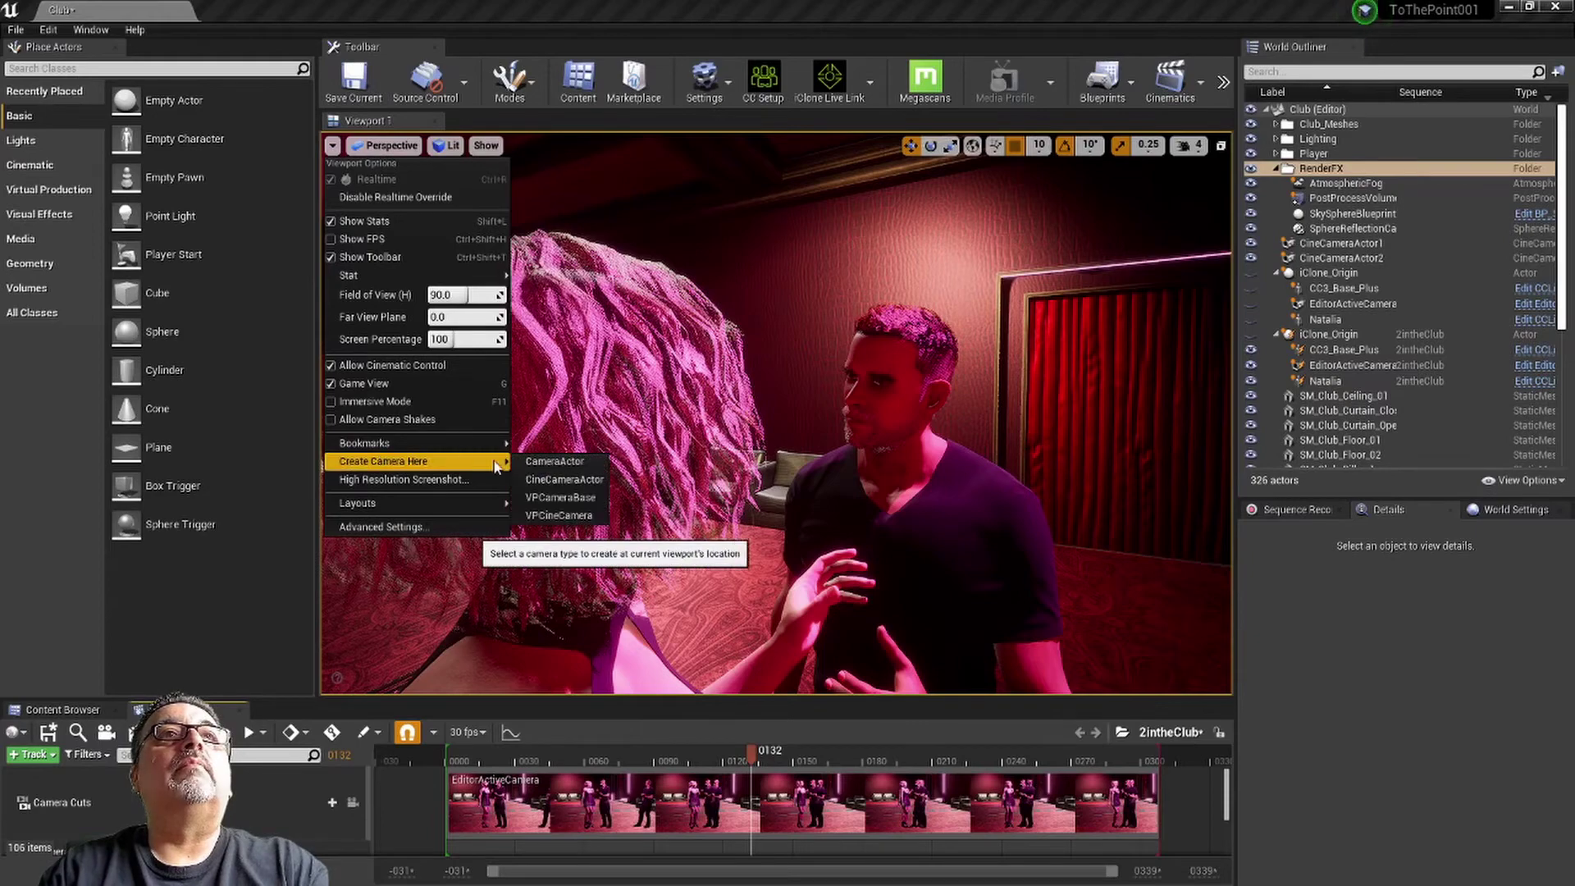
click(558, 462)
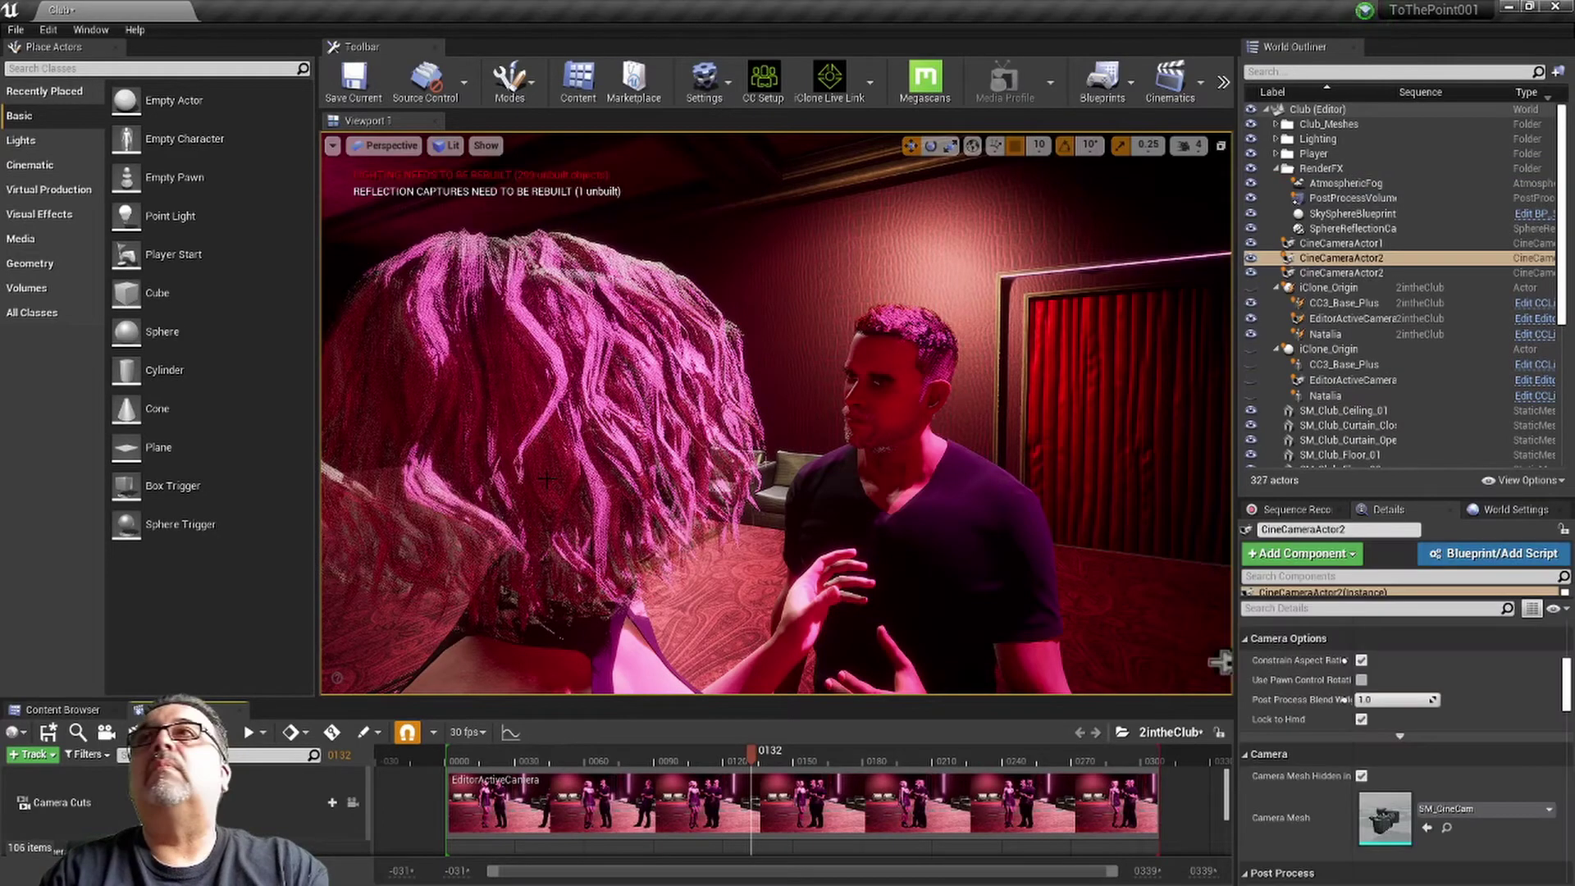
double_click(1381, 260)
text(3)
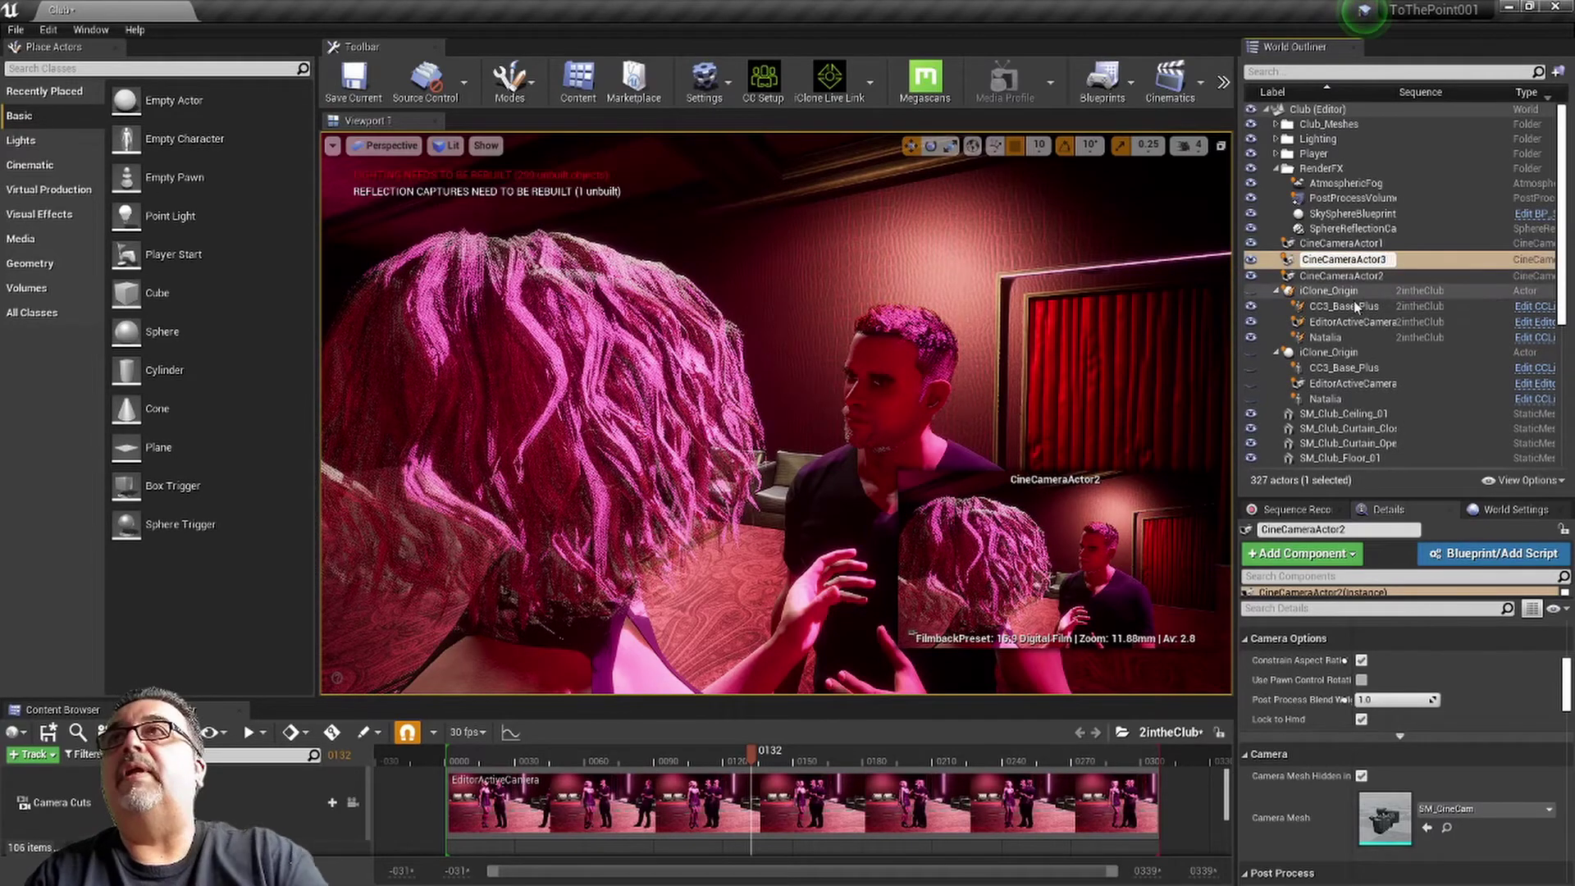
key(Return)
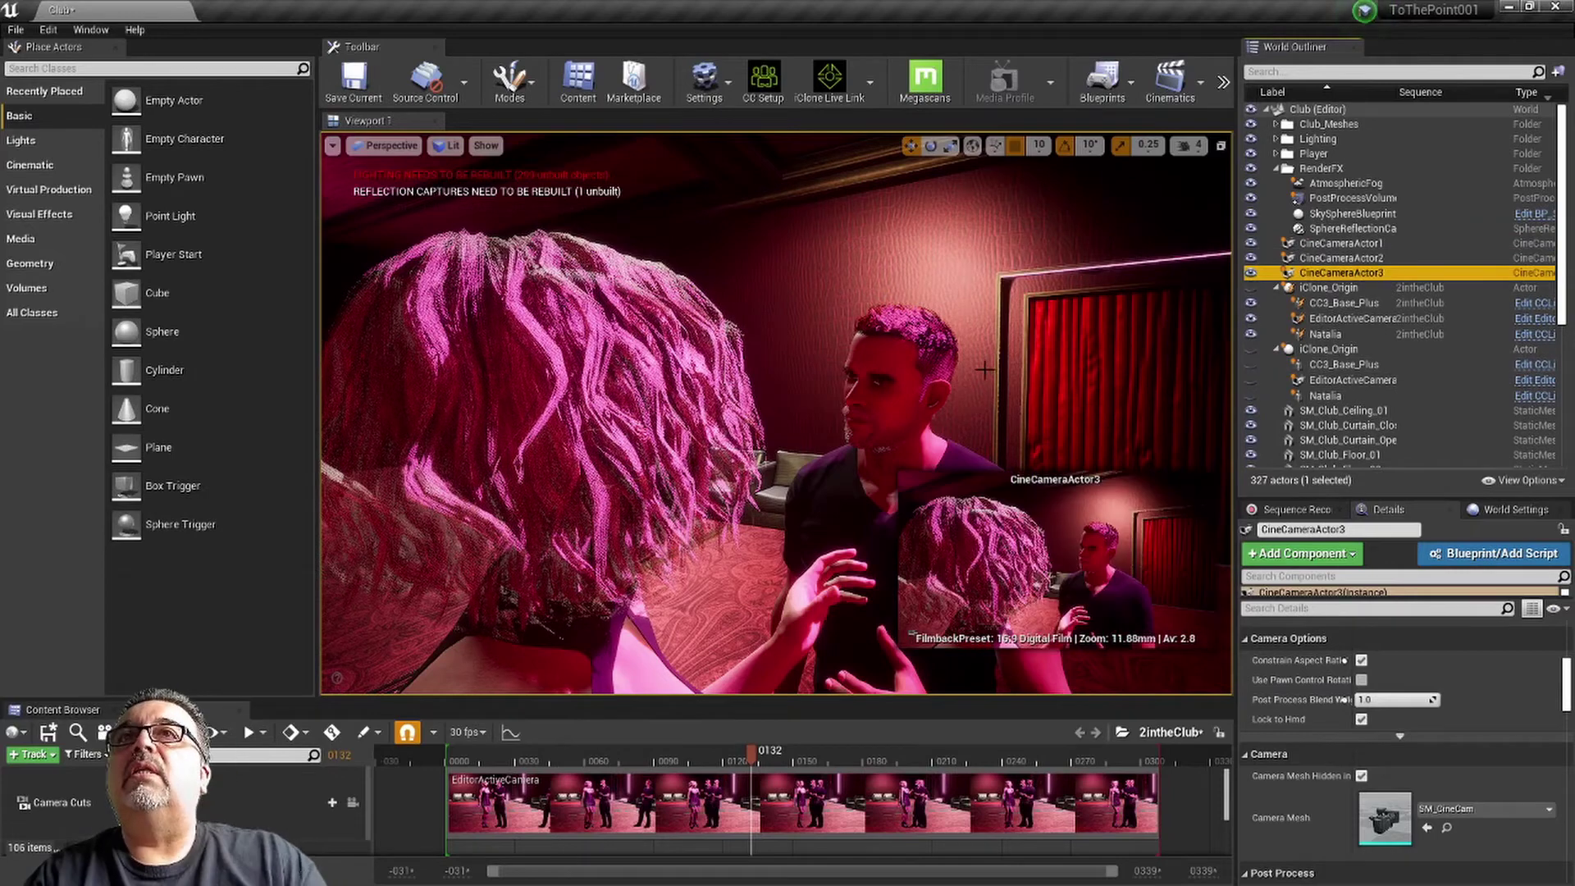
- Fly the view down above the two characters and play the sequence
right_drag(984, 370, 984, 370)
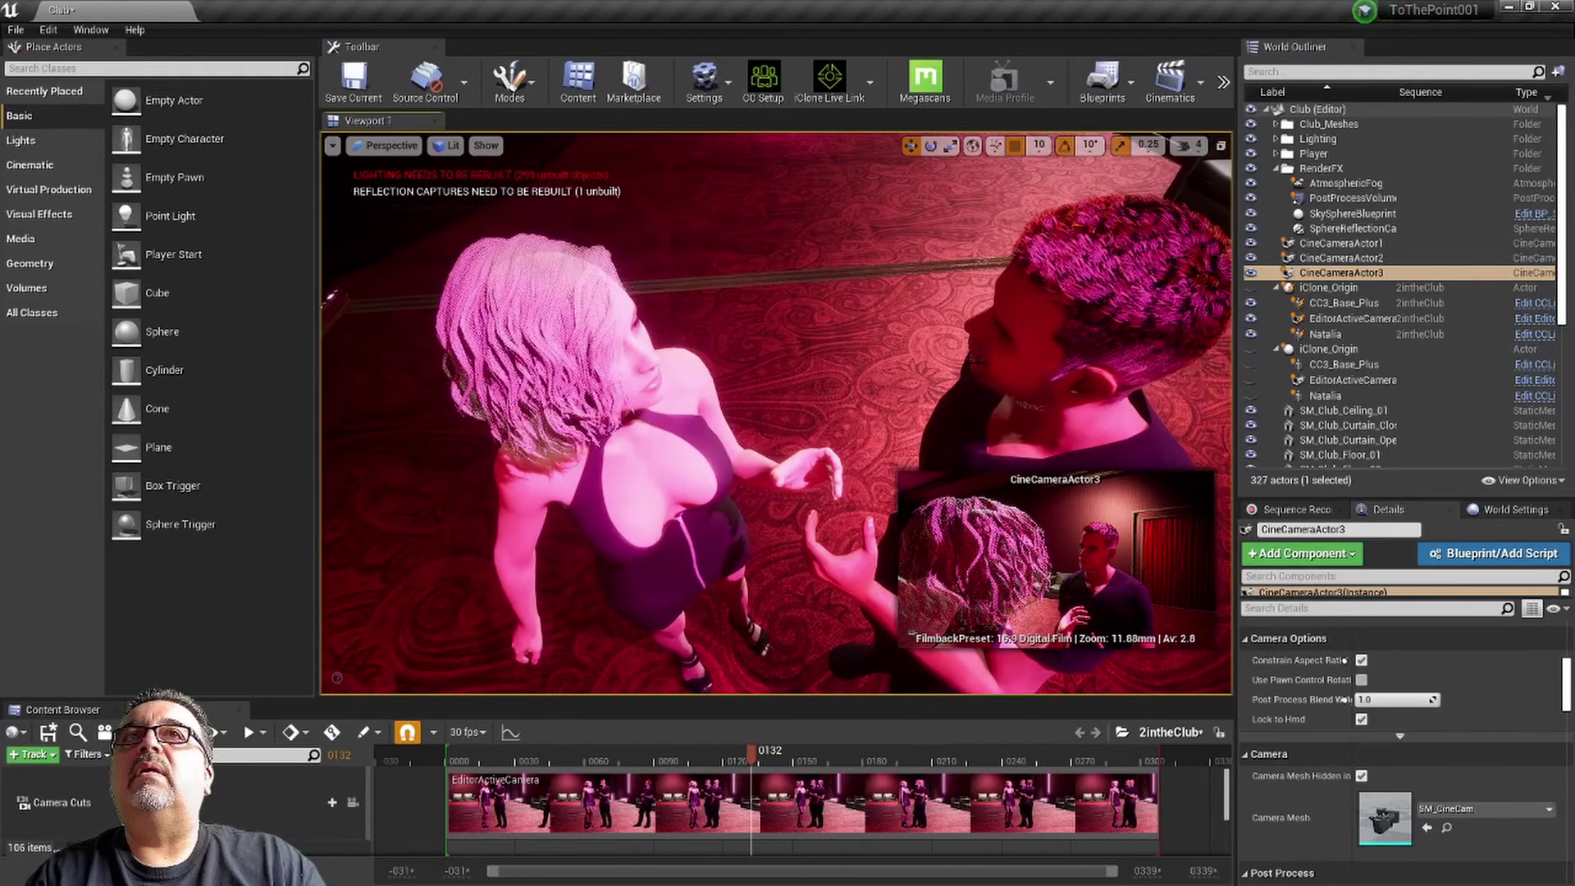
right_drag(1038, 370, 1039, 371)
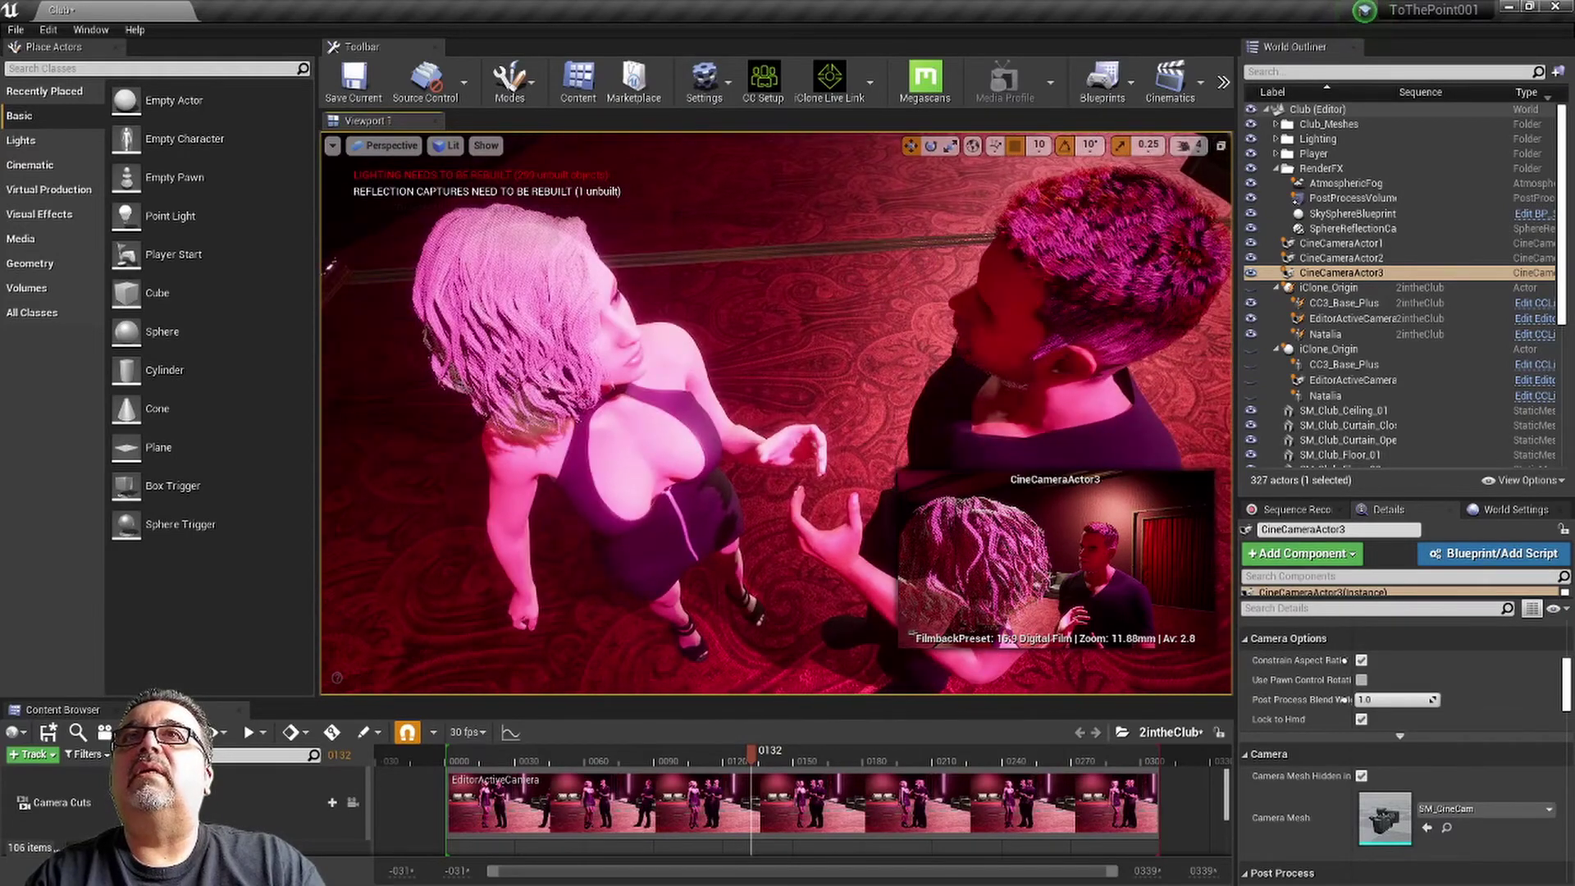
key(space)
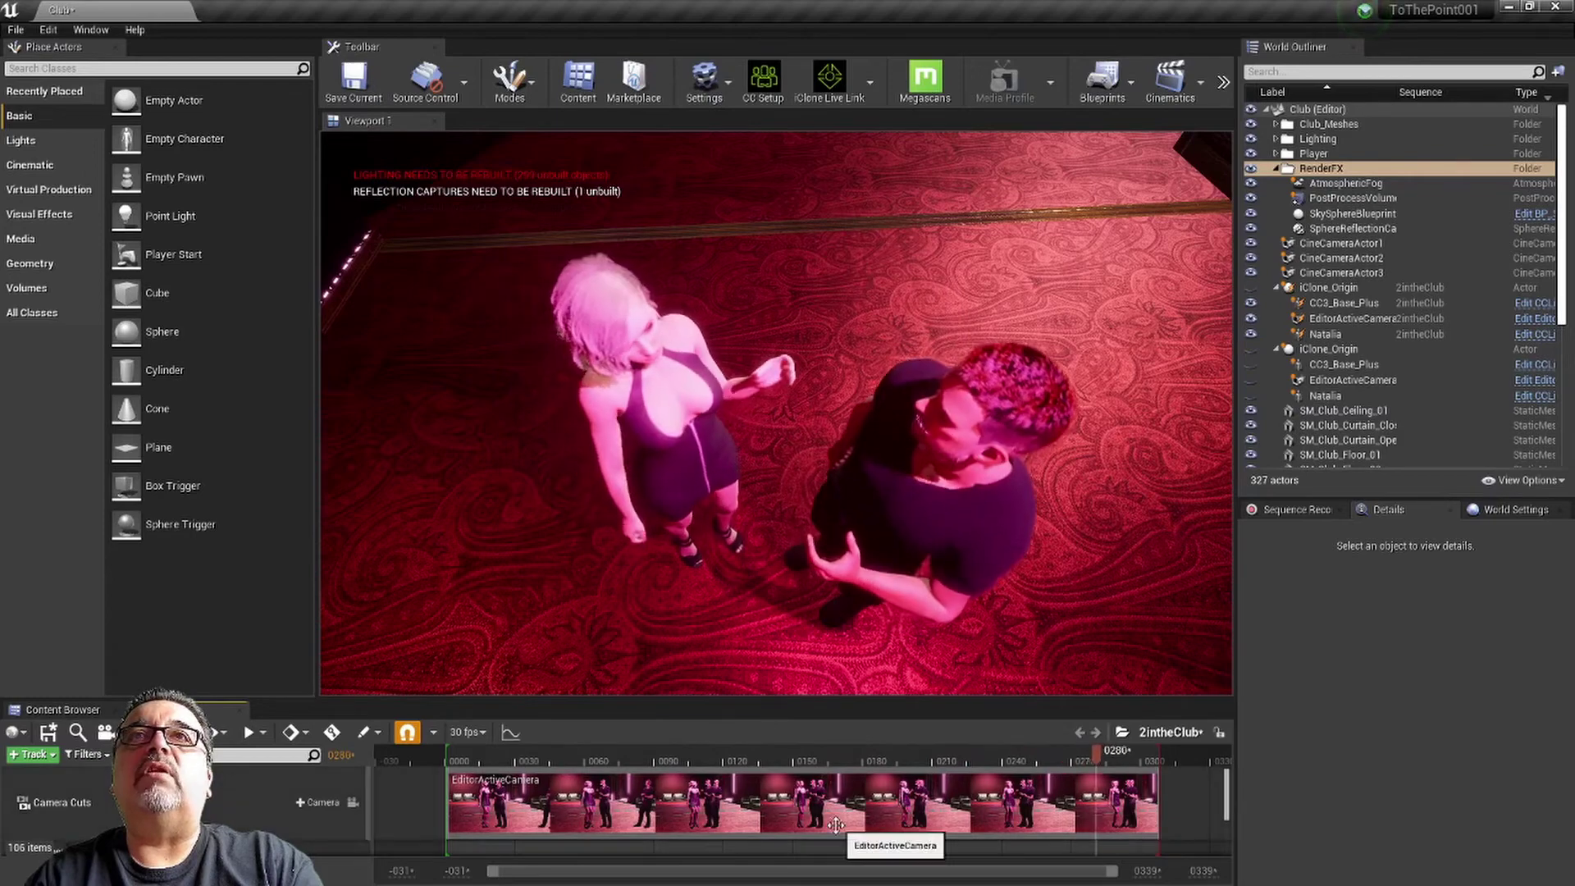
- Stop playback and return the playhead to the start of the sequence
key(space)
click(803, 756)
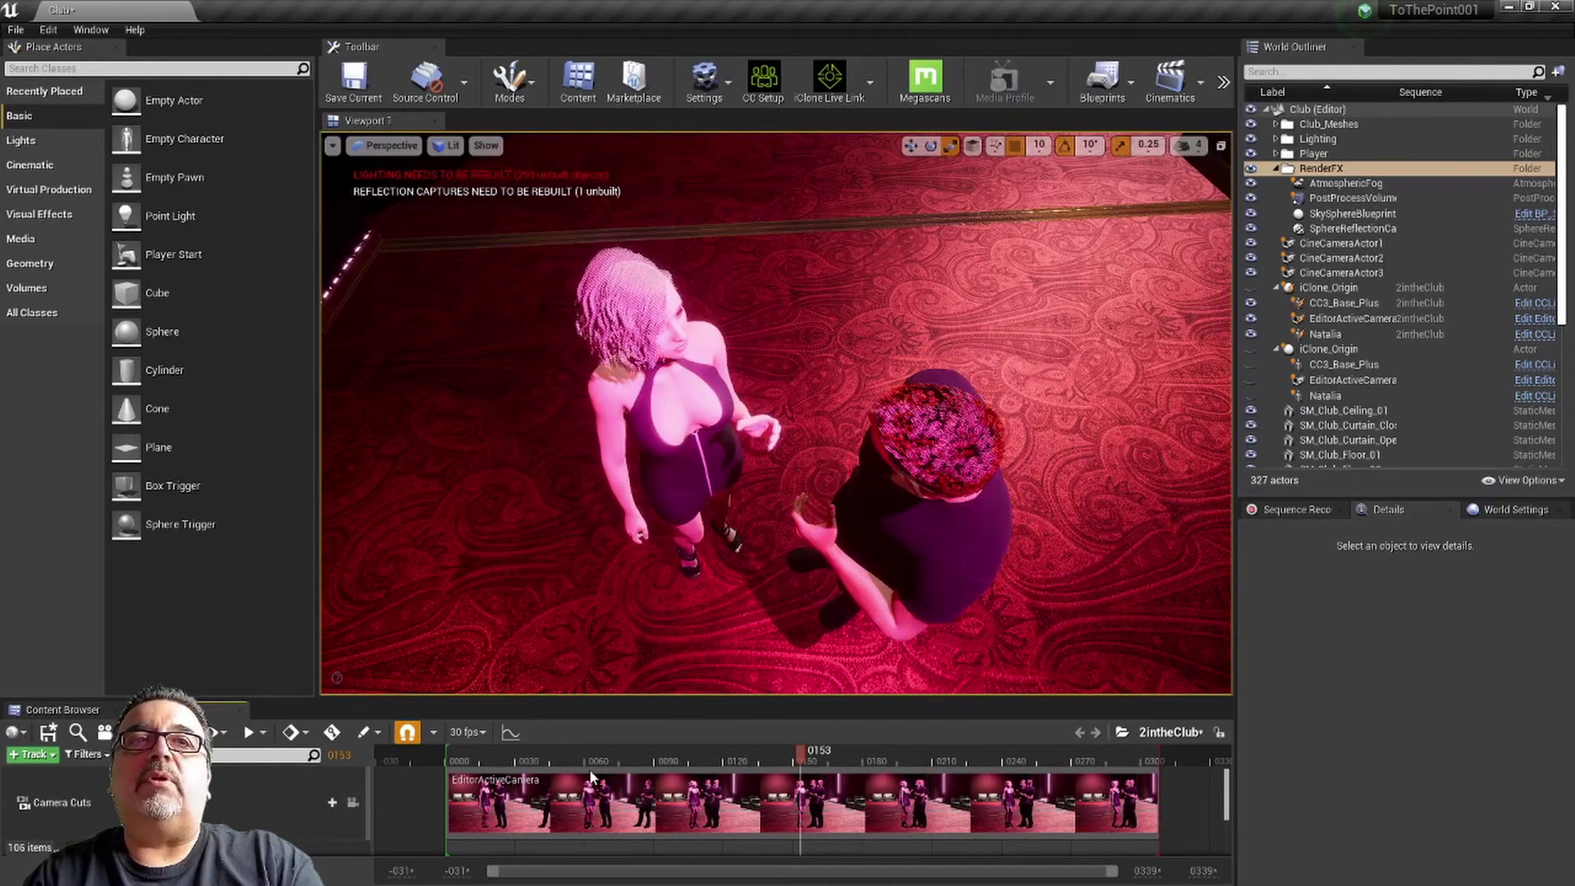
click(451, 760)
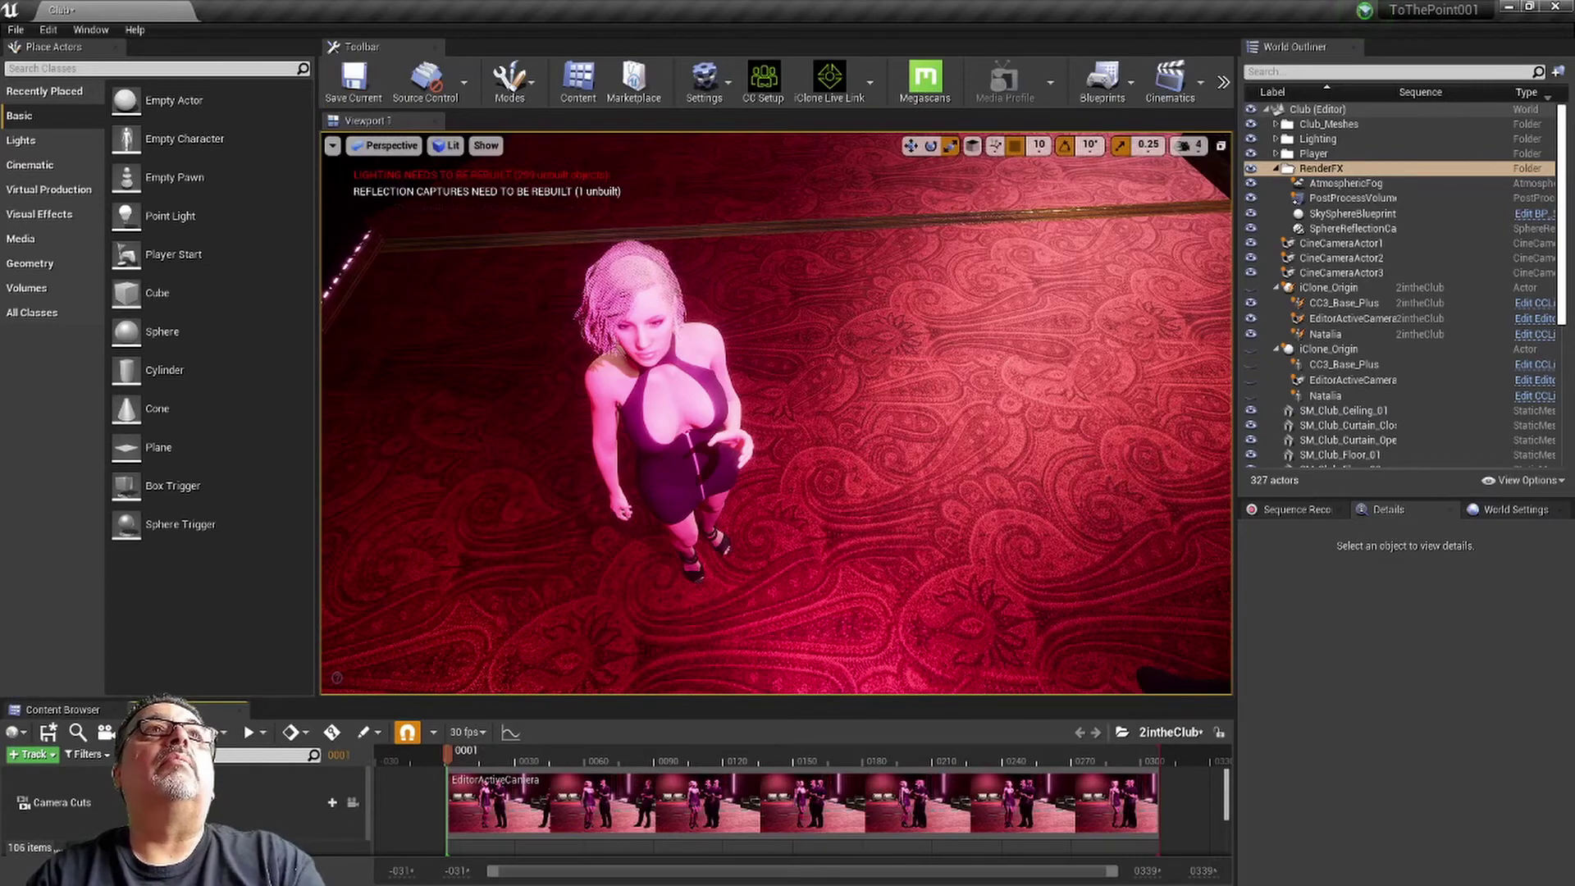
- Create a cine camera at the overhead view of Natalia named CineCameraActor4
click(332, 146)
mouse_move(392, 463)
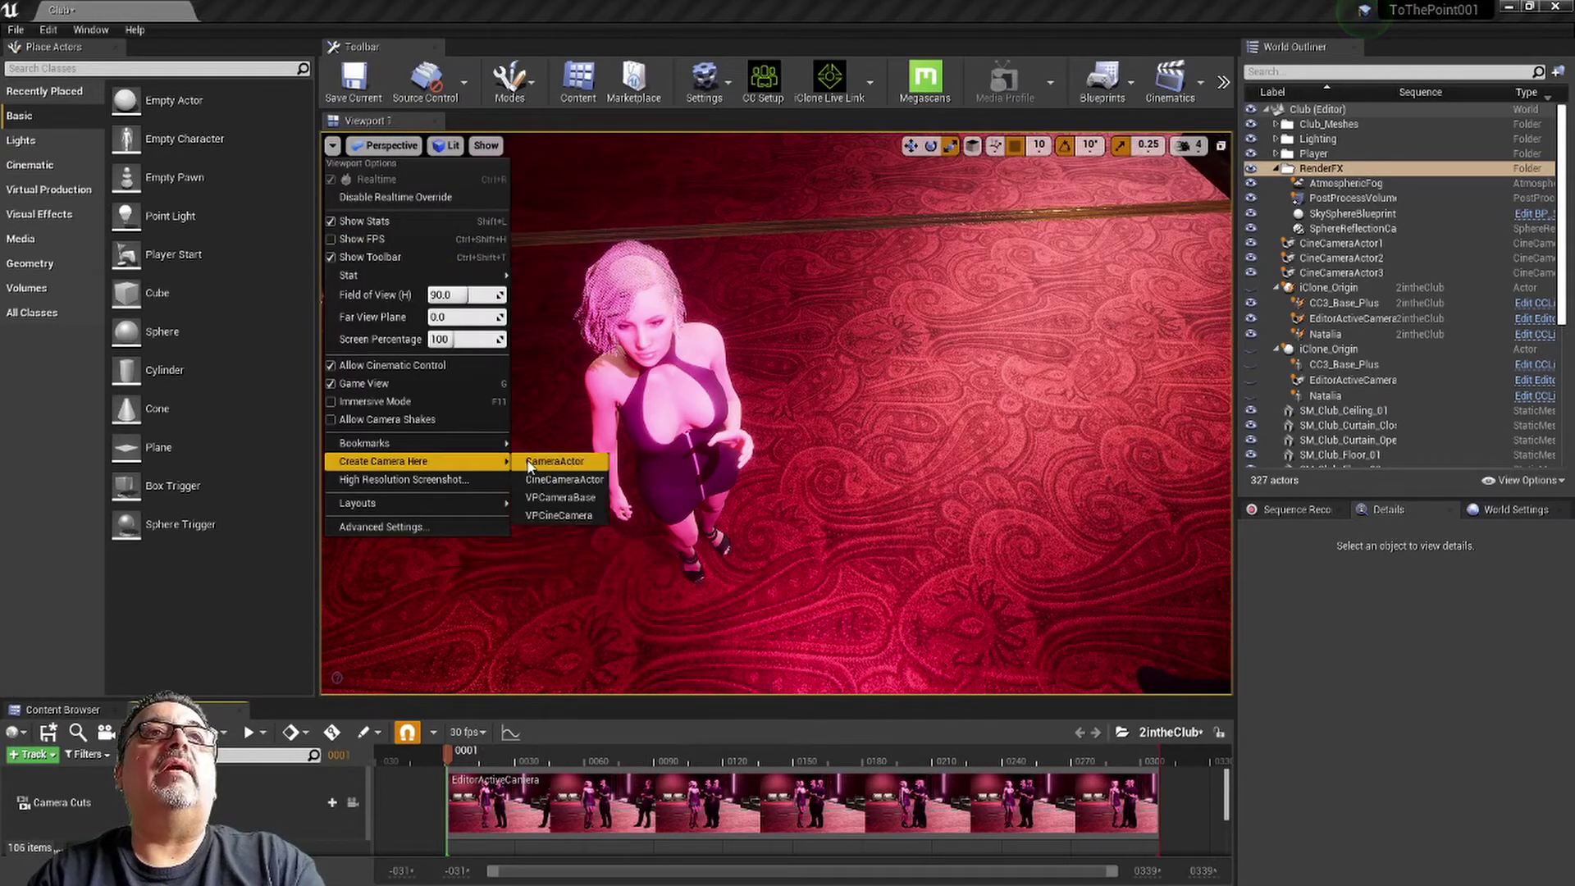
click(577, 482)
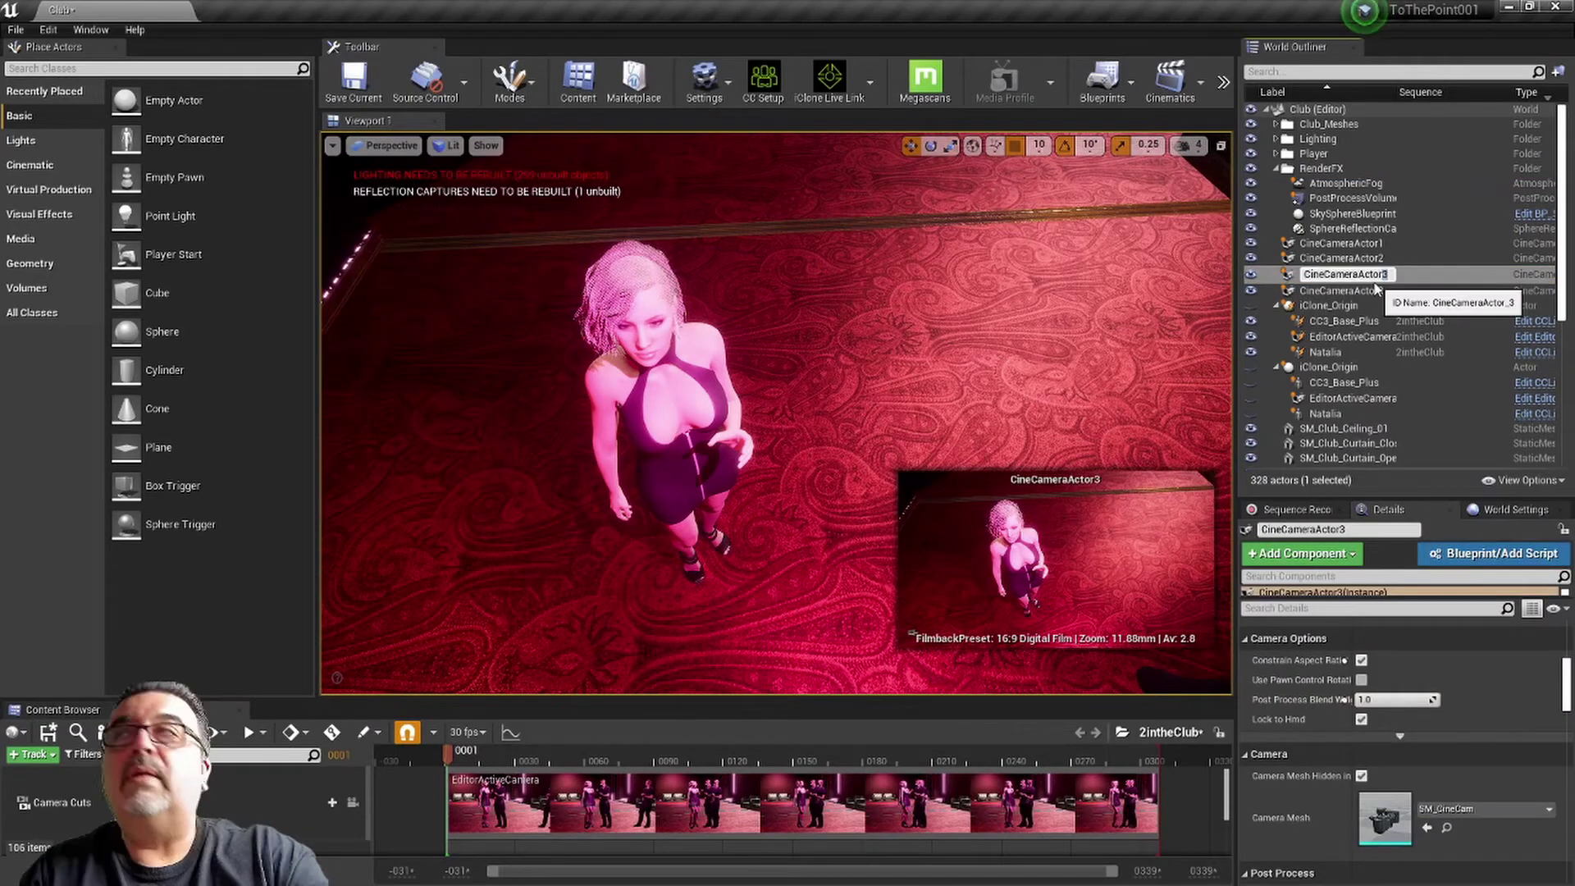
double_click(1294, 279)
key(Return)
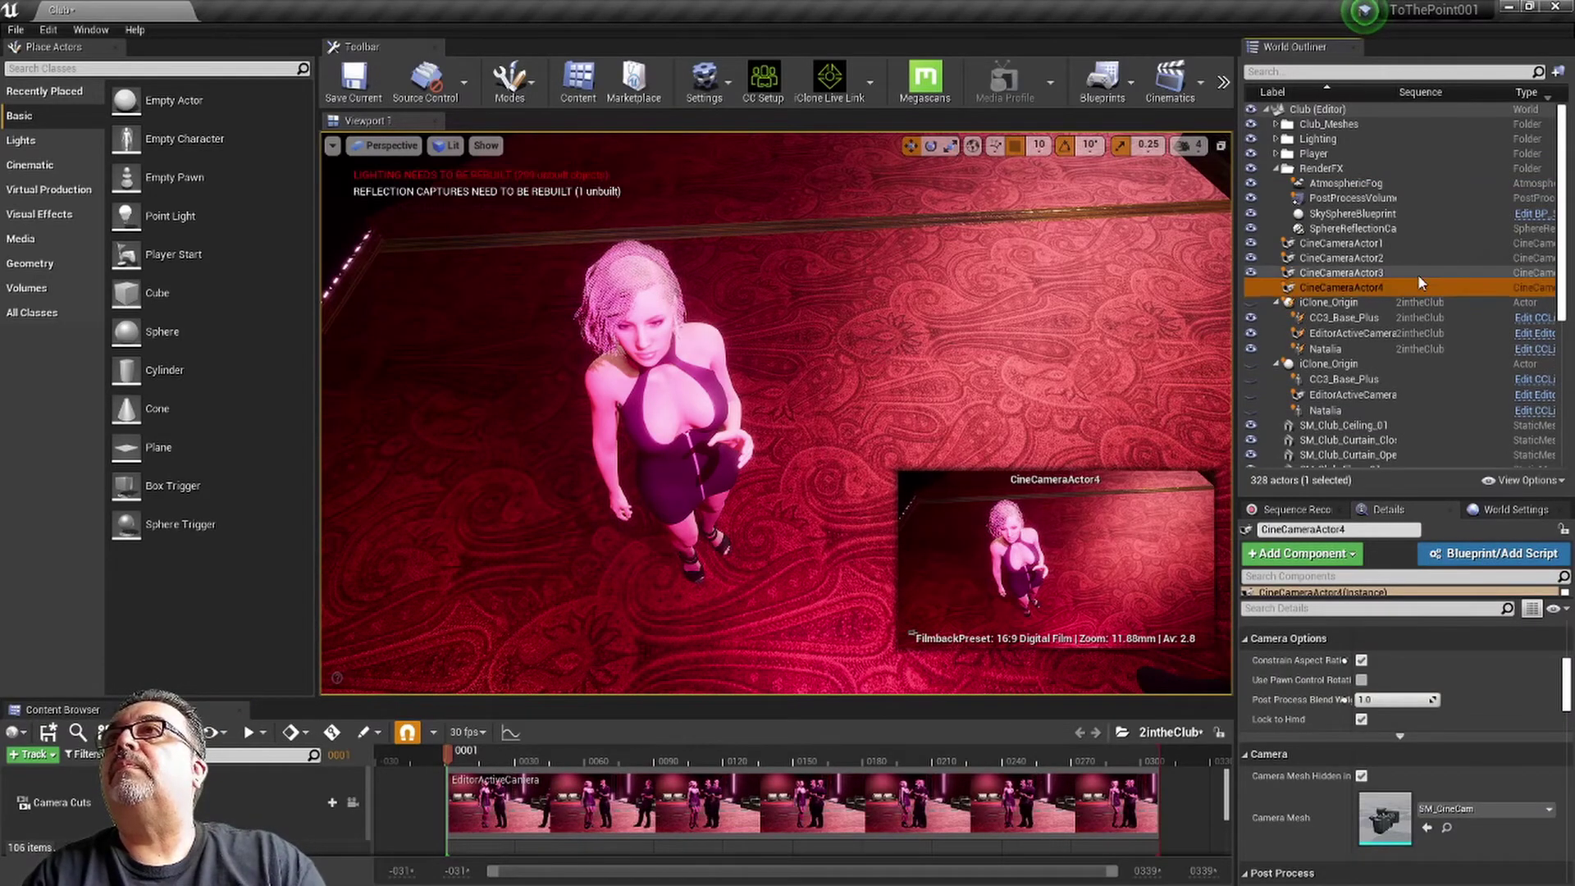
click(484, 753)
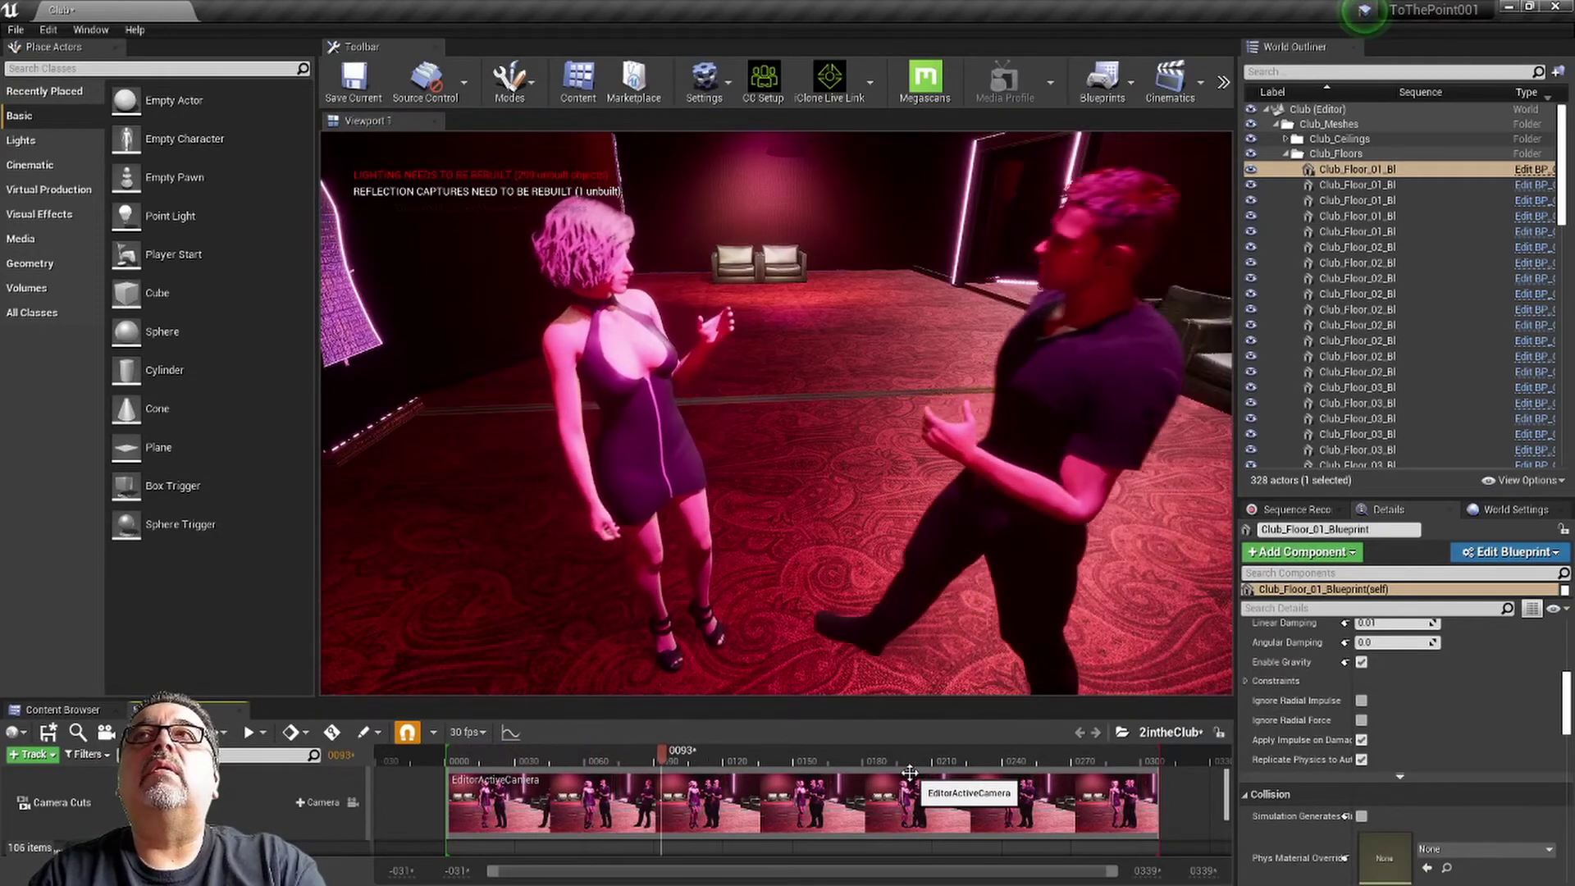
- Stop at frame 138, create CineCameraActor5 at the eye-level two-shot, then deselect
key(space)
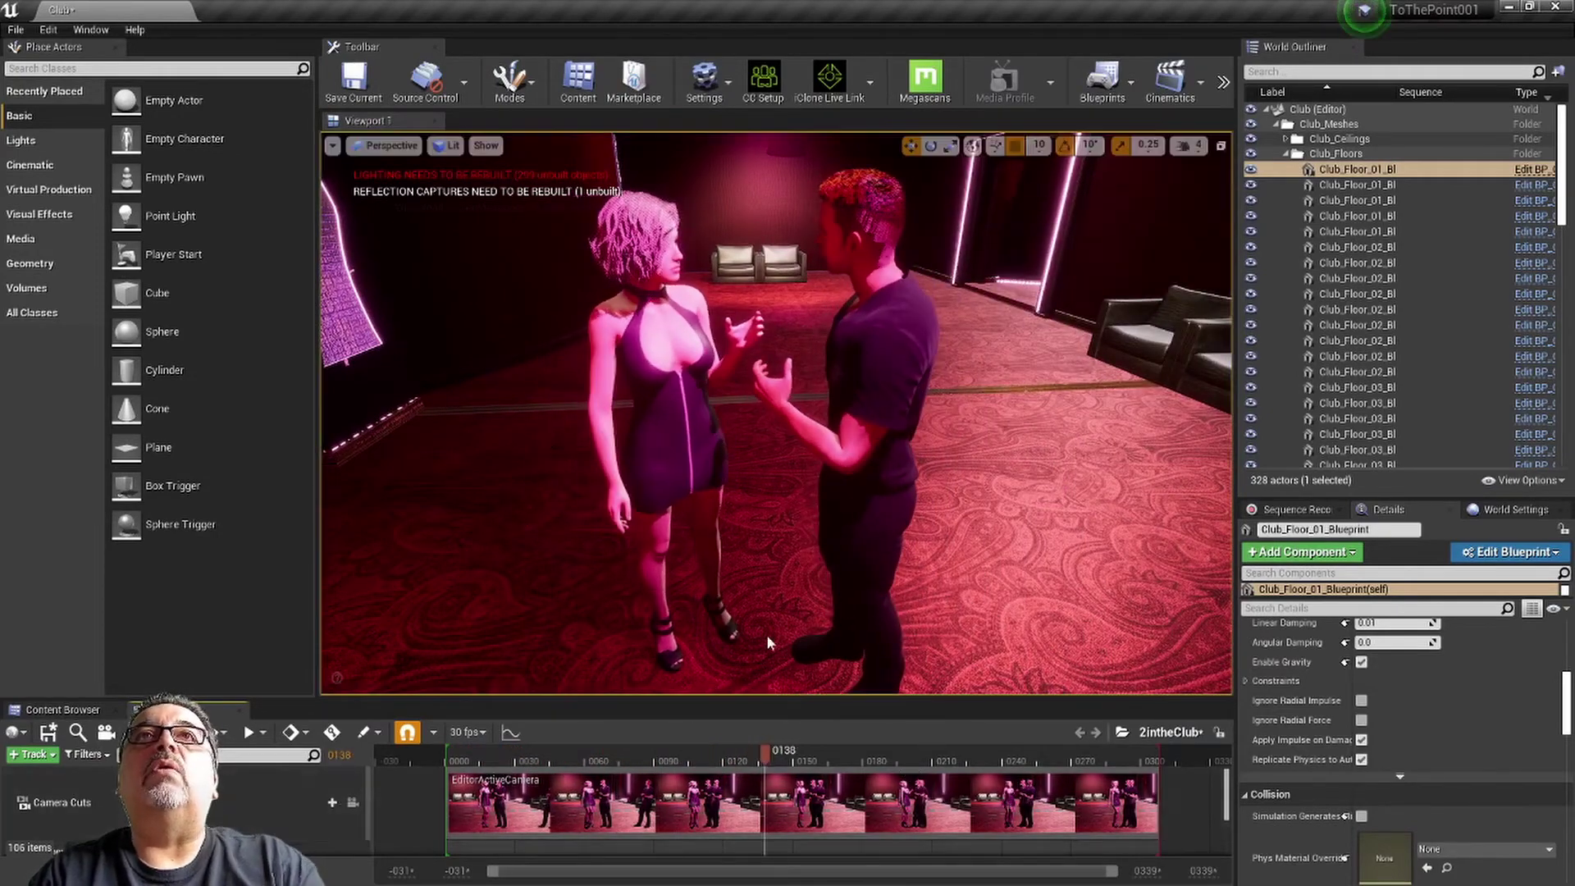
click(333, 146)
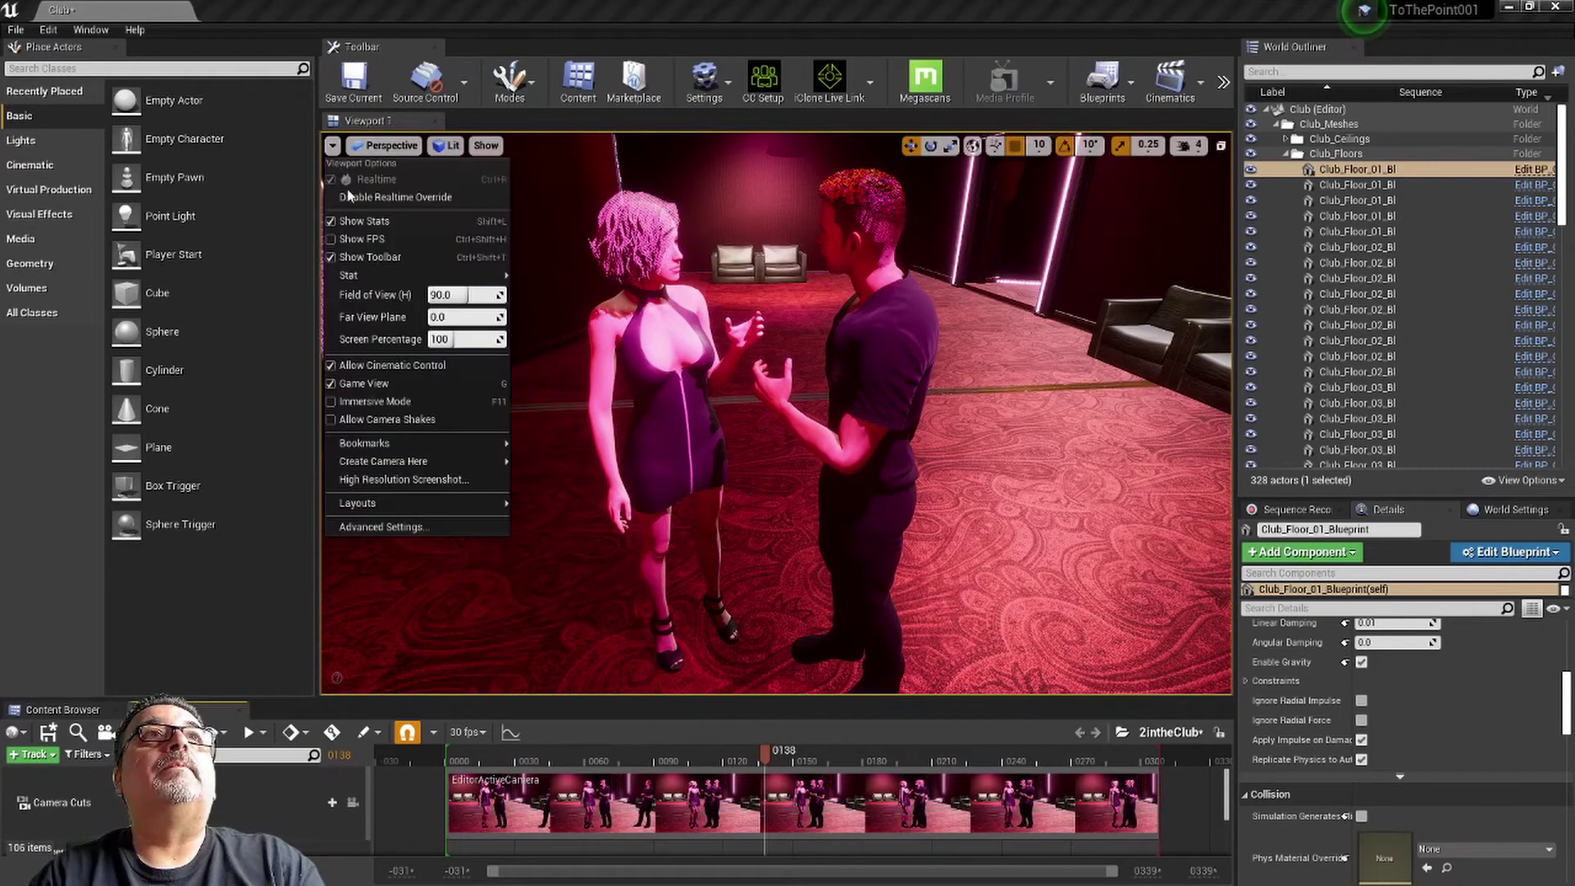
mouse_move(416, 461)
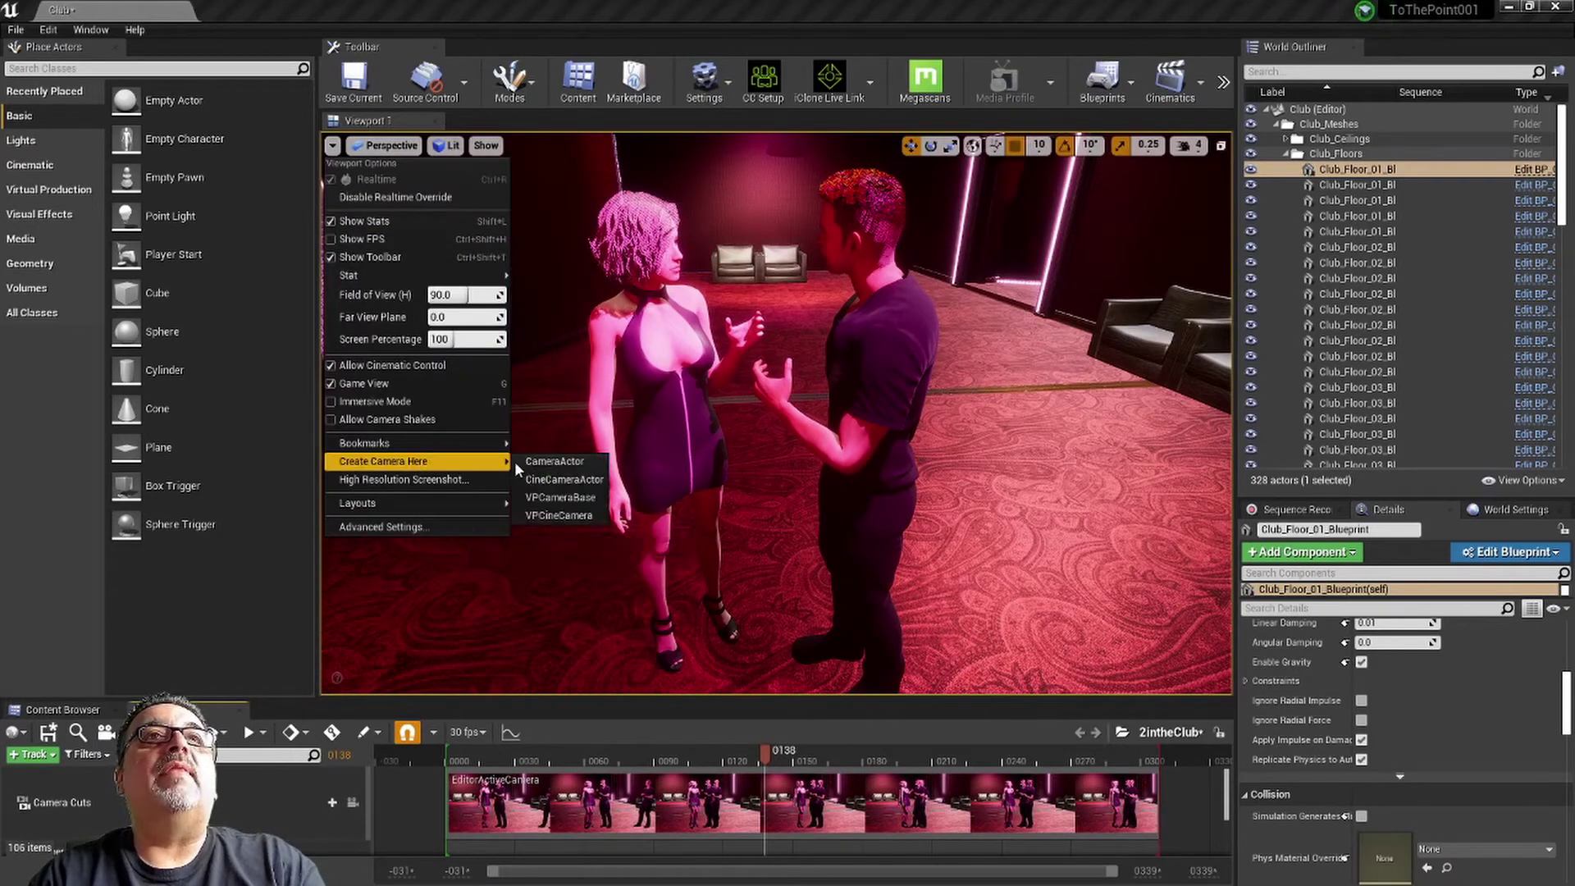
click(566, 480)
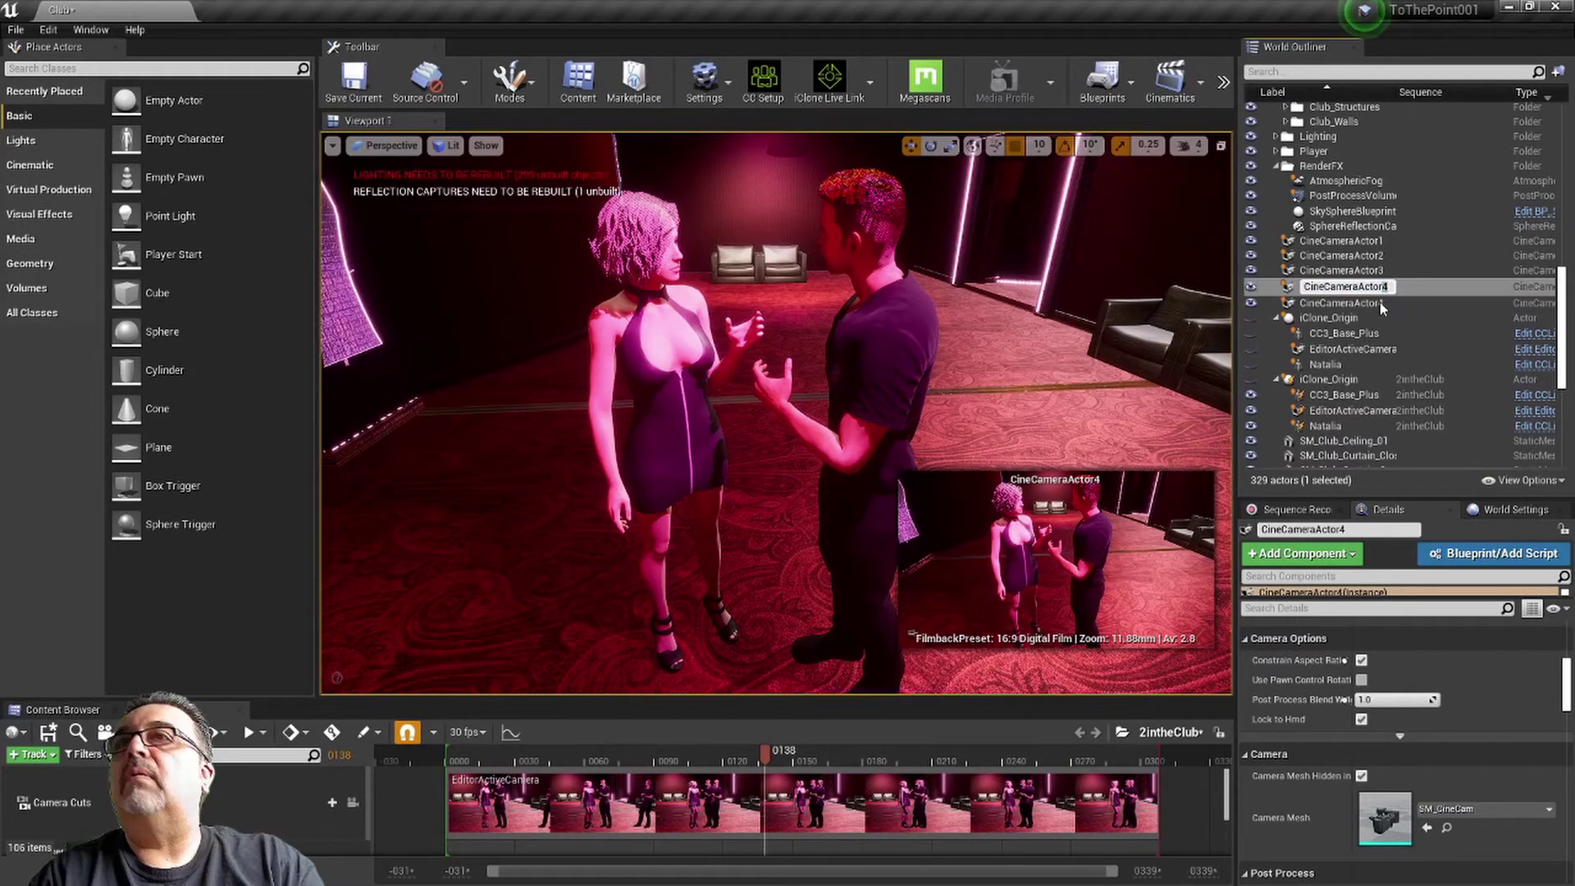
key(BackSpace)
text(5)
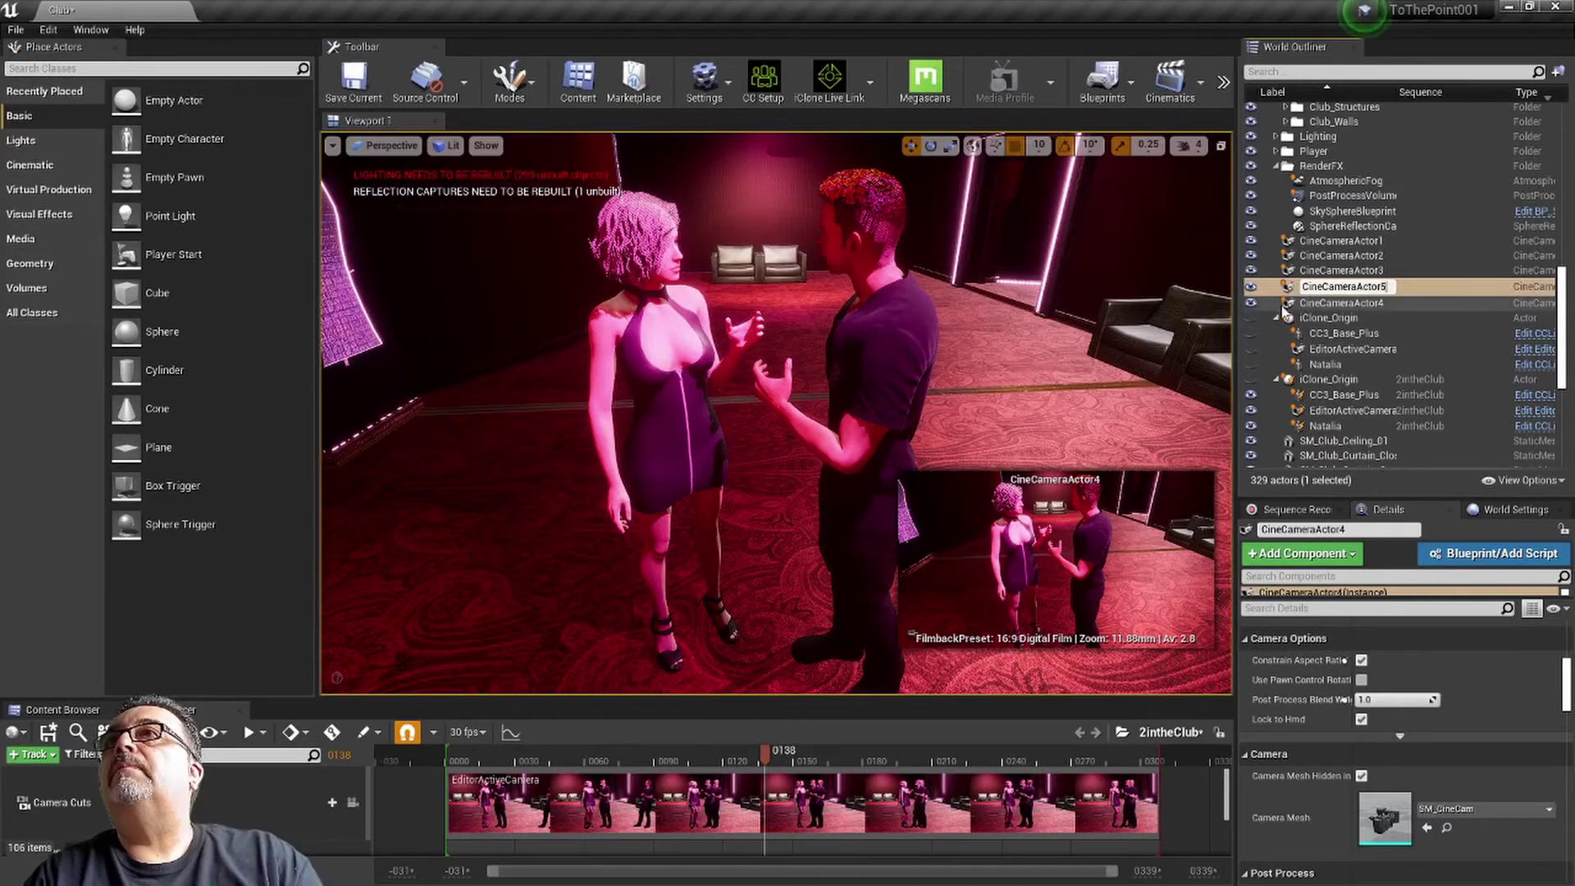
key(Return)
click(1341, 241)
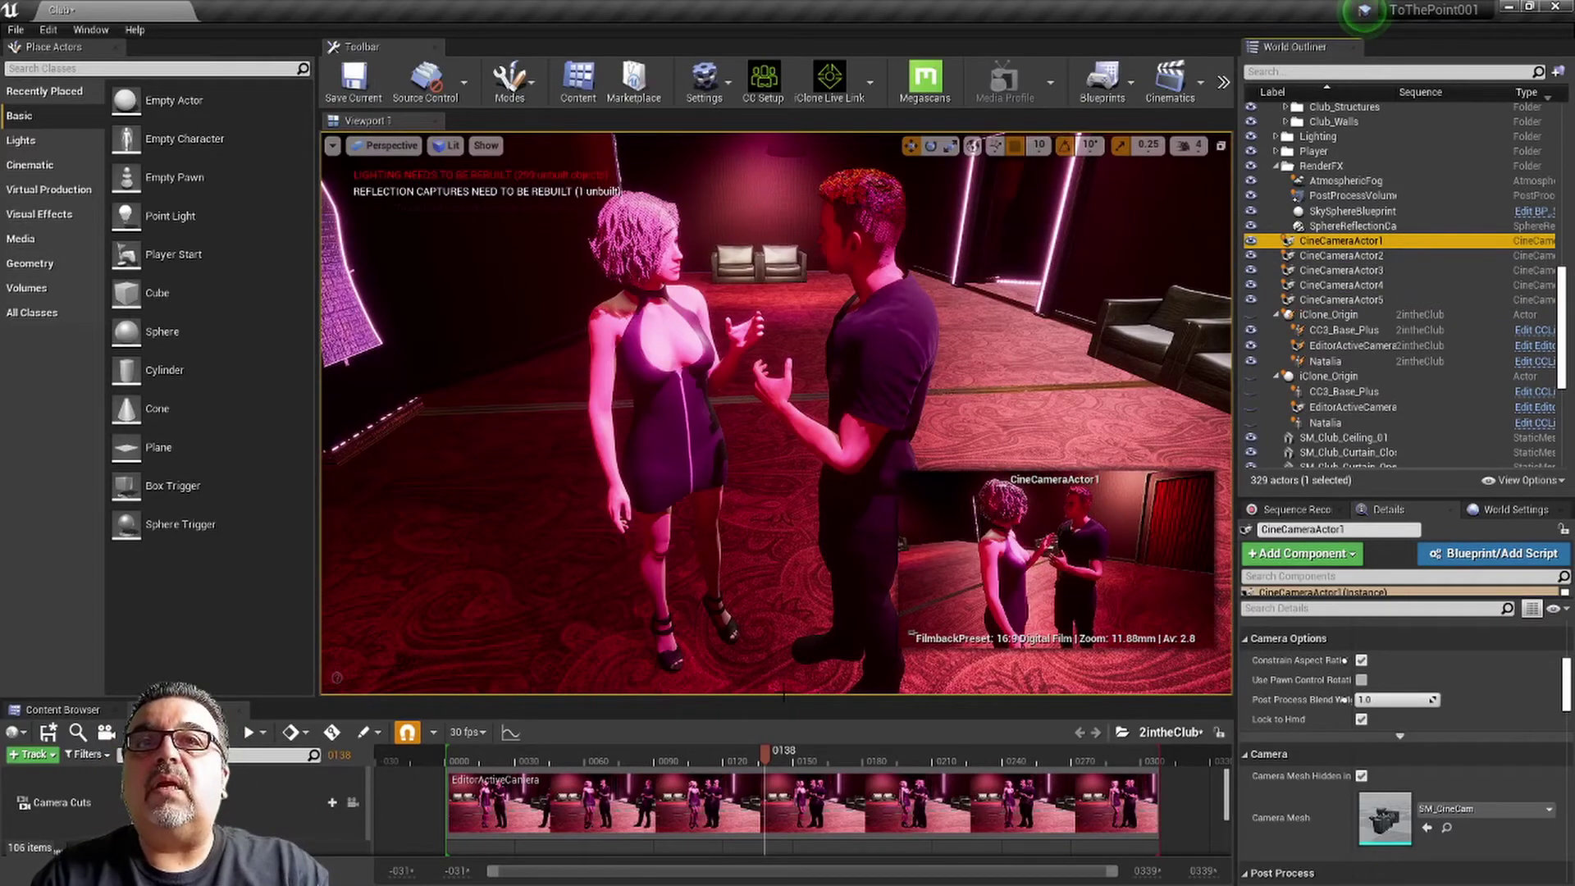
click(1320, 165)
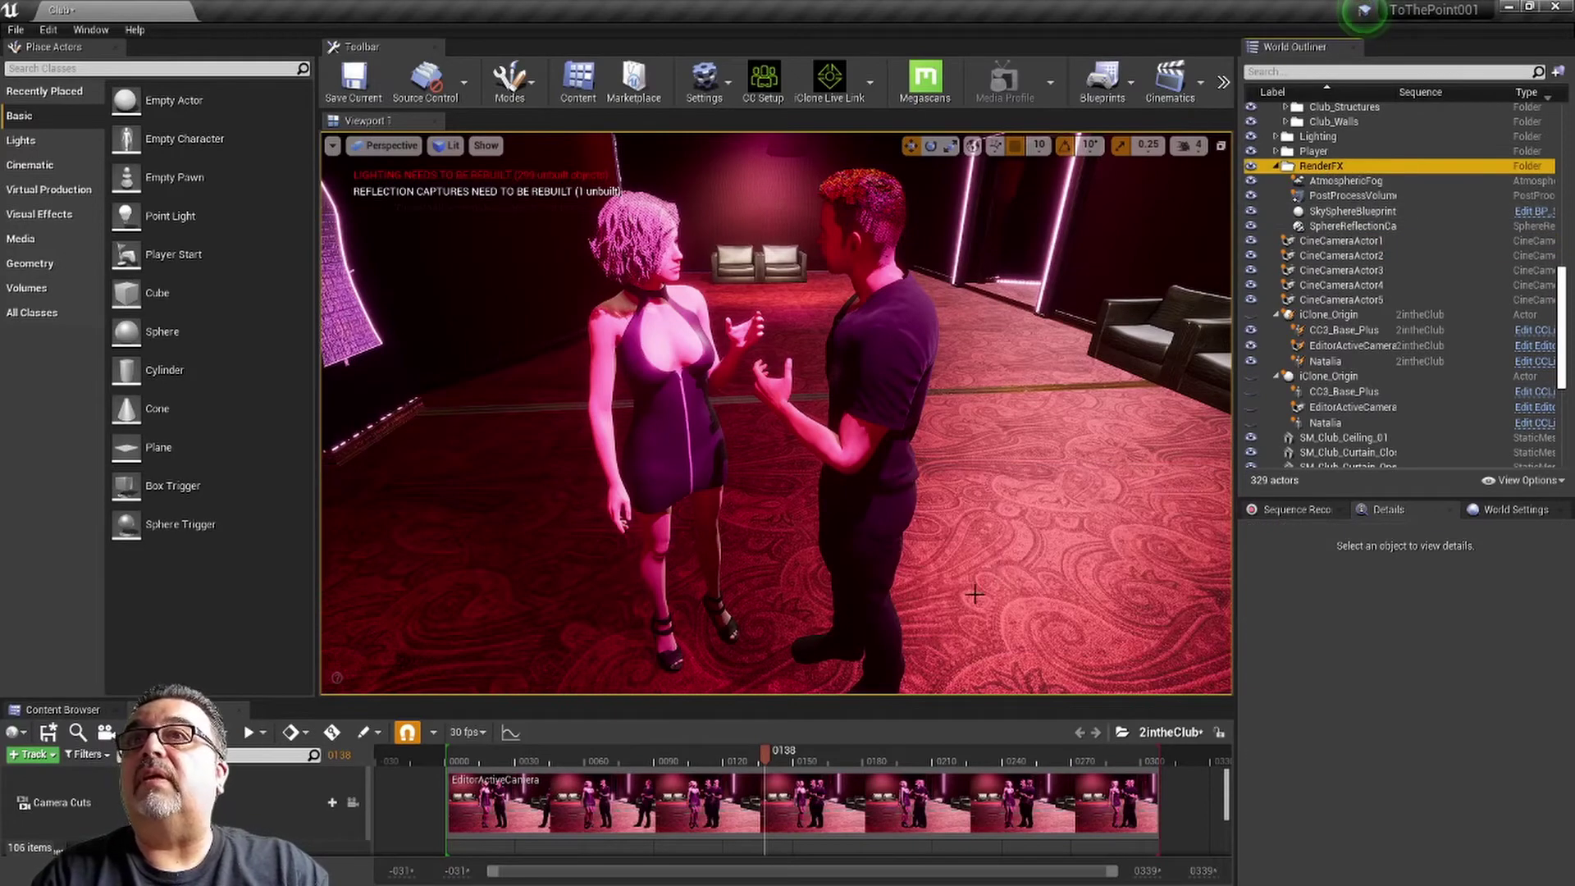
- Enlarge Sequencer, play from the start, then scrub back to about frame 36
drag(746, 698, 746, 608)
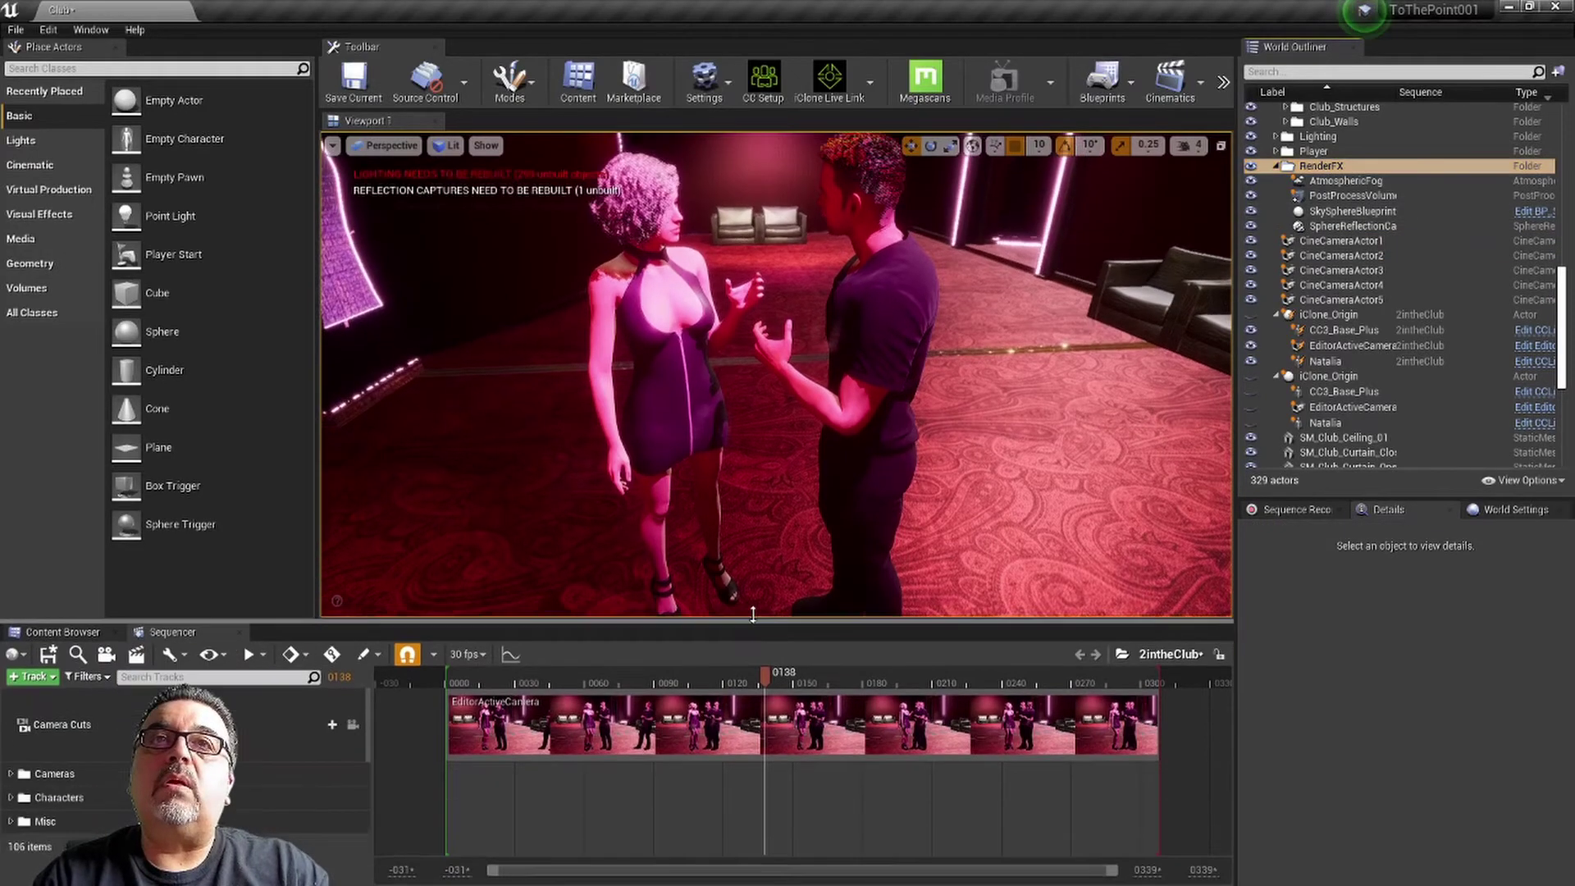
drag(763, 662, 436, 666)
key(space)
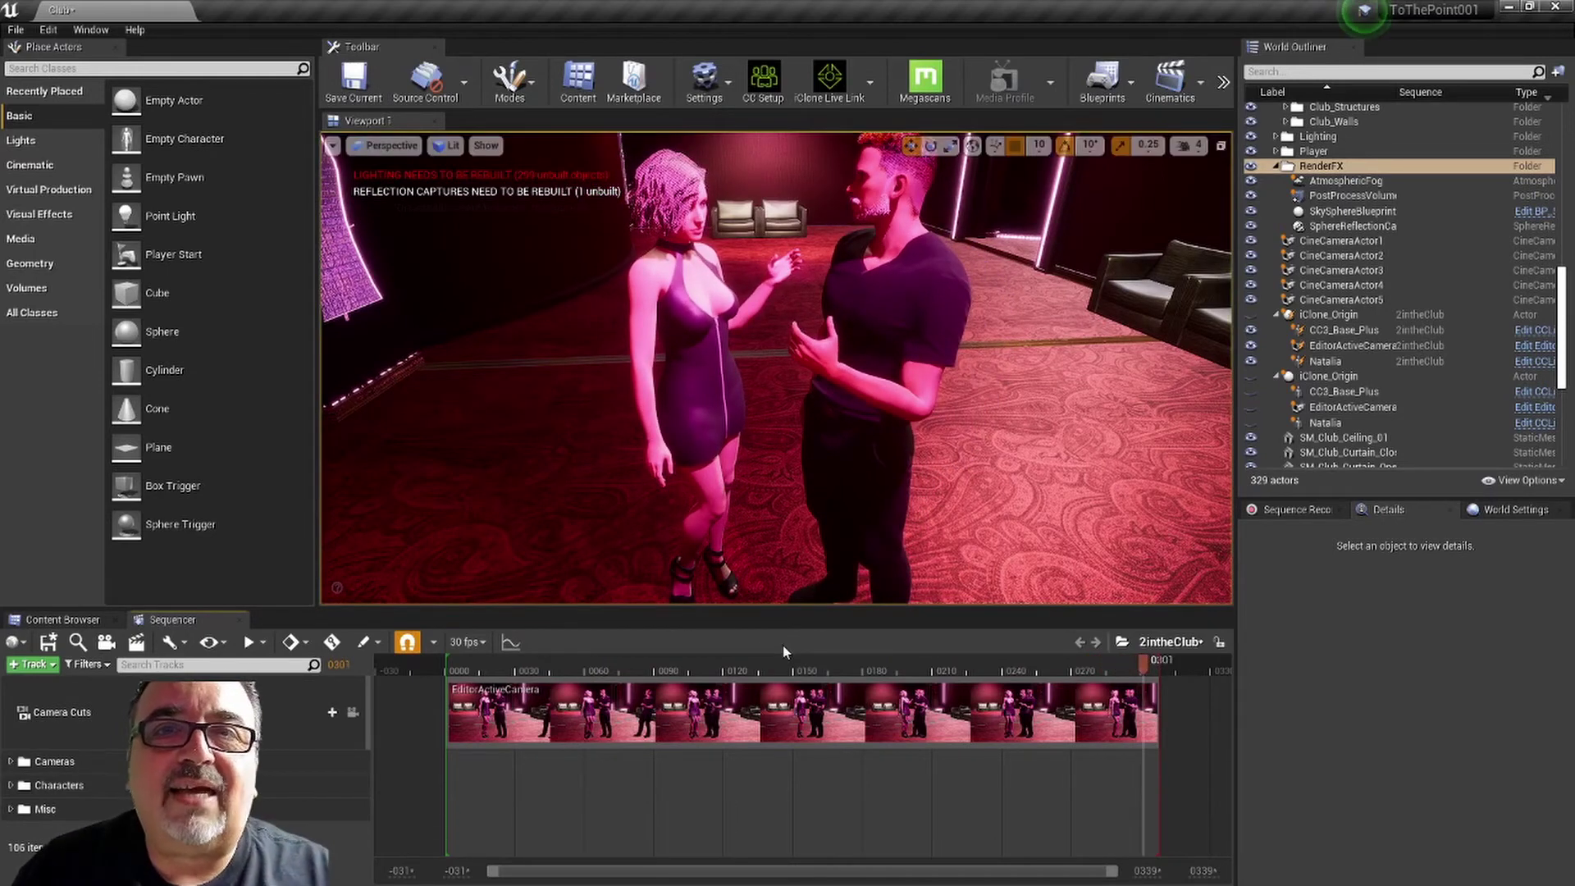
click(985, 664)
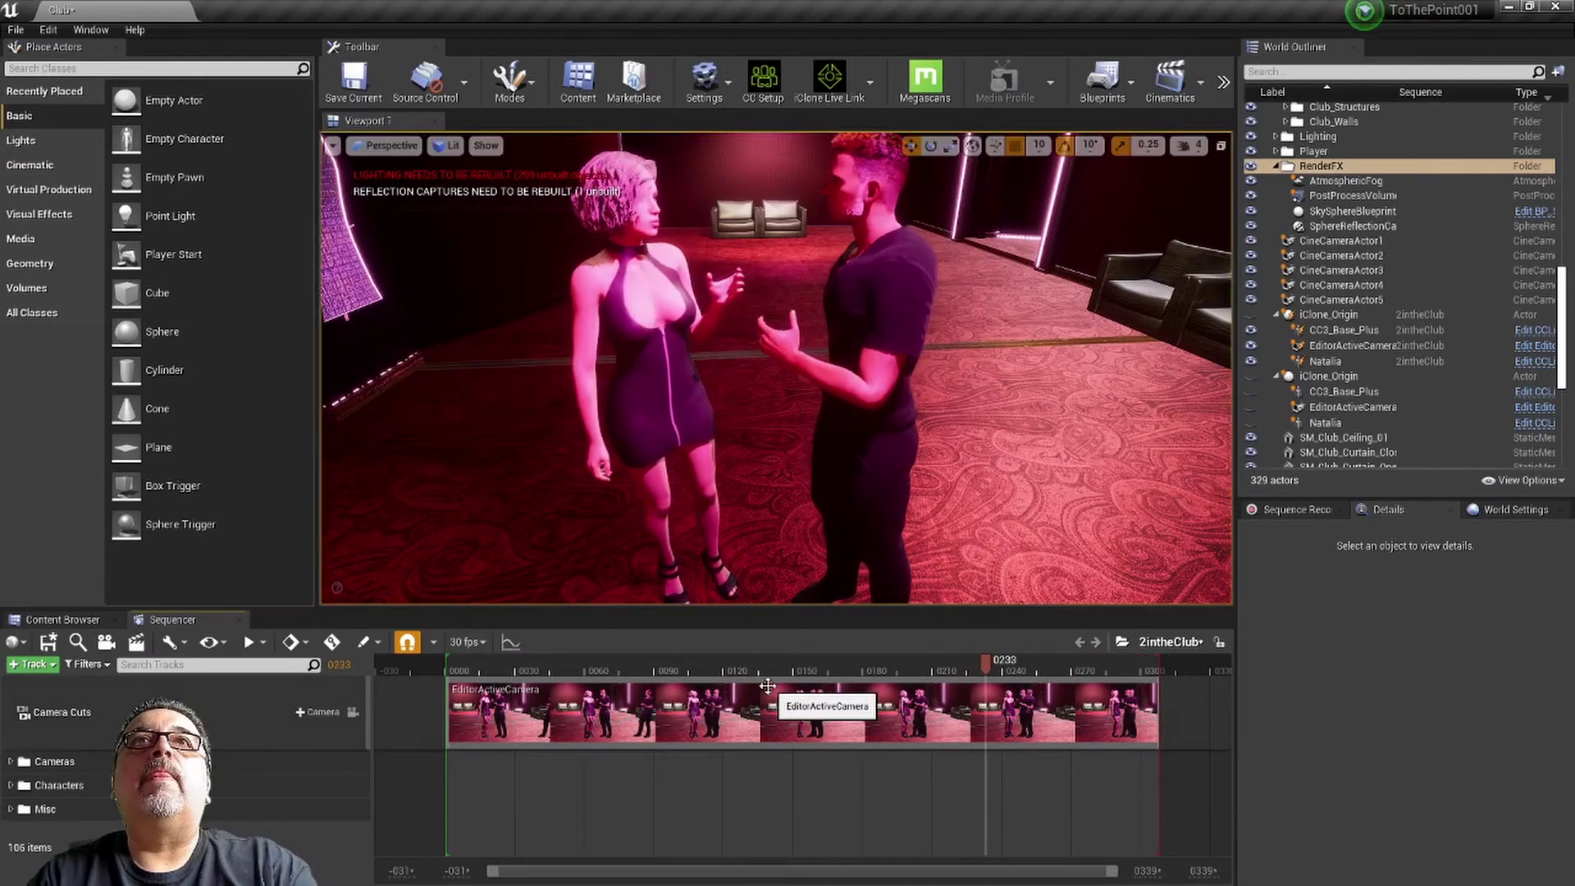
drag(490, 664, 642, 672)
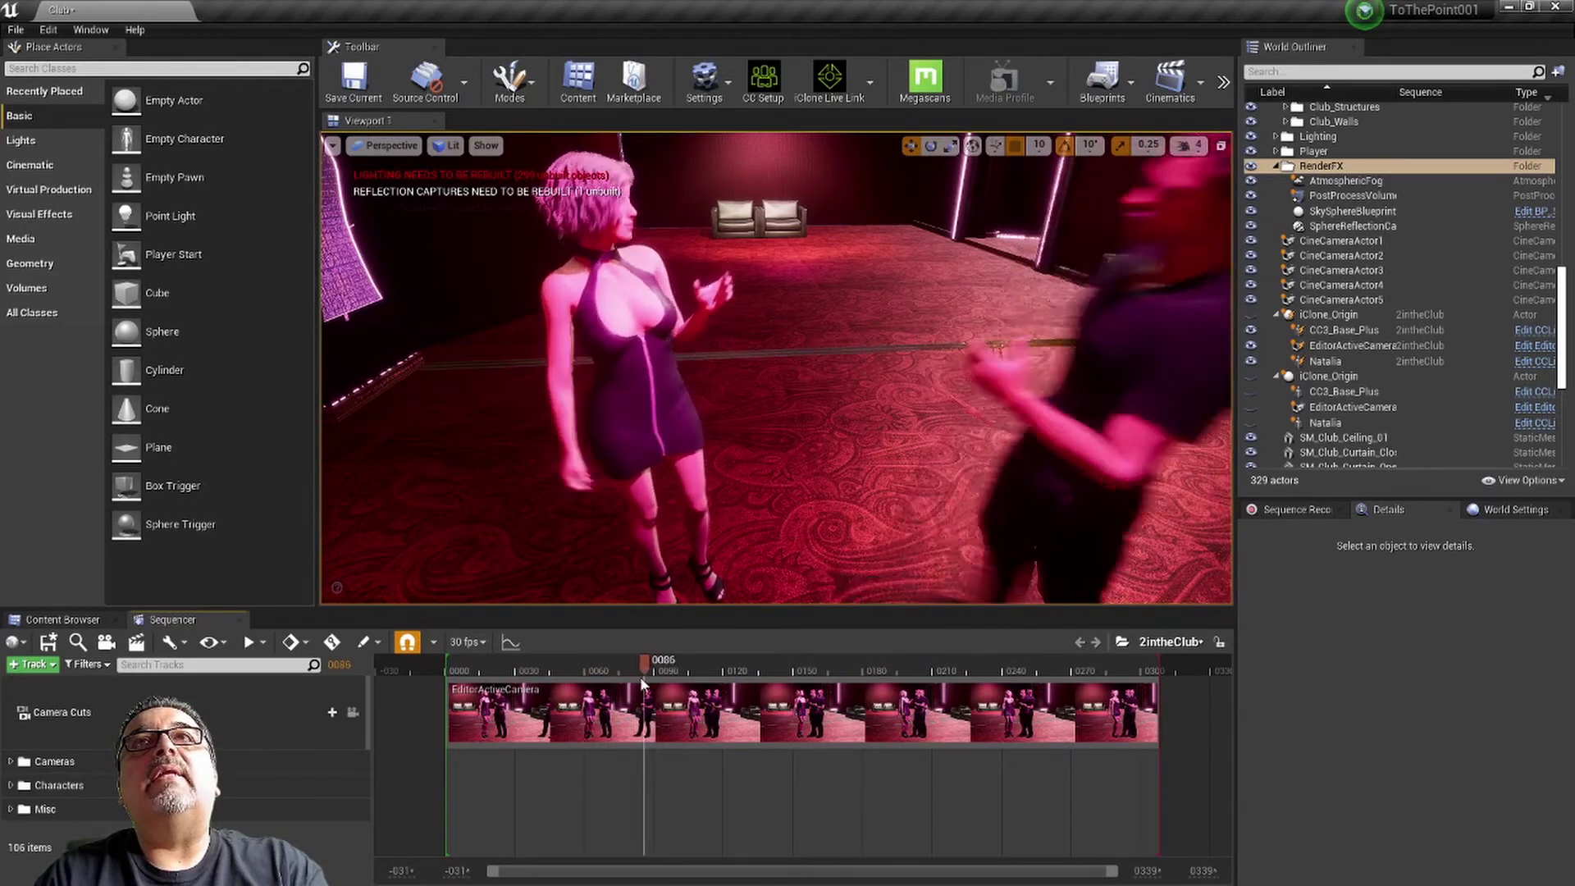
mouse_move(642, 672)
mouse_down()
mouse_move(514, 681)
mouse_move(536, 694)
mouse_up()
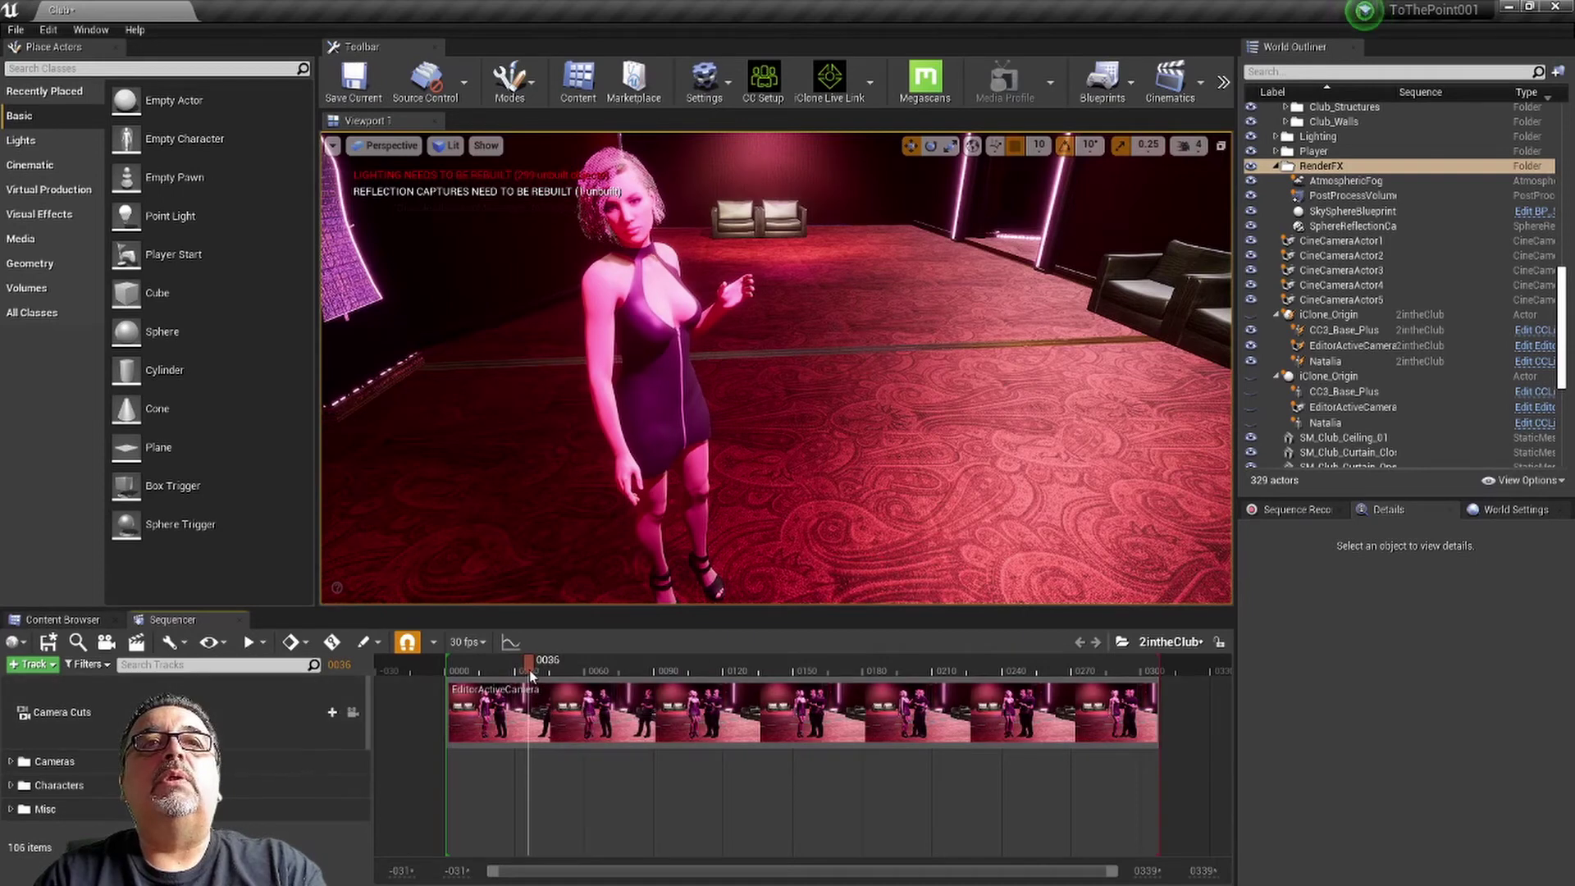
- Add a Camera Cuts cut to CineCameraActor1 starting at frame 36
click(261, 712)
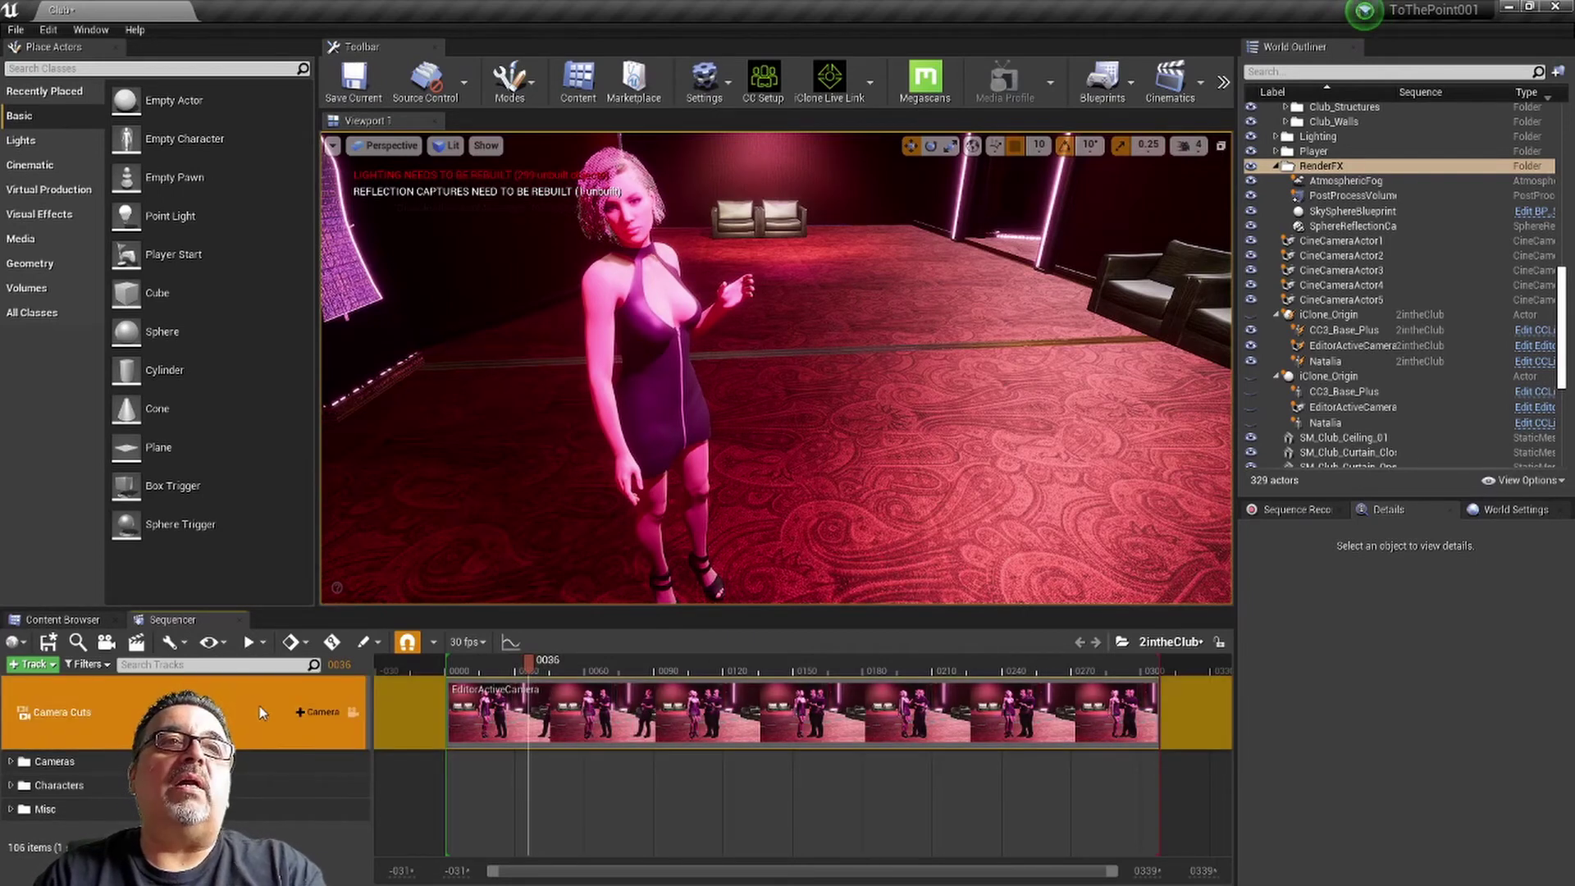
click(322, 712)
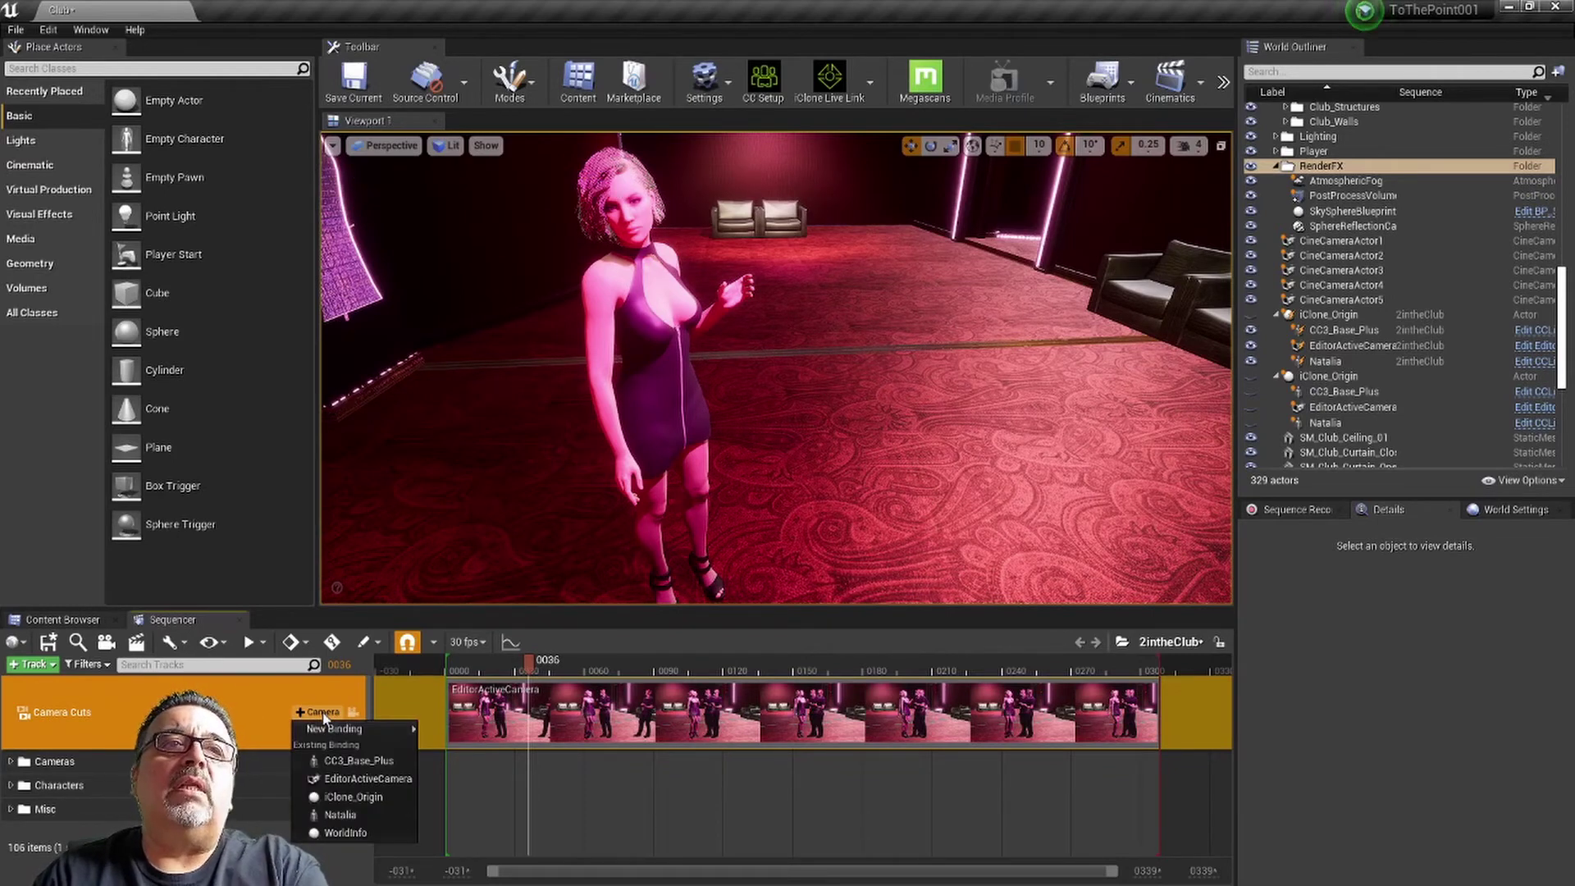
mouse_move(361, 728)
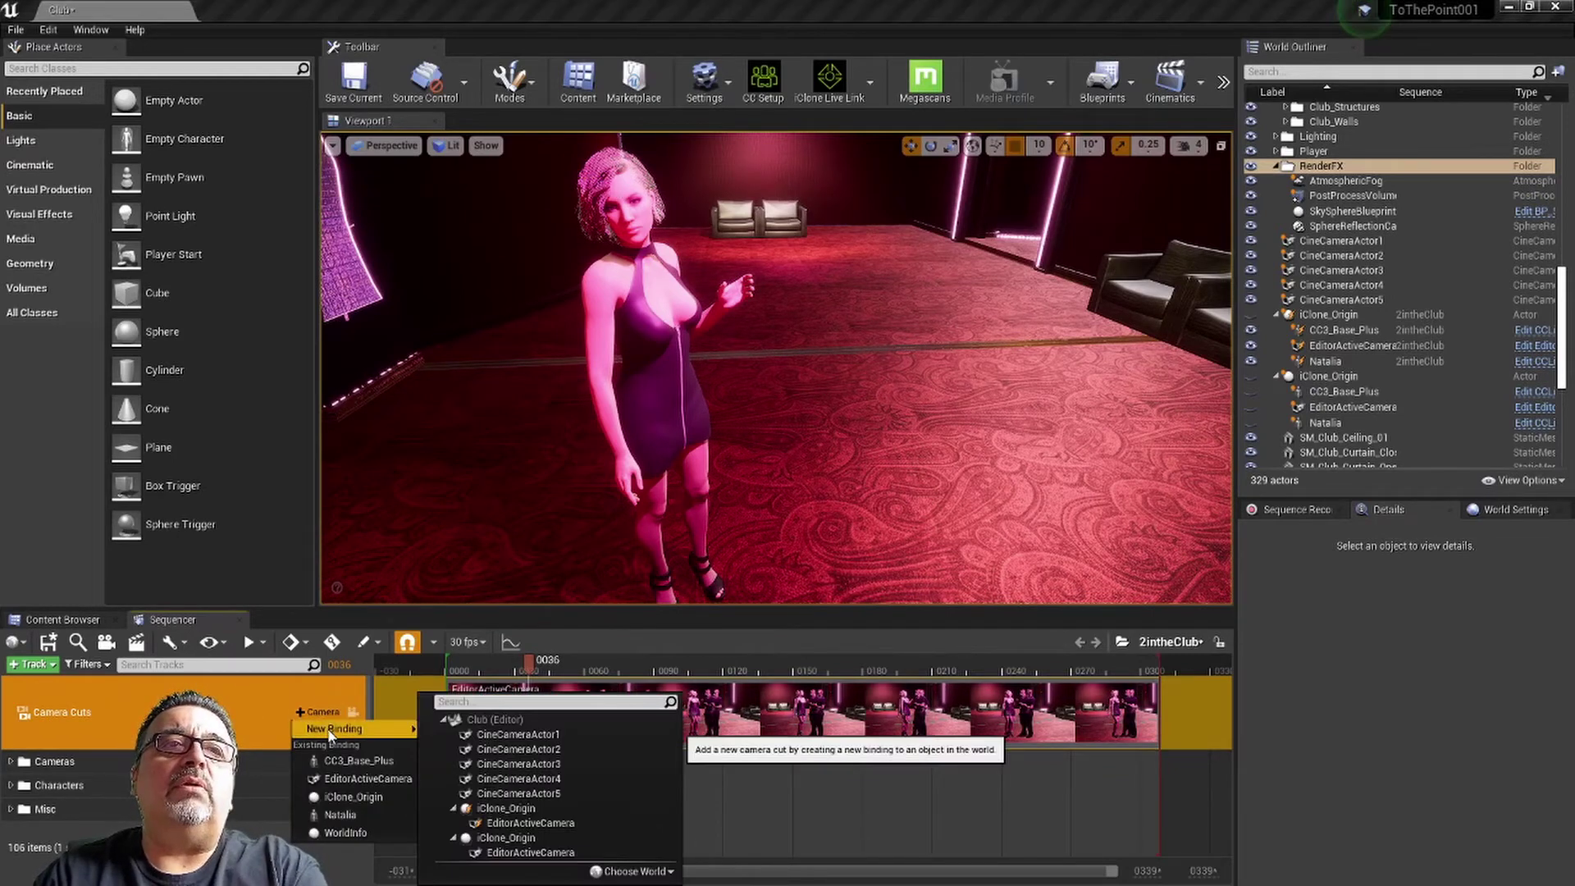
click(560, 740)
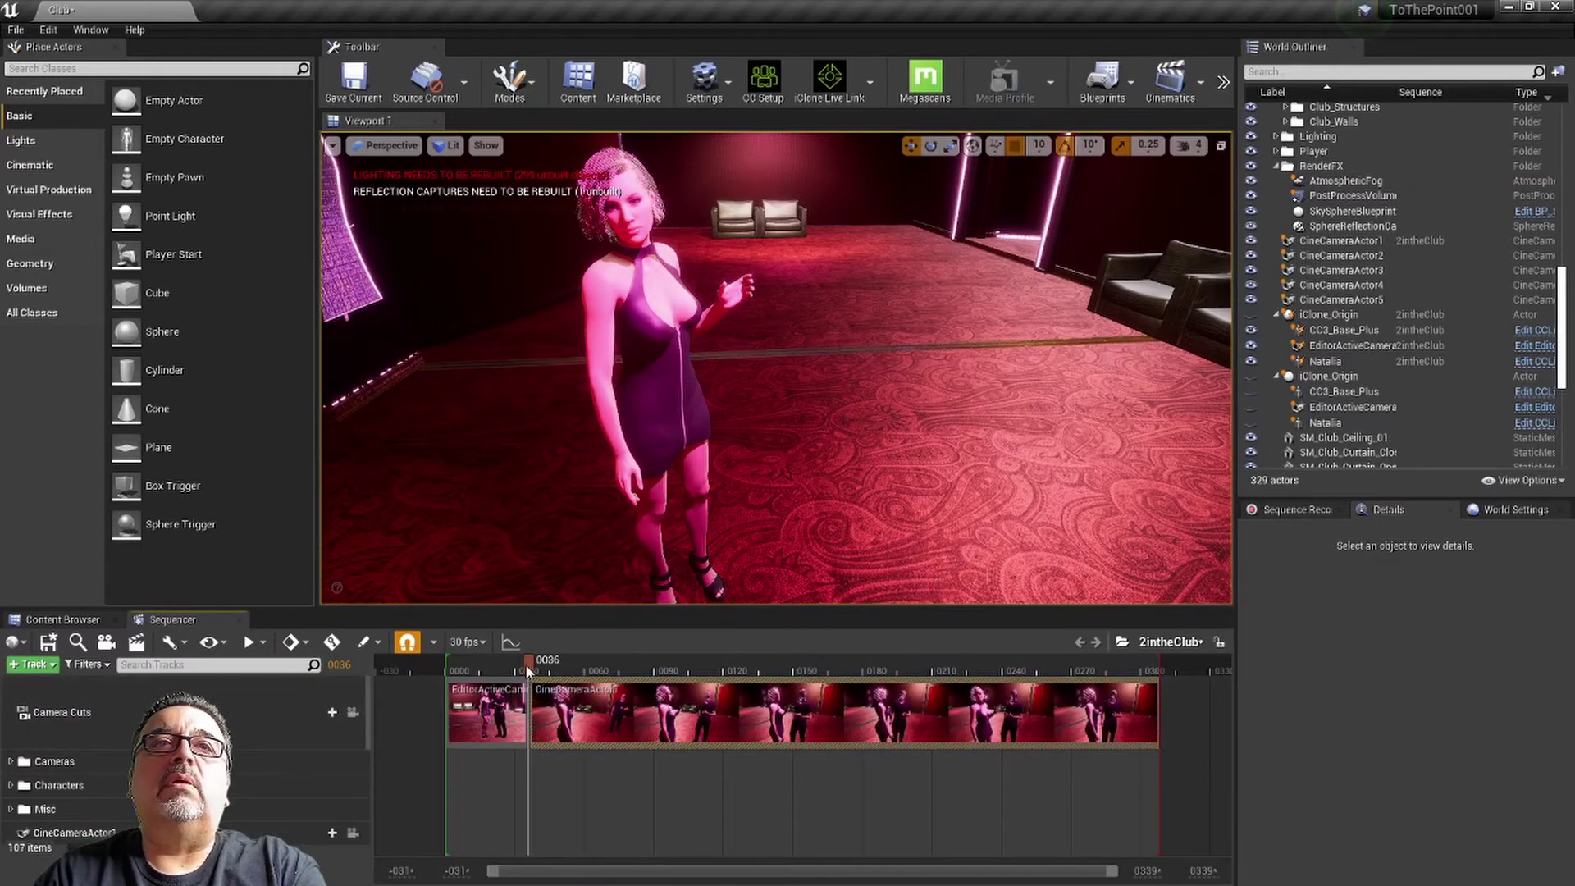
- Lock the viewport to the camera cuts and scrub forward to preview the CineCameraActor1 shot
key(Right)
click(364, 727)
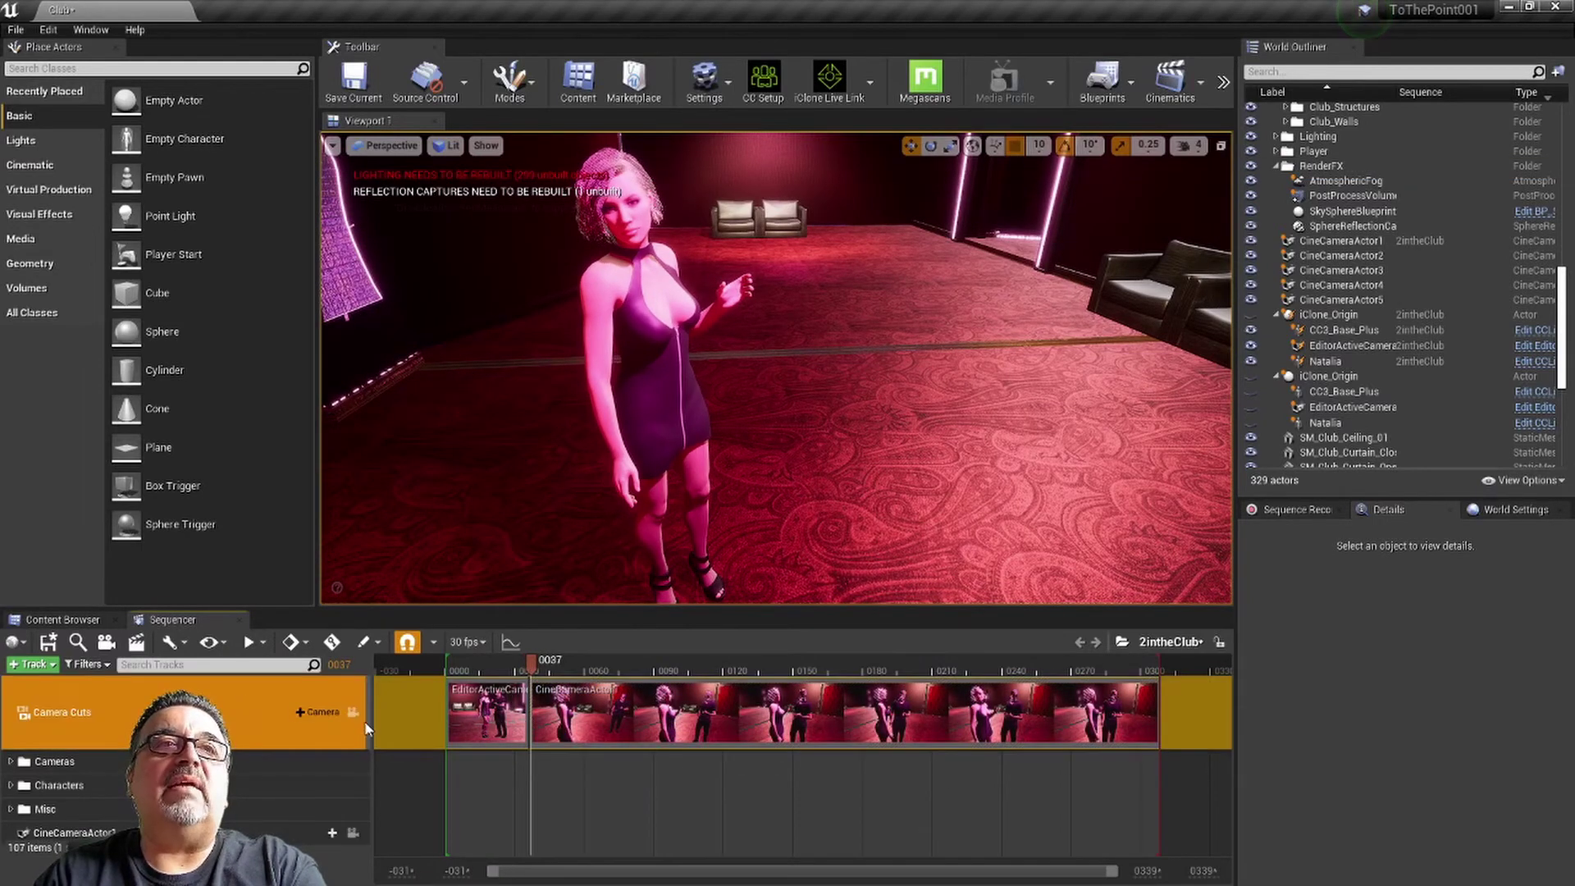
click(351, 715)
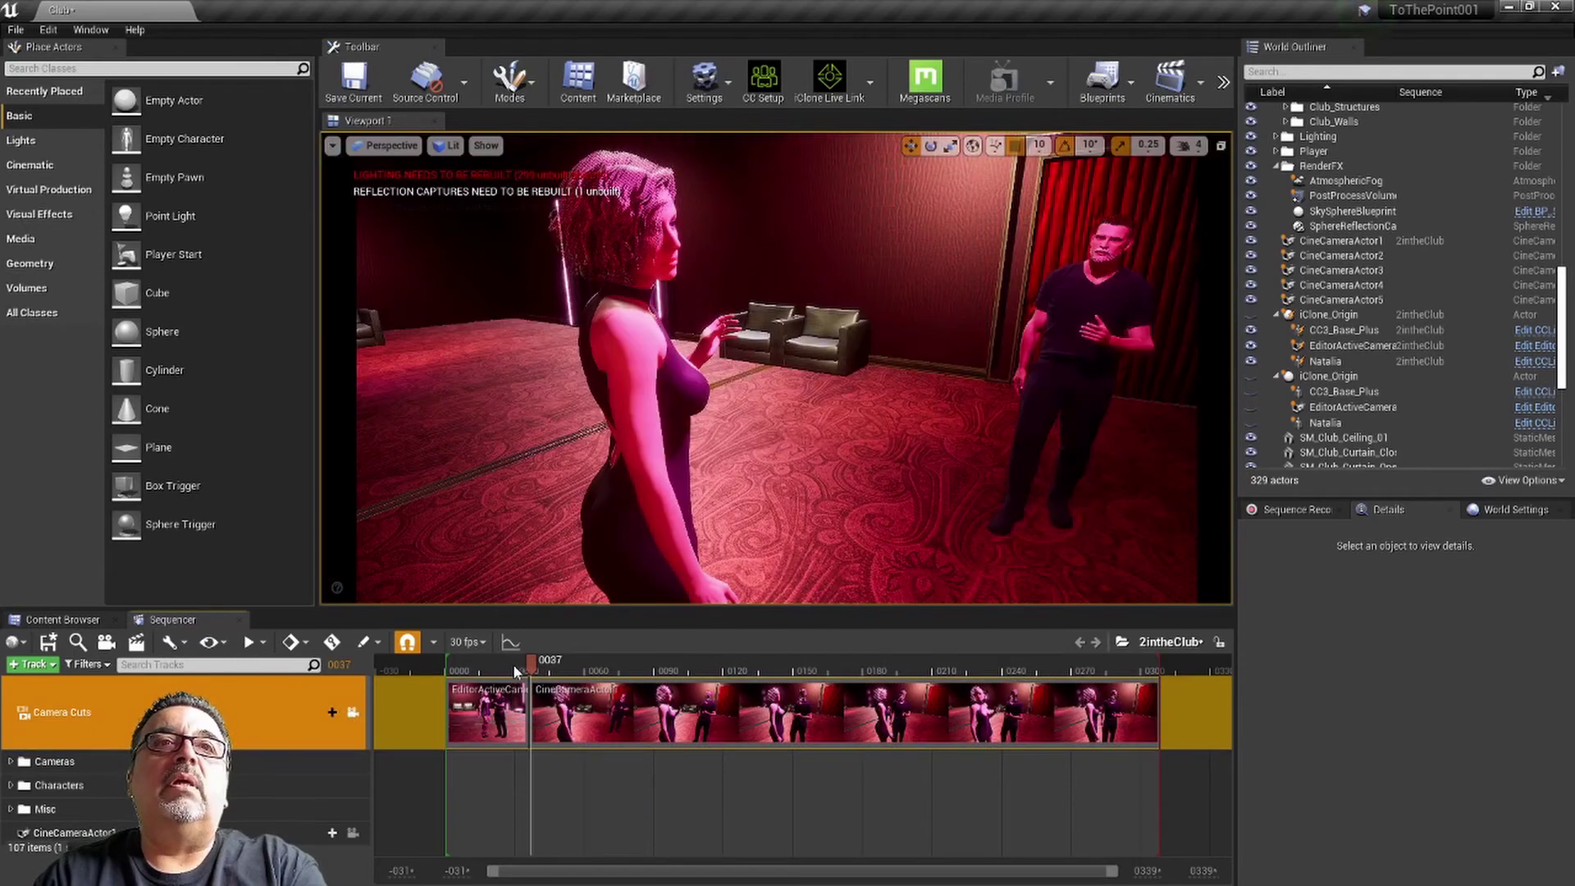
drag(519, 666, 657, 685)
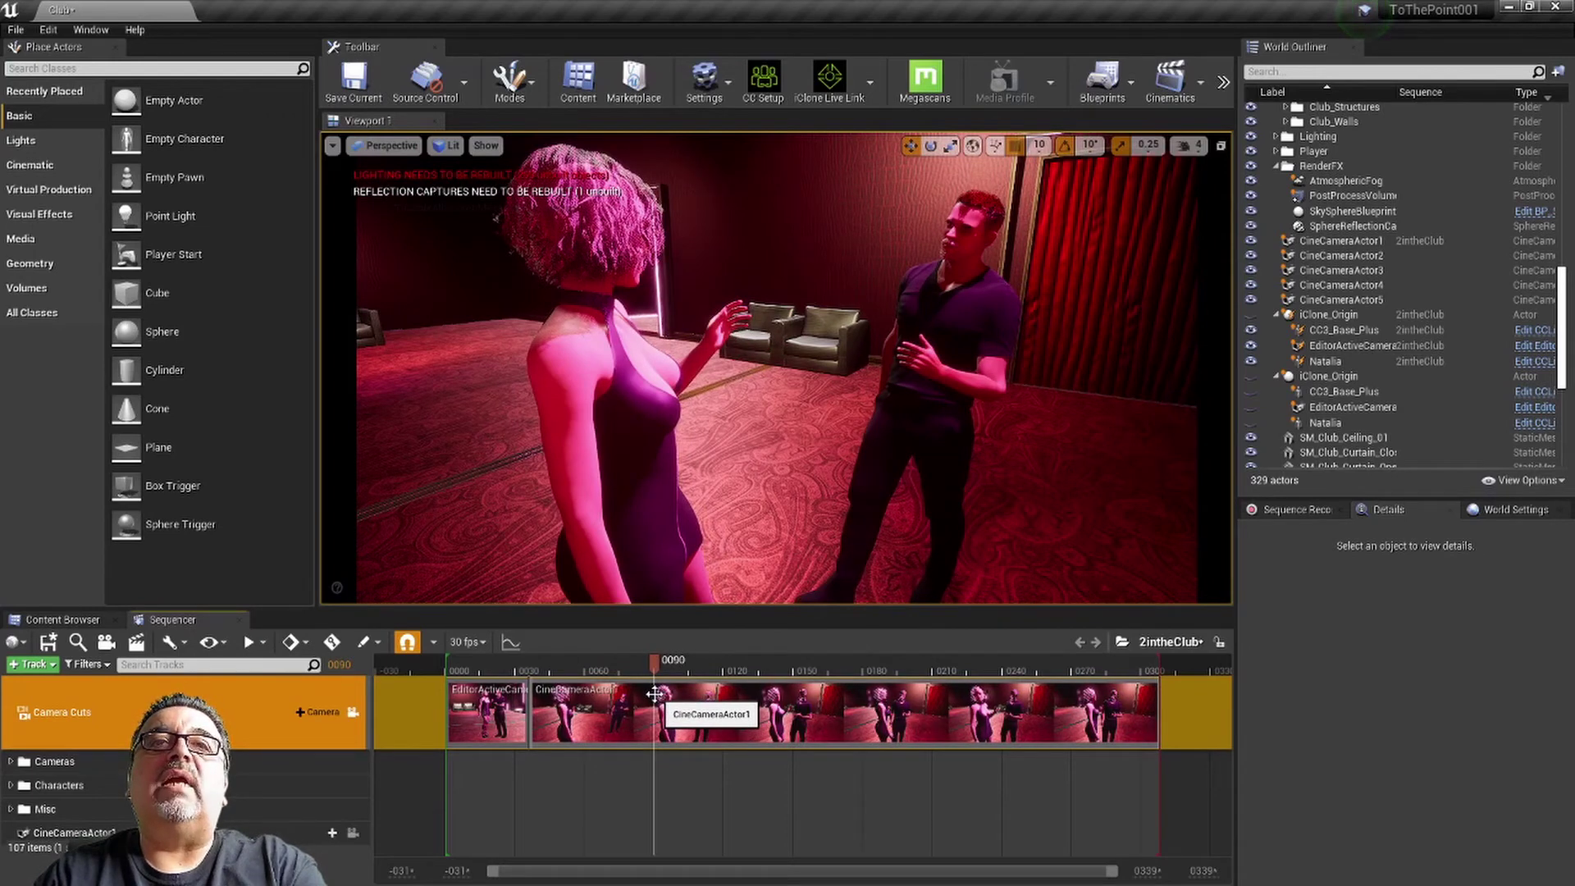
- Add a cut to CineCameraActor5 at frame 90 on the Camera Cuts track
click(296, 711)
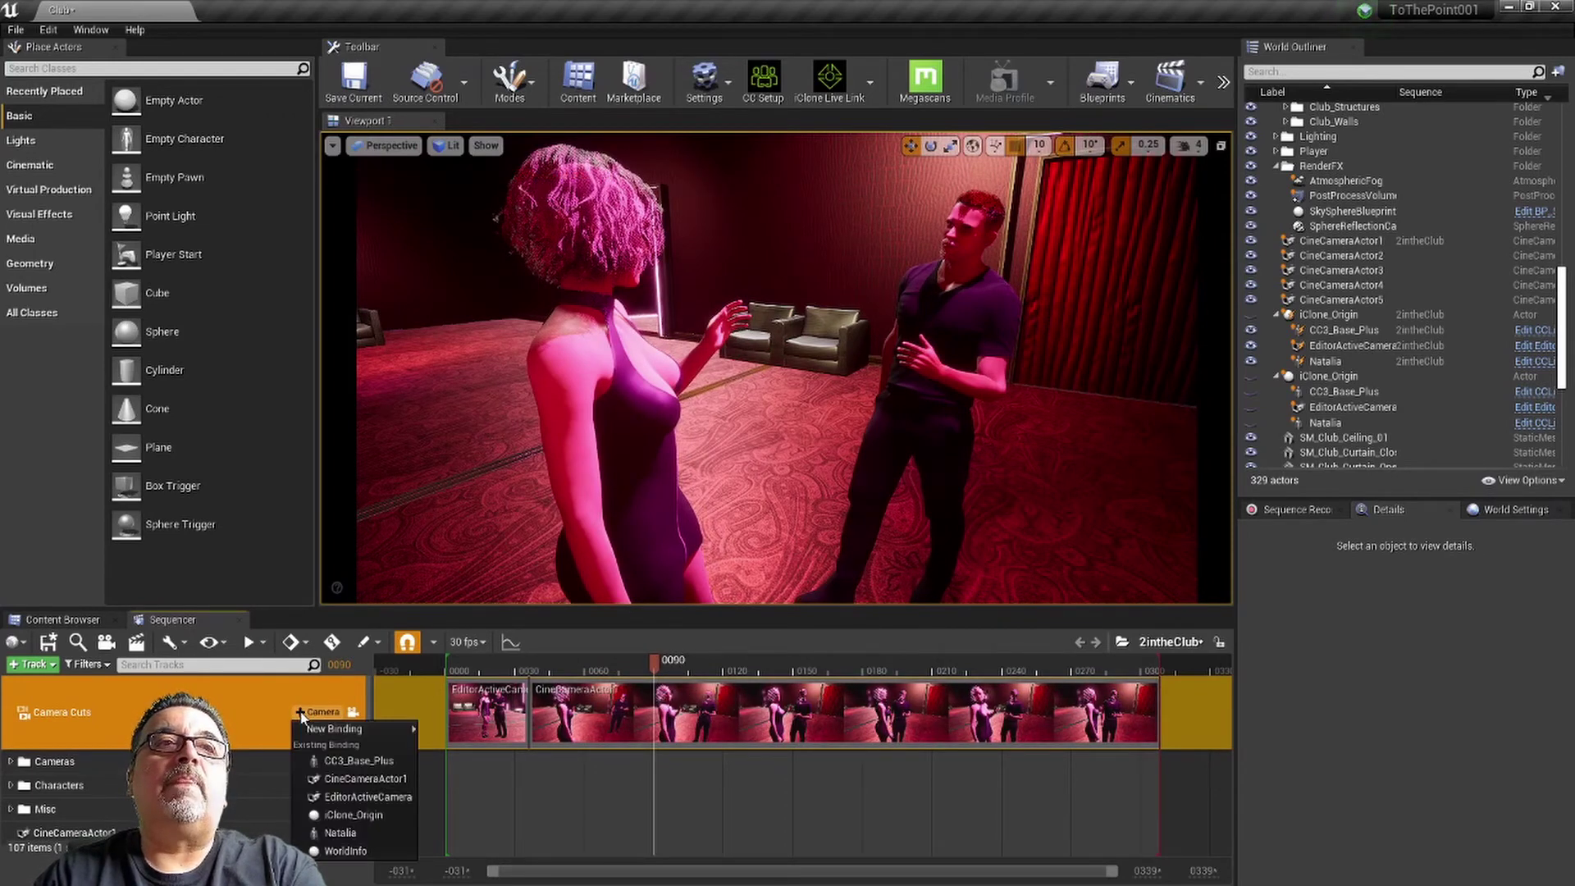
mouse_move(332, 729)
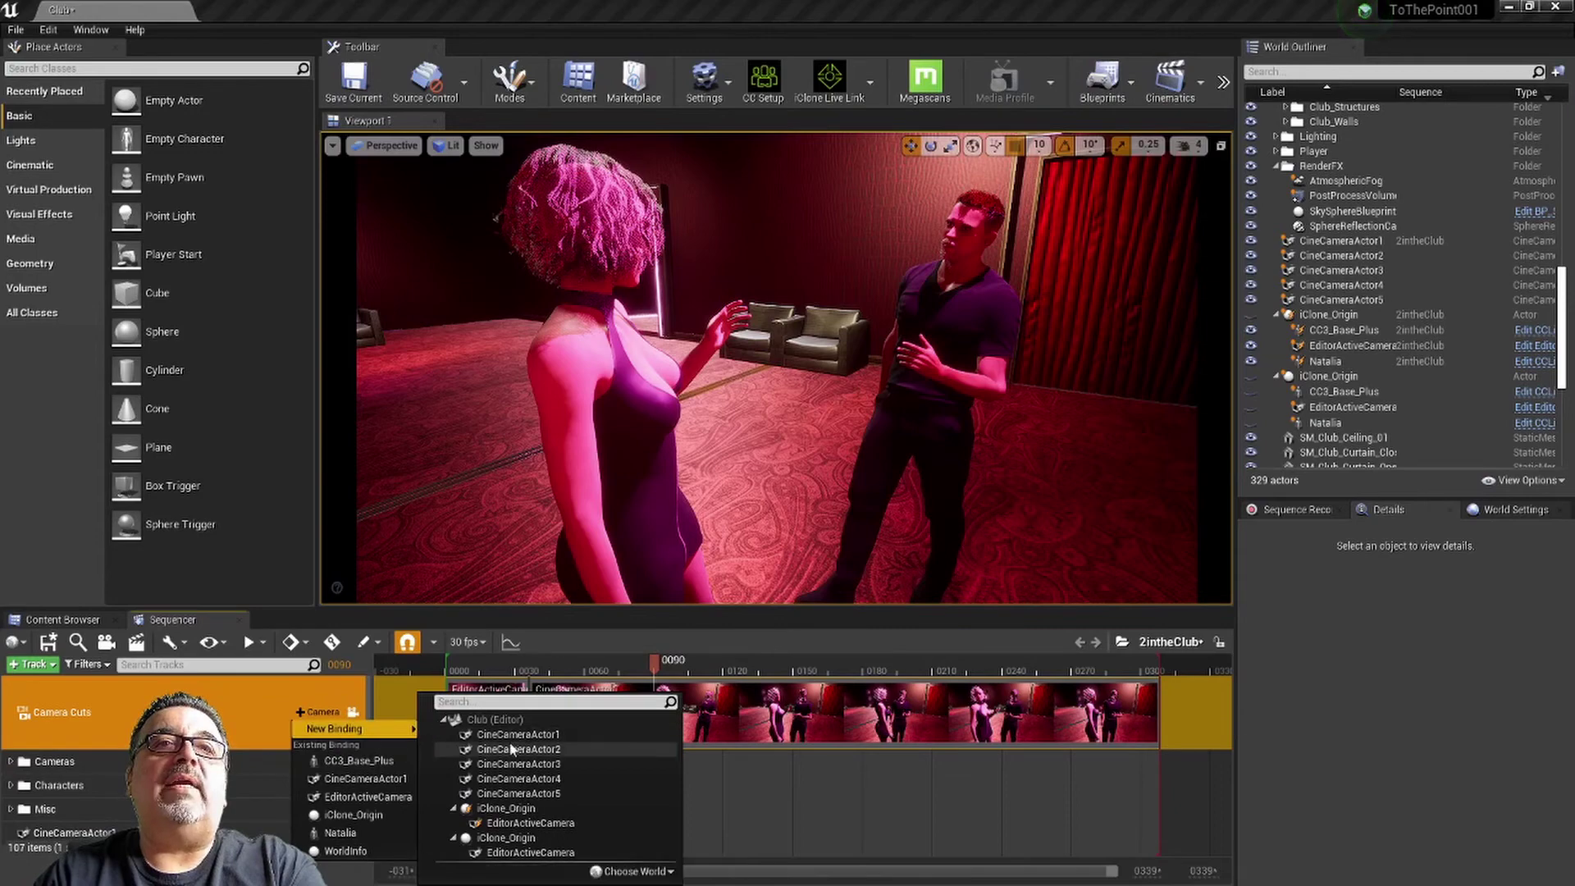
click(528, 794)
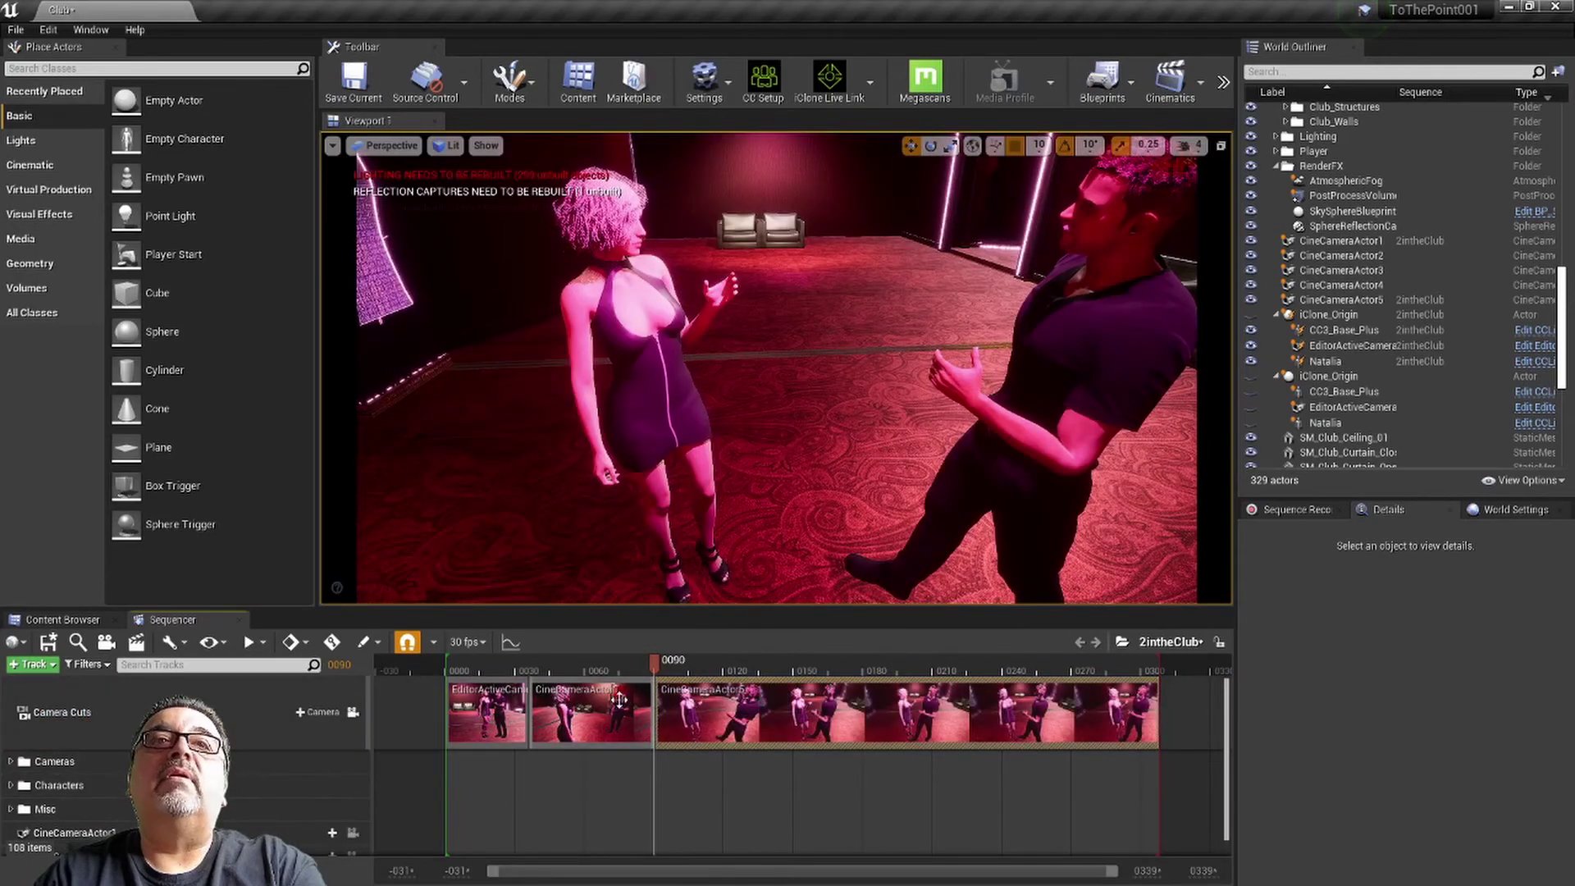
- Scrub back and forth over the shots, then play the sequence to preview the new cut
drag(655, 671, 484, 679)
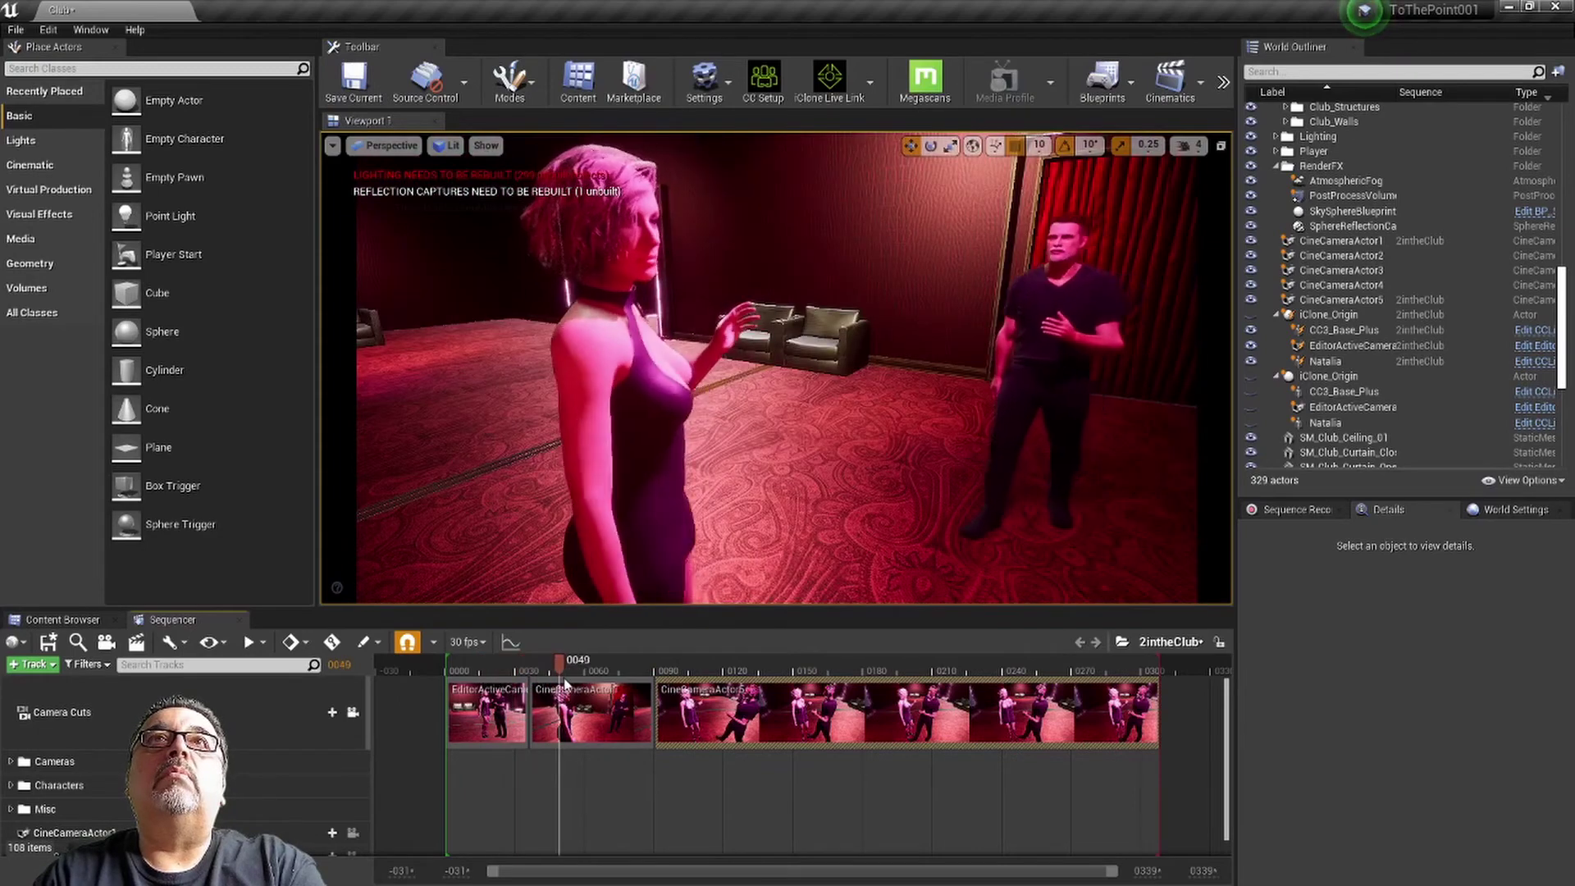
mouse_move(484, 679)
mouse_down()
mouse_move(636, 681)
mouse_move(698, 704)
mouse_up()
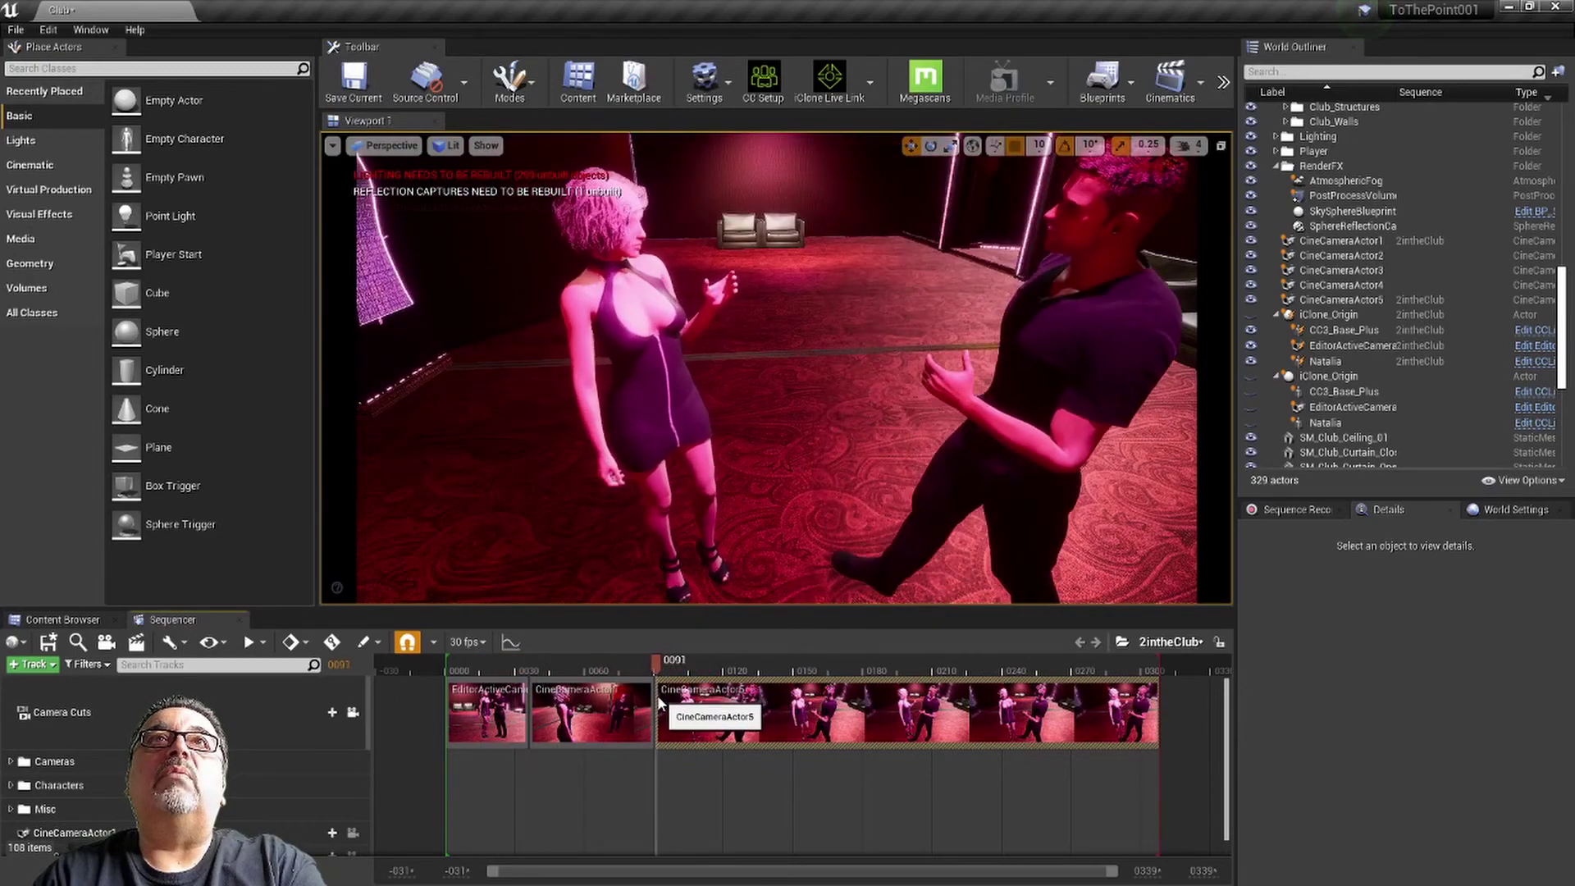
key(space)
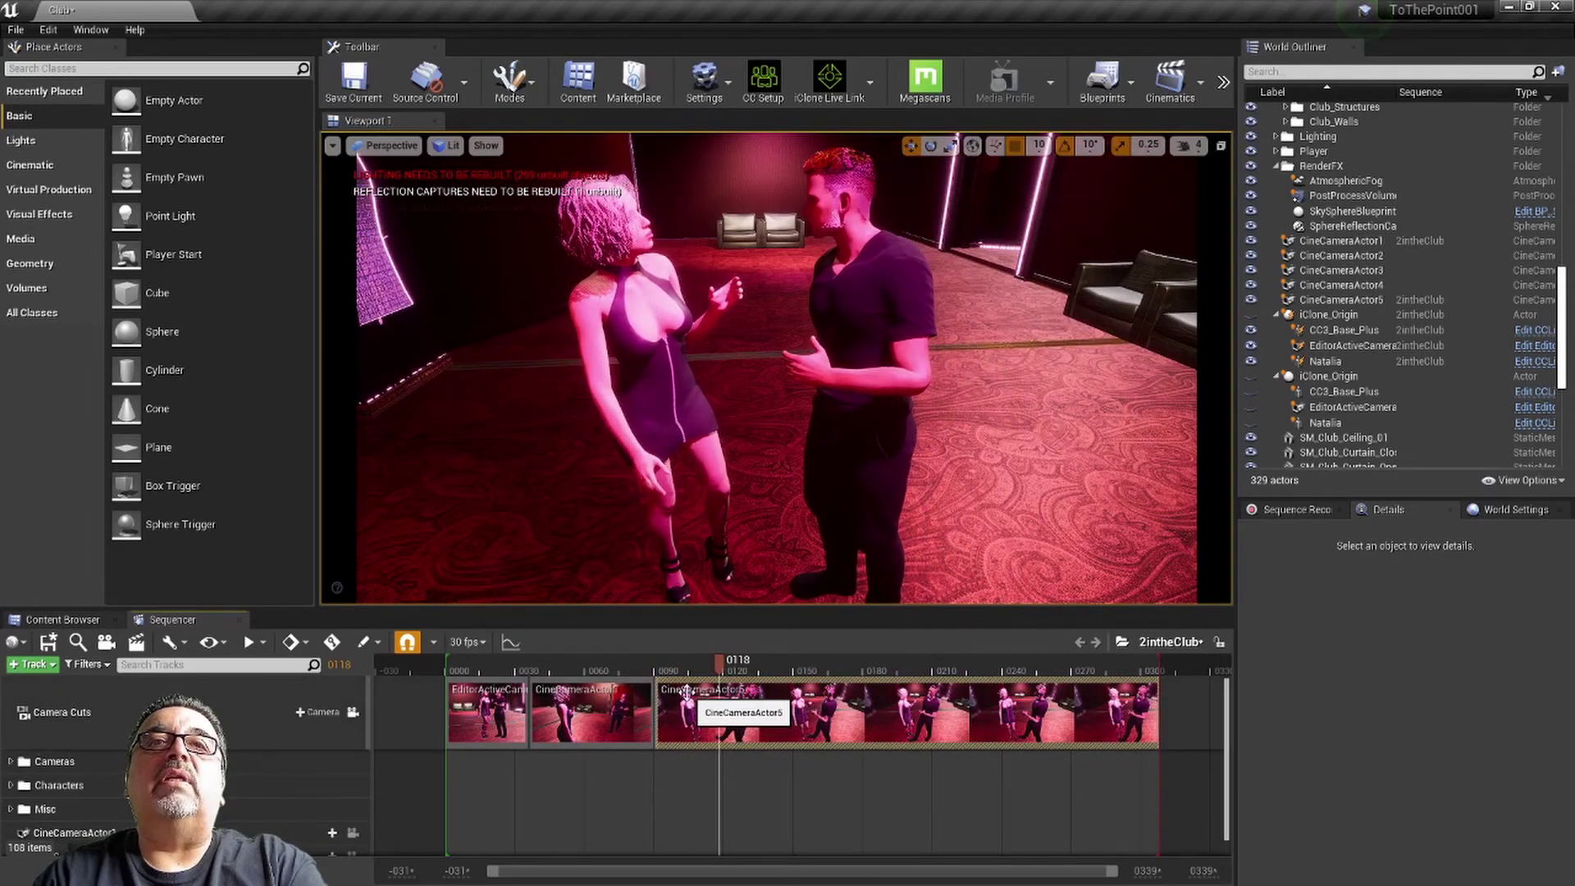
- Switch the third camera cut from CineCameraActor5 to CineCameraActor2
right_click(687, 692)
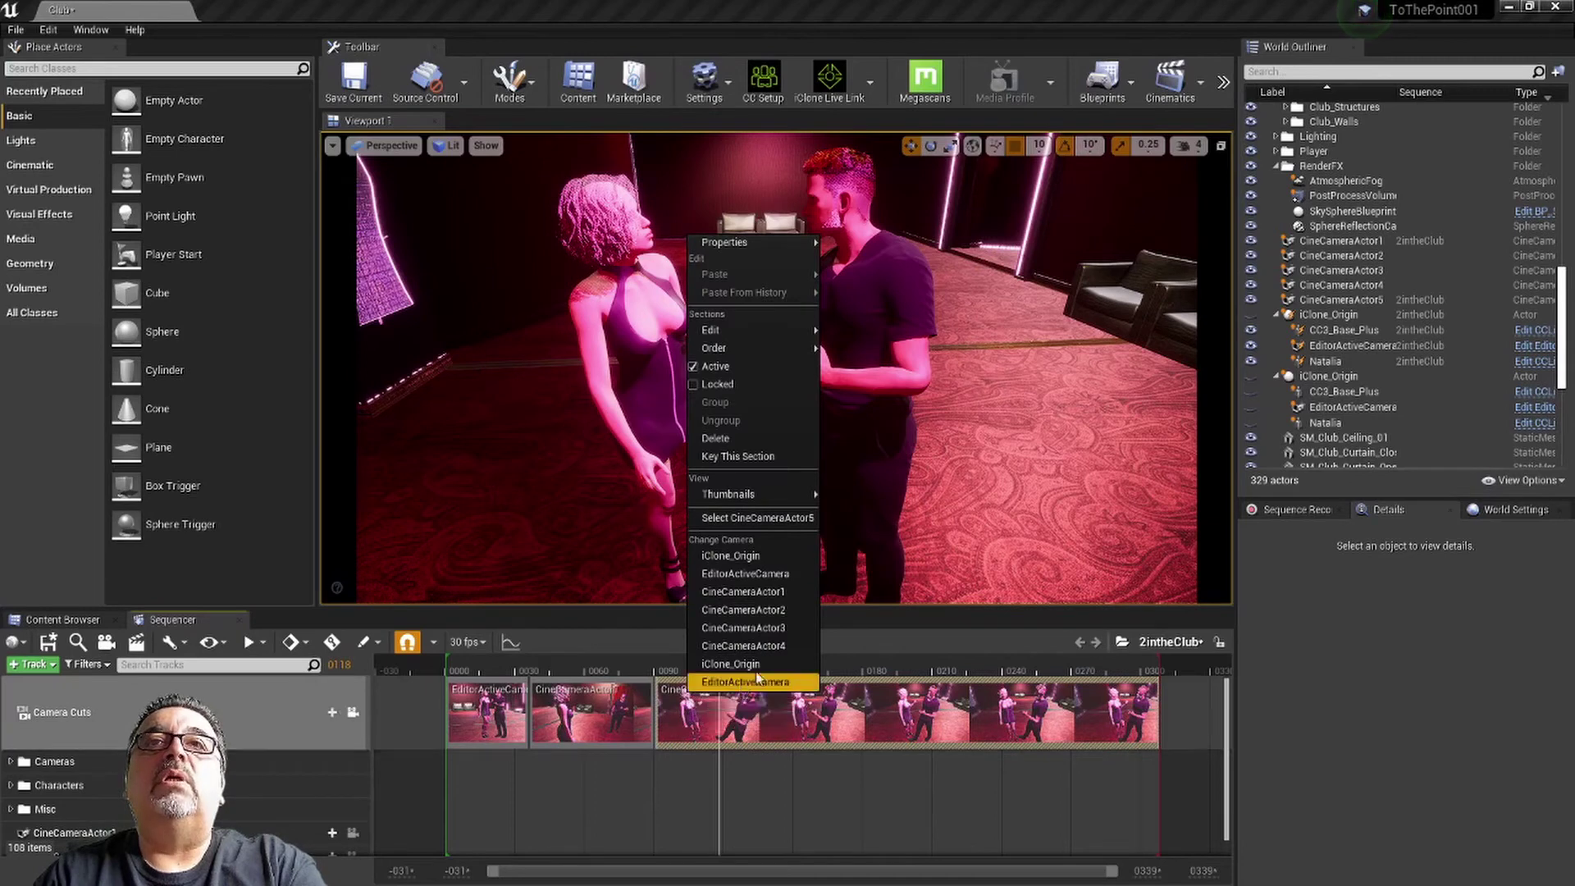
click(782, 616)
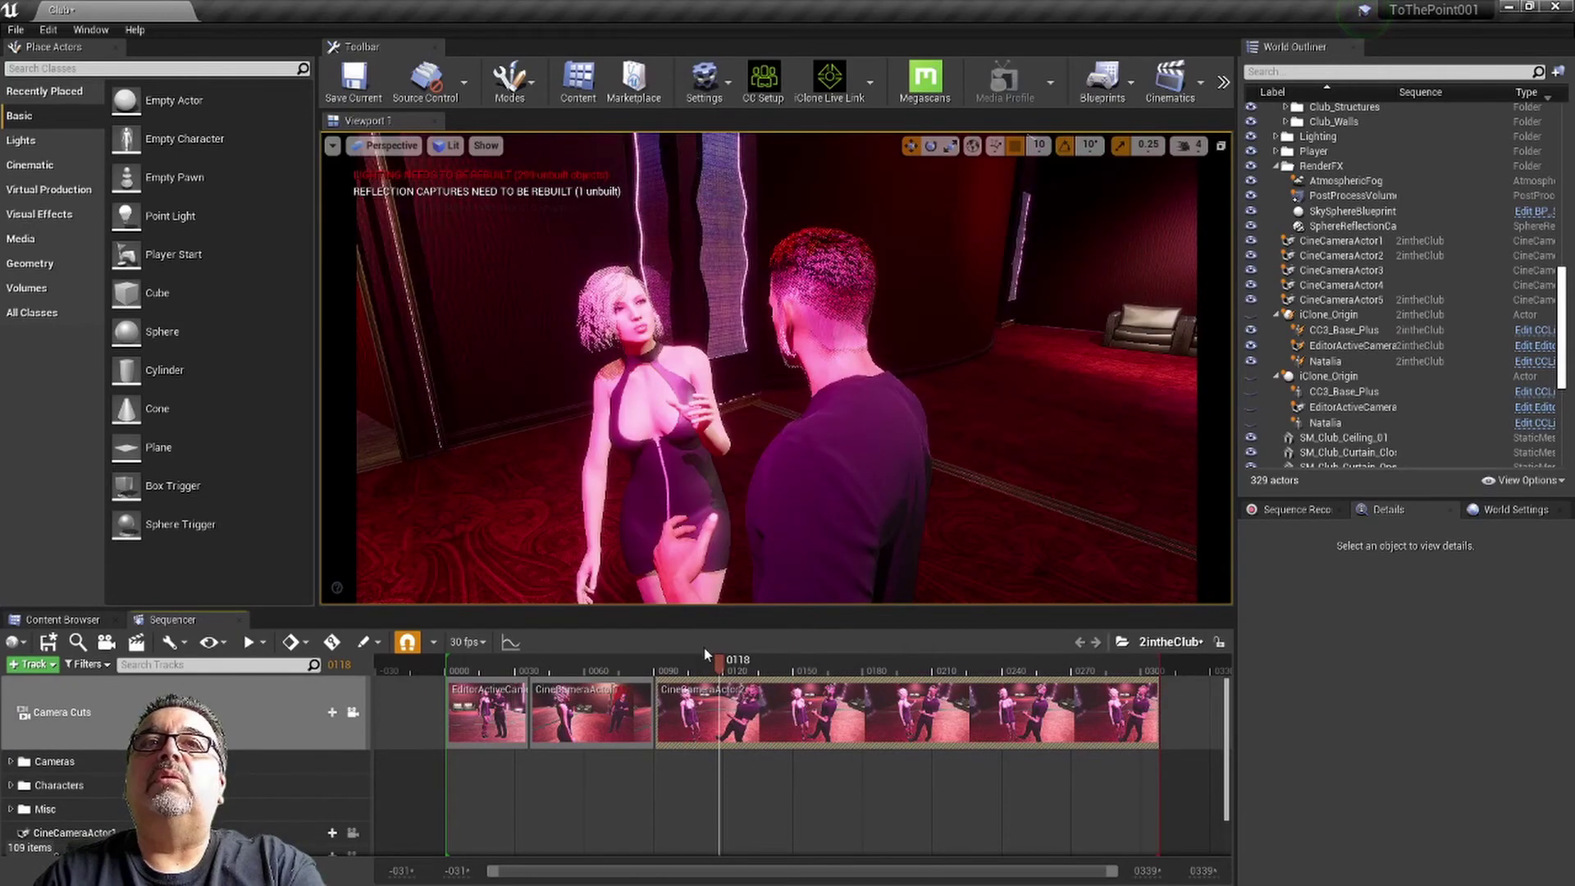
drag(720, 669, 747, 676)
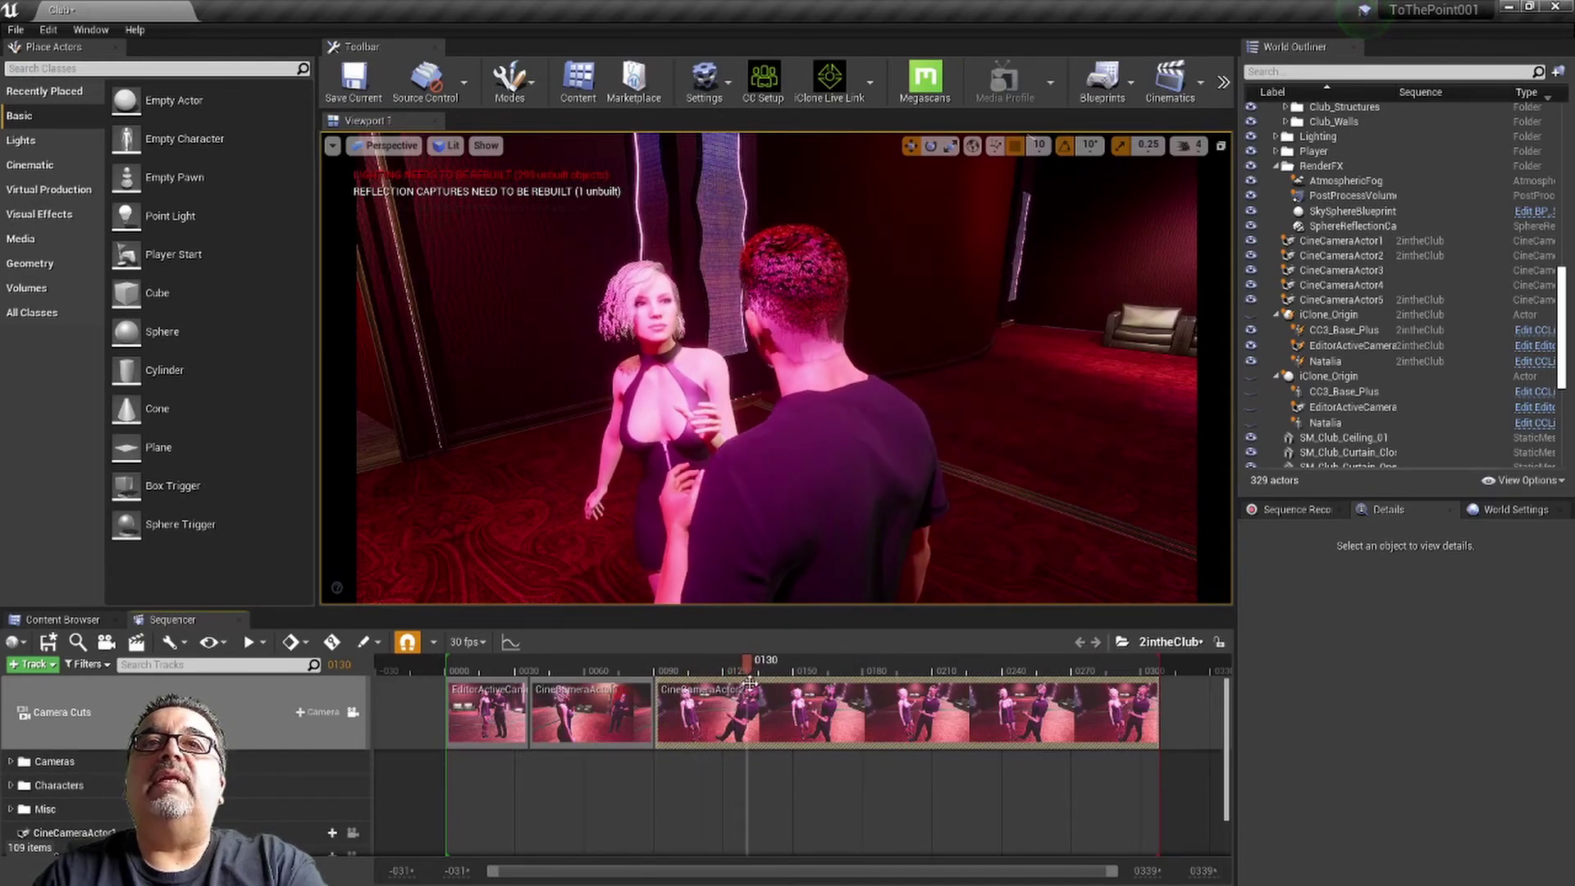
- Place the playhead at frame 123, ready for the next camera cut
right_click(747, 698)
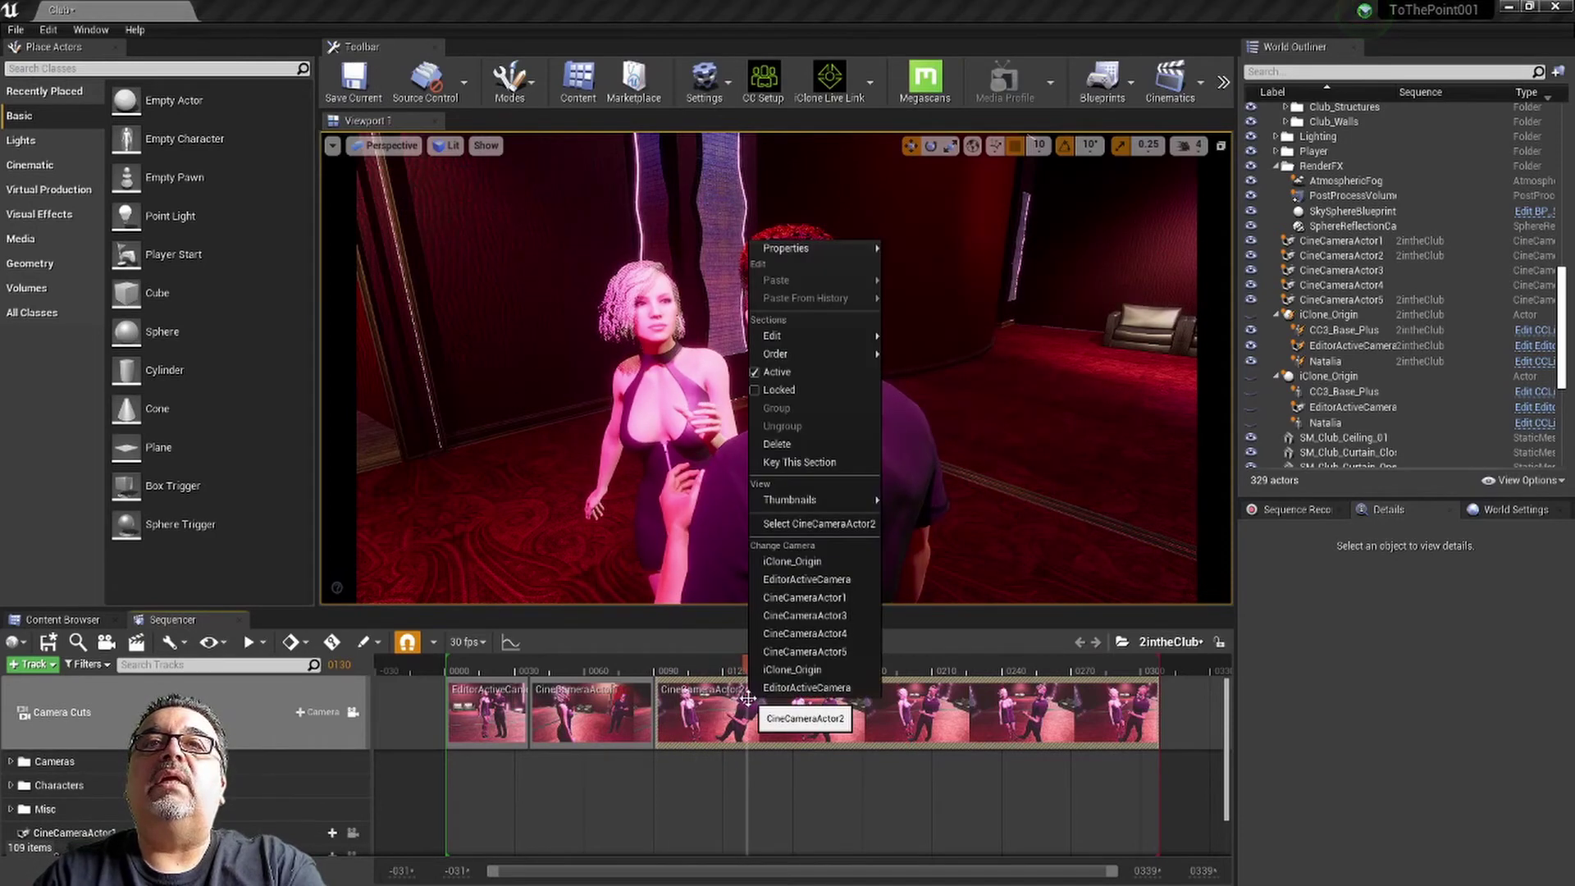
click(726, 671)
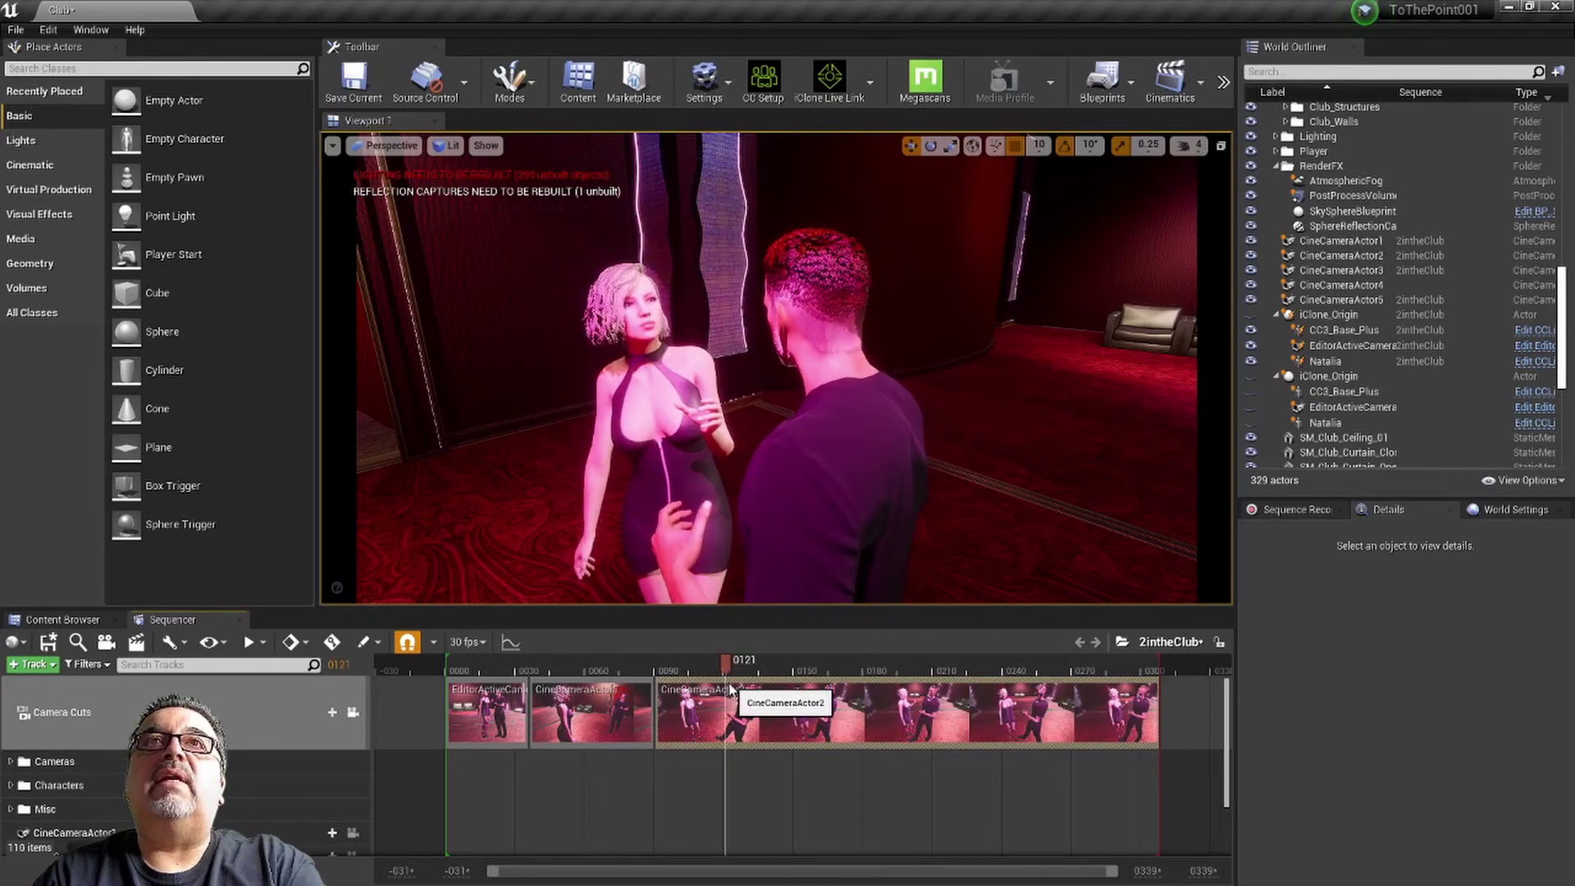
click(730, 671)
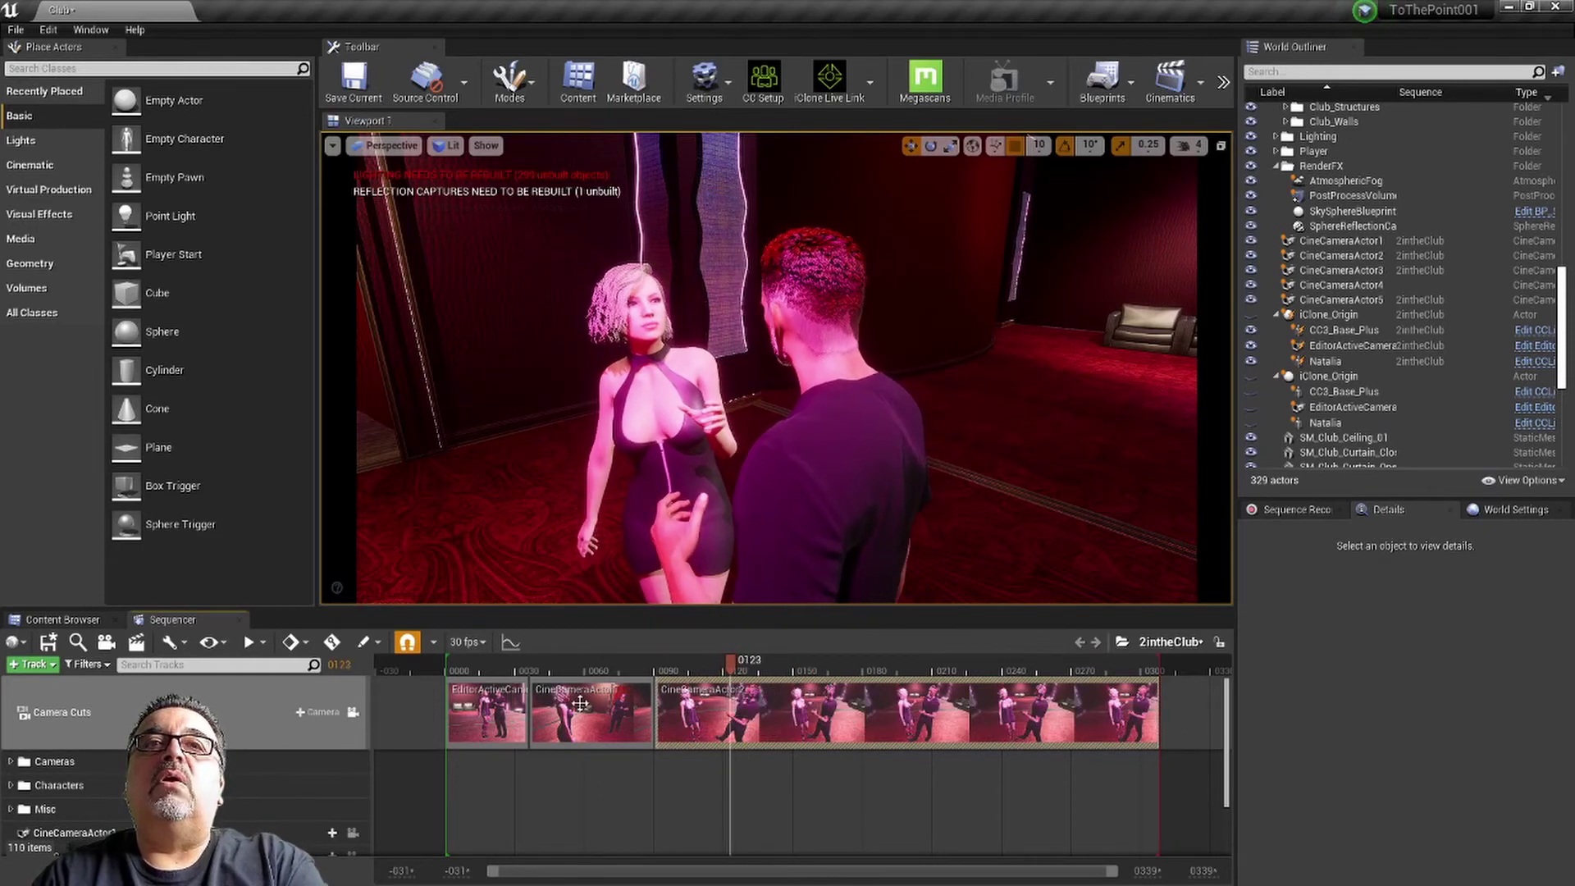
click(307, 710)
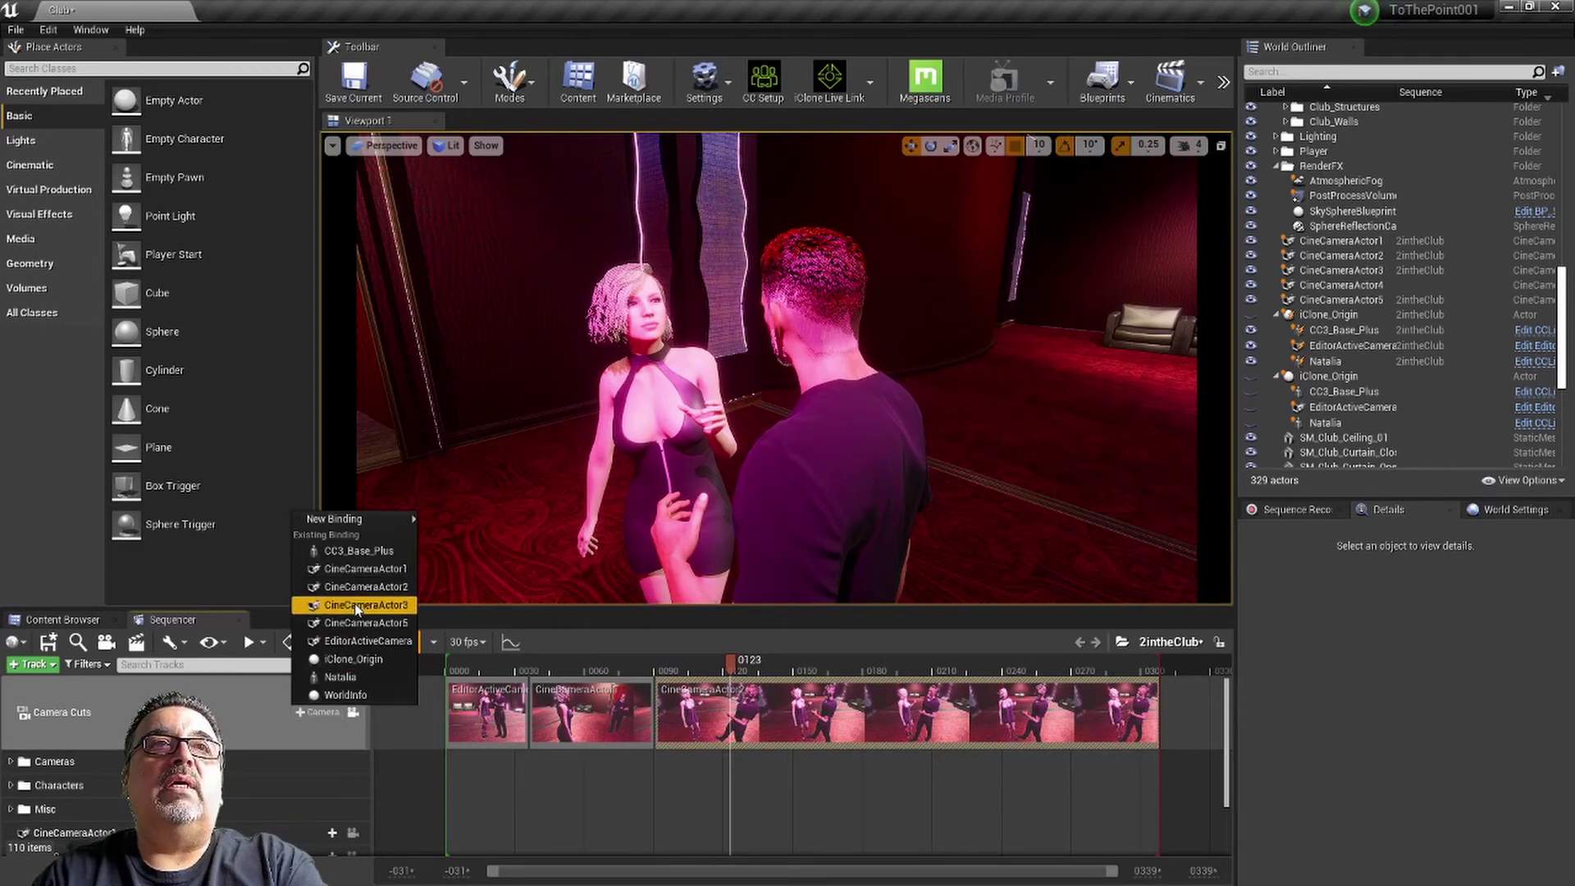
- Cut to CineCameraActor3 at frame 123 and scrub ahead to check the over-the-shoulder shot
mouse_move(370, 526)
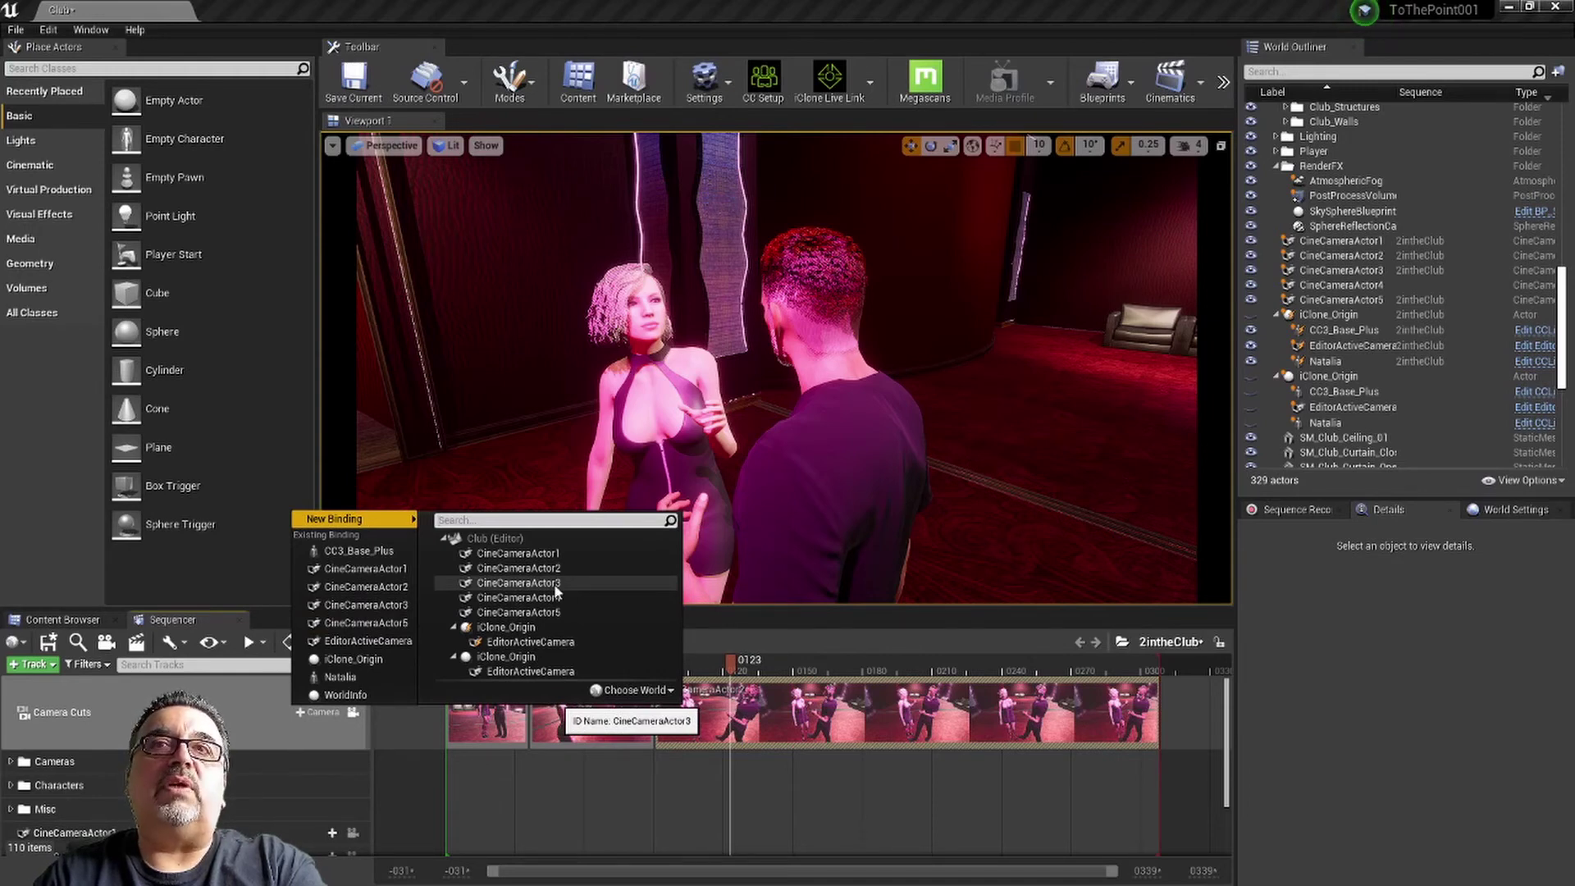
click(556, 584)
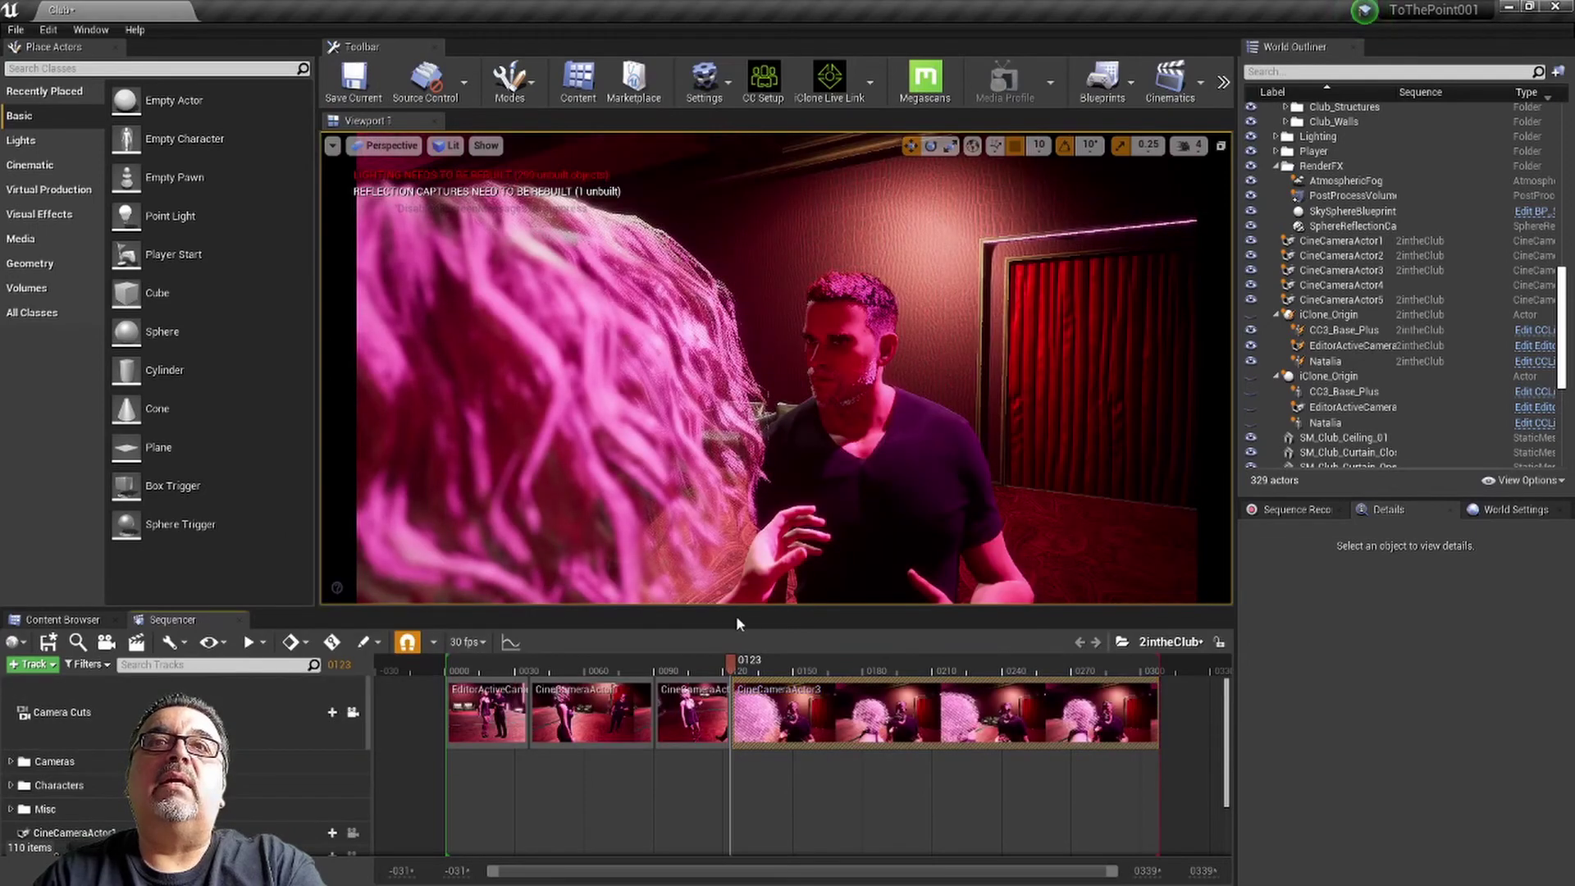
drag(742, 668, 836, 665)
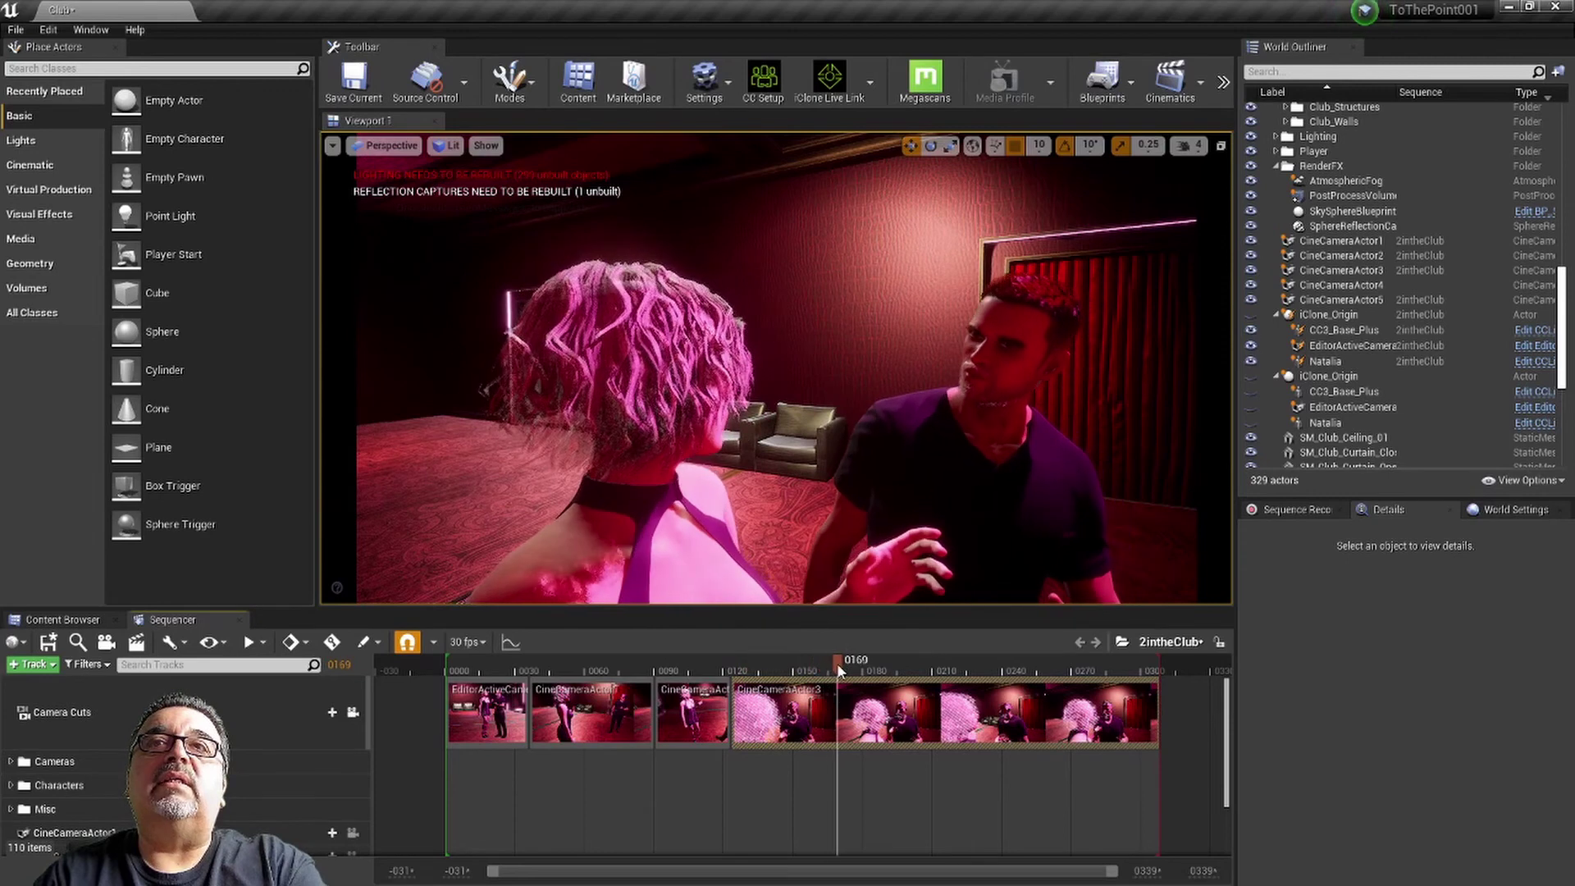
- Cut to CineCameraActor5 at frame 169 for an eye-level two-shot, then compare with the previous shot
click(318, 712)
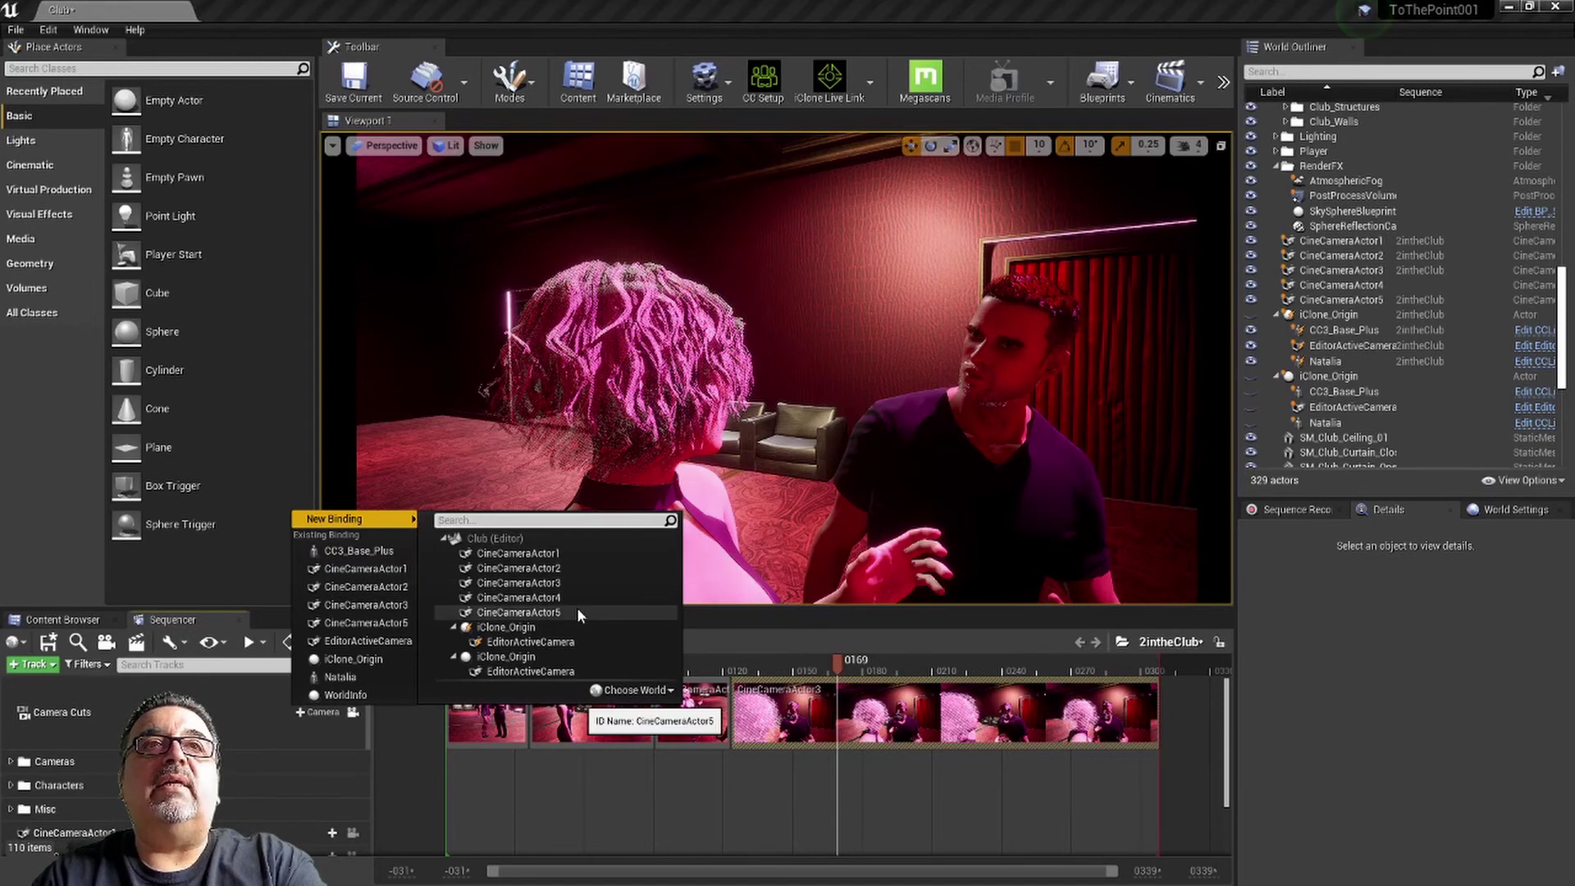
click(577, 612)
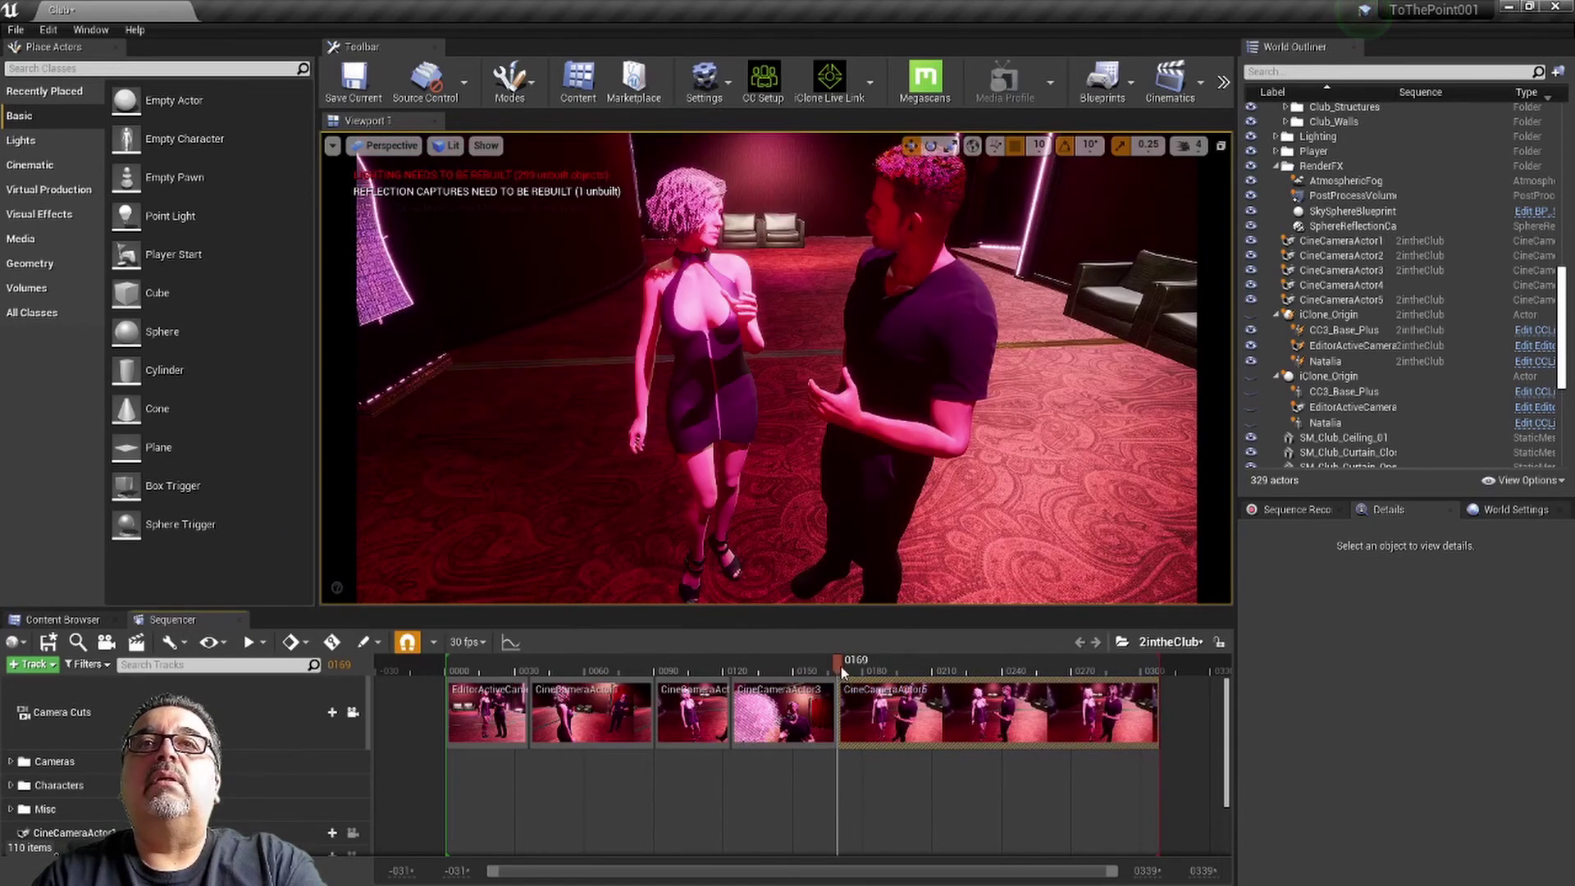
mouse_move(840, 666)
mouse_down()
mouse_move(780, 674)
mouse_move(876, 672)
mouse_up()
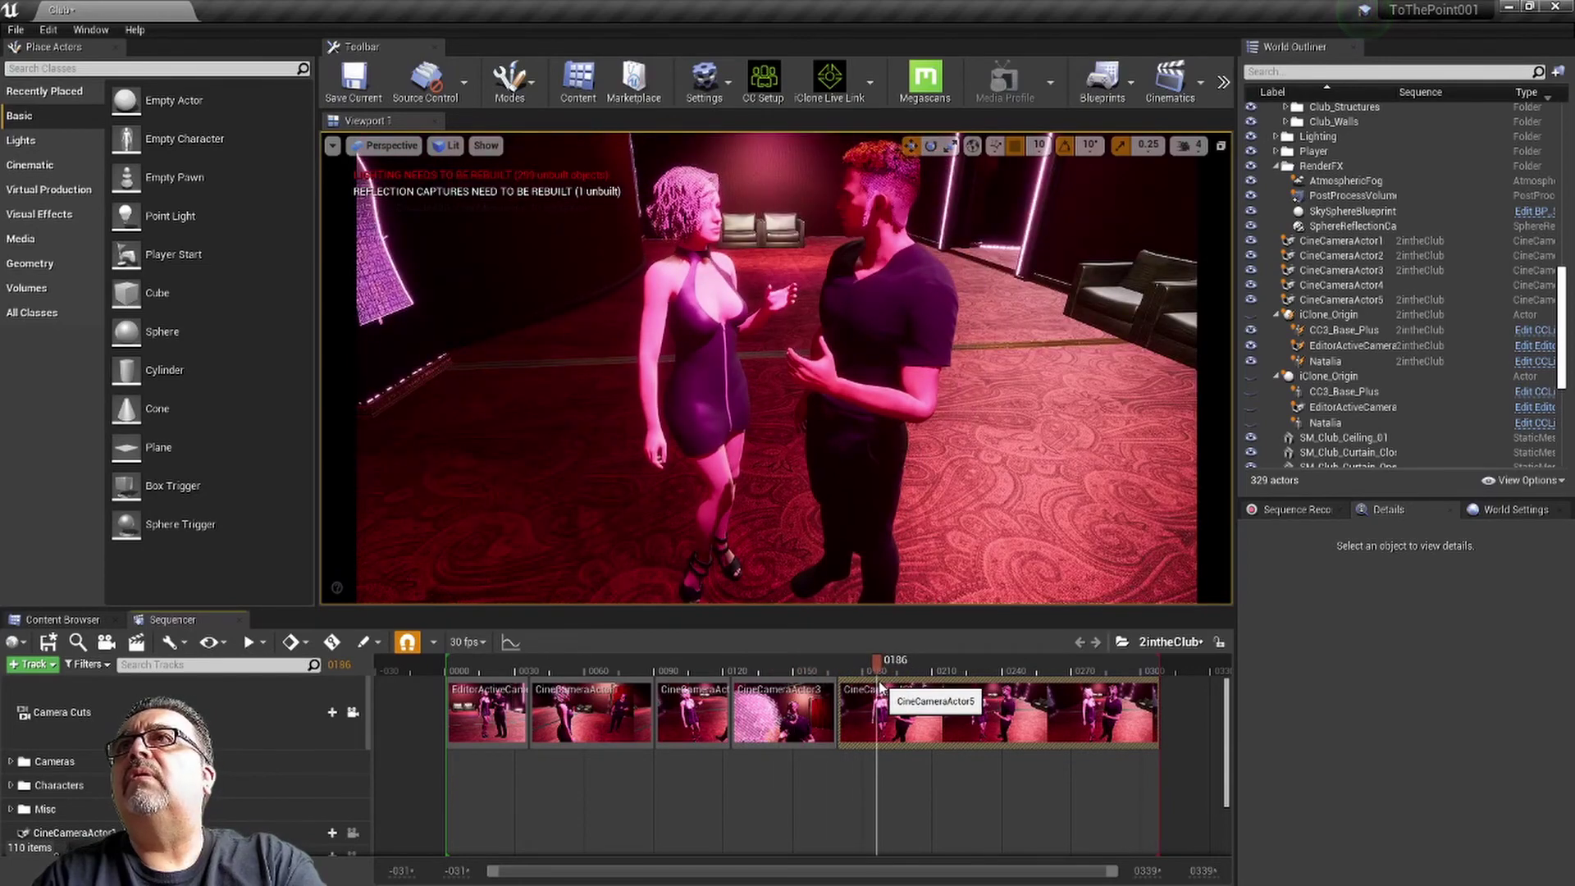
- Swap the last cut to the overhead CineCameraActor4 and scrub through it to about frame 230
right_click(880, 704)
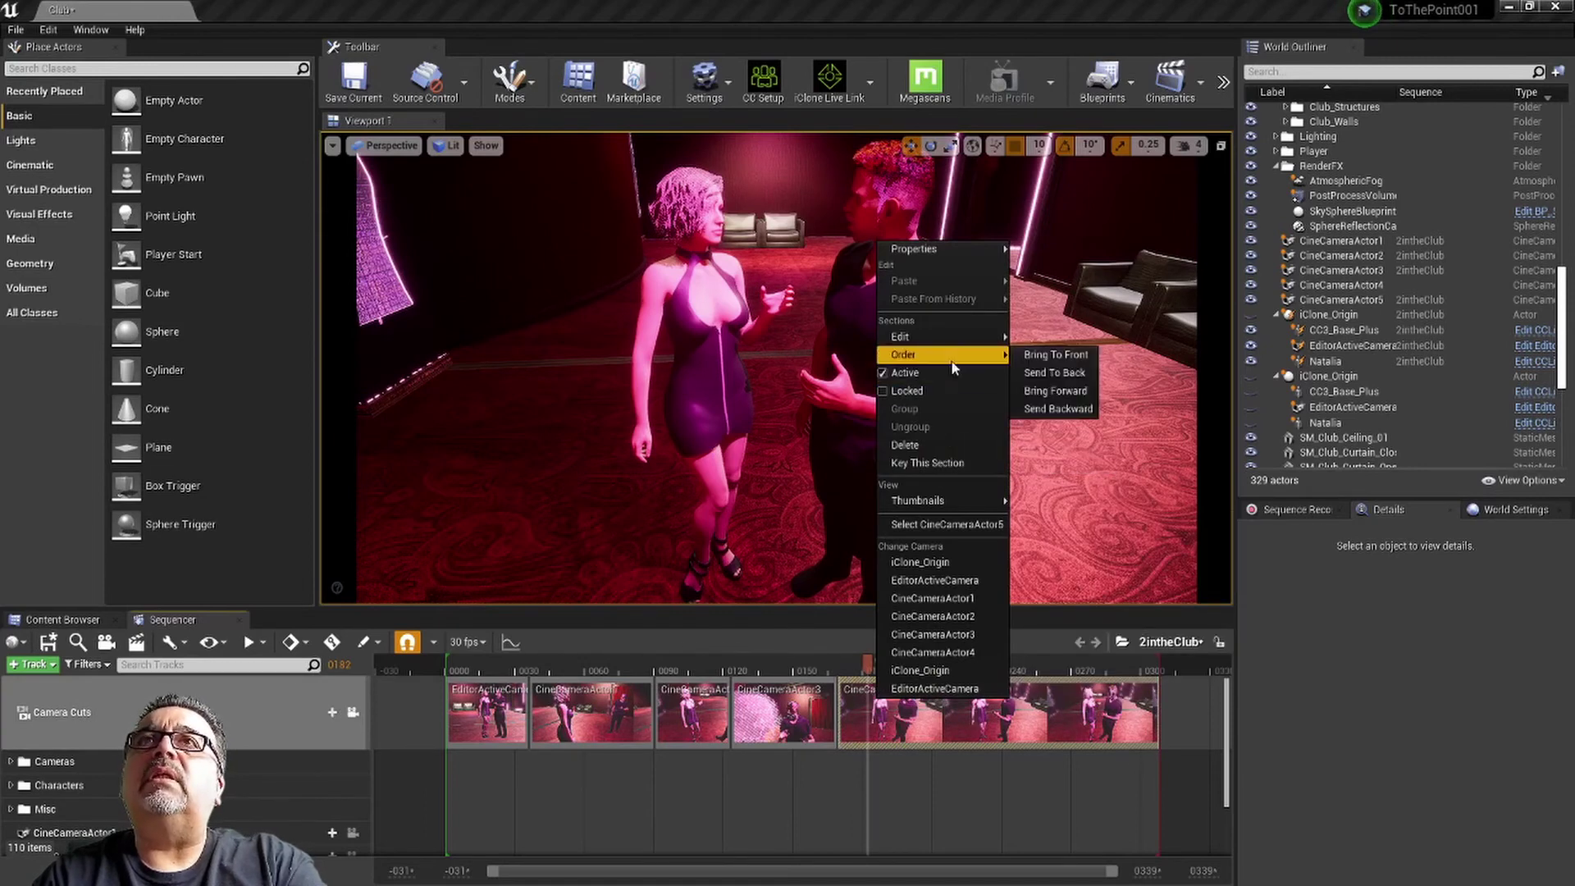
mouse_move(944, 500)
click(952, 652)
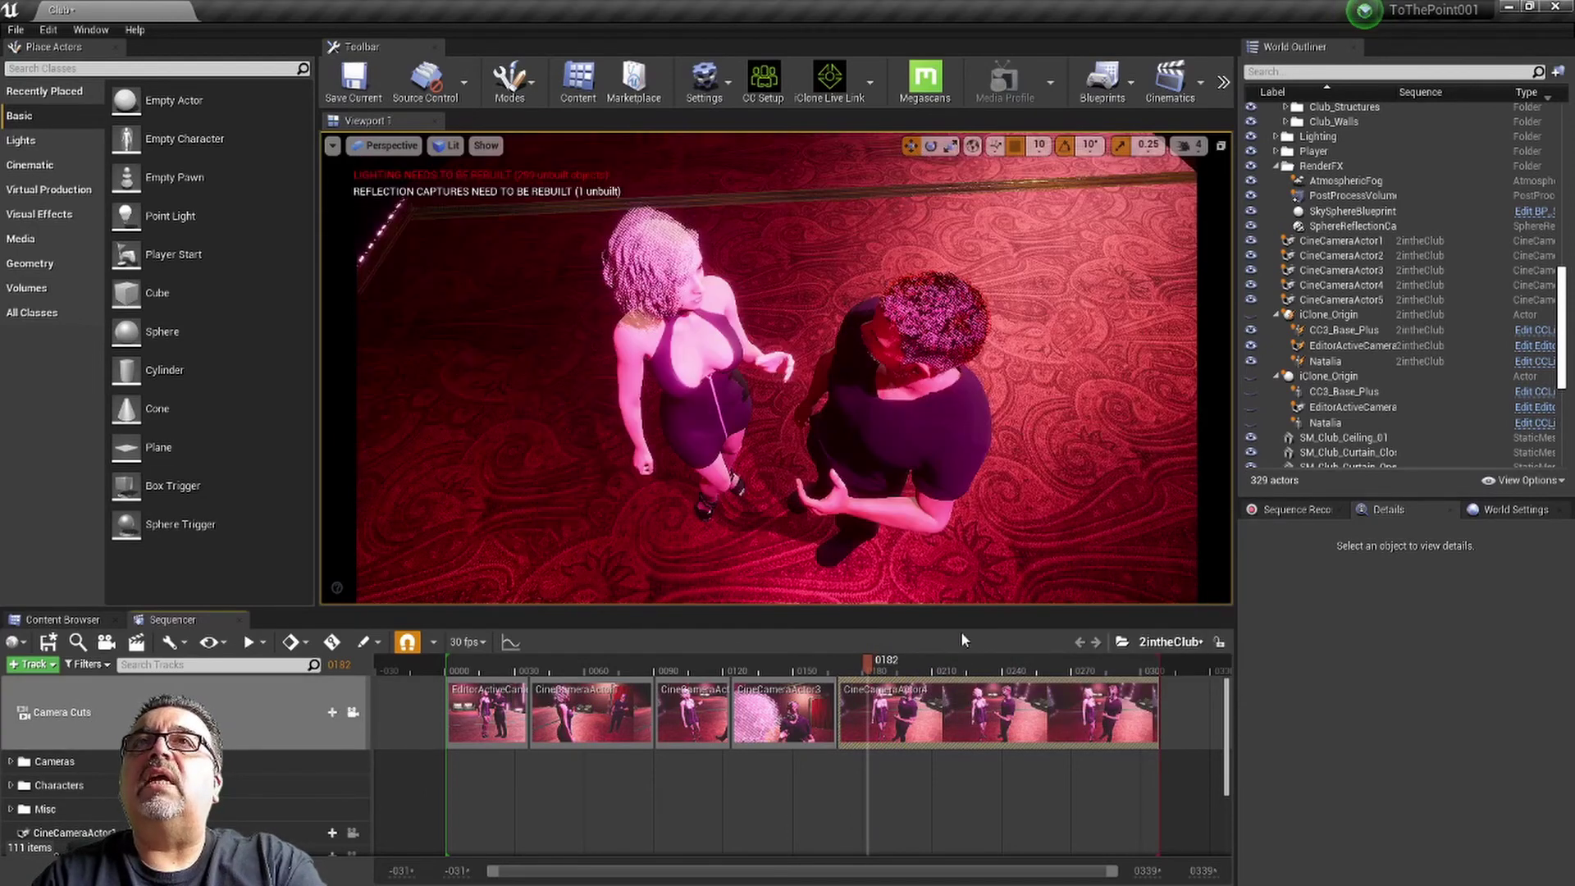
drag(876, 668, 957, 674)
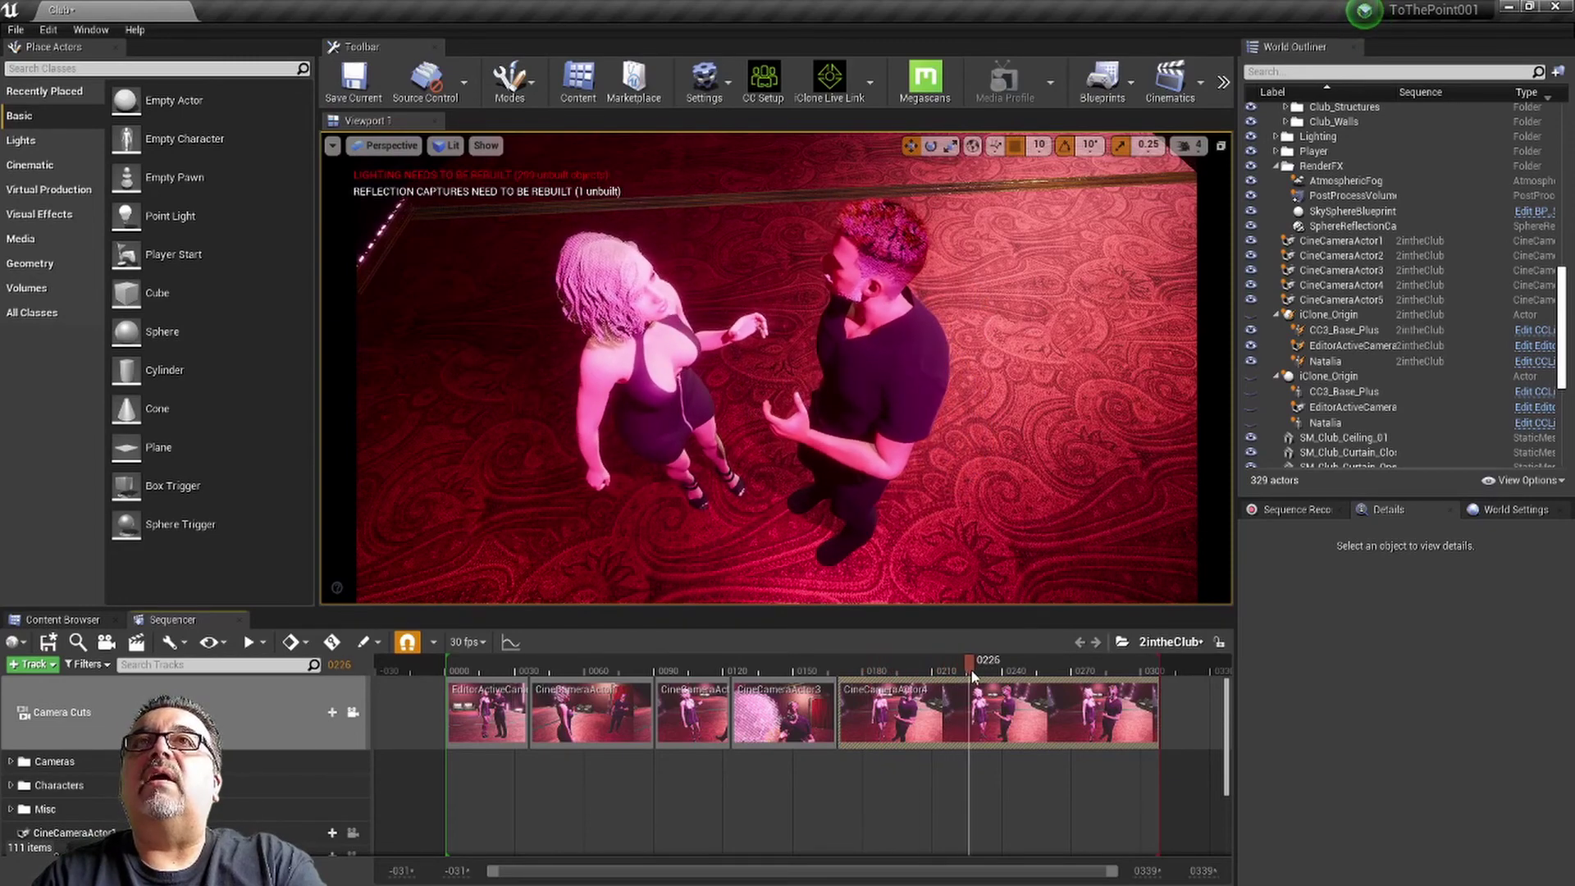
drag(971, 674, 1006, 669)
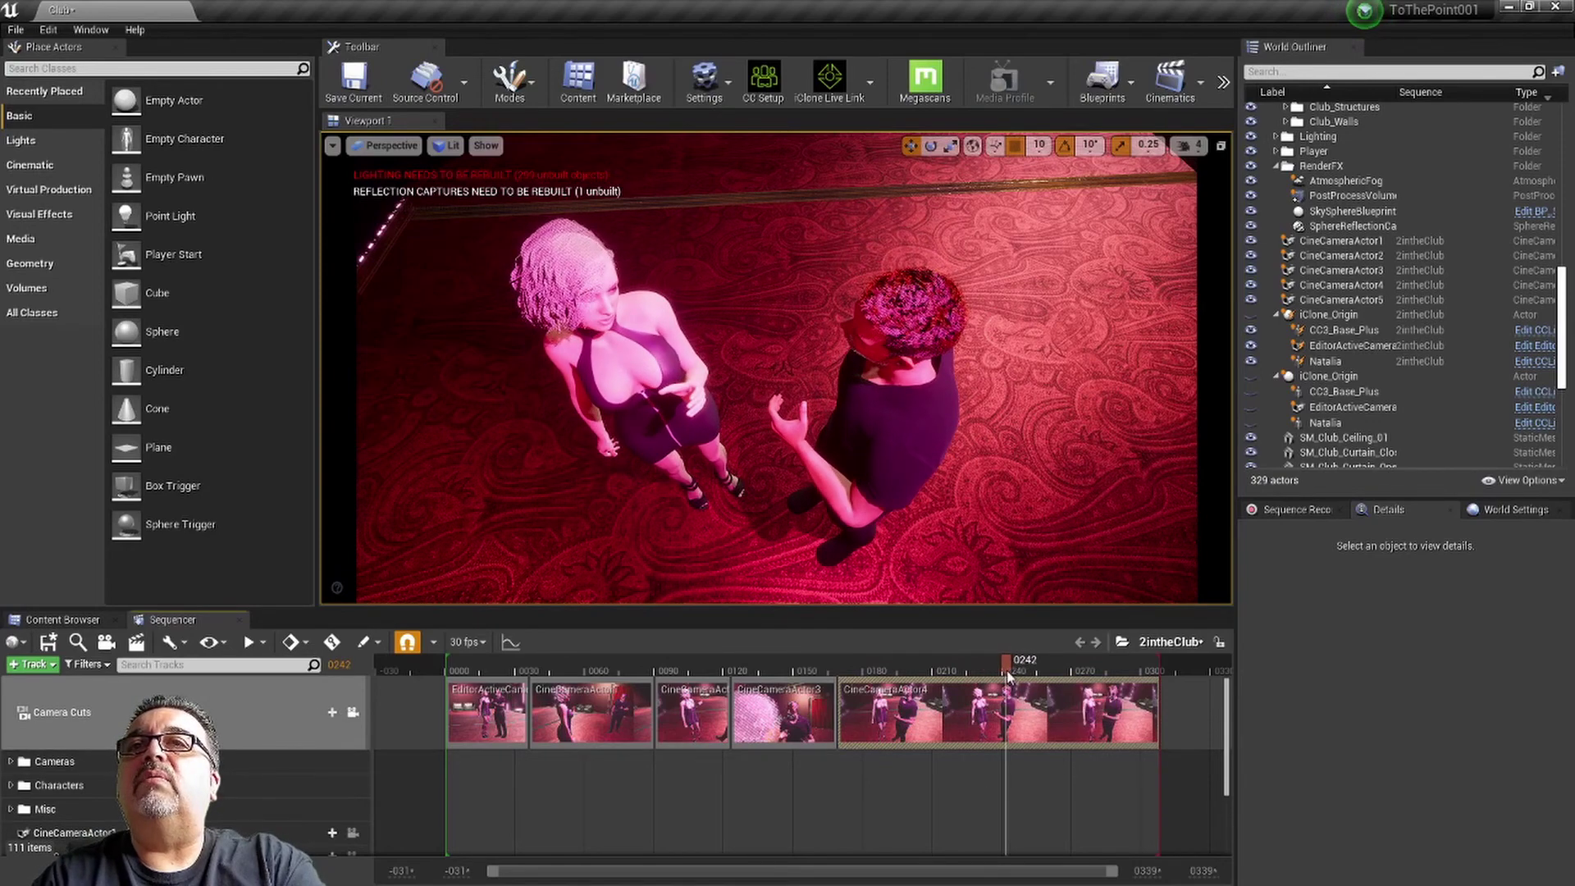
- Add a final CineCameraActor5 cut at frame 242 and scrub into the new shot
click(328, 710)
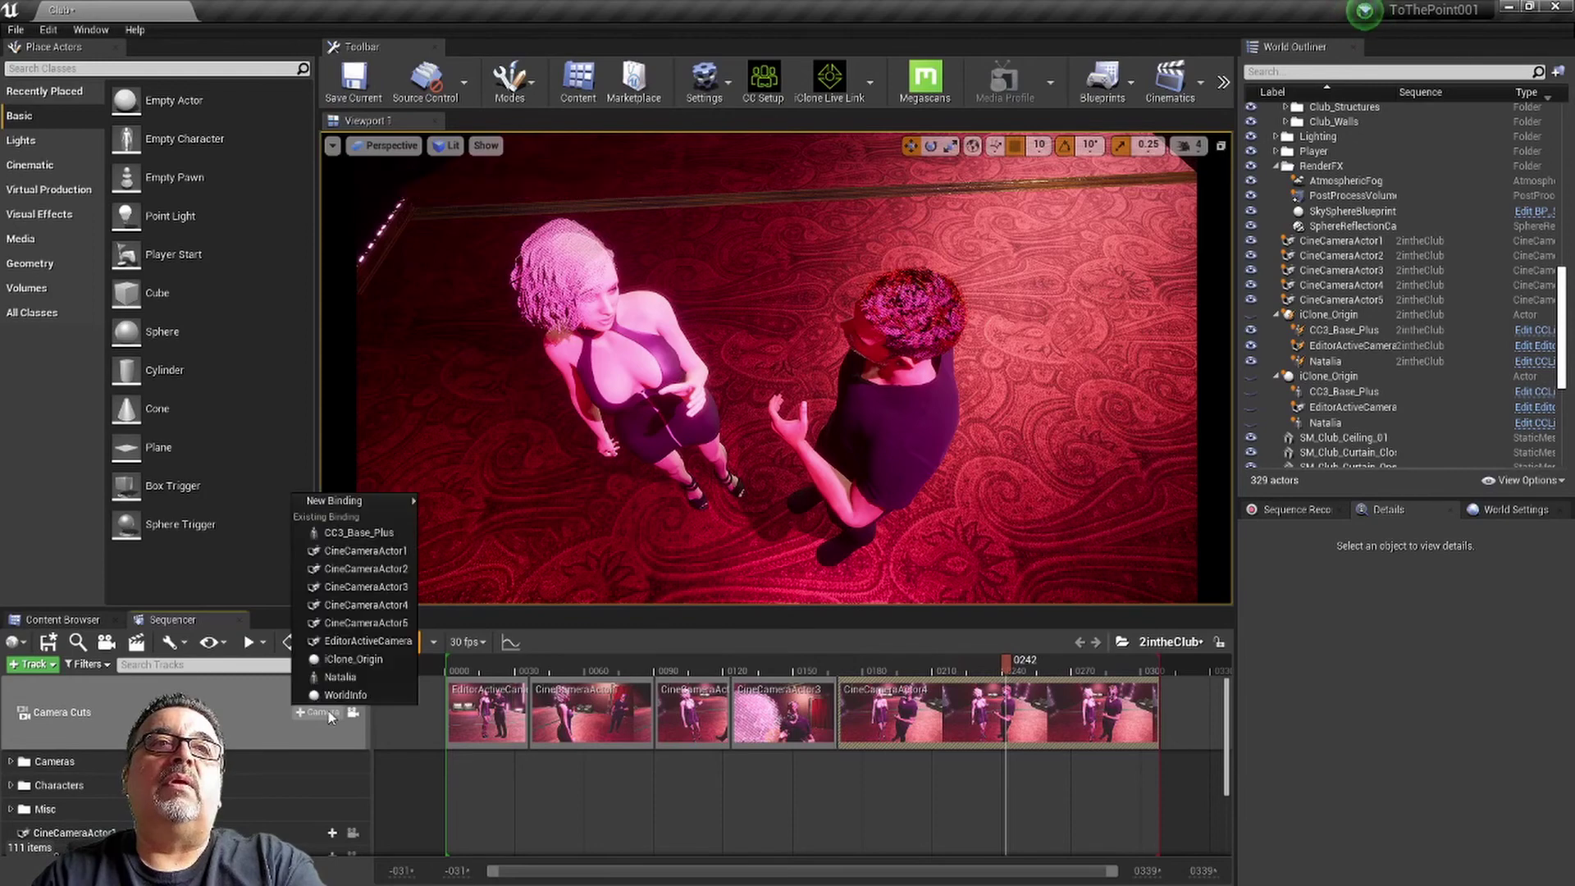
mouse_move(347, 504)
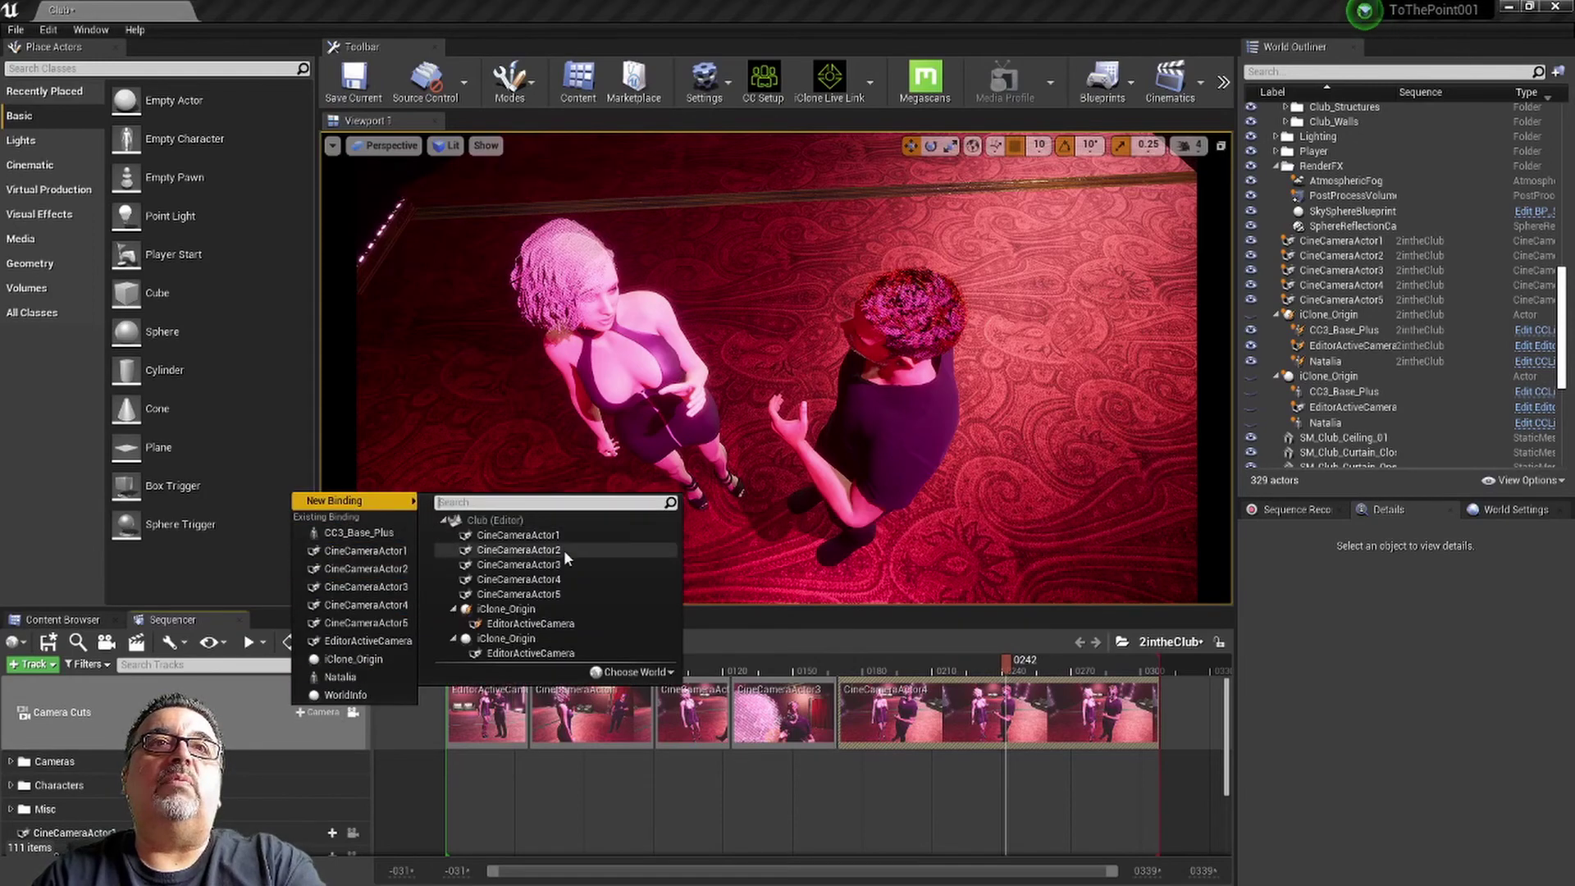
click(564, 592)
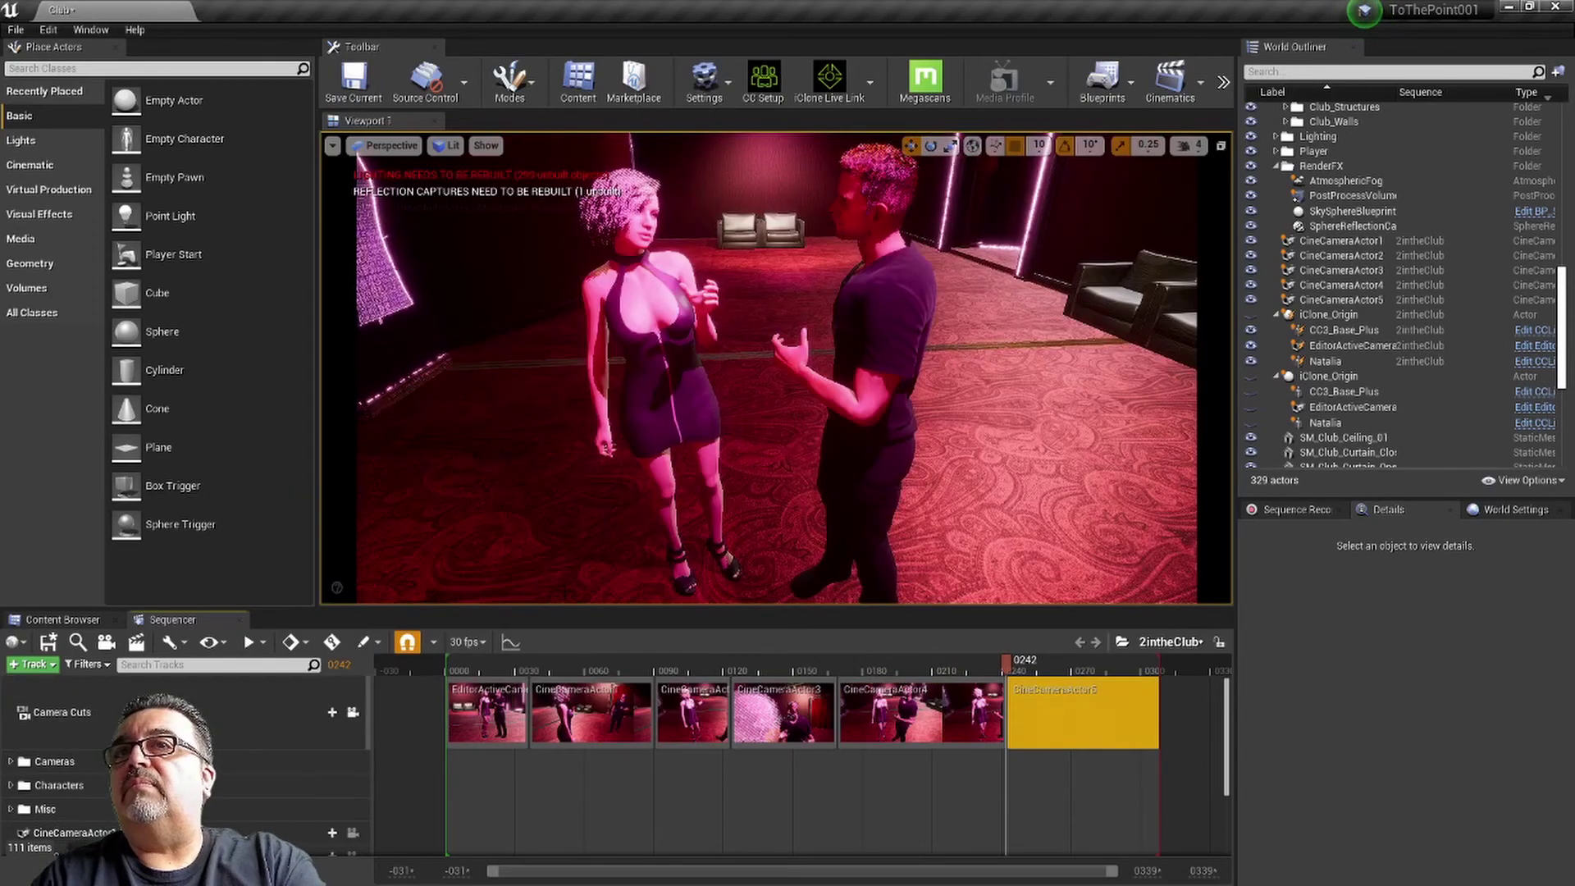
mouse_move(1011, 672)
mouse_down()
mouse_move(1052, 674)
mouse_move(516, 698)
mouse_move(450, 674)
mouse_up()
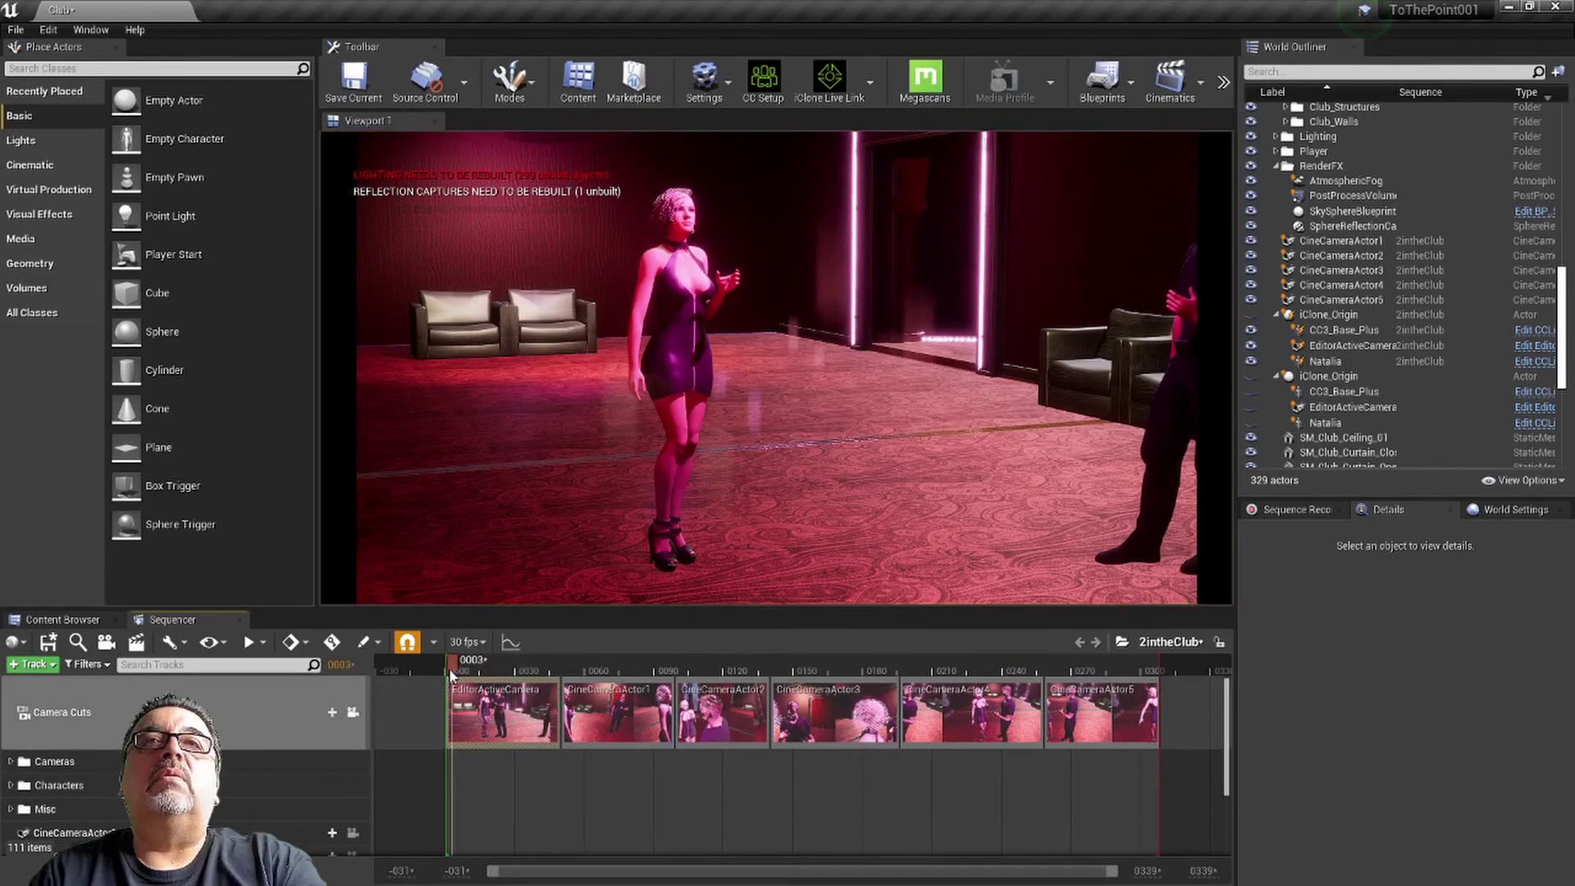
- Play the sequence, shift one cut point by four frames, and rewind to the start
key(space)
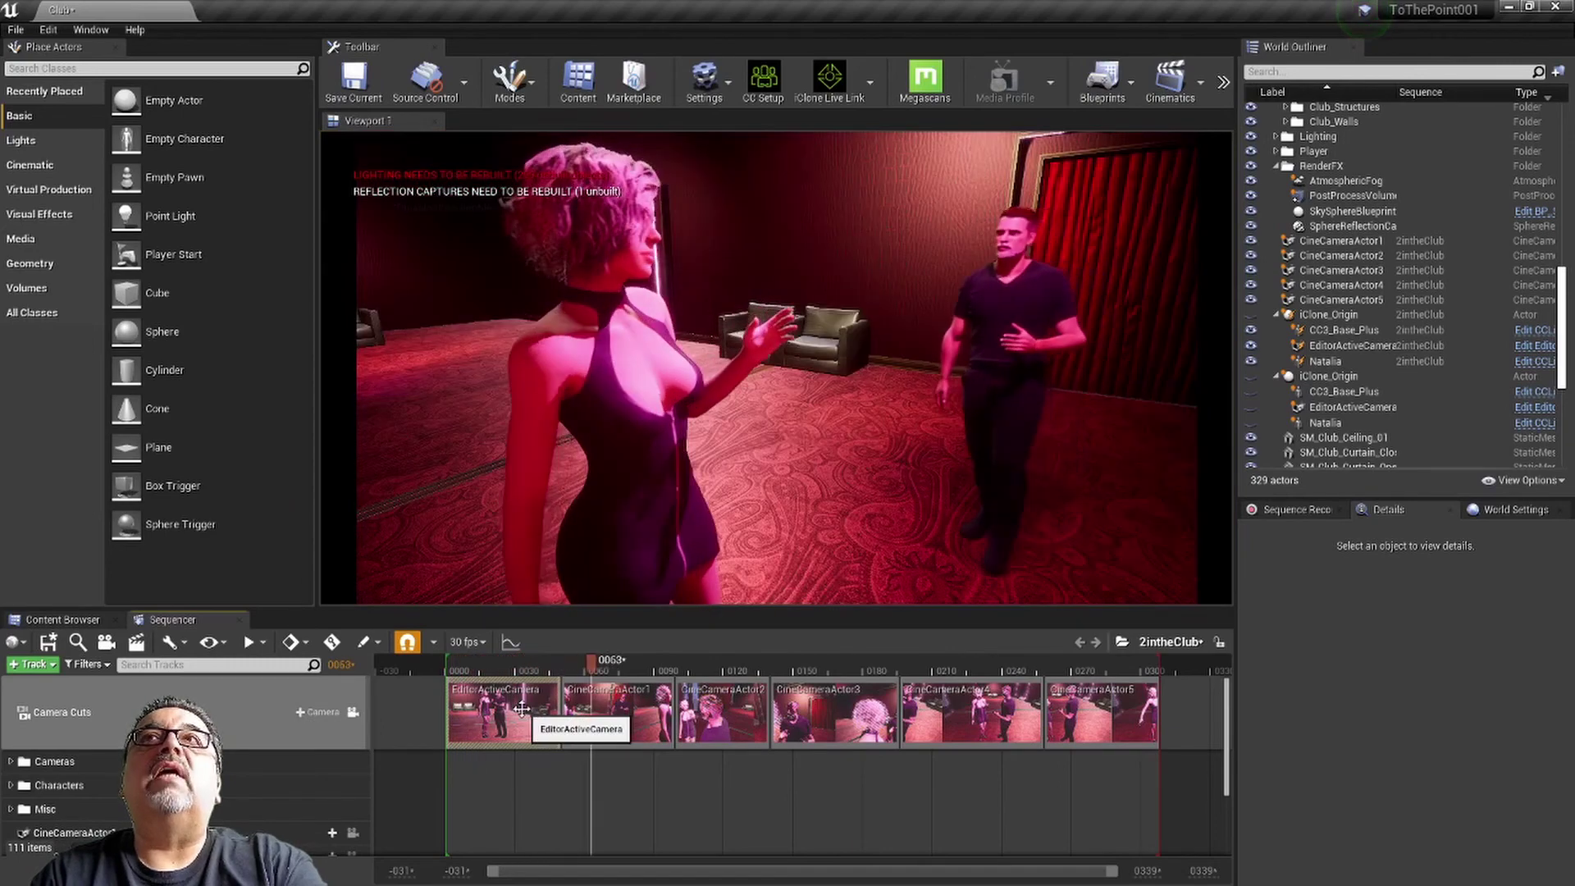
drag(663, 707, 672, 707)
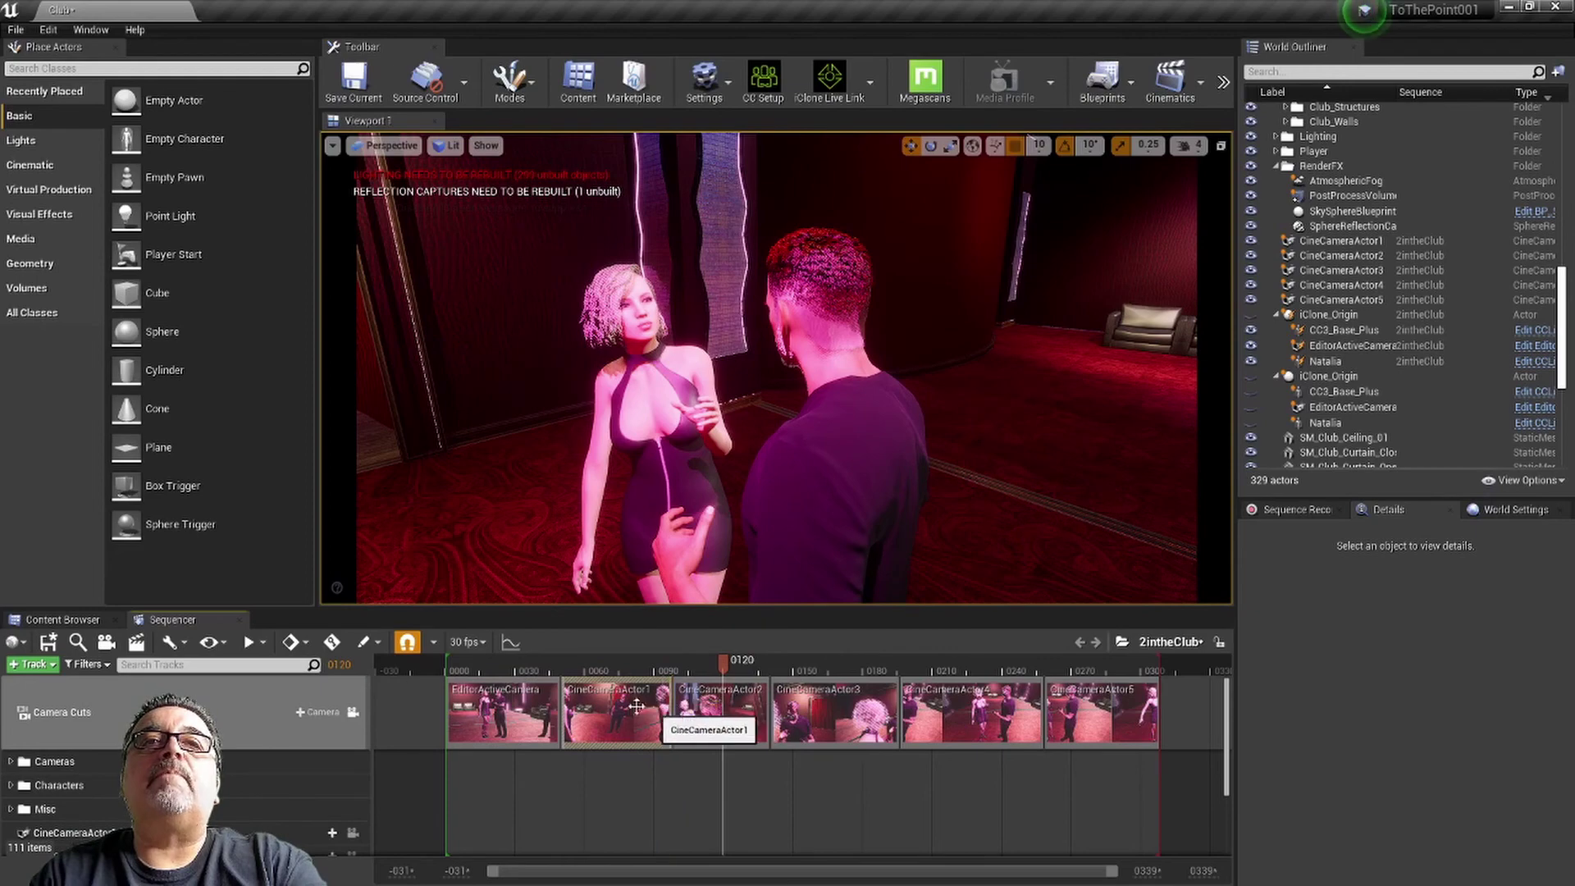
click(450, 666)
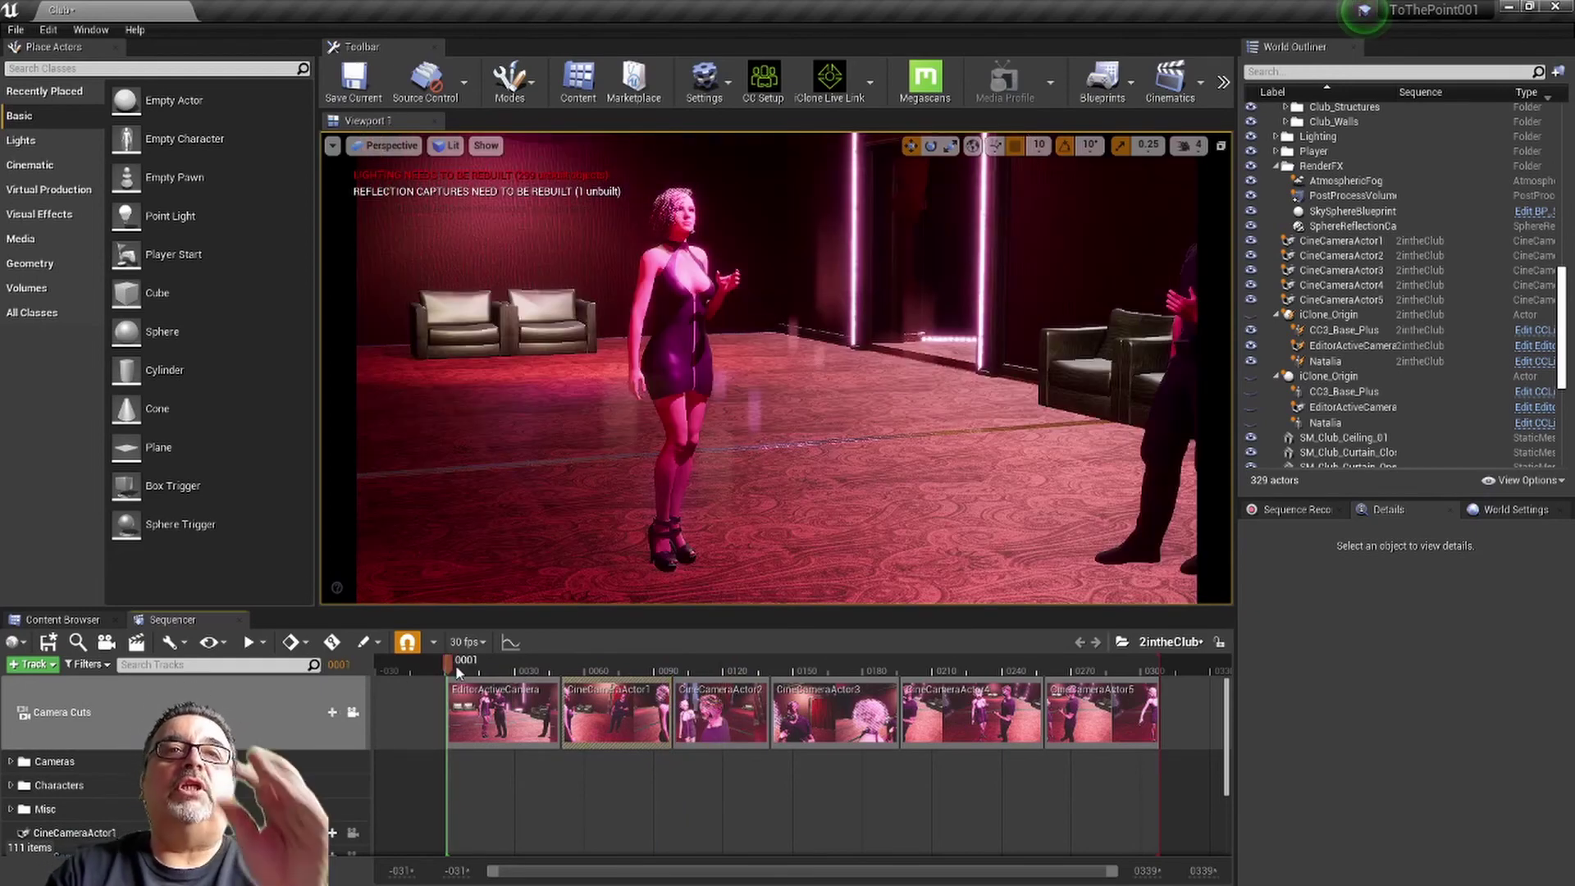